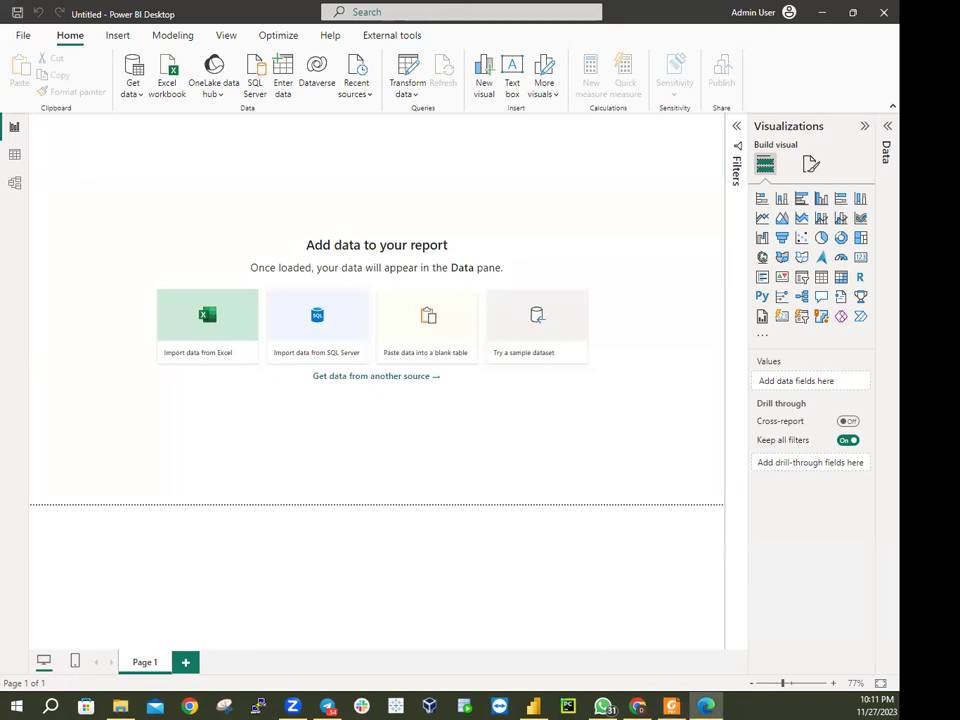
Bring up app.powerbi.com in Edge and enlarge the window so the Home page fills most of the screen
left_click(706, 706)
left_click_drag(309, 303, 572, 145)
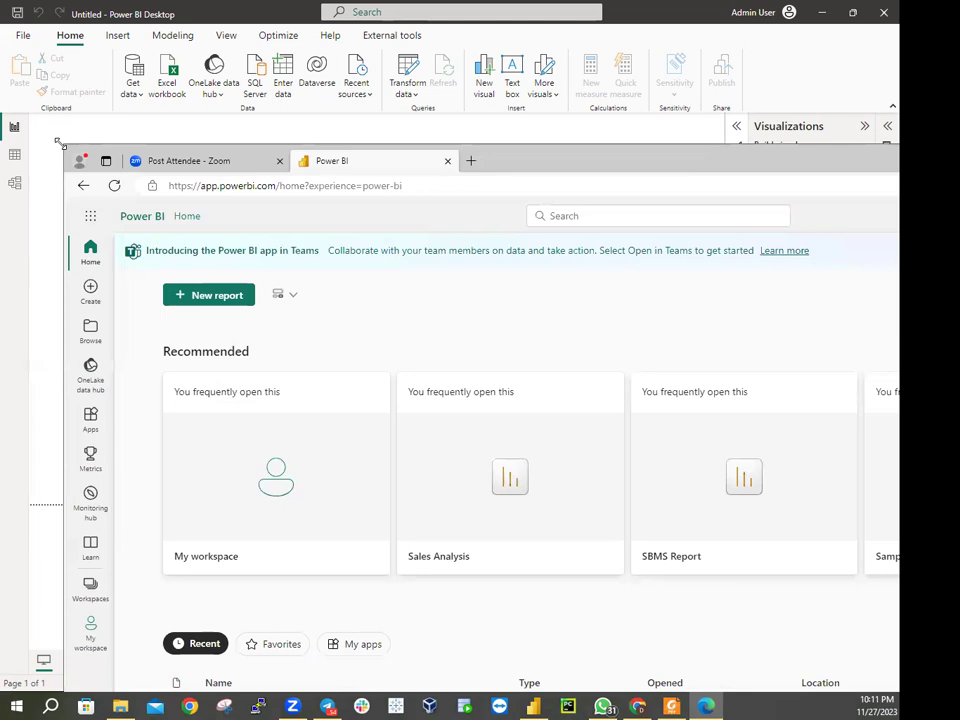
left_click_drag(59, 144, 472, 252)
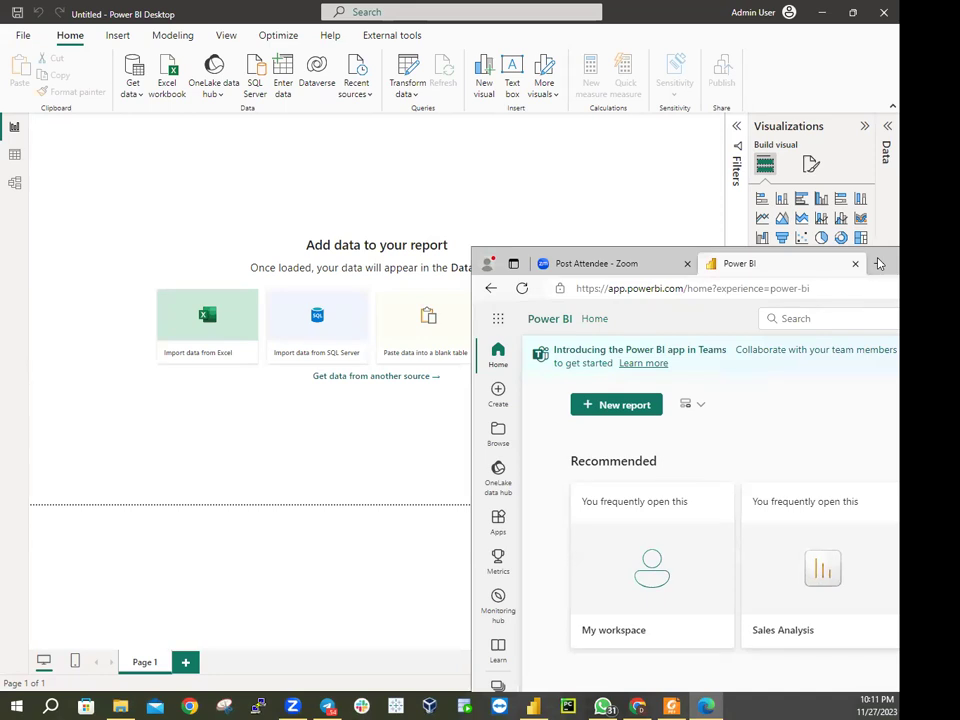
double_click(879, 263)
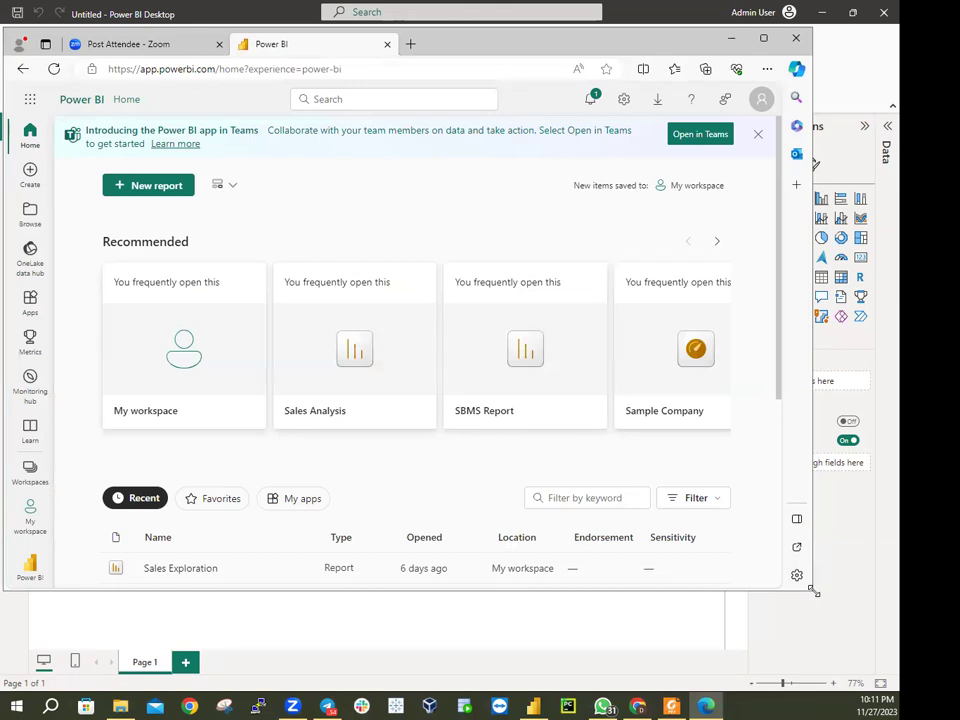
left_click_drag(813, 592, 898, 688)
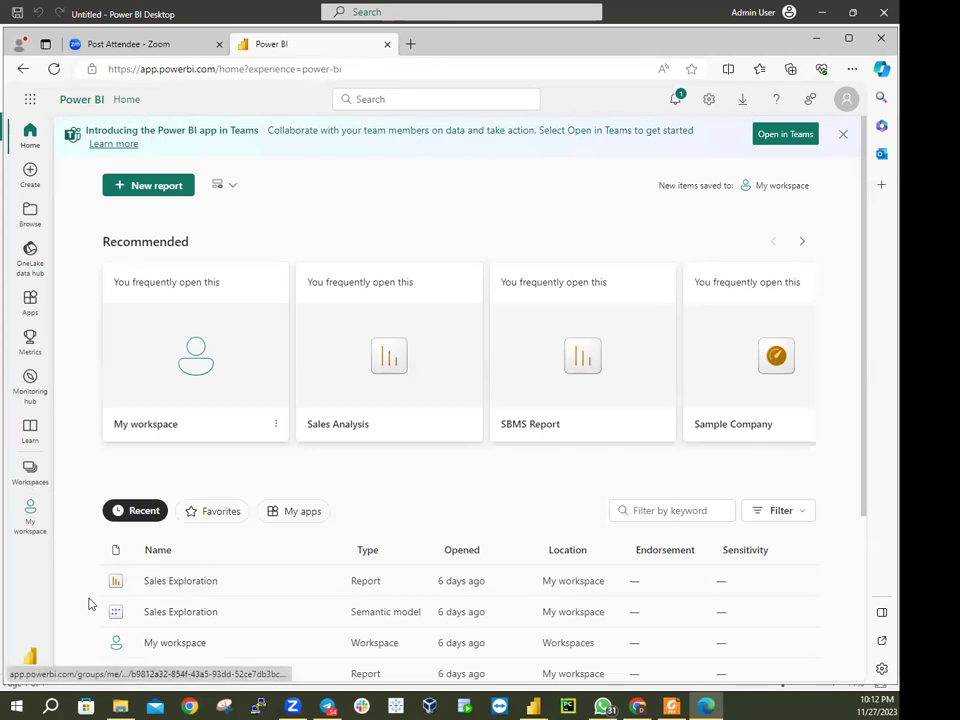
Review the reports, semantic models and dashboards in My workspace, then minimize the browser
left_click(30, 516)
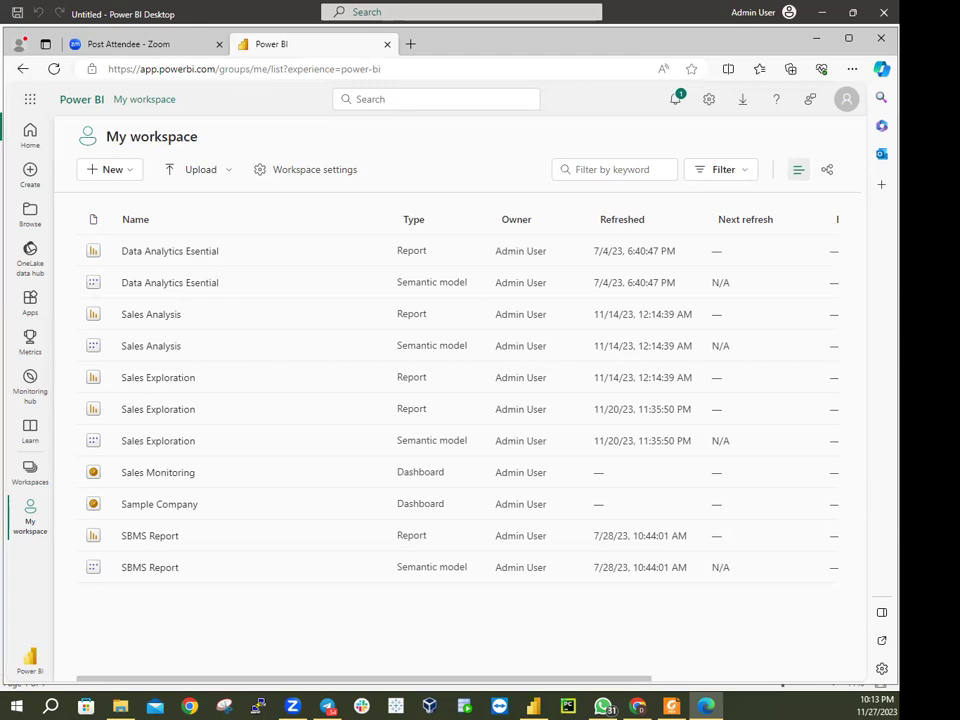
left_click(816, 38)
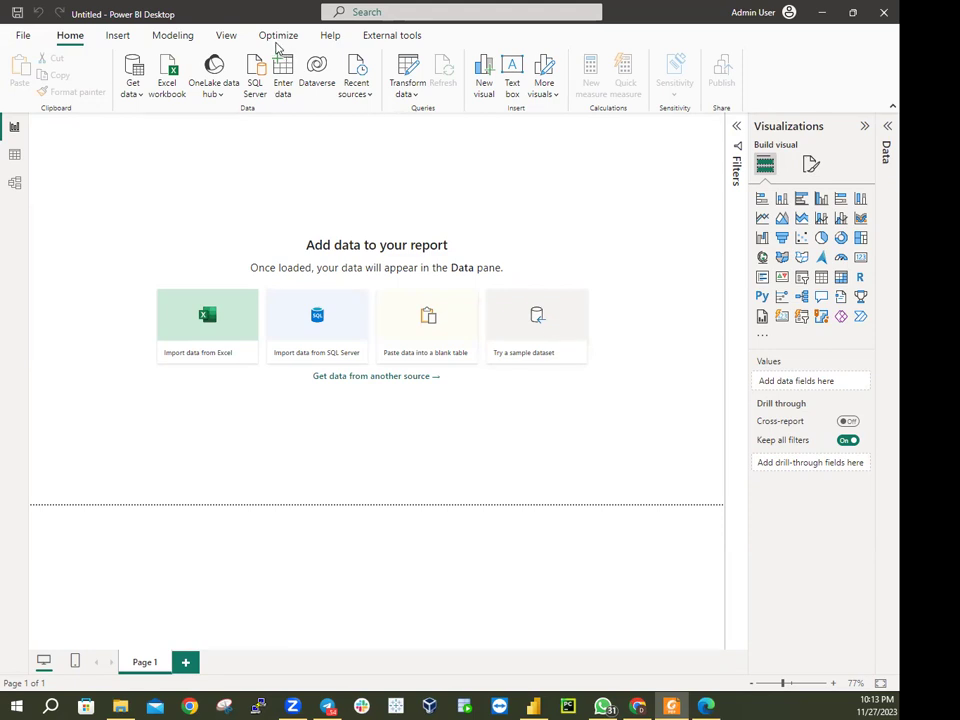
Browse to the MySolution\Active folder and open Sales Analysis.pbix
left_click(14, 37)
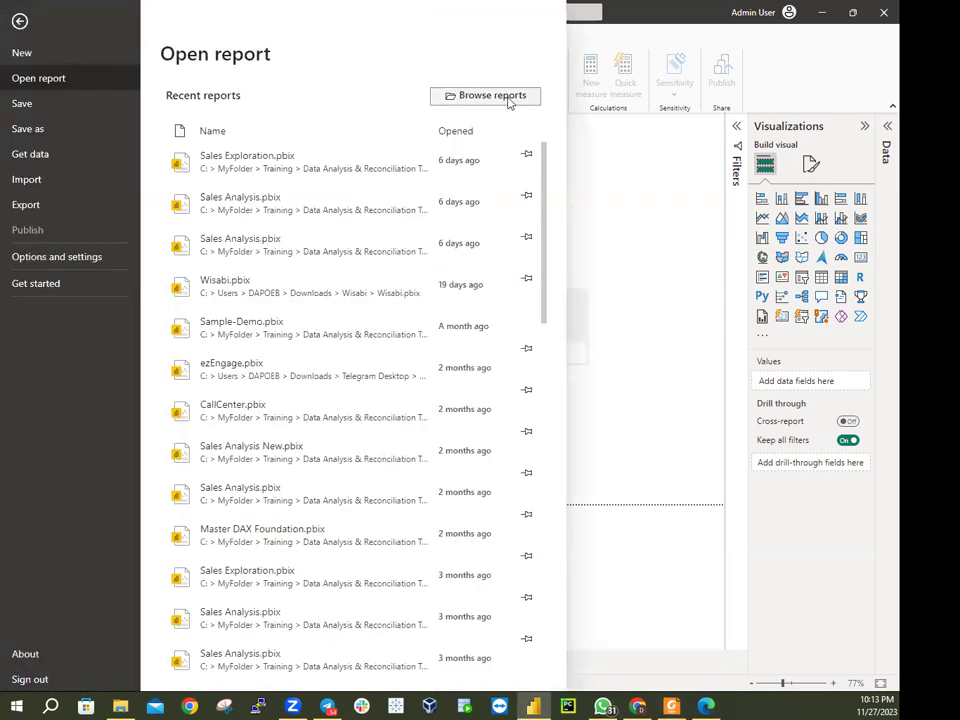
left_click(510, 98)
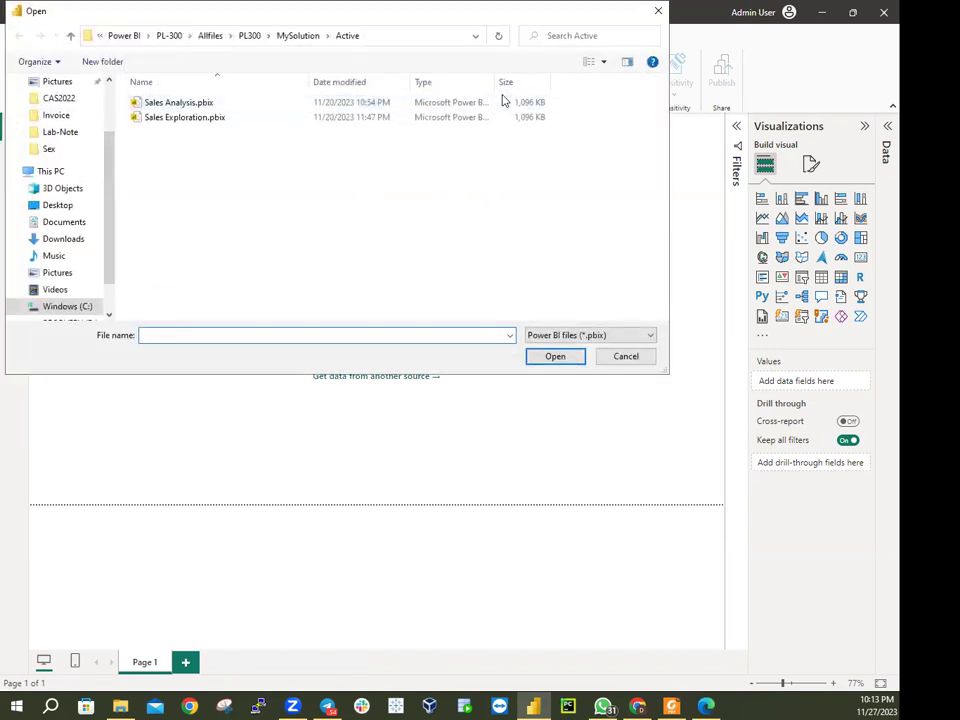
left_click(297, 40)
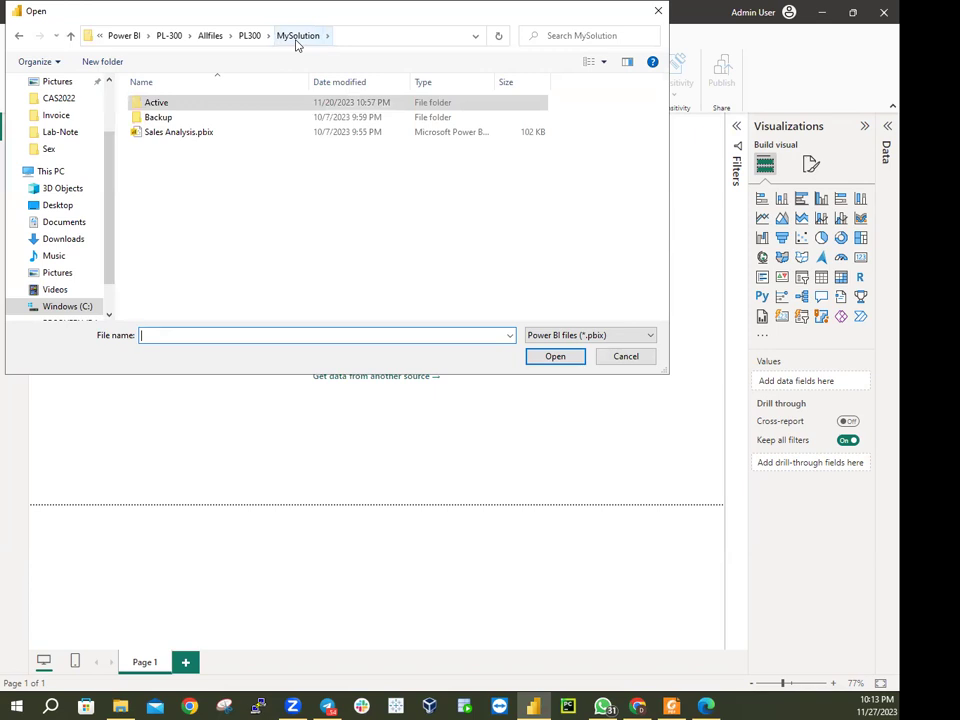
double_click(155, 104)
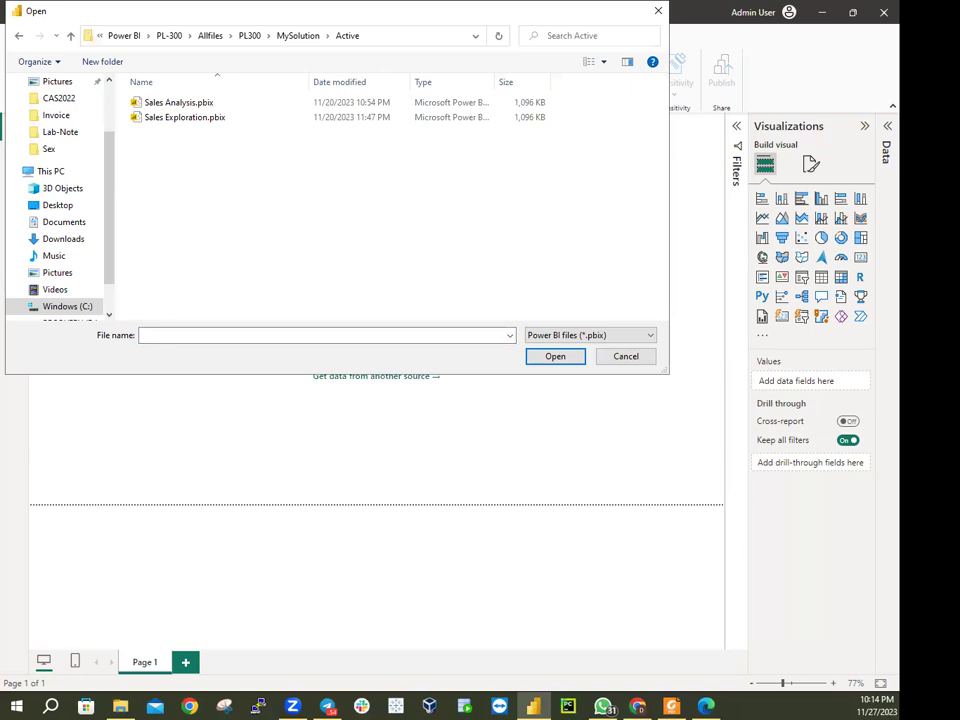
double_click(195, 106)
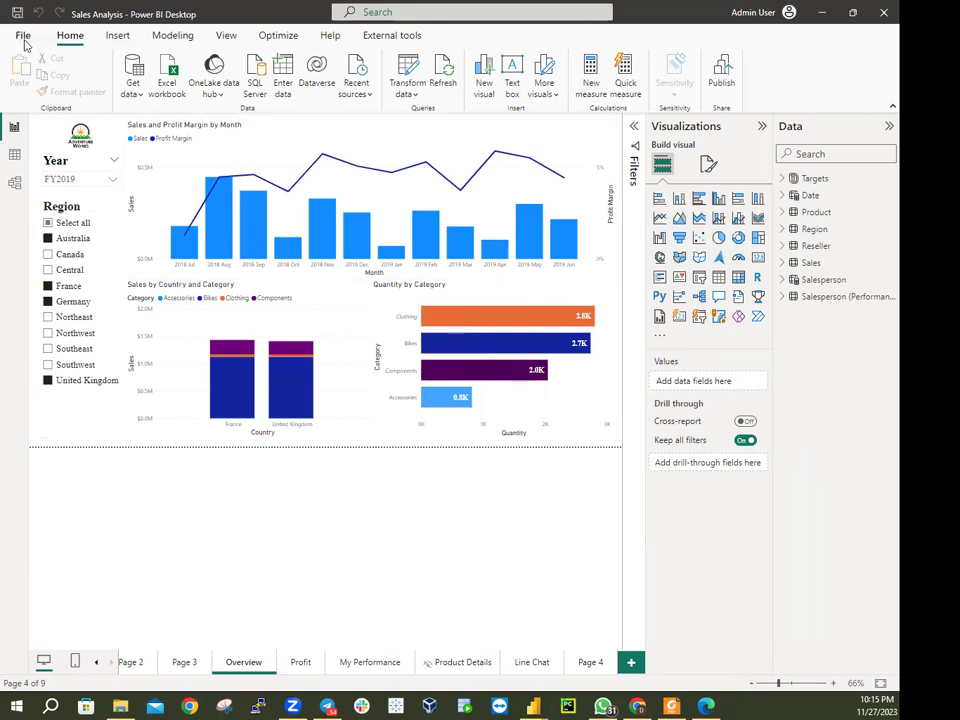
Save the report as Sales Analysis.pbix in MySolution\Backup, overwriting the older backup
left_click(23, 38)
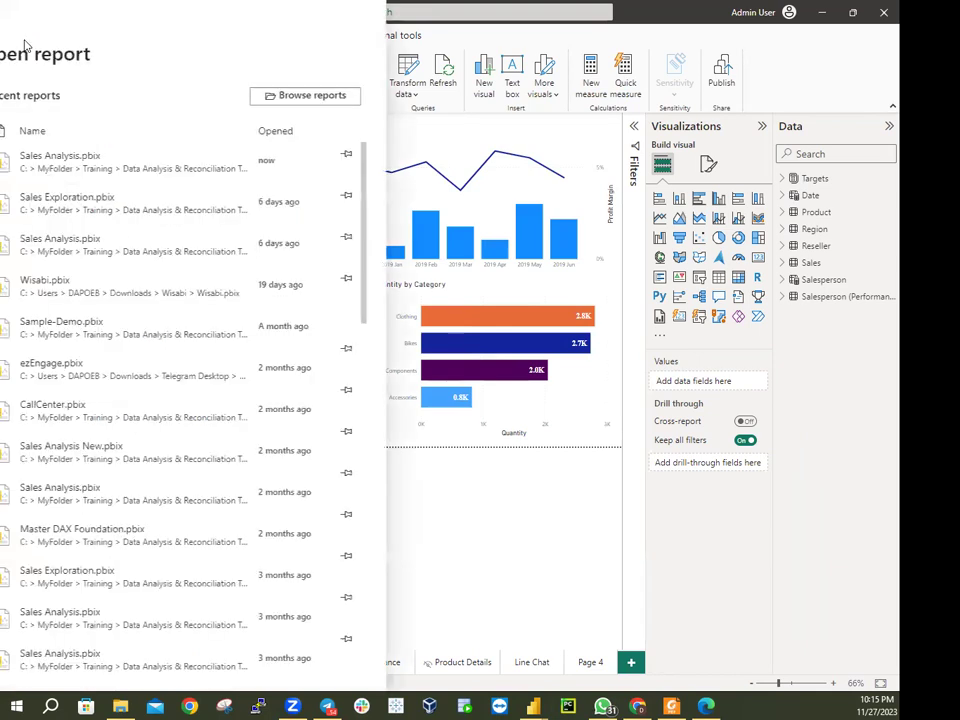
left_click(502, 100)
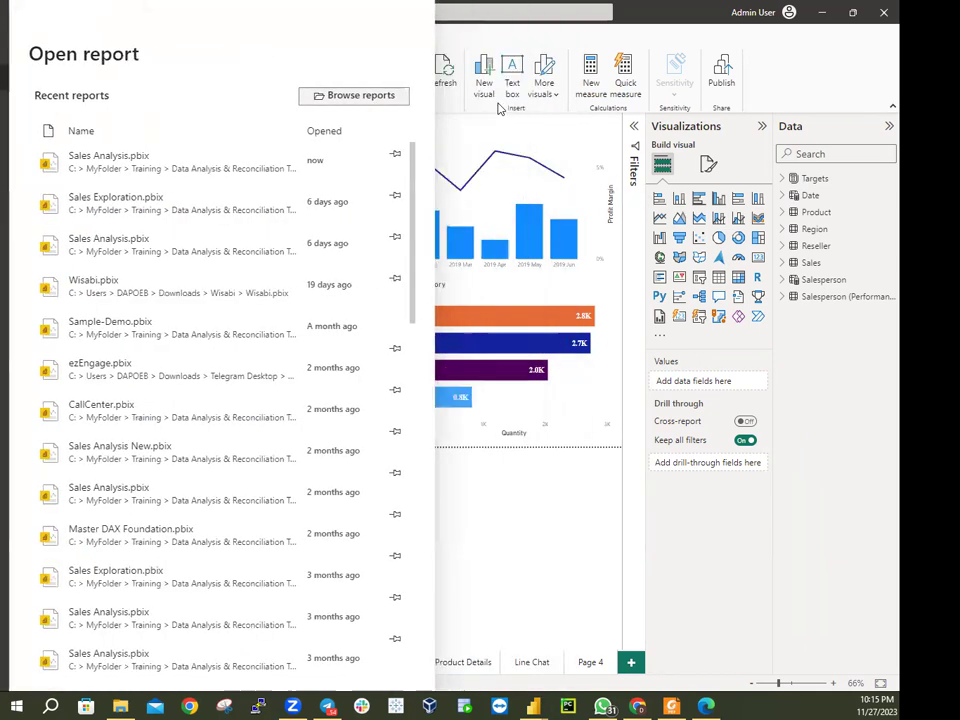
left_click(626, 356)
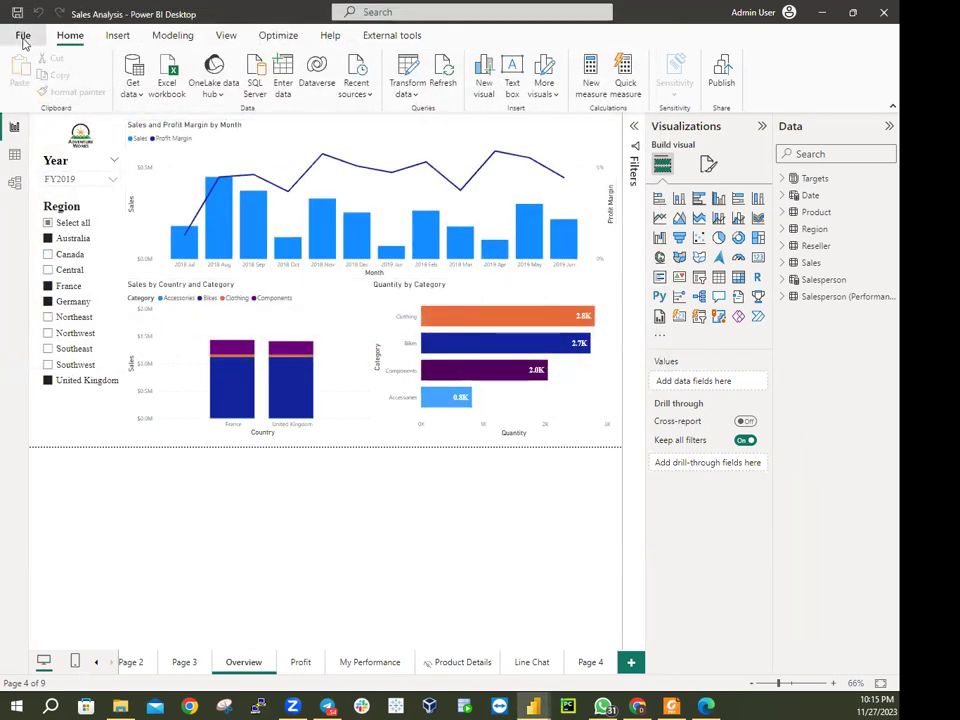
left_click(25, 37)
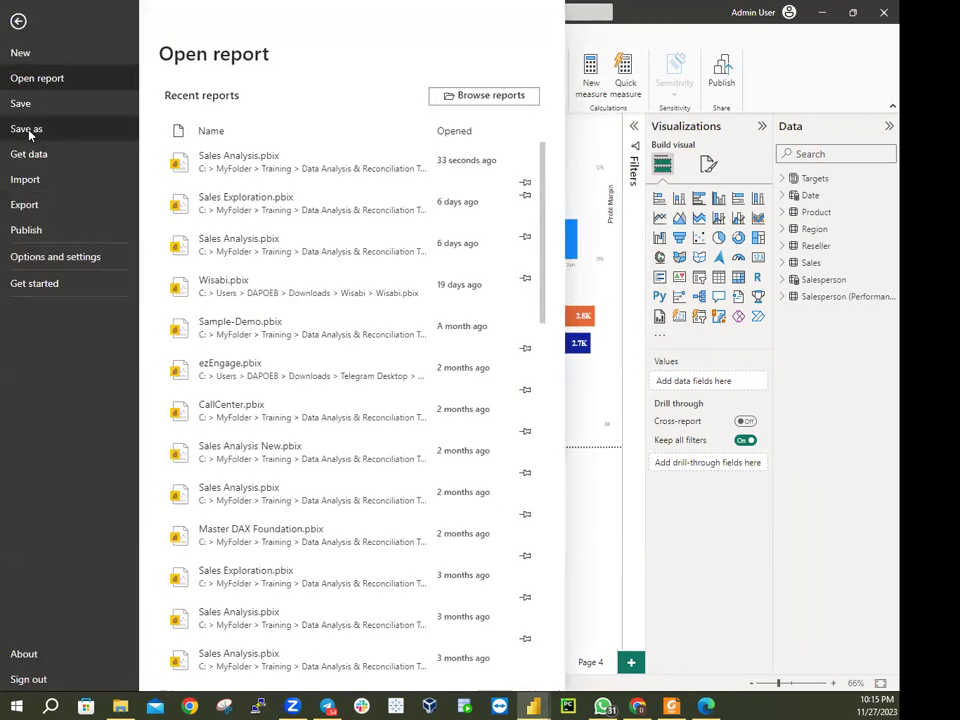
left_click(28, 131)
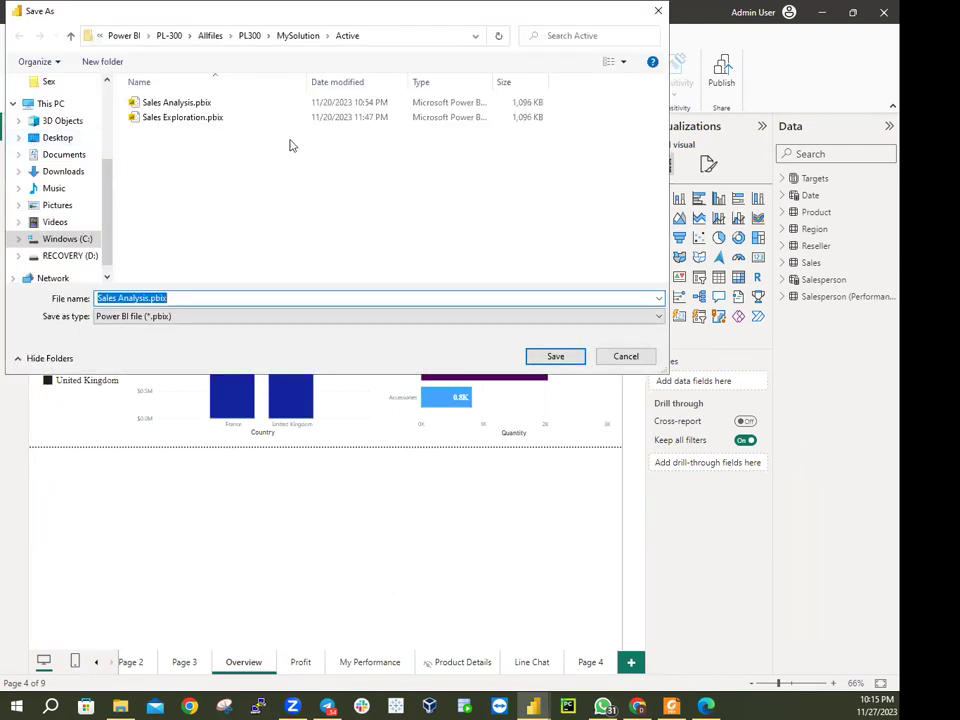
left_click(290, 38)
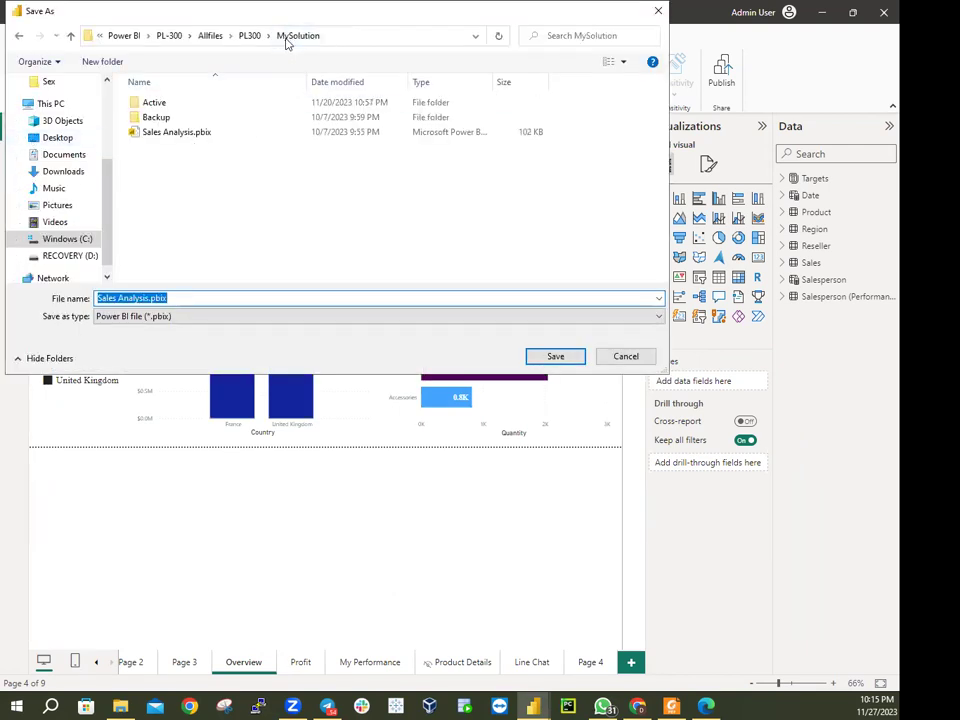
double_click(155, 118)
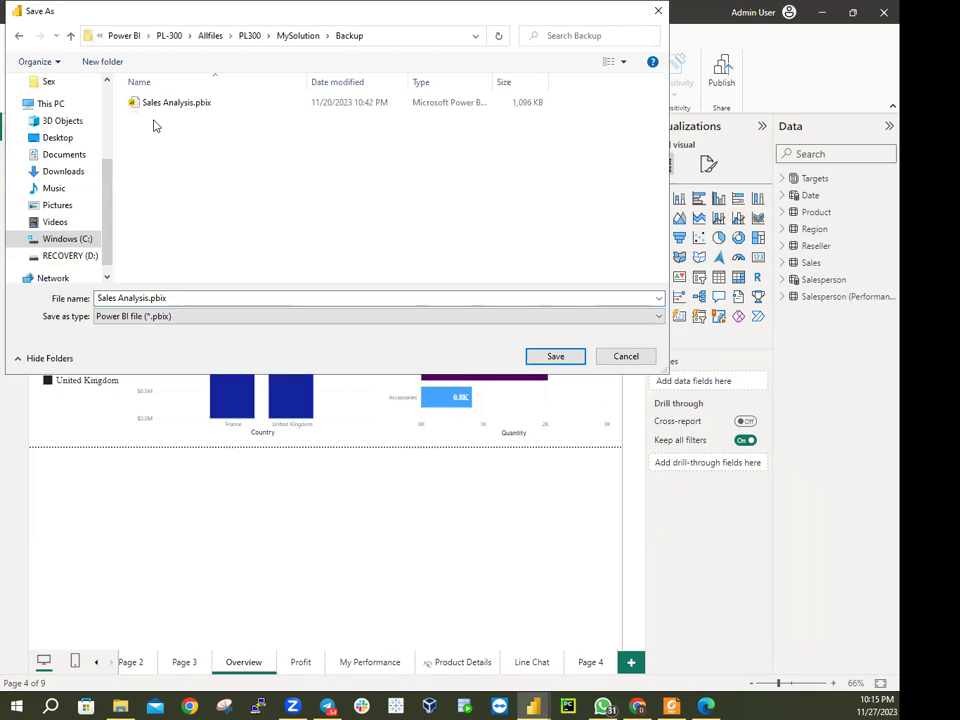
left_click(551, 357)
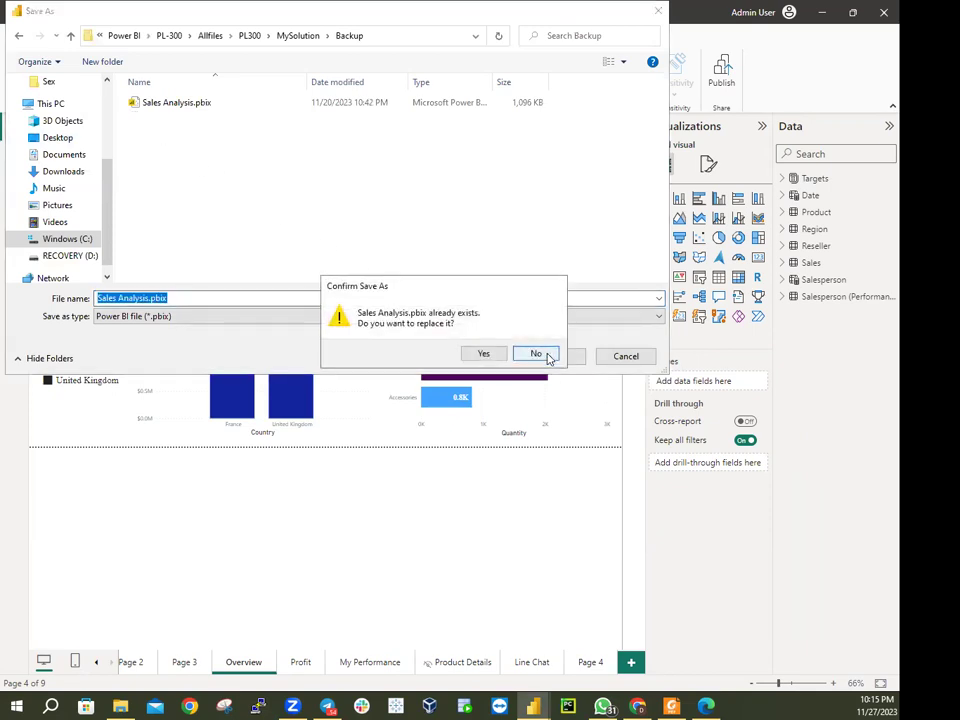
left_click(482, 354)
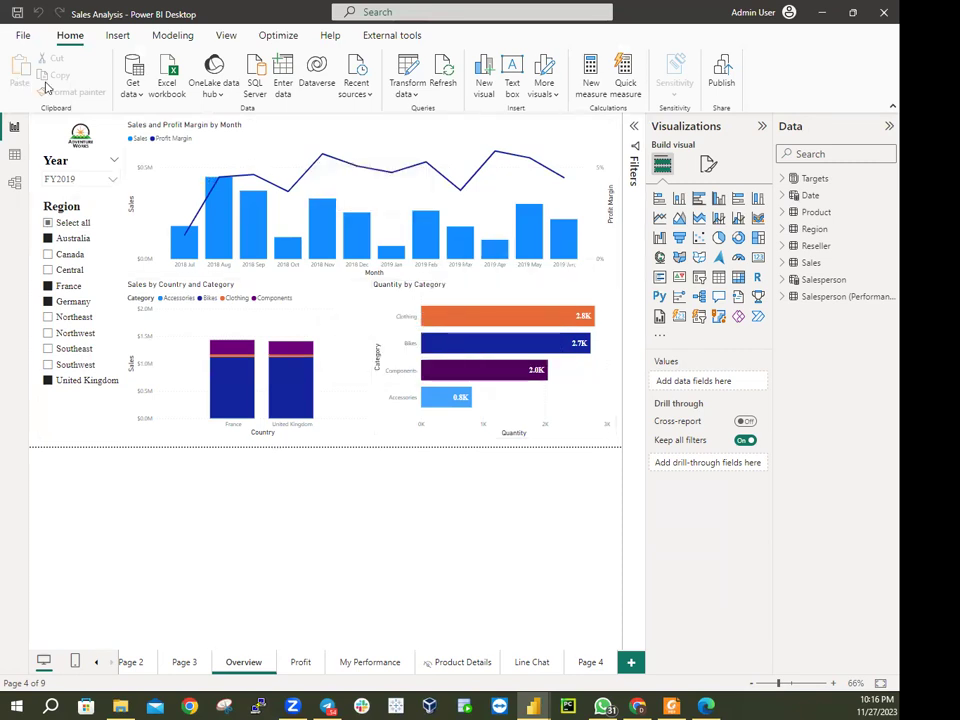
Save the report into MySolution\Active, replacing the existing Sales Analysis.pbix
left_click(22, 35)
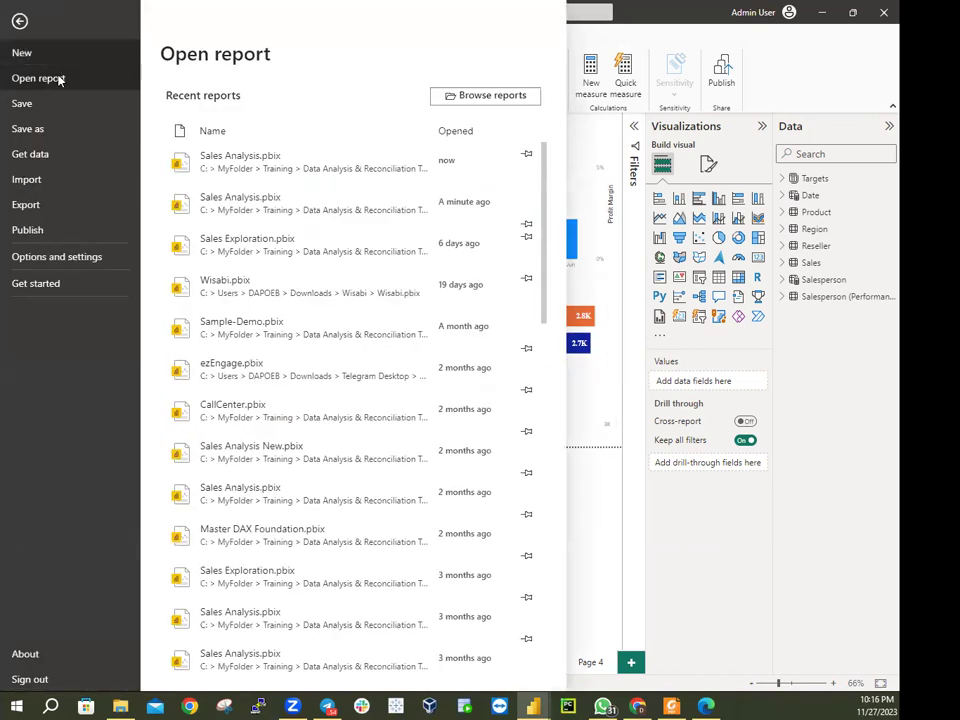
key("Escape")
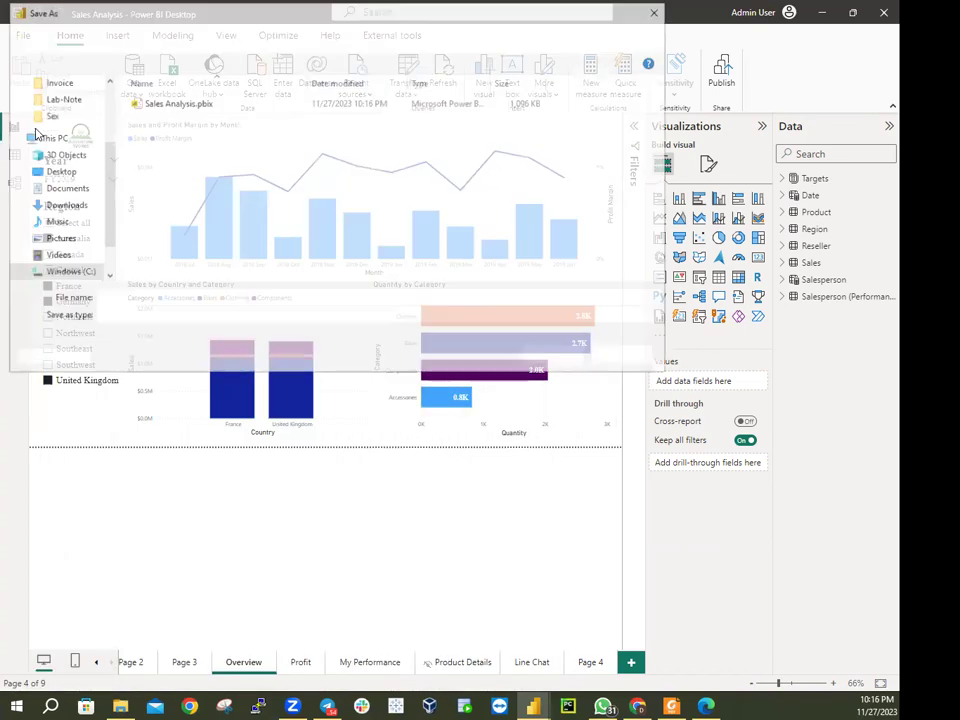
left_click(308, 38)
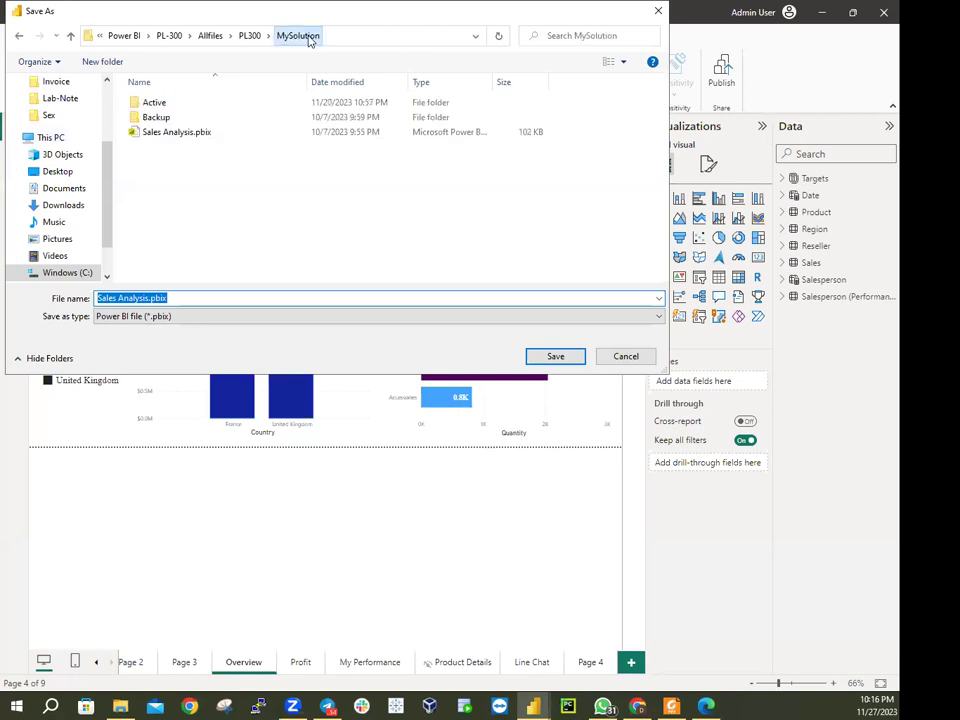
left_click(174, 111)
double_click(173, 108)
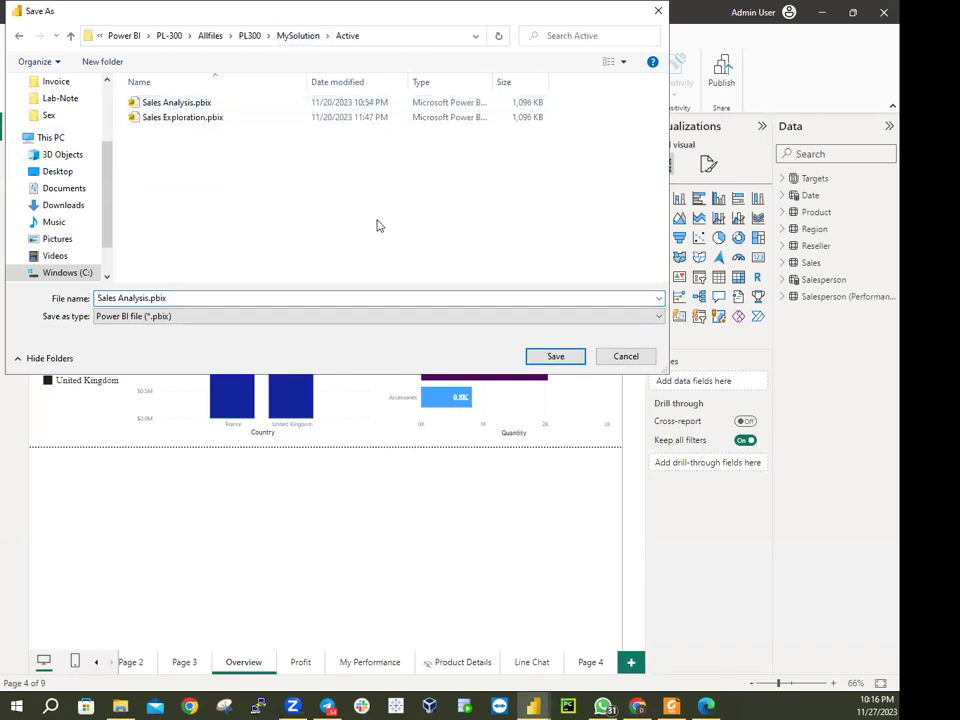
left_click(546, 360)
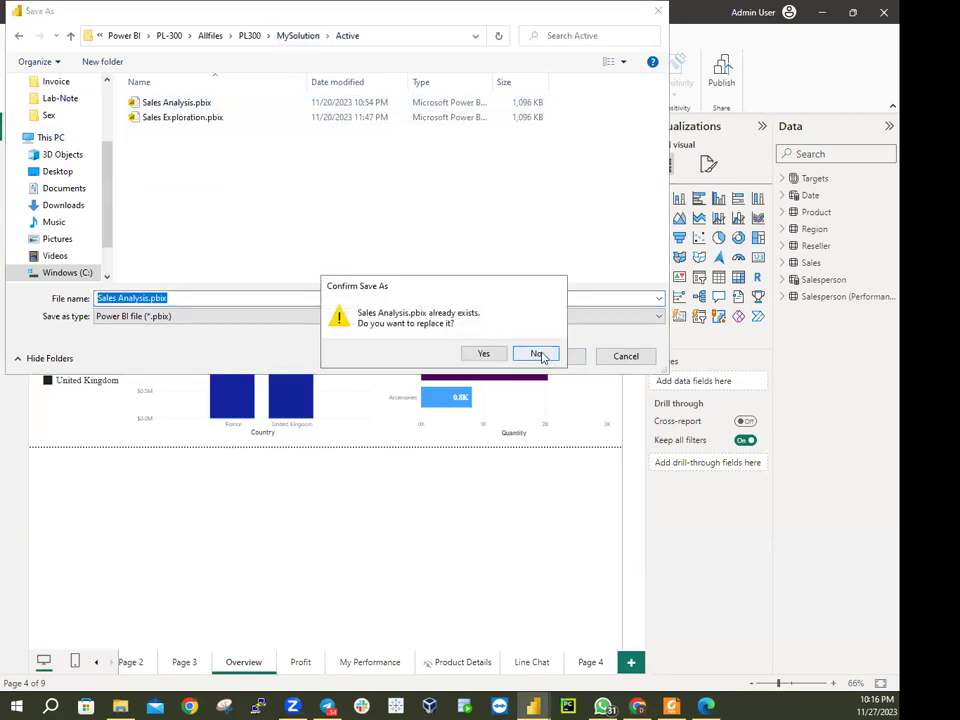
left_click(479, 354)
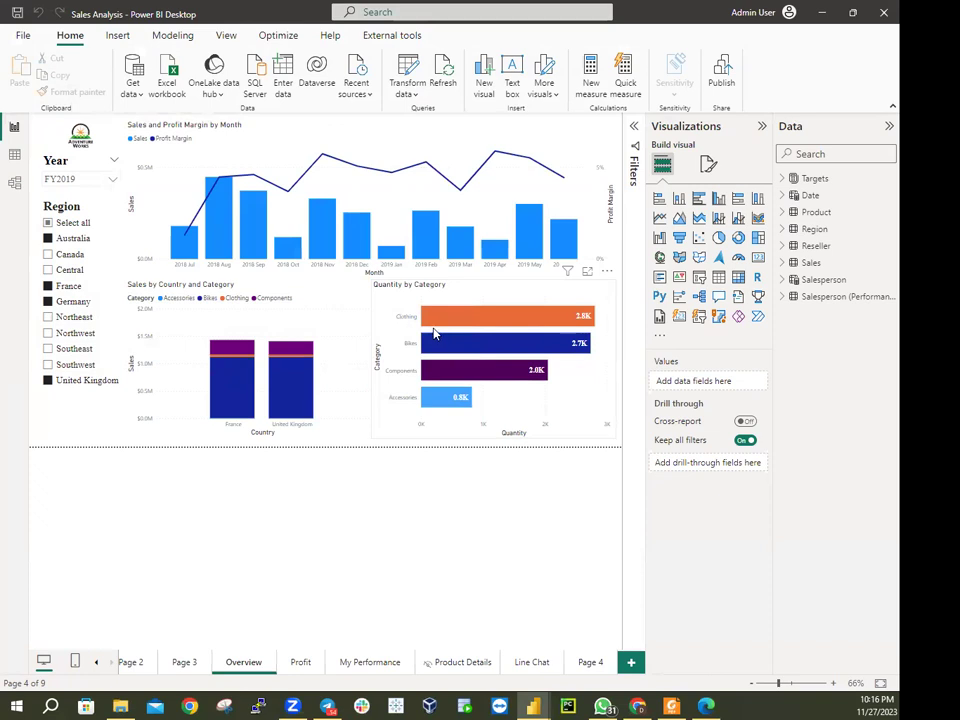
Page through the report tabs from Page 4 back to Page 1, then return to My workspace
left_click(598, 665)
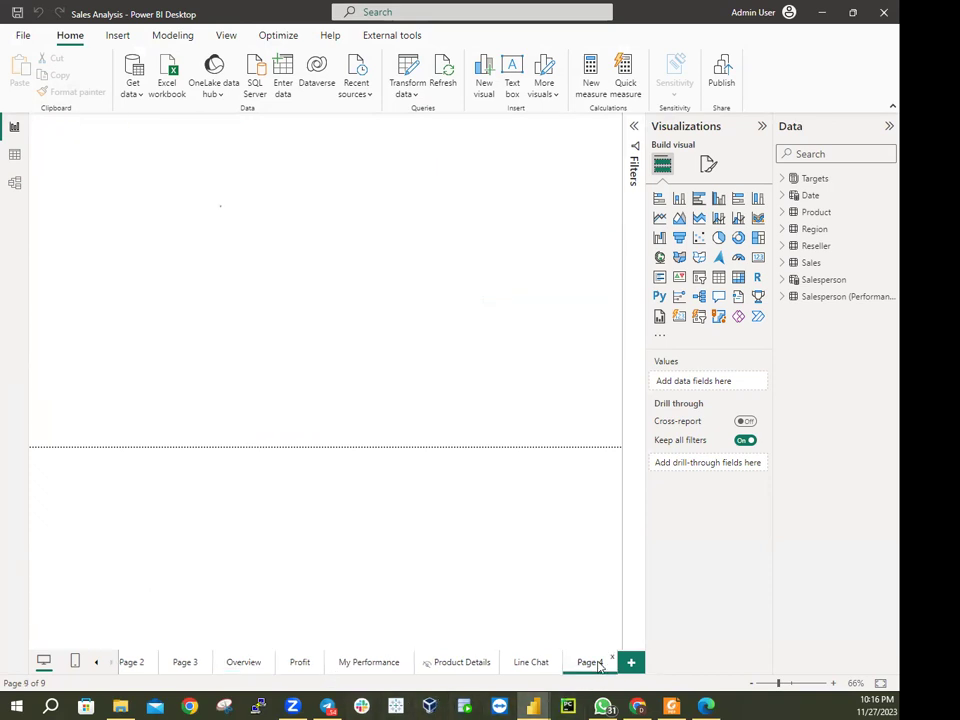
left_click(536, 664)
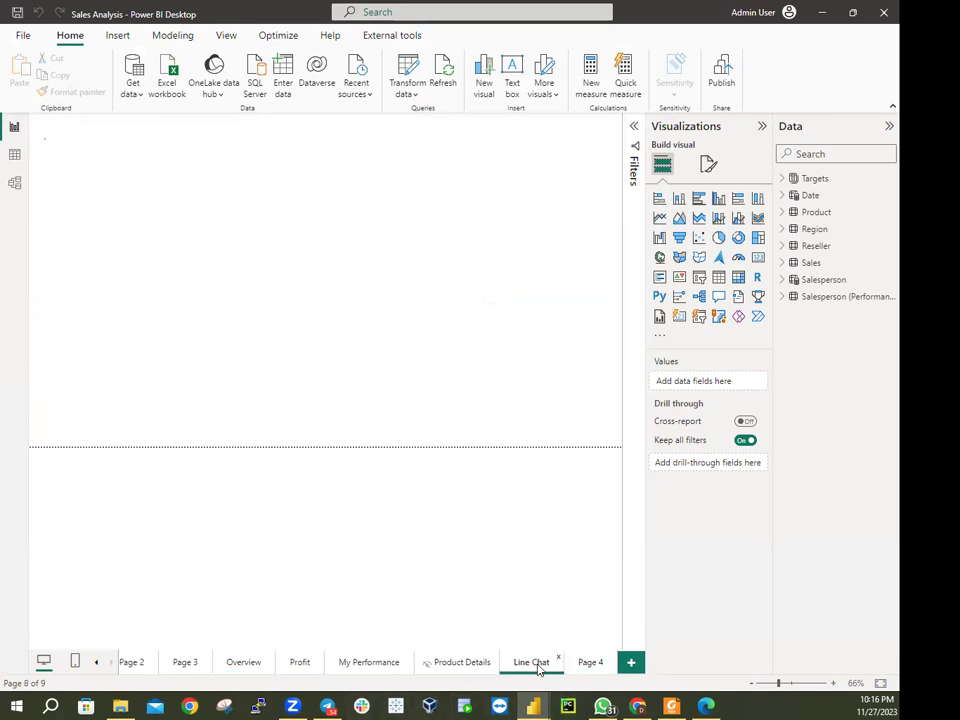
left_click(446, 666)
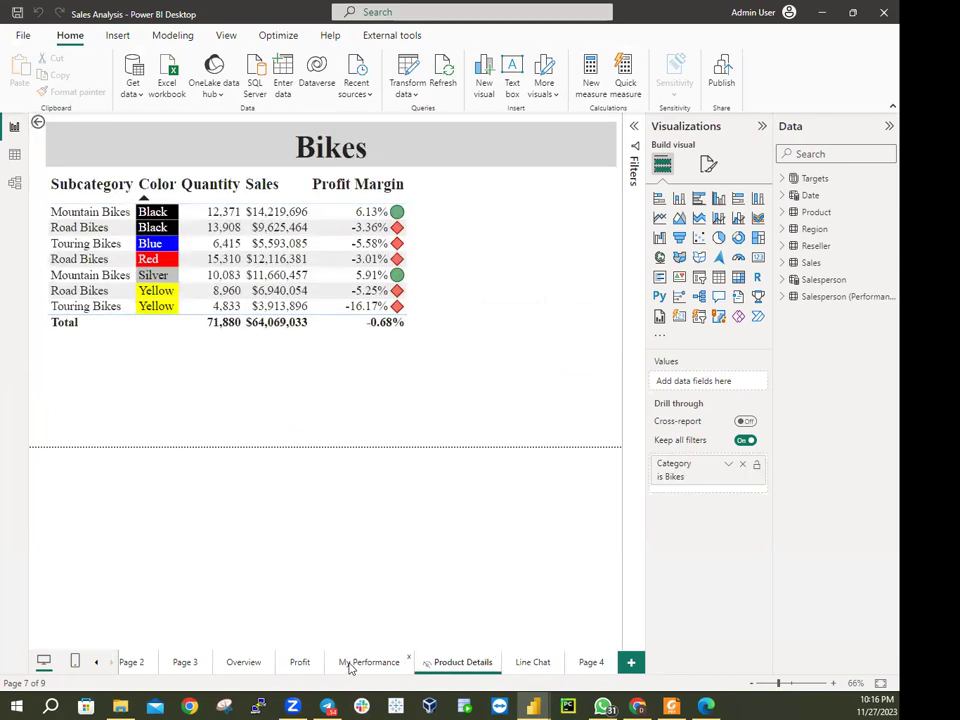
left_click(355, 665)
left_click(296, 665)
left_click(251, 665)
left_click(184, 662)
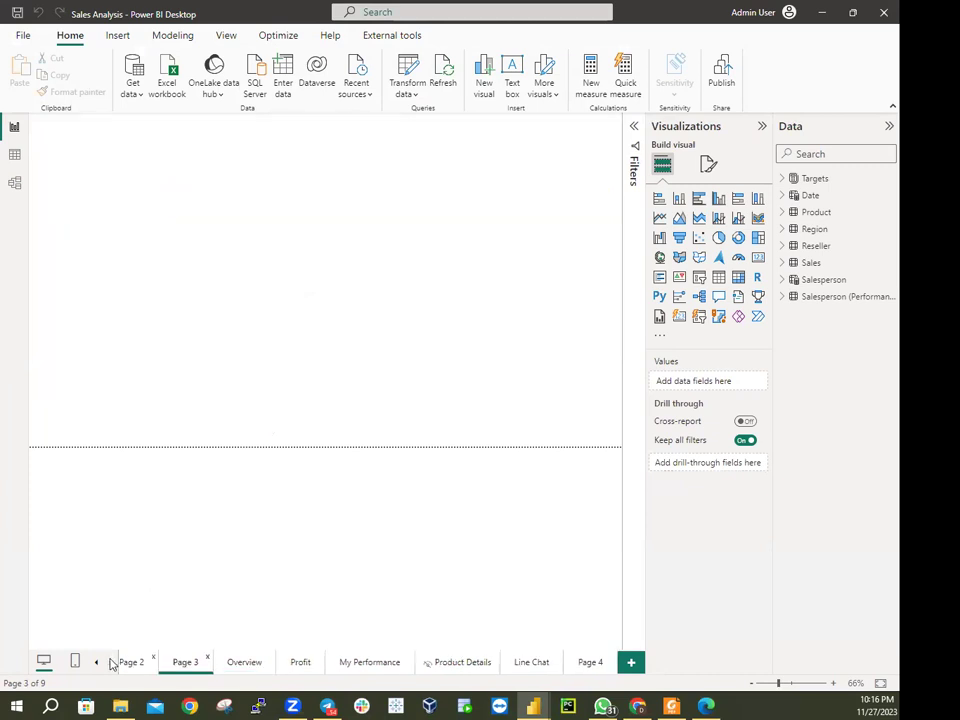
left_click(89, 666)
left_click(96, 664)
left_click(148, 663)
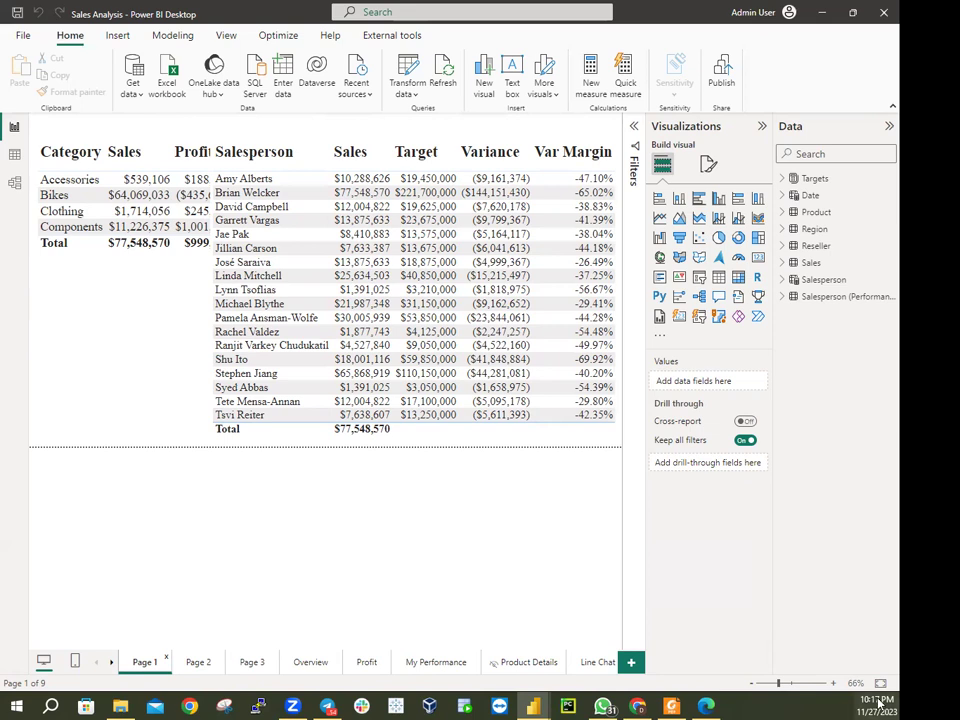
left_click(704, 706)
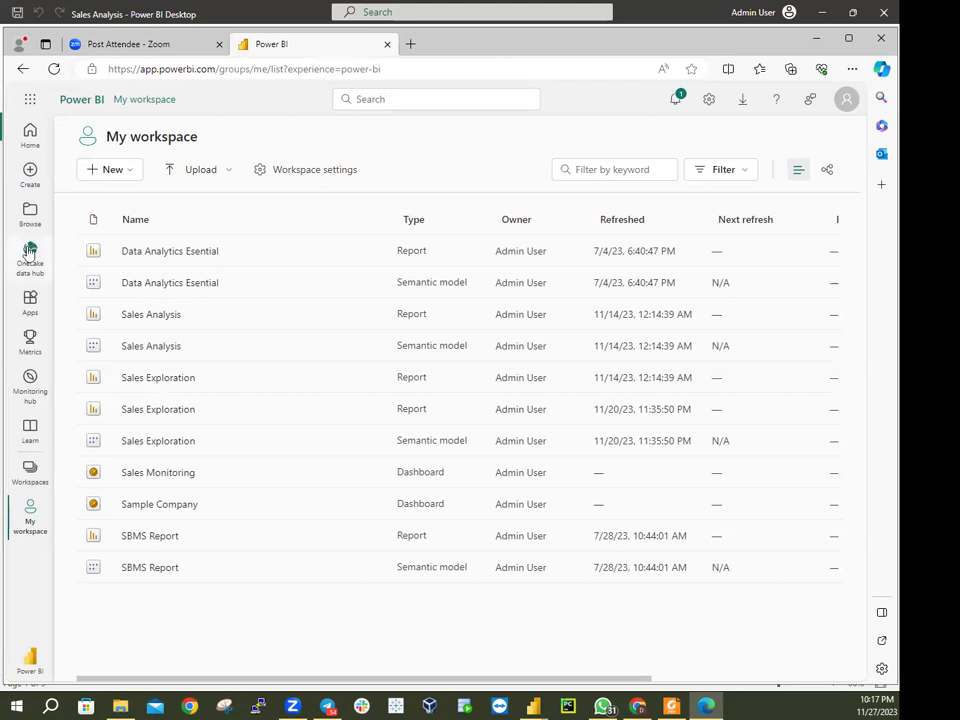
Upload Sales Analysis.pbix from the Active folder and replace the existing dataset
left_click(228, 176)
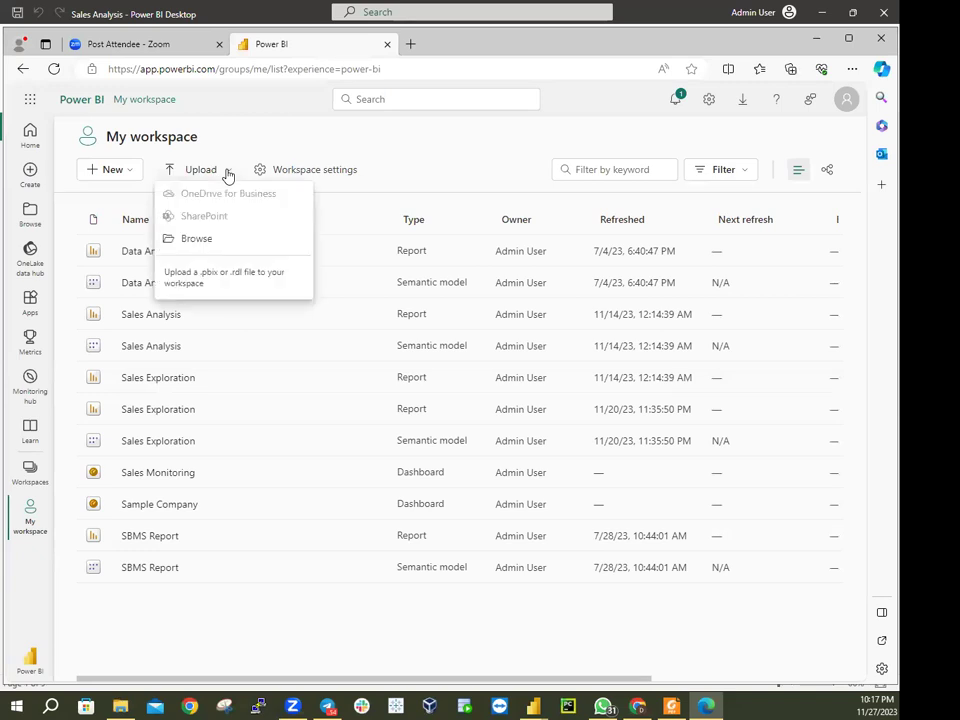
left_click(197, 238)
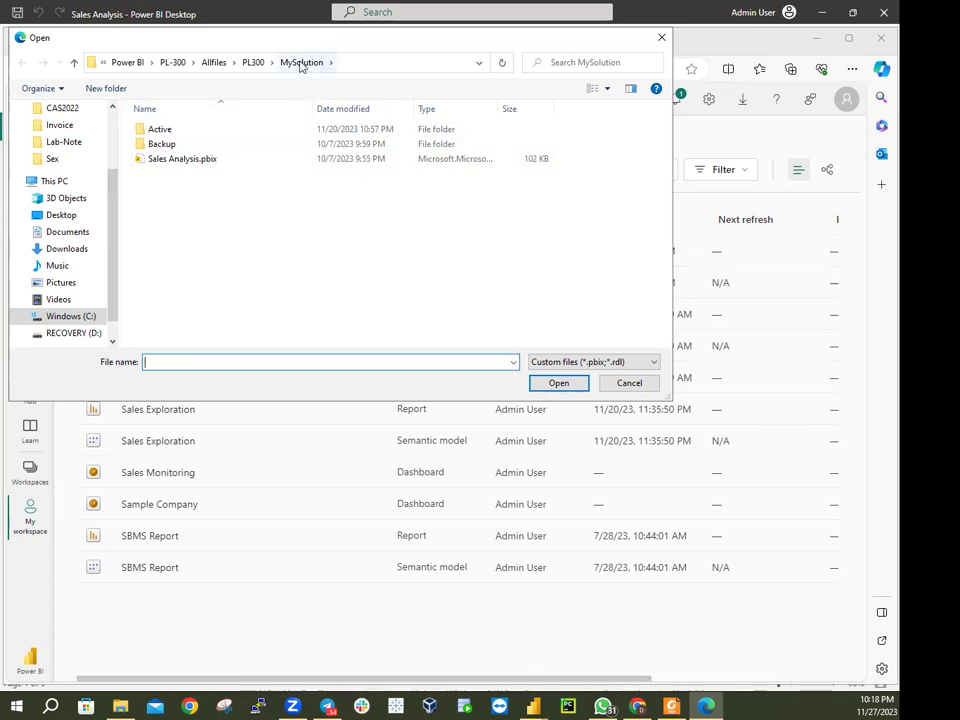
double_click(161, 129)
left_click(183, 133)
double_click(183, 133)
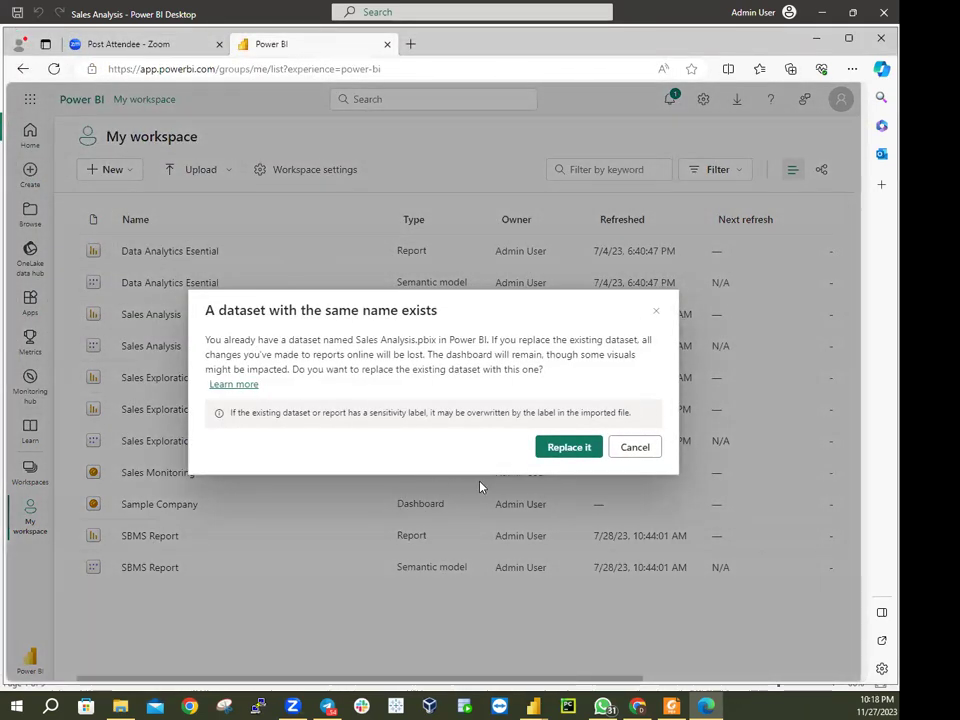
left_click(566, 447)
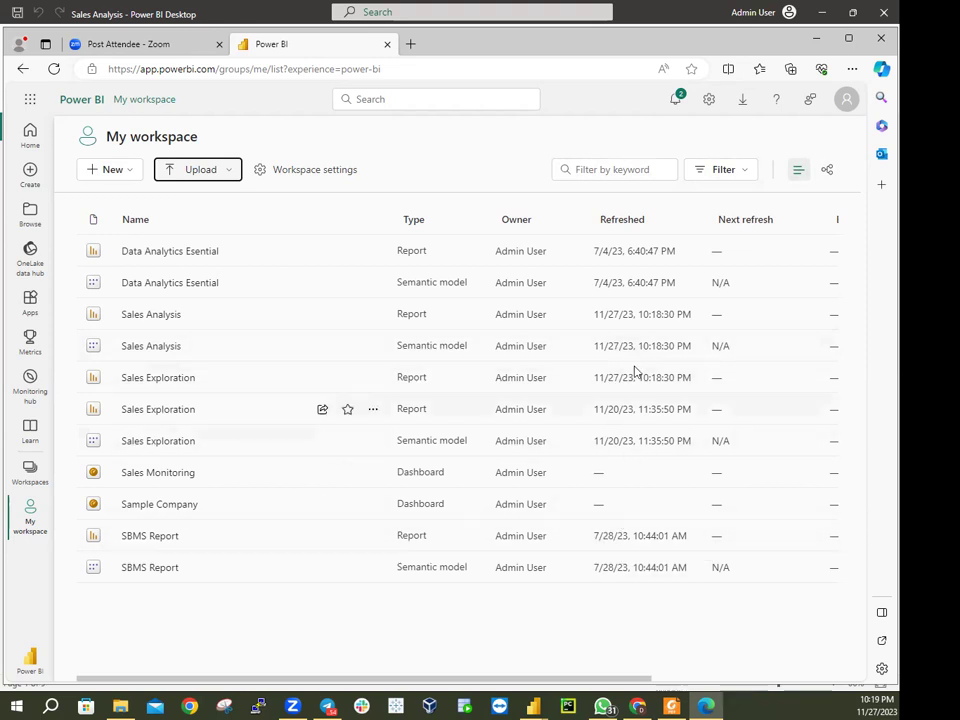
Open the freshly uploaded Sales Analysis report from My workspace
left_click(151, 318)
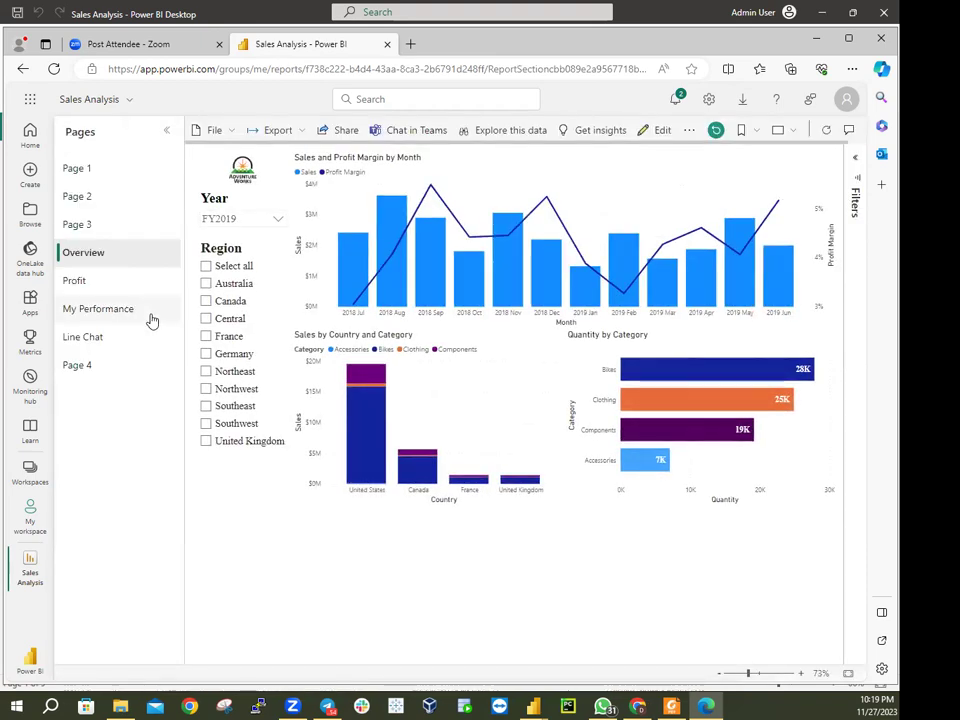
Reload the Overview page, set the Year slicer to FY2020 and select all regions
left_click(80, 256)
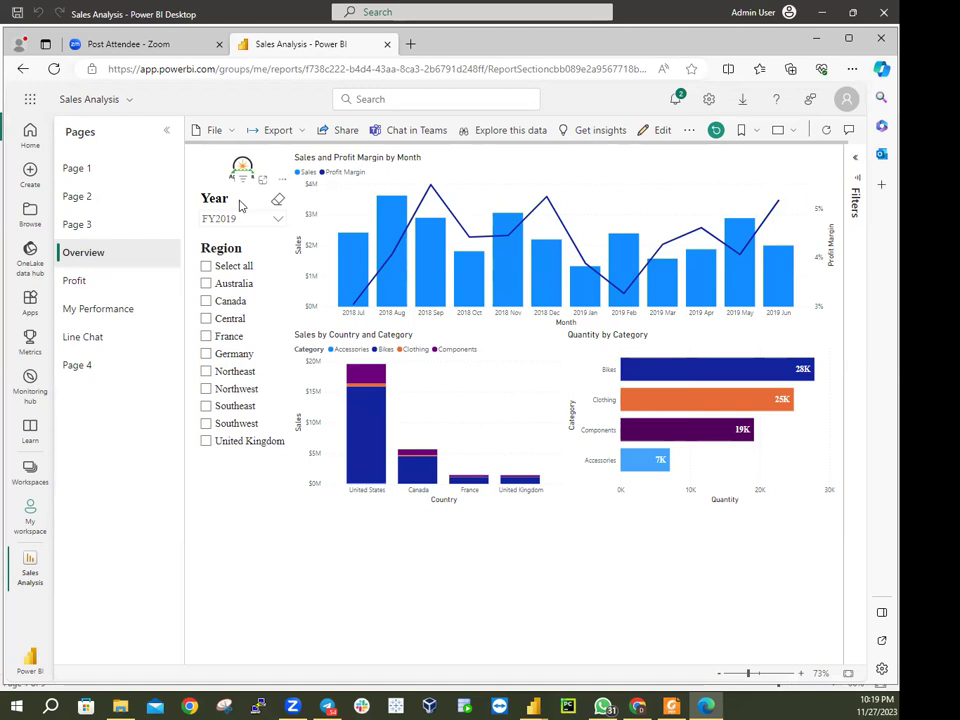
left_click(231, 226)
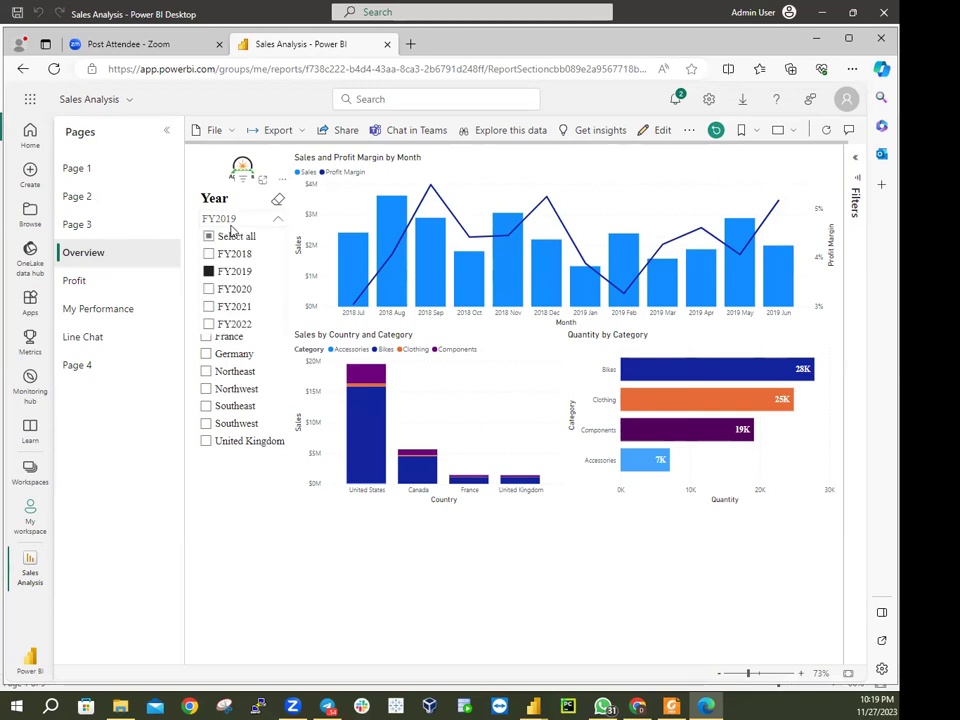
left_click(223, 289)
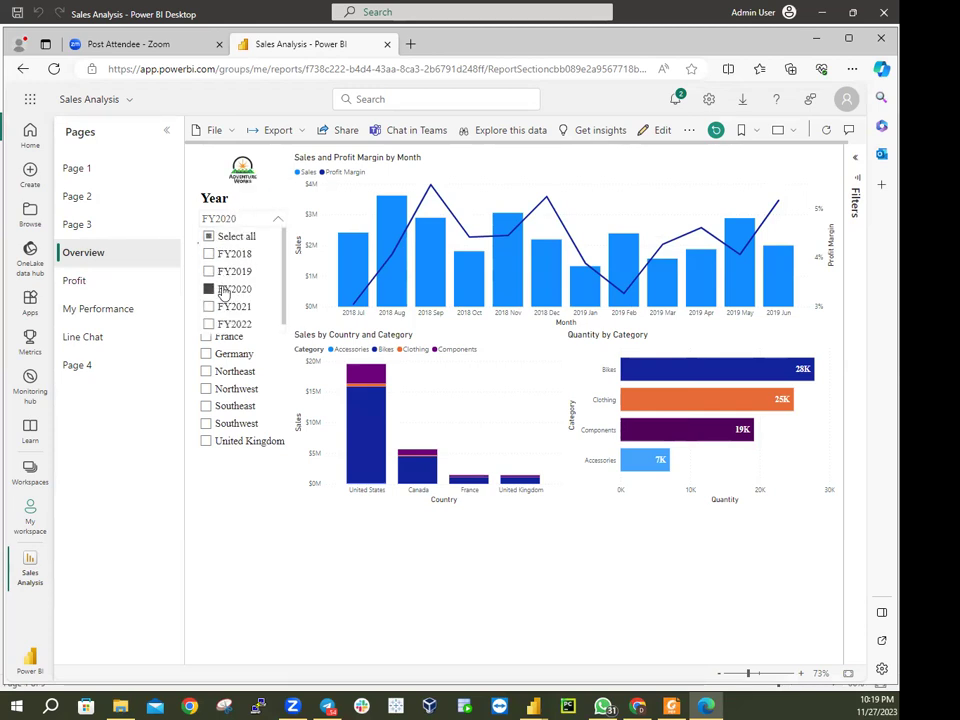
left_click(245, 224)
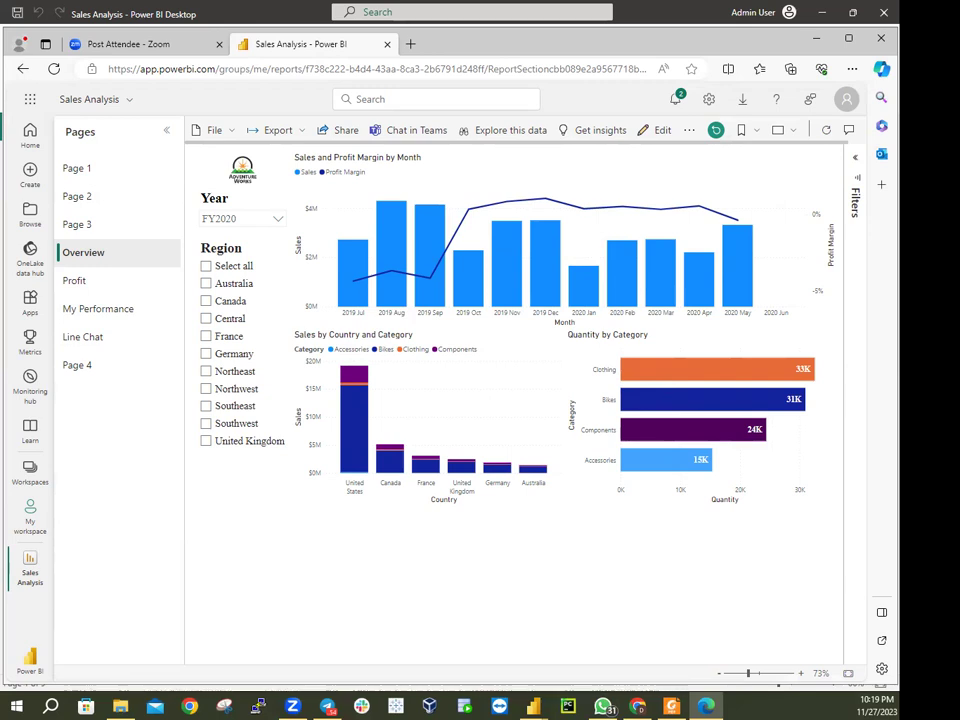
left_click(207, 268)
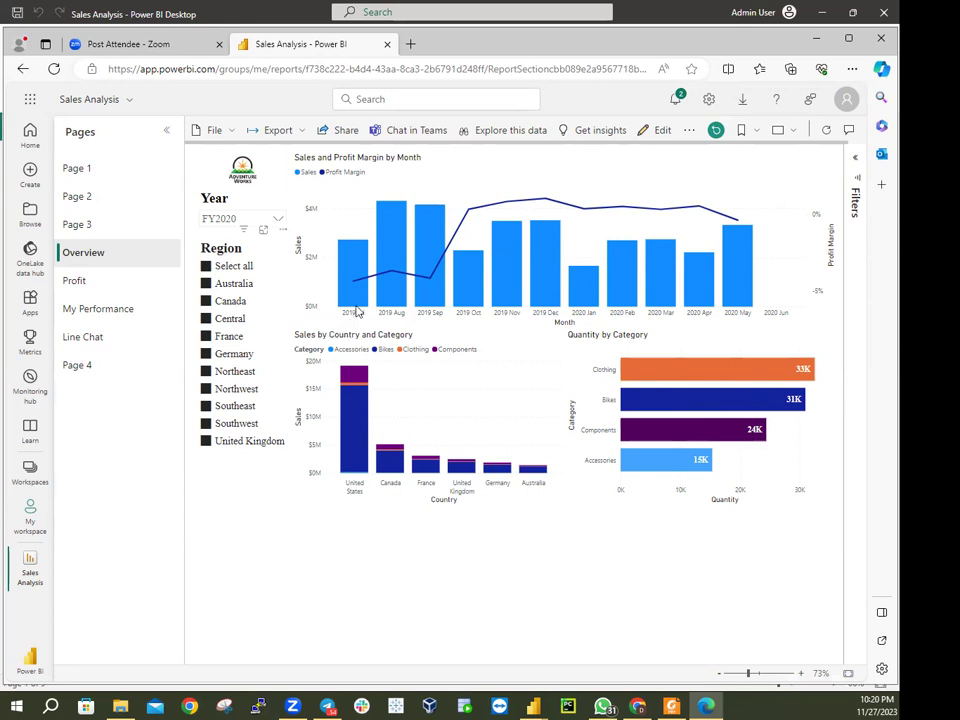
mouse_move(362, 311)
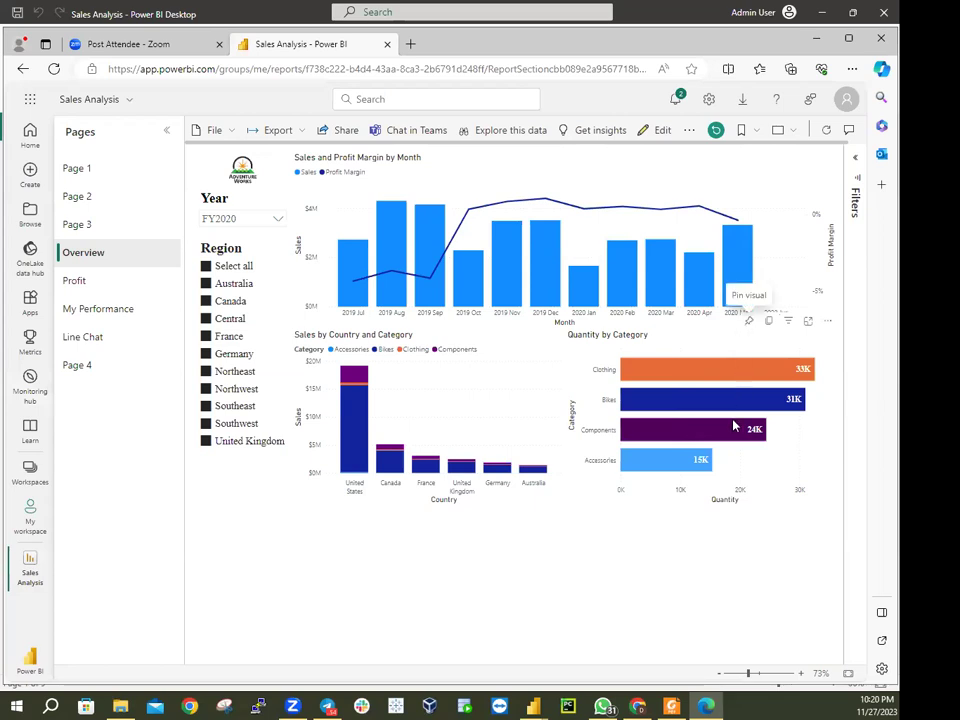
mouse_move(728, 236)
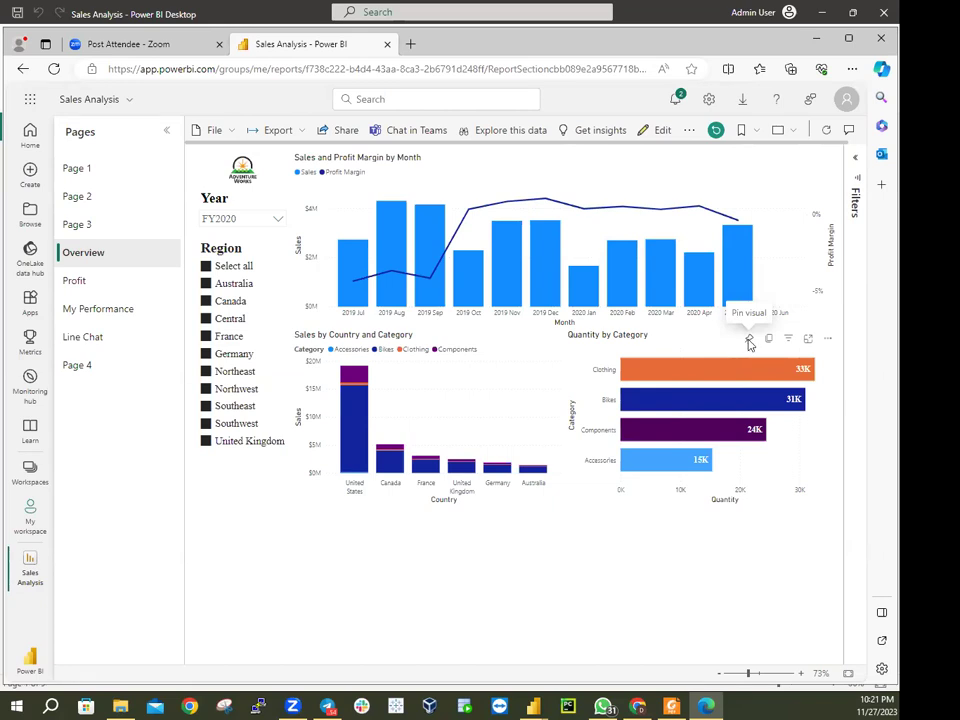
left_click(749, 343)
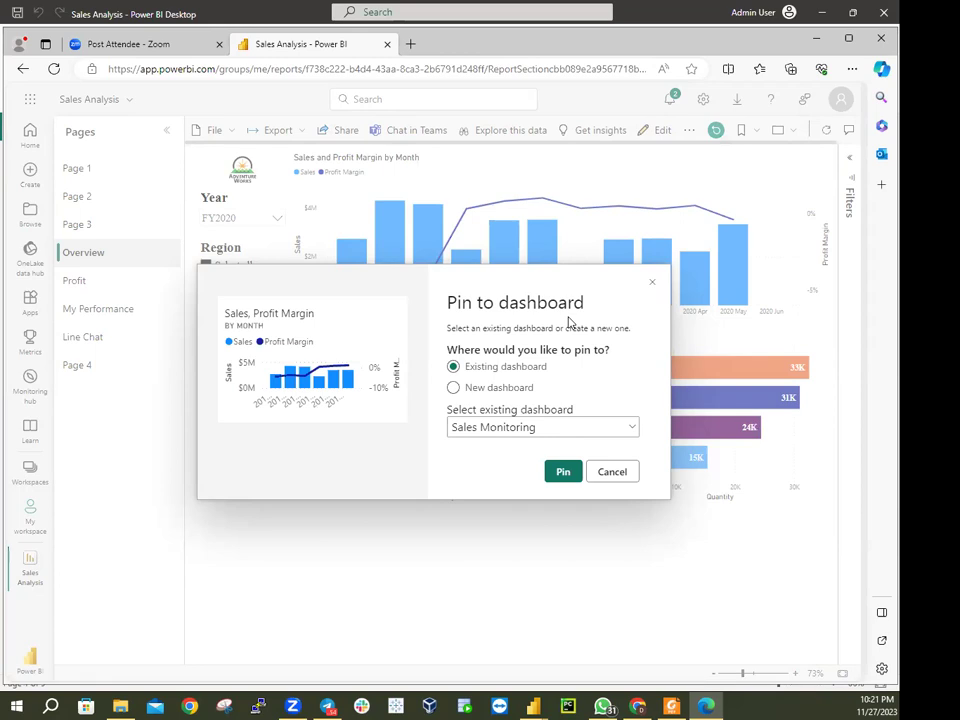
left_click(610, 472)
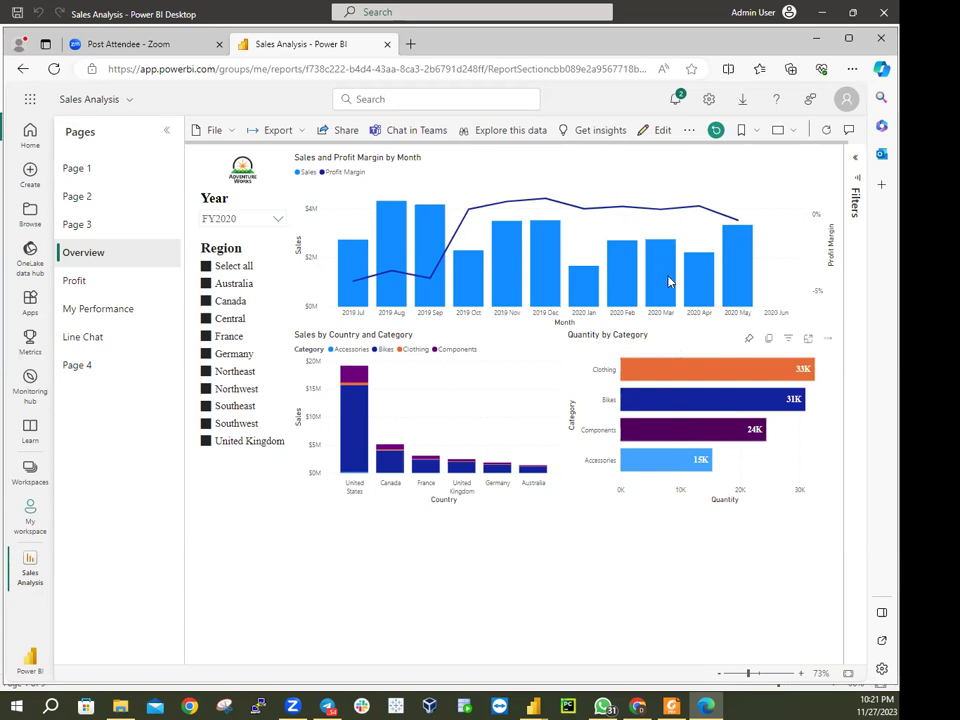
mouse_move(716, 189)
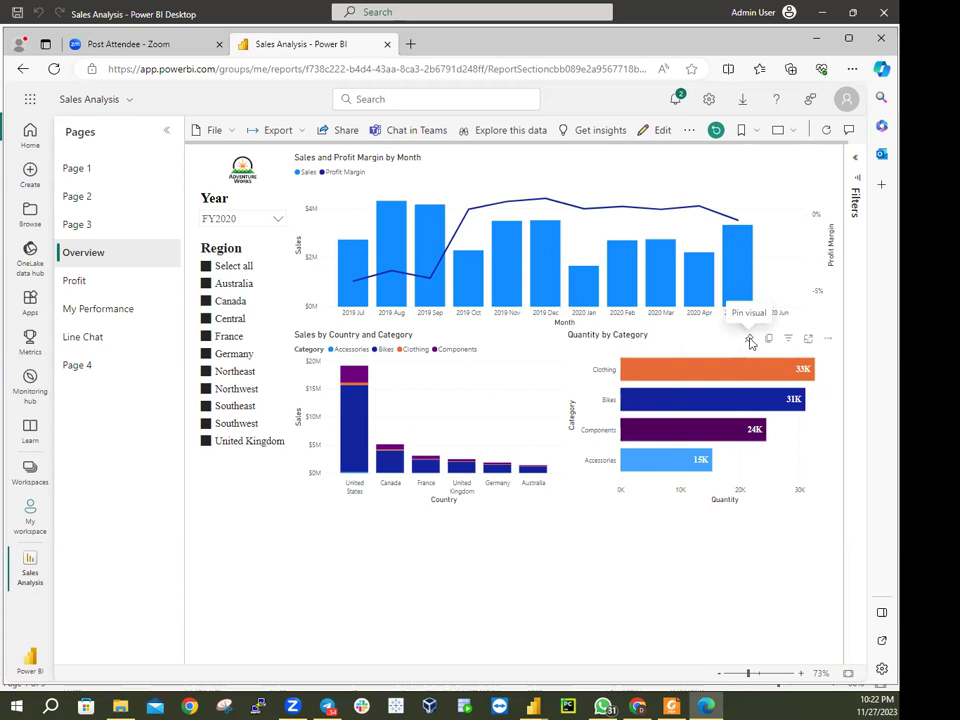
Start pinning the Sales and Profit Margin chart to a new Sales Monitoring dashboard, then cancel
left_click(751, 344)
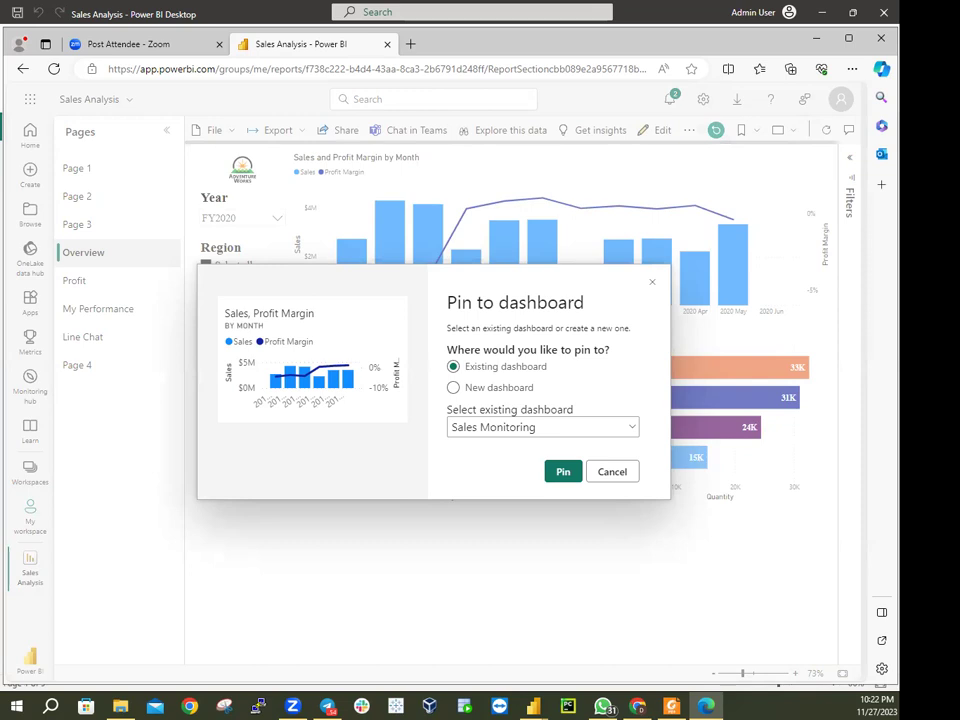
left_click(517, 431)
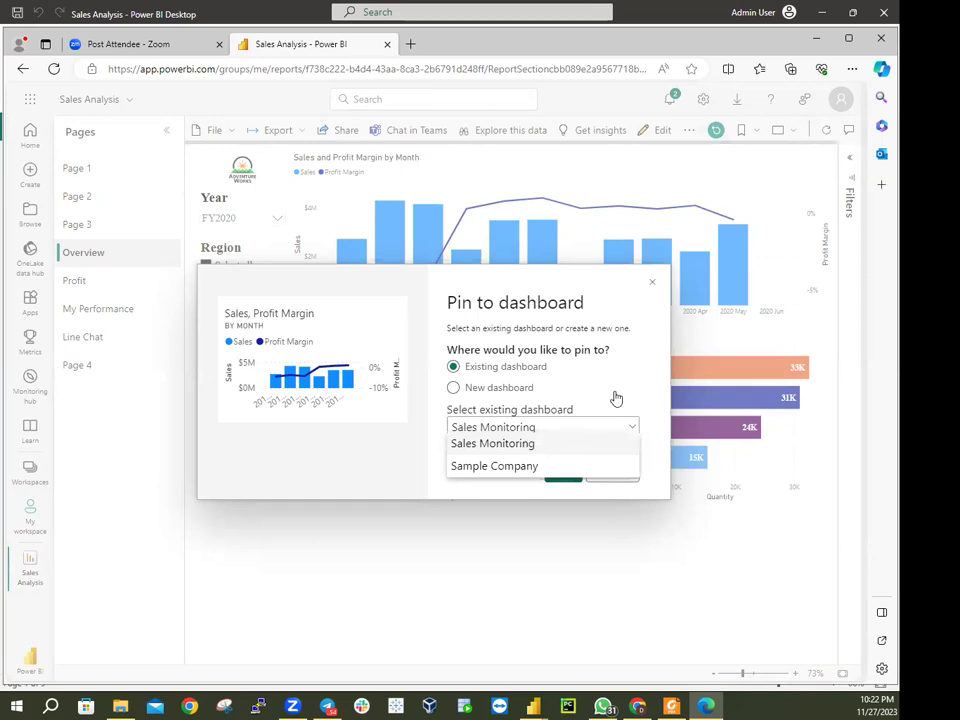
left_click(564, 443)
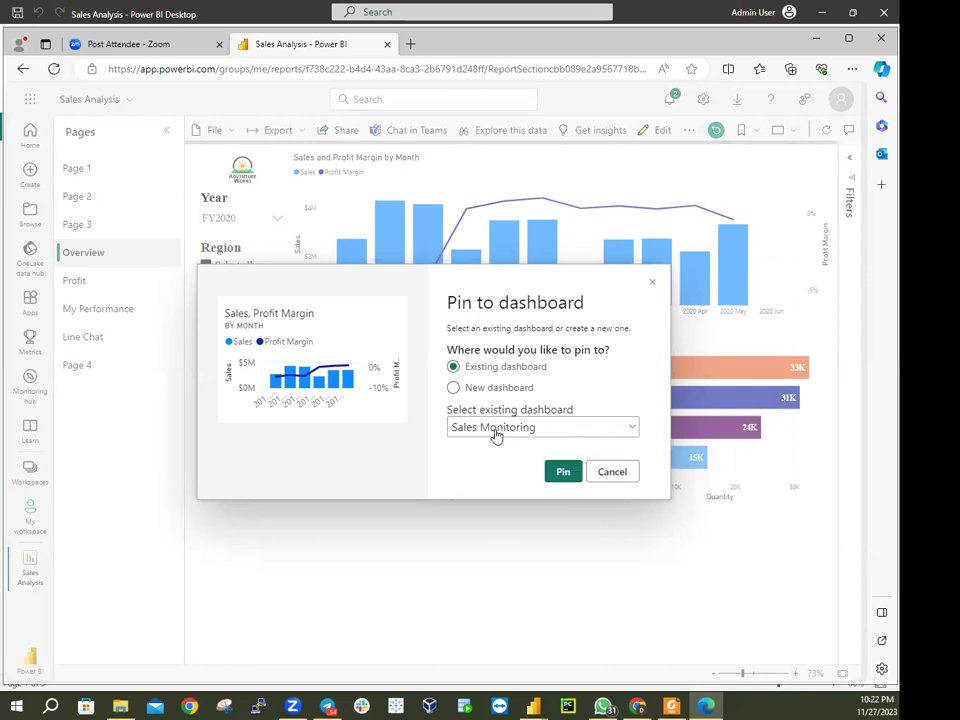
left_click(474, 390)
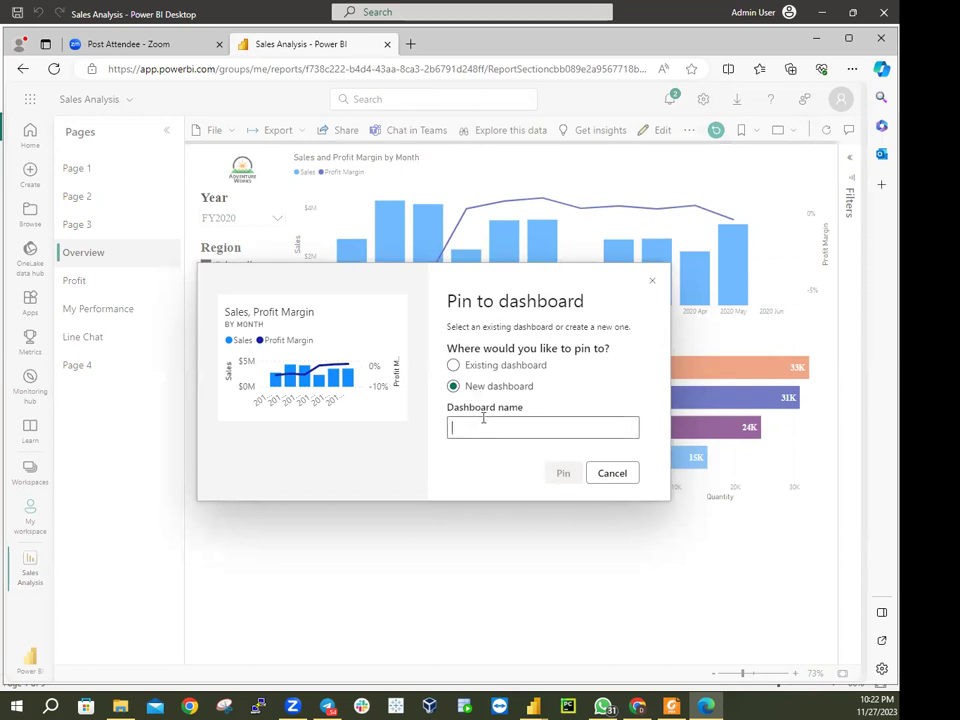
type("S")
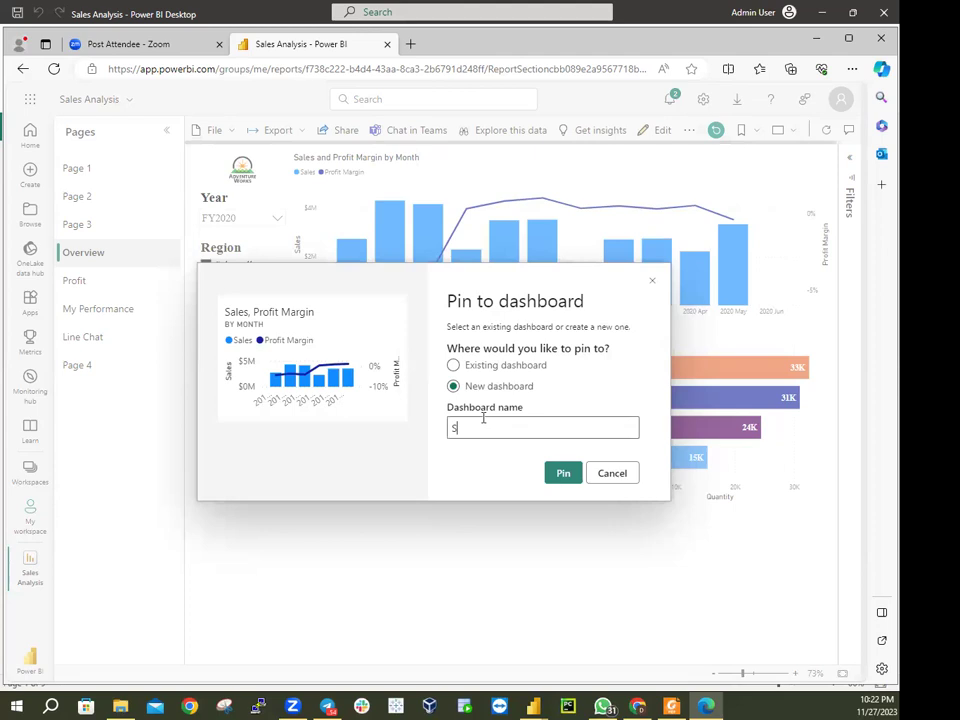
type("ales")
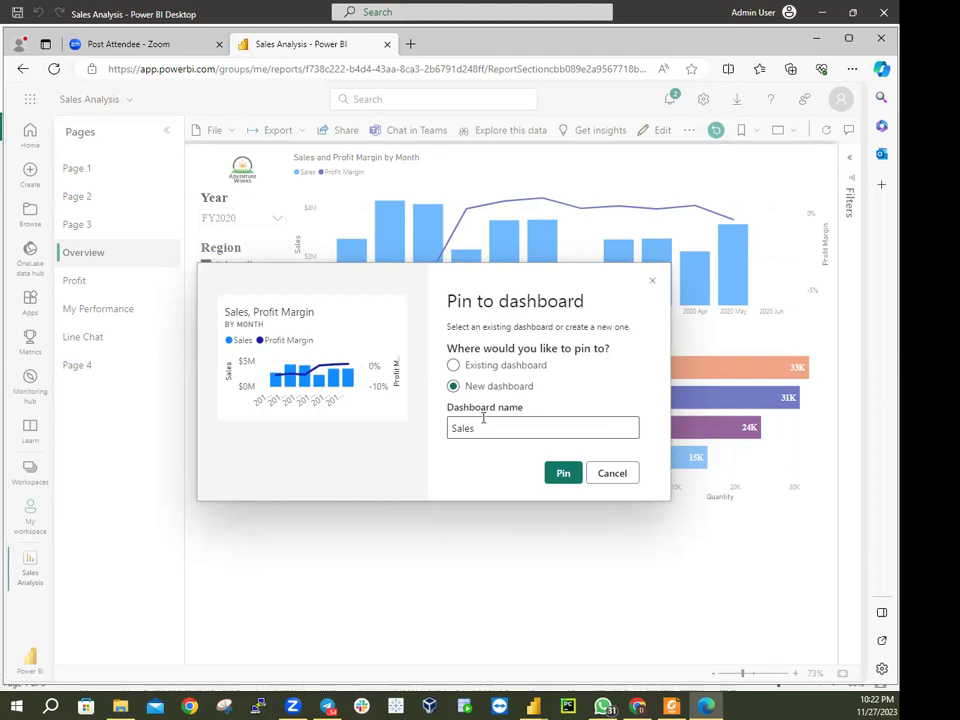
type("Moni")
left_click(612, 474)
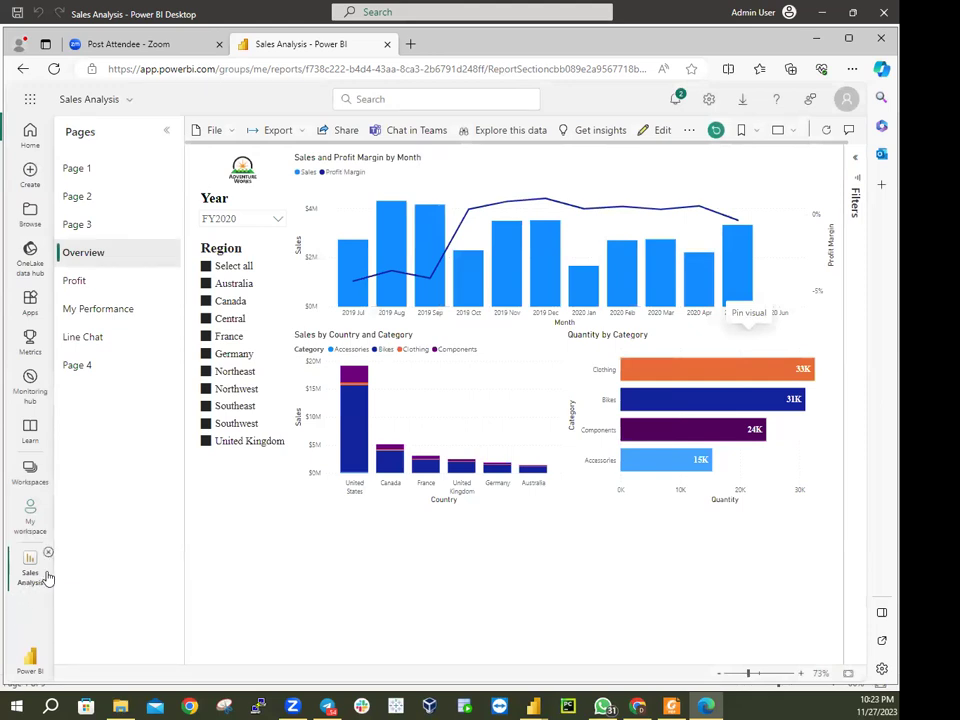
Delete the Sales Monitoring dashboard from My workspace and confirm the permanent deletion
left_click(31, 513)
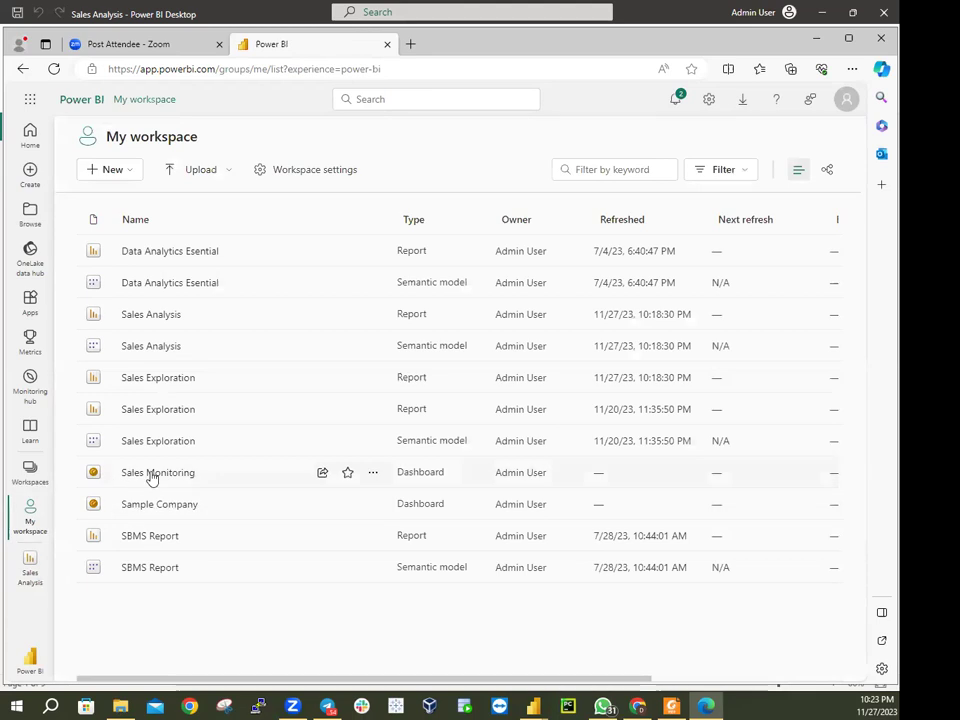
left_click(372, 474)
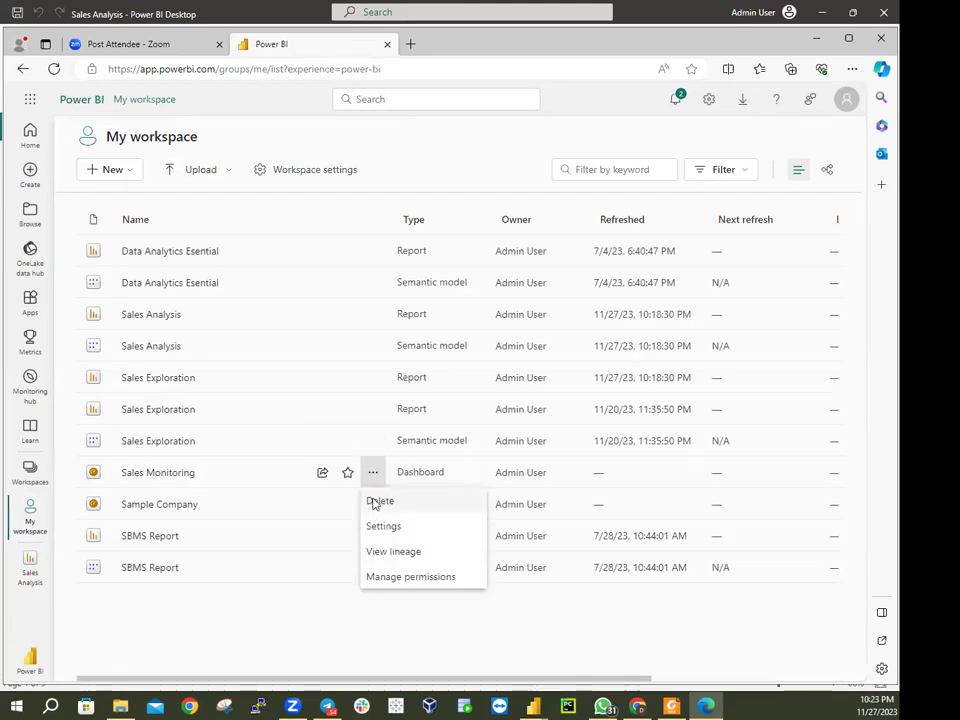
left_click(374, 502)
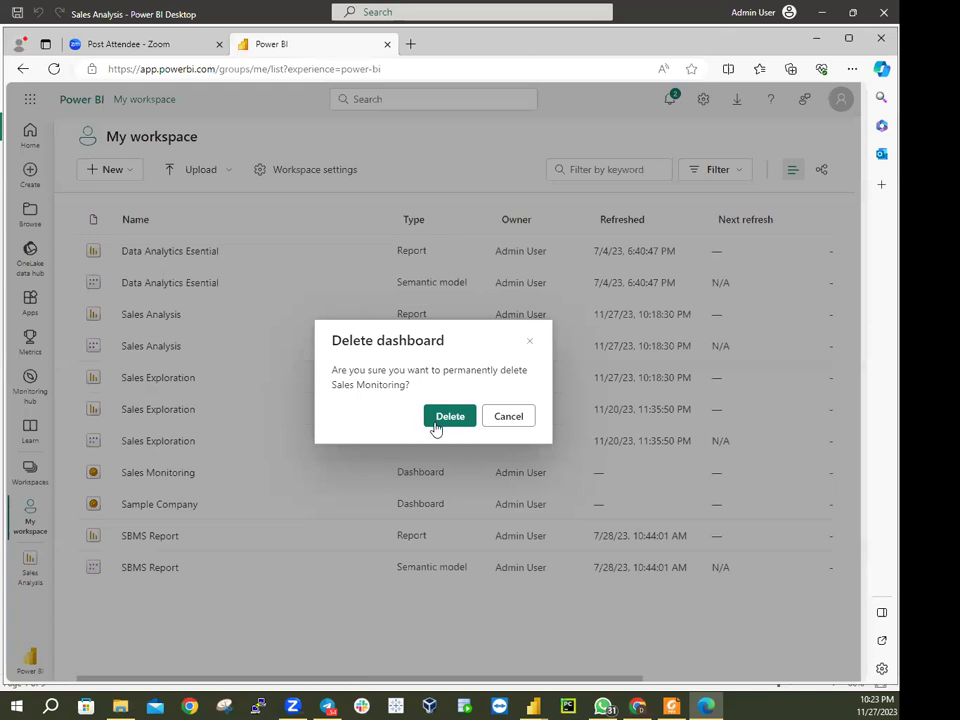
left_click(434, 422)
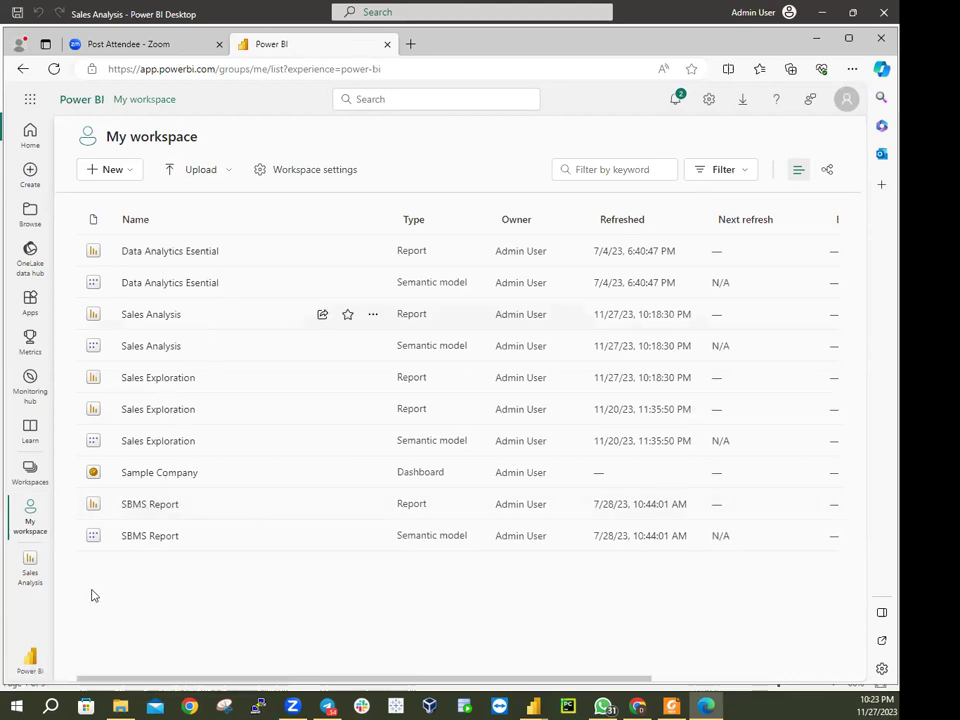
From the Sales Analysis report, pin the Sales and Profit Margin by Month chart to a new 'Sales Monitoring' dashboard
left_click(30, 566)
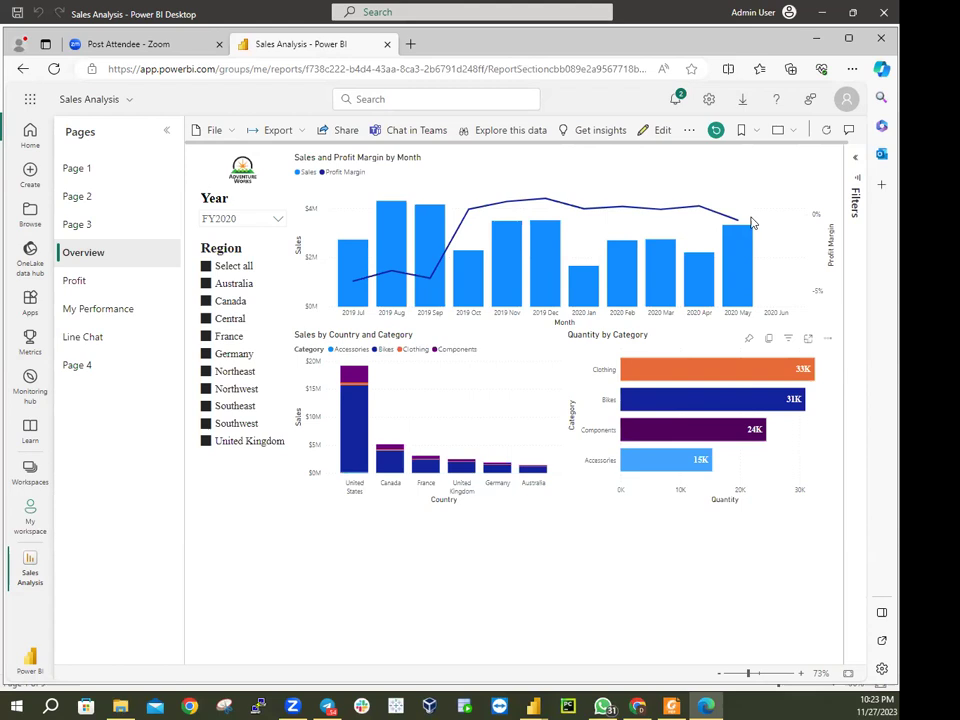
left_click(751, 340)
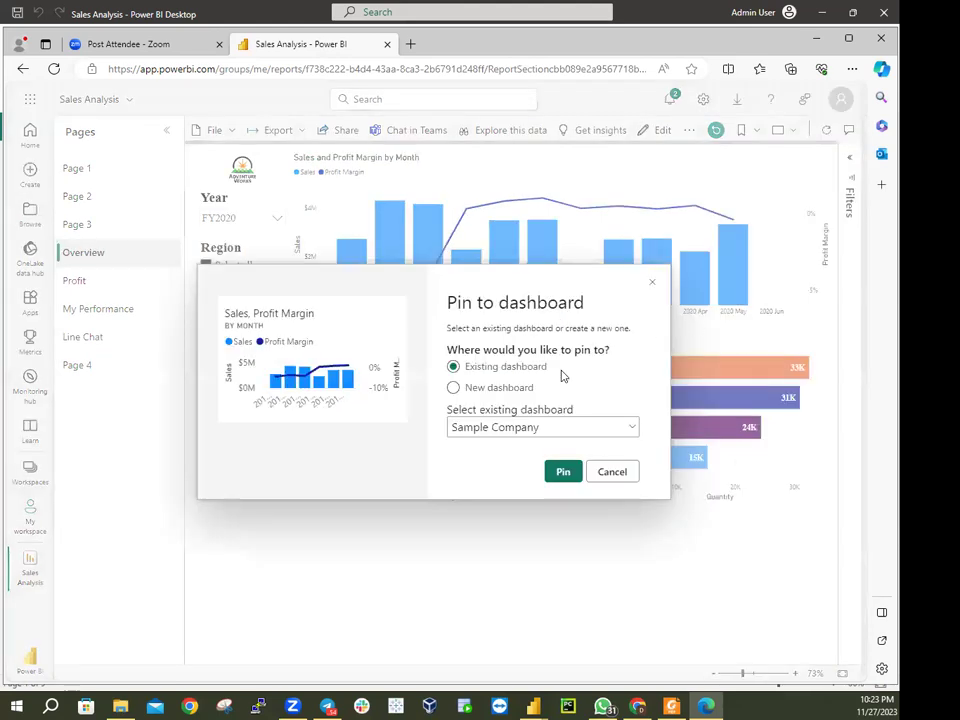
left_click(453, 387)
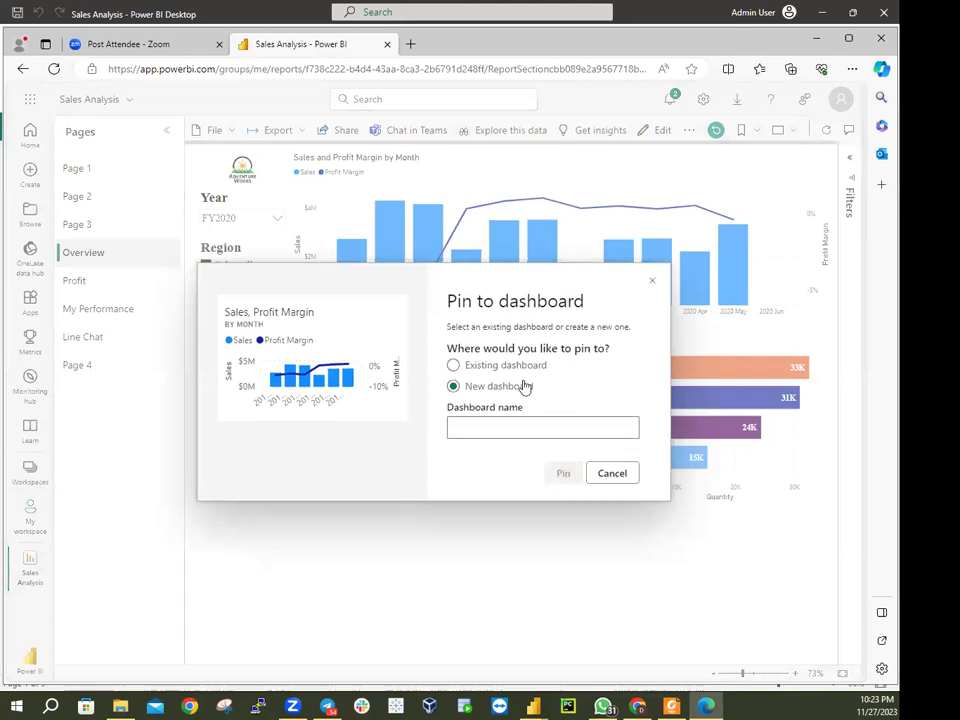
type("Sales M")
type("onitoring")
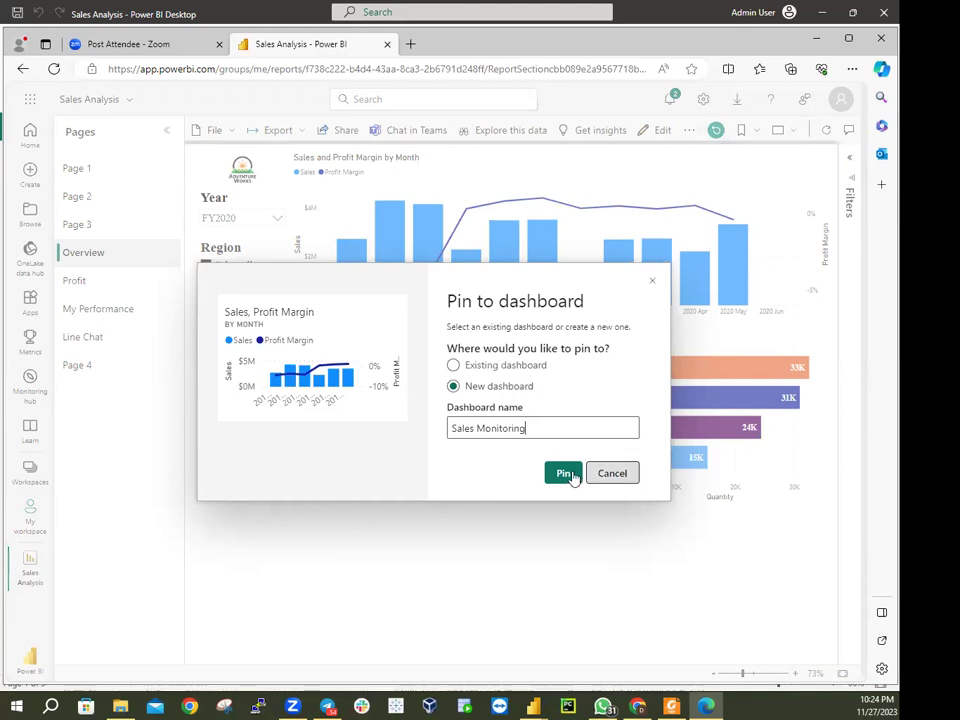
left_click(563, 473)
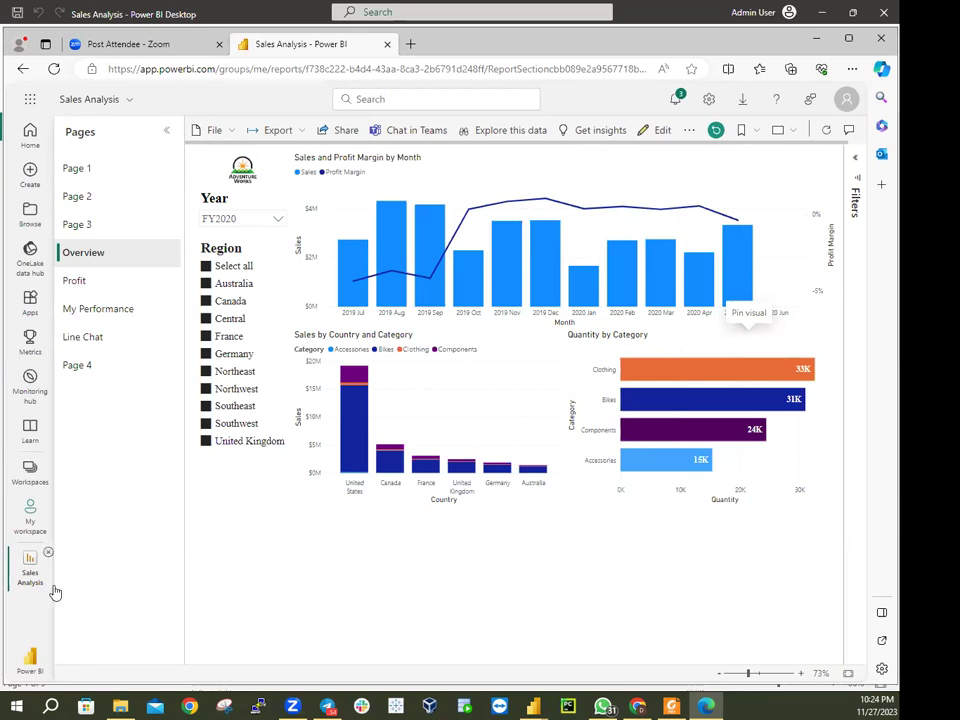
Open the Sales Monitoring dashboard from My workspace to check the pinned tile, then return to My workspace
left_click(31, 515)
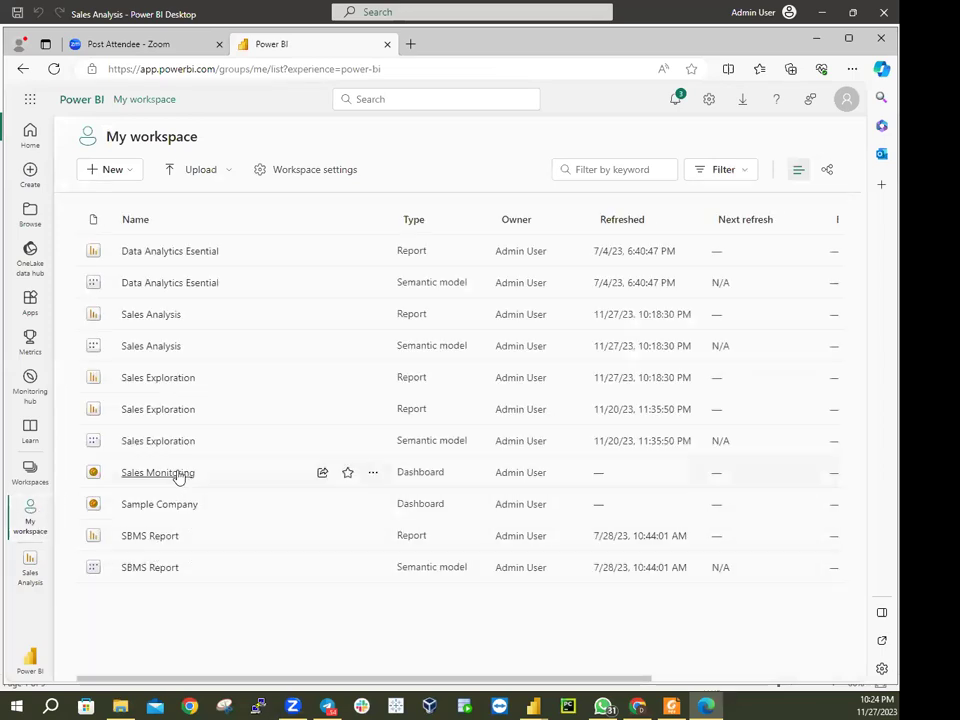
left_click(158, 473)
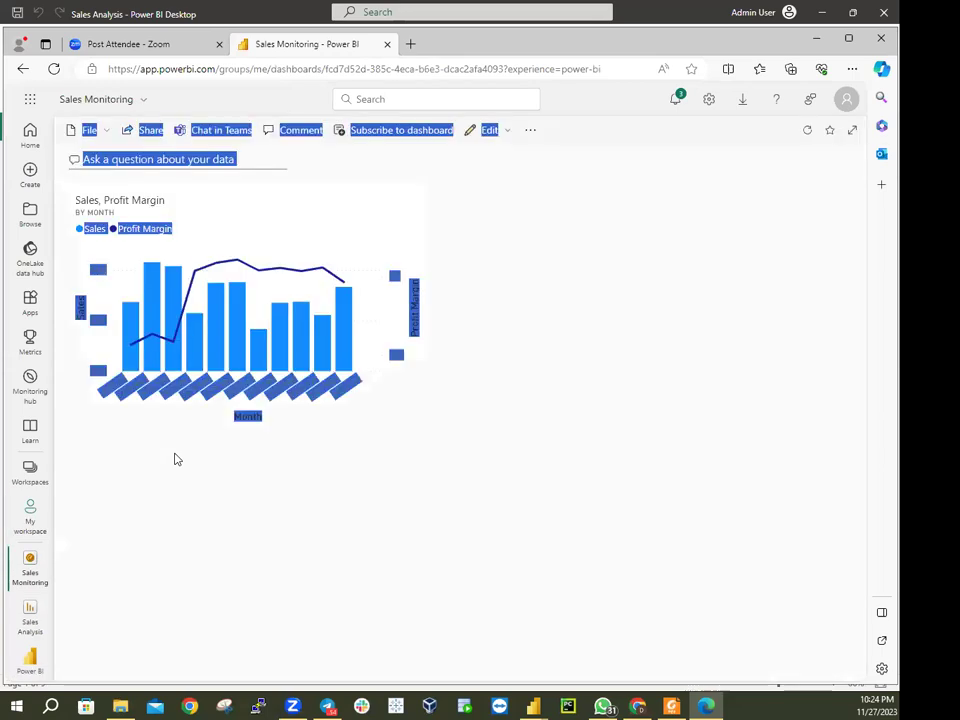
left_click(508, 308)
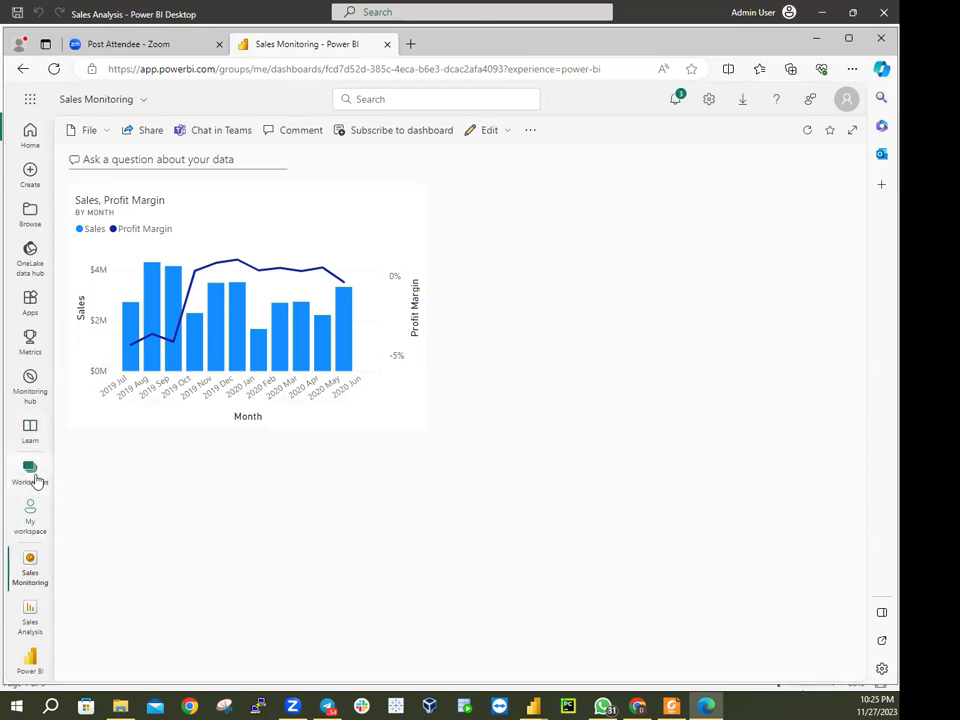
left_click(31, 513)
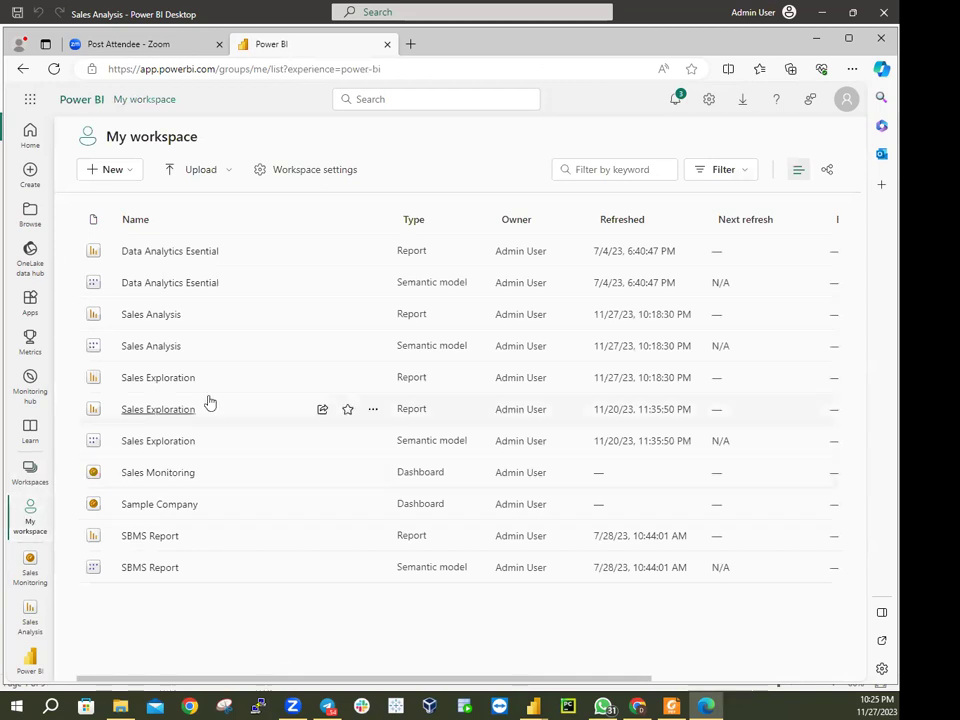
Open the Sales Monitoring dashboard and bring up its 'Ask a question about your data' Q&A page
left_click(170, 476)
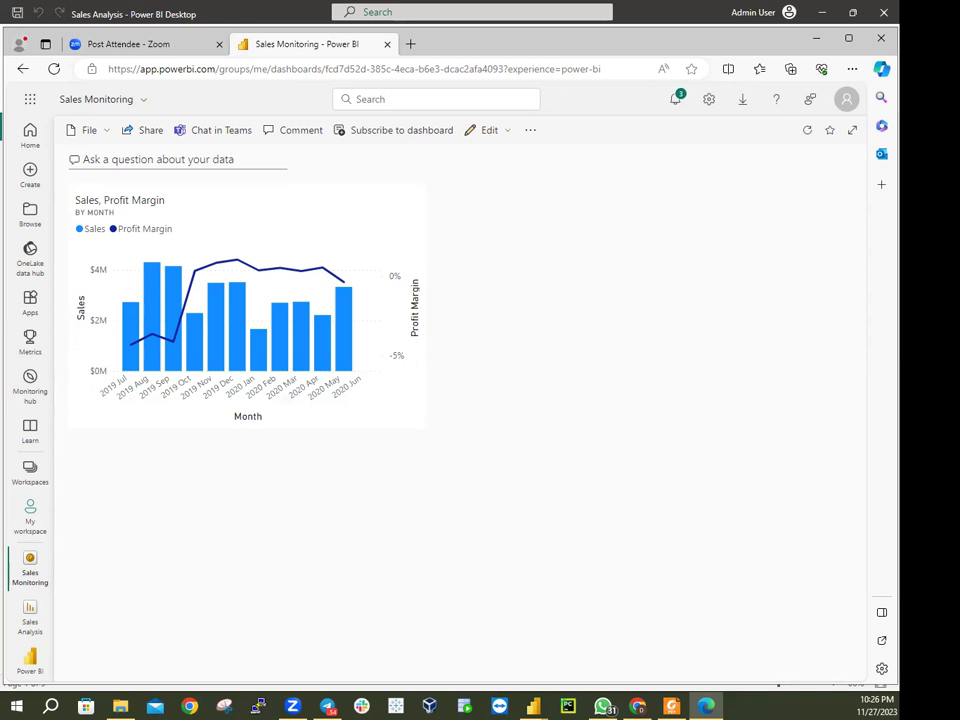
left_click(211, 161)
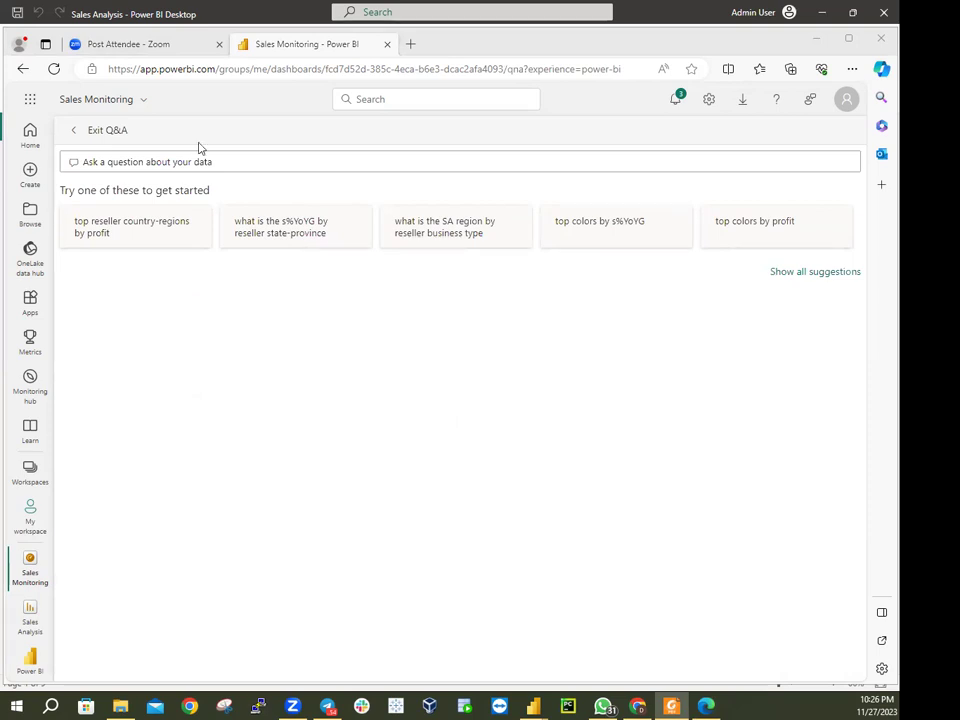
Try the Q&A suggestions 'top reseller country-regions by profit' and 's%YoYG by reseller state-province', exiting after each
left_click(88, 234)
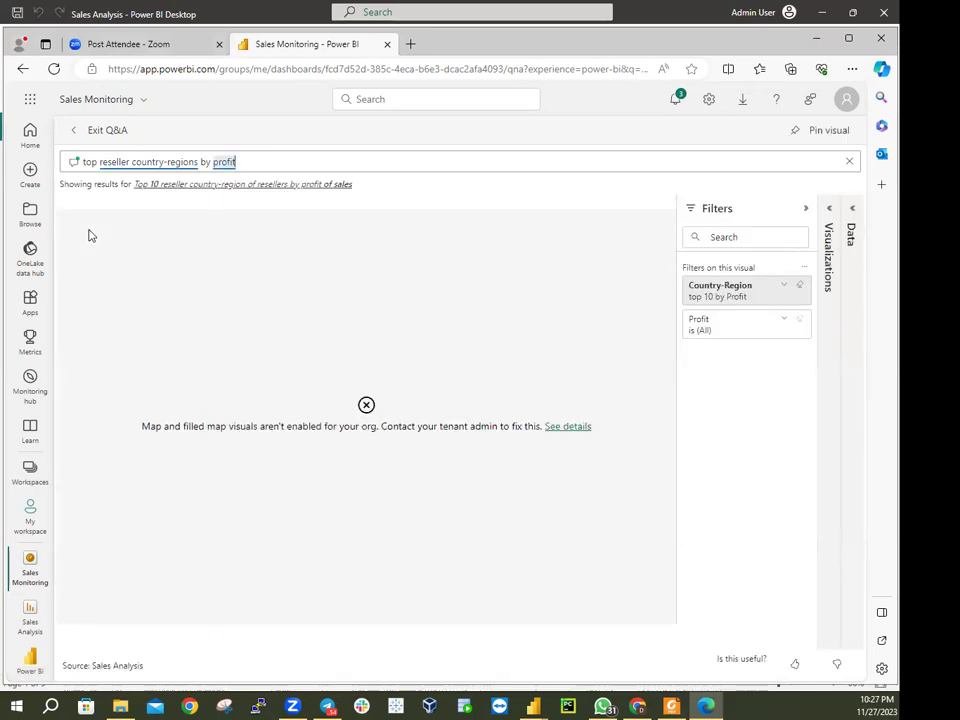
left_click(73, 133)
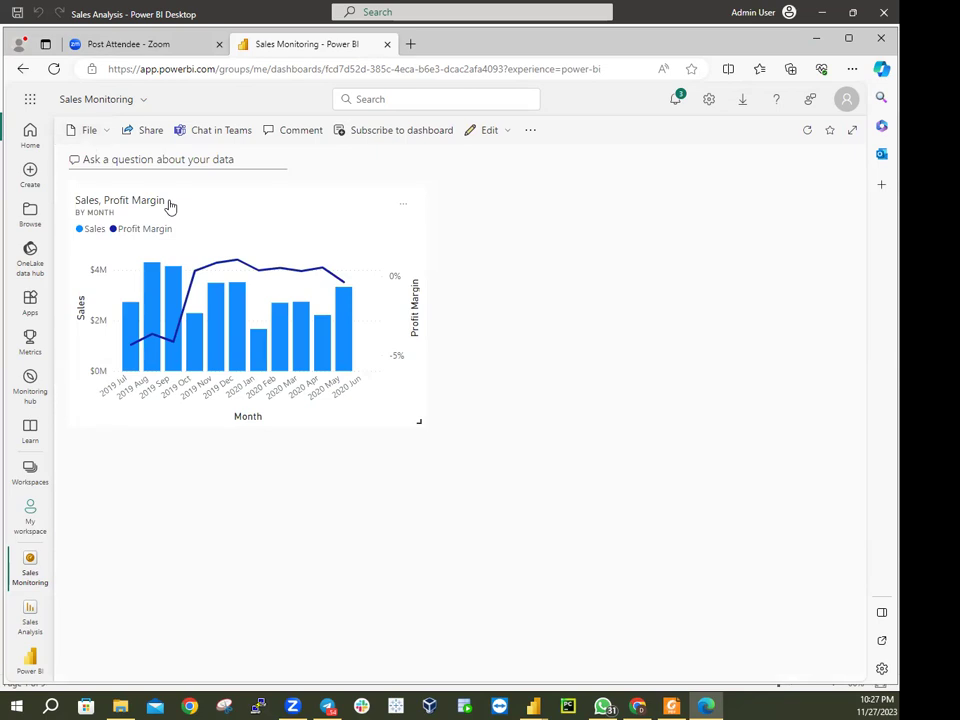
left_click(235, 159)
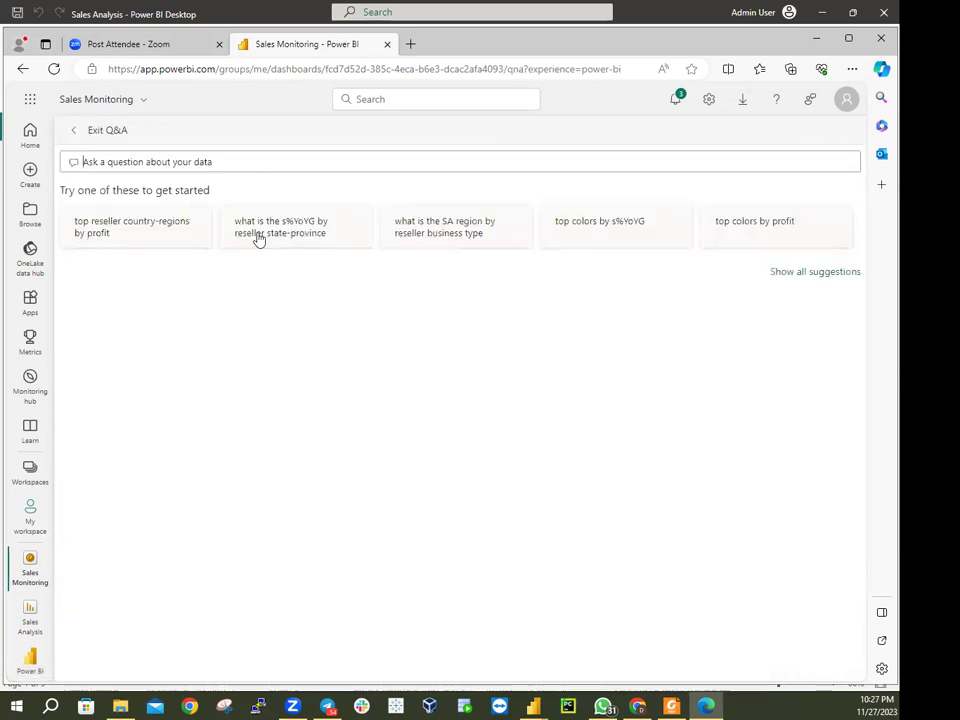
left_click(260, 230)
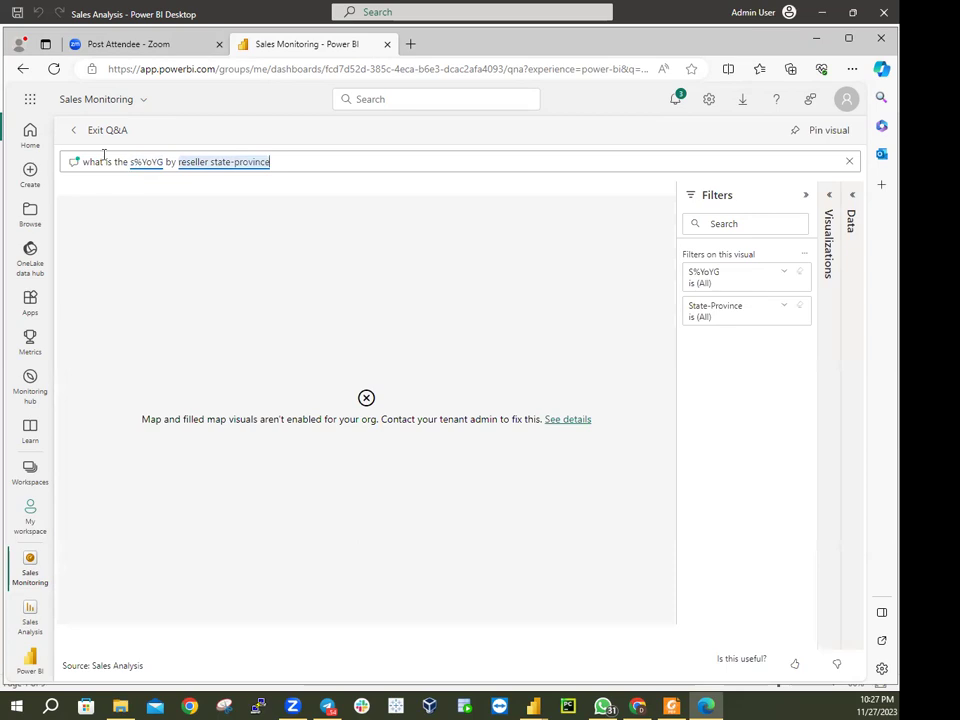
left_click(76, 132)
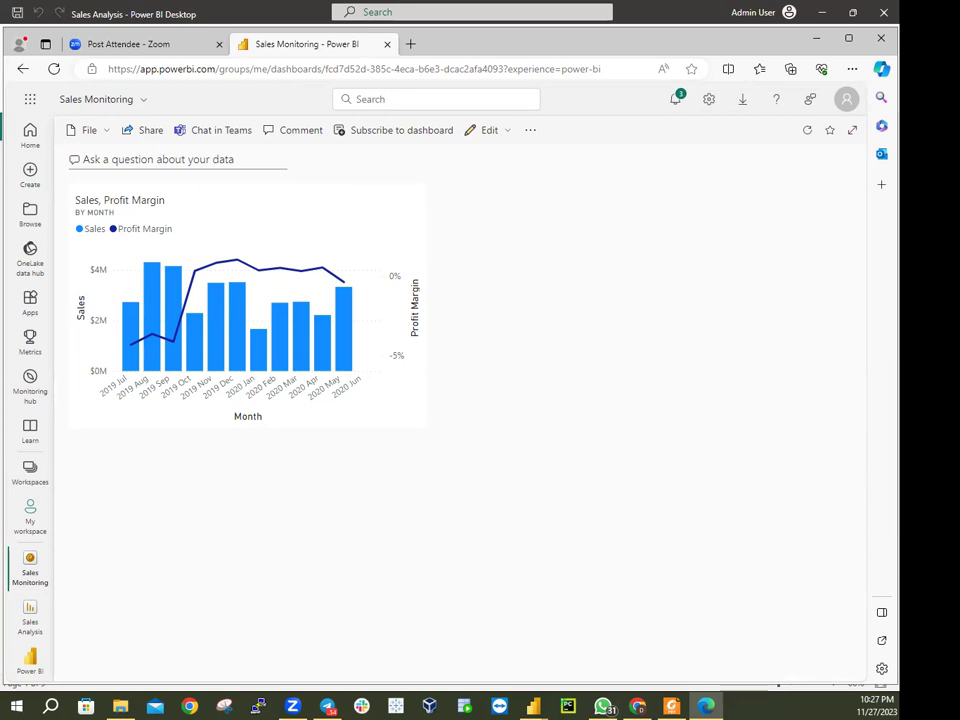
View the Q&A answer for SA region by reseller business type, then exit Q&A
left_click(210, 160)
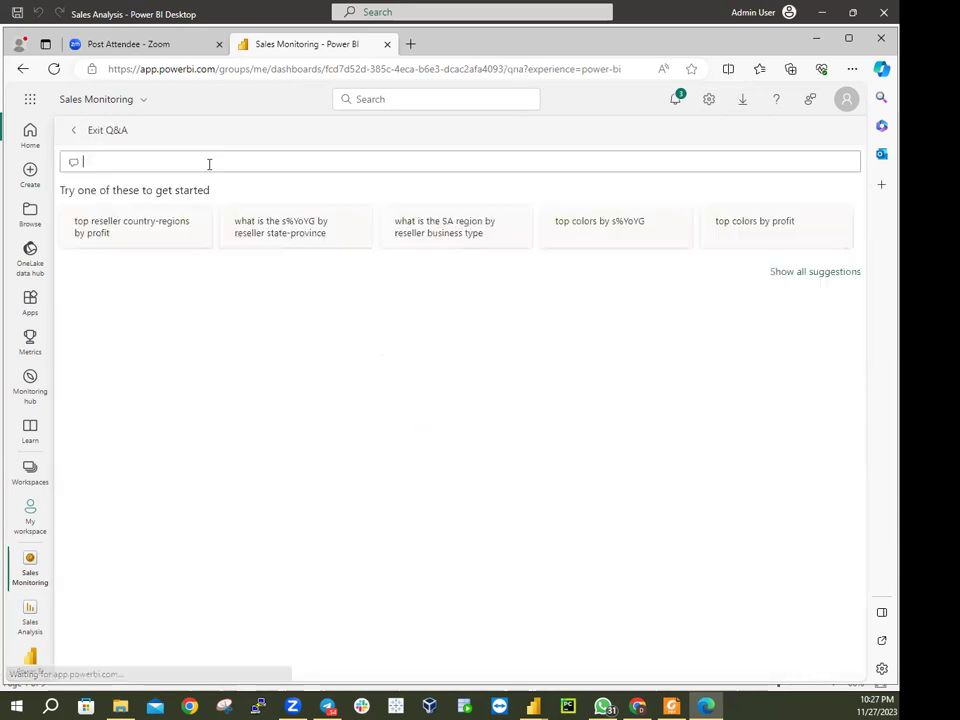
left_click(407, 241)
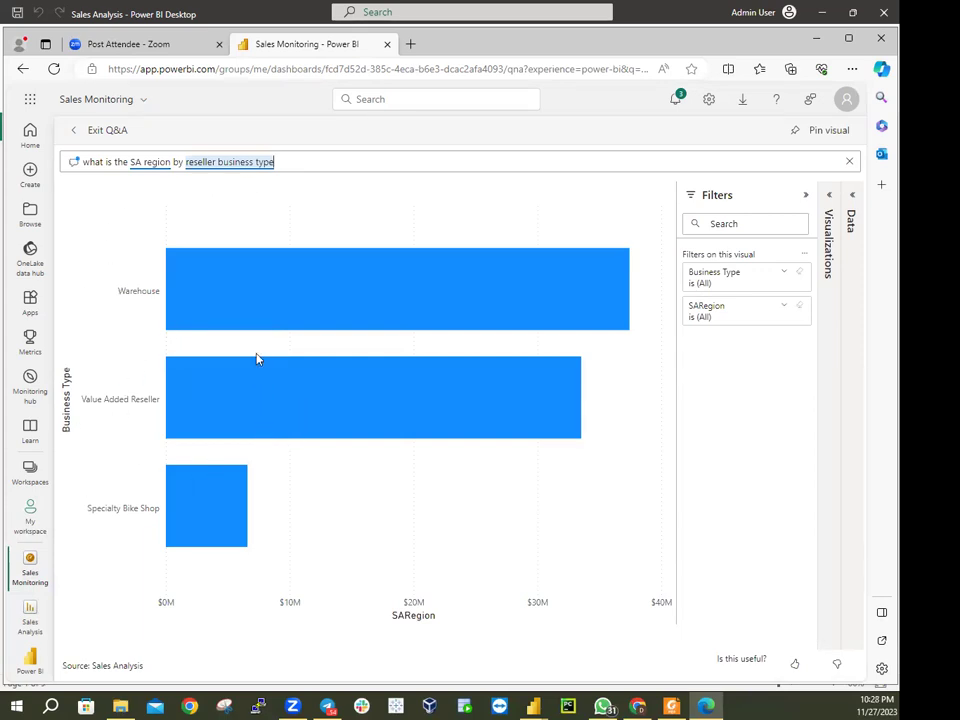
left_click(83, 132)
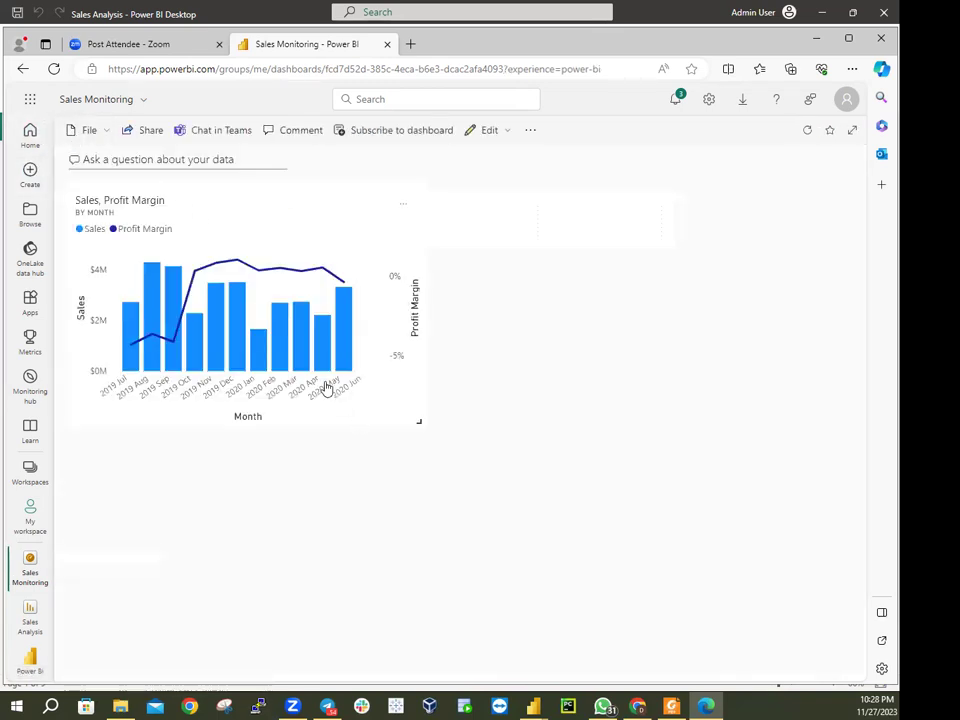
View the Q&A answer for top colors by s%YoYG, then exit Q&A
left_click(189, 160)
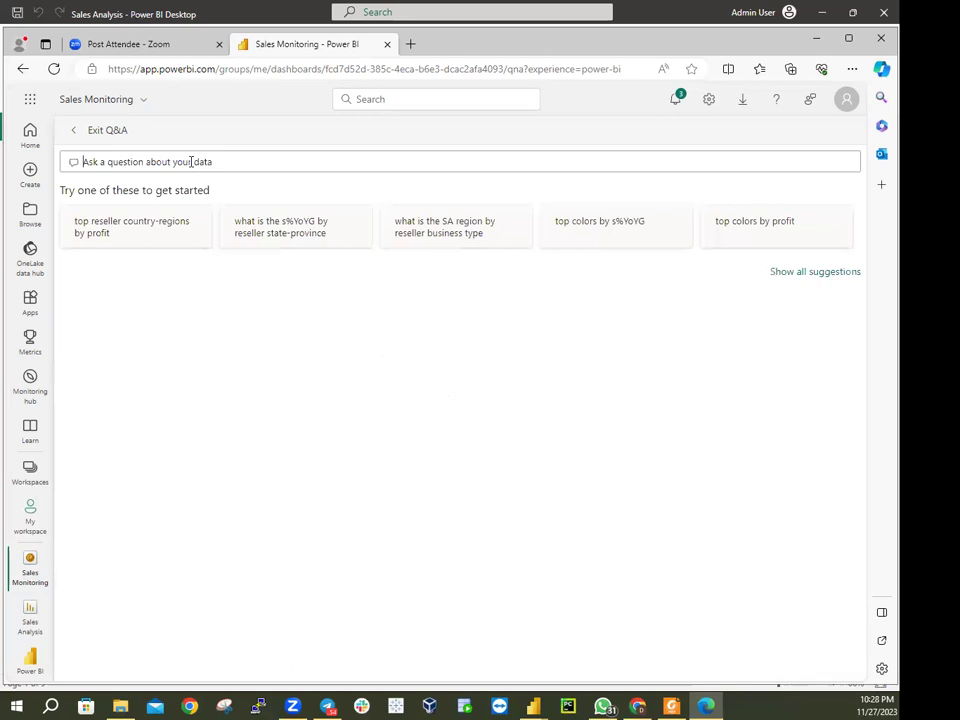
left_click(596, 238)
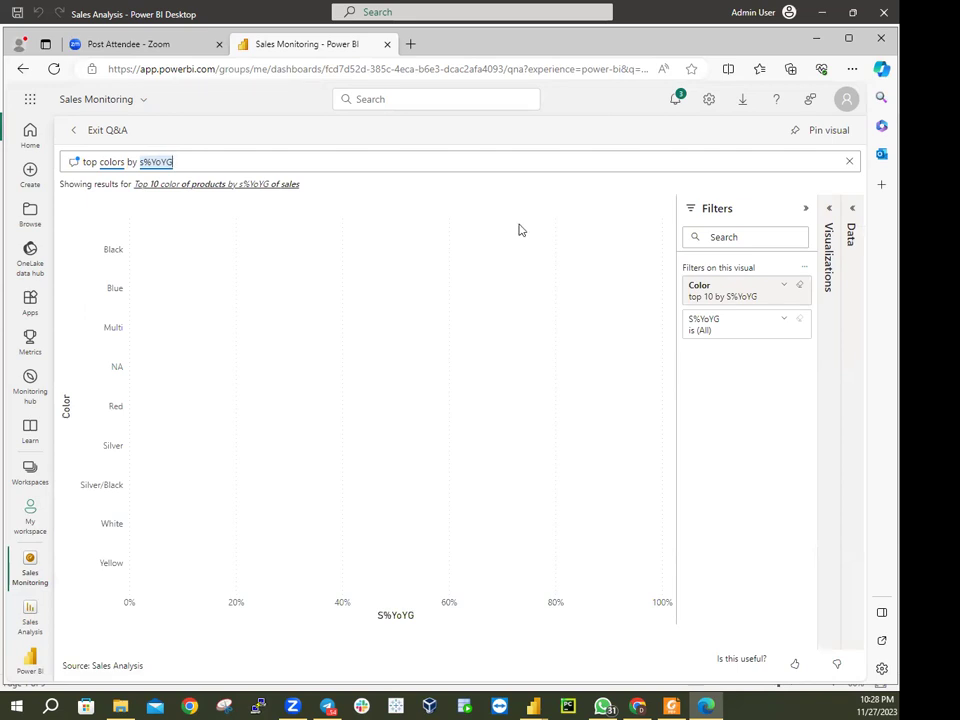
left_click(77, 131)
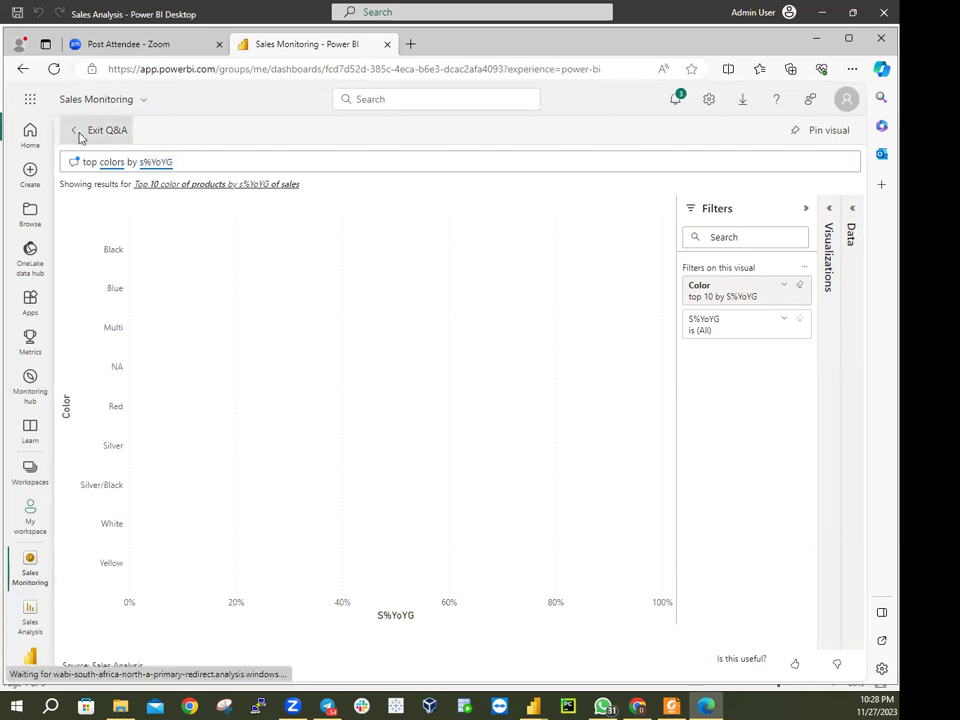
View the Q&A chart for top colors by profit, then exit and reopen a blank Q&A question
left_click(221, 159)
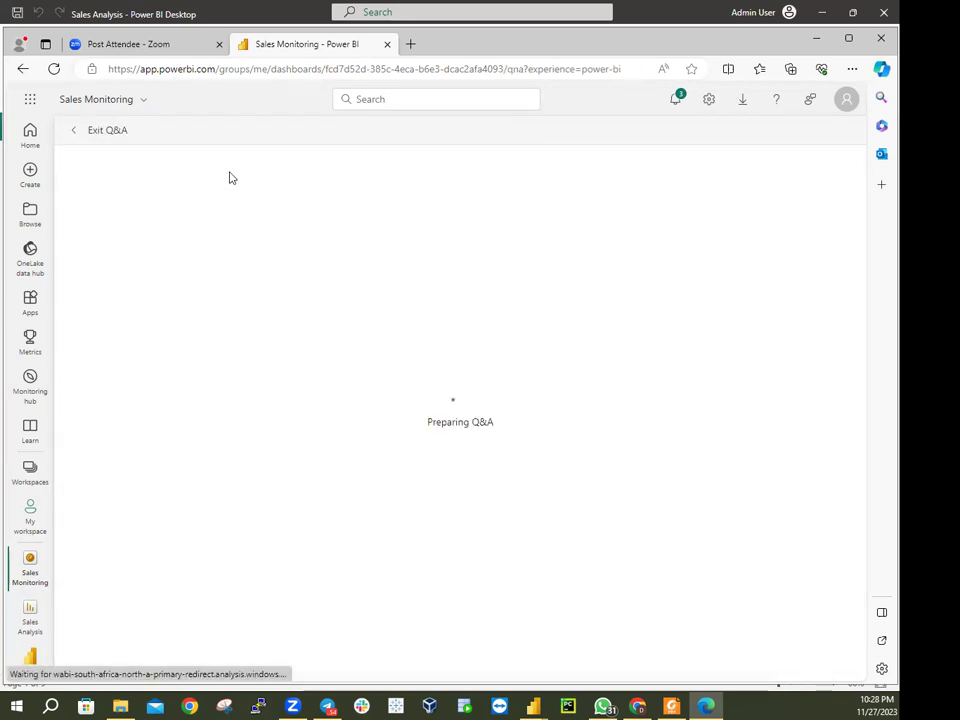
left_click(744, 230)
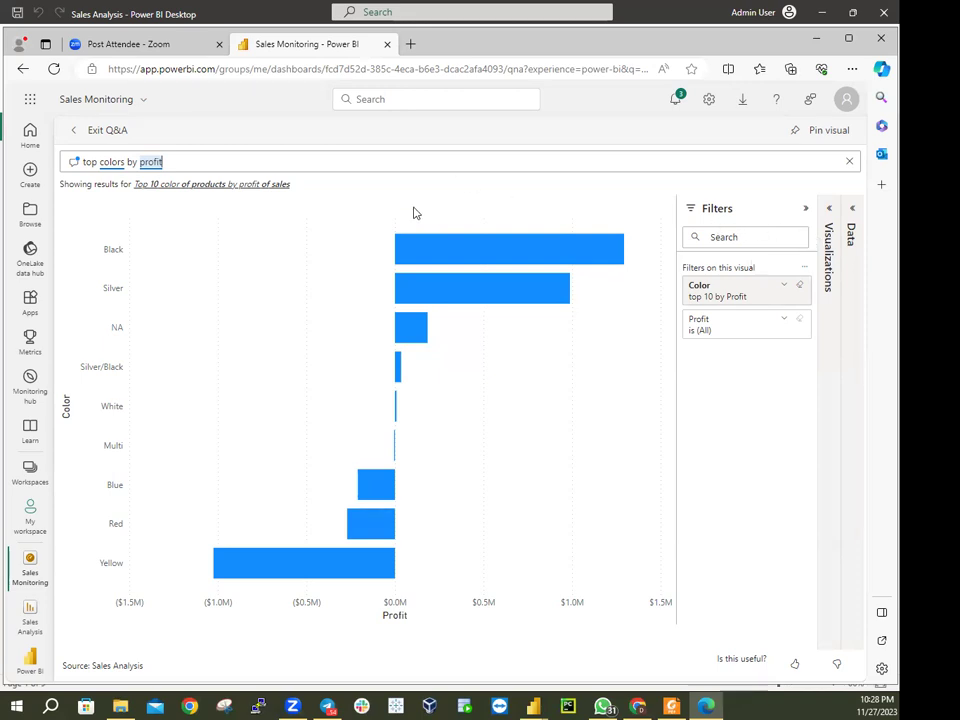
left_click(84, 134)
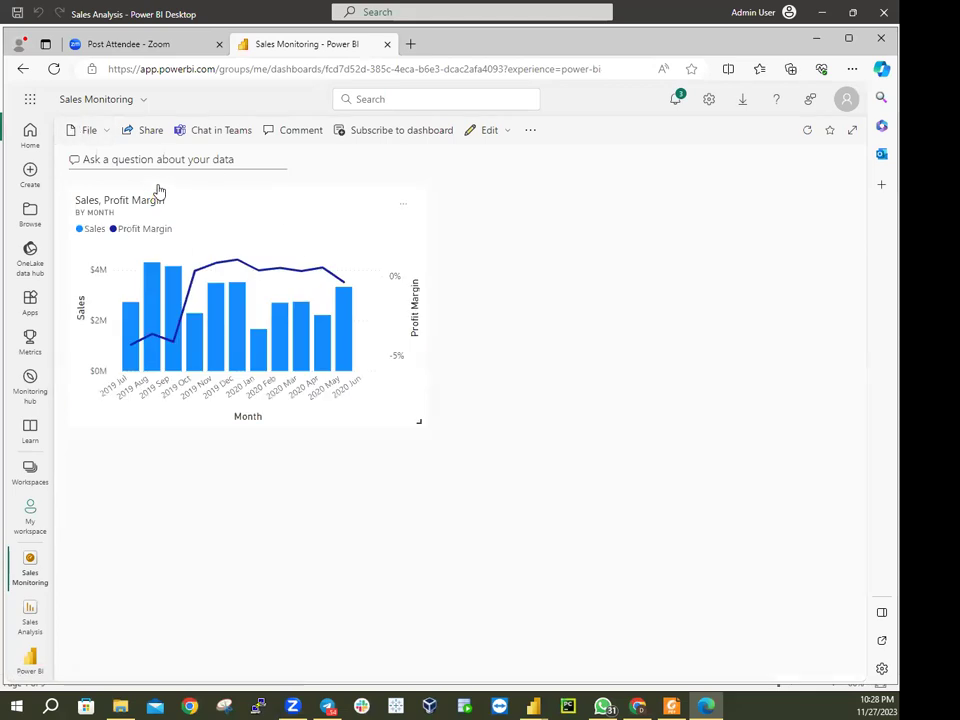
left_click(252, 162)
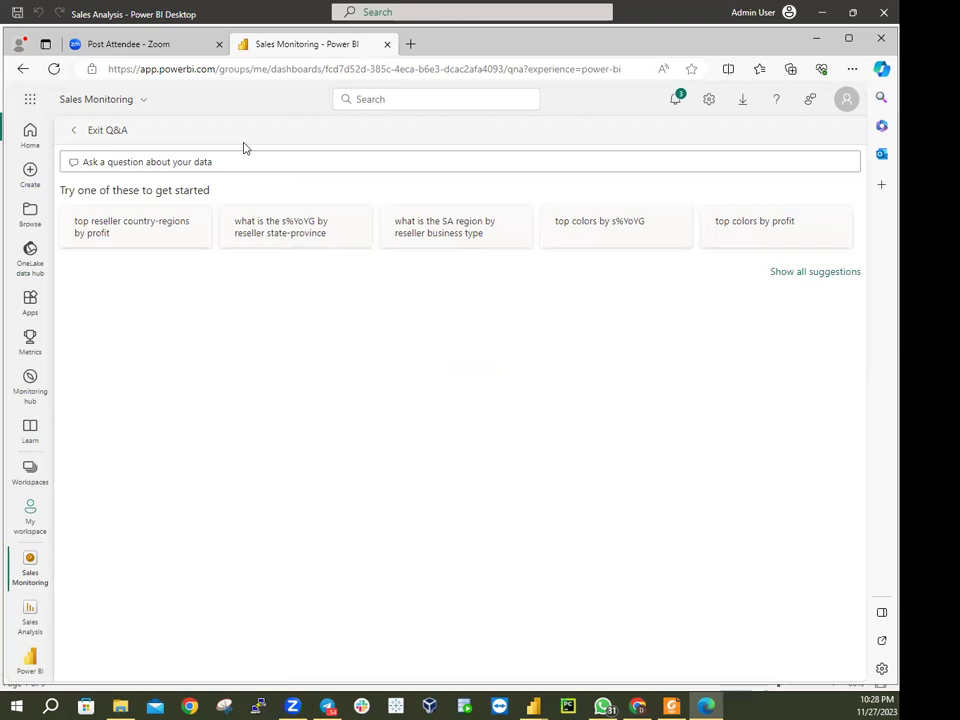
Ask Q&A 'Sales YTD', review the $78M Sales card, and exit back to the dashboard
type("Sales")
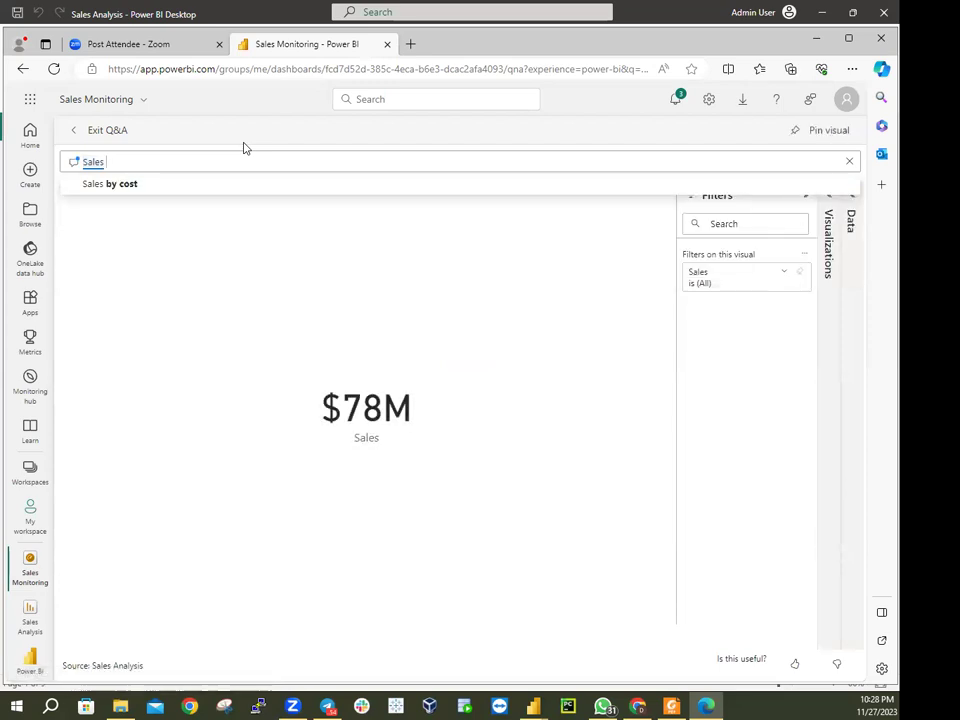
type("YTD")
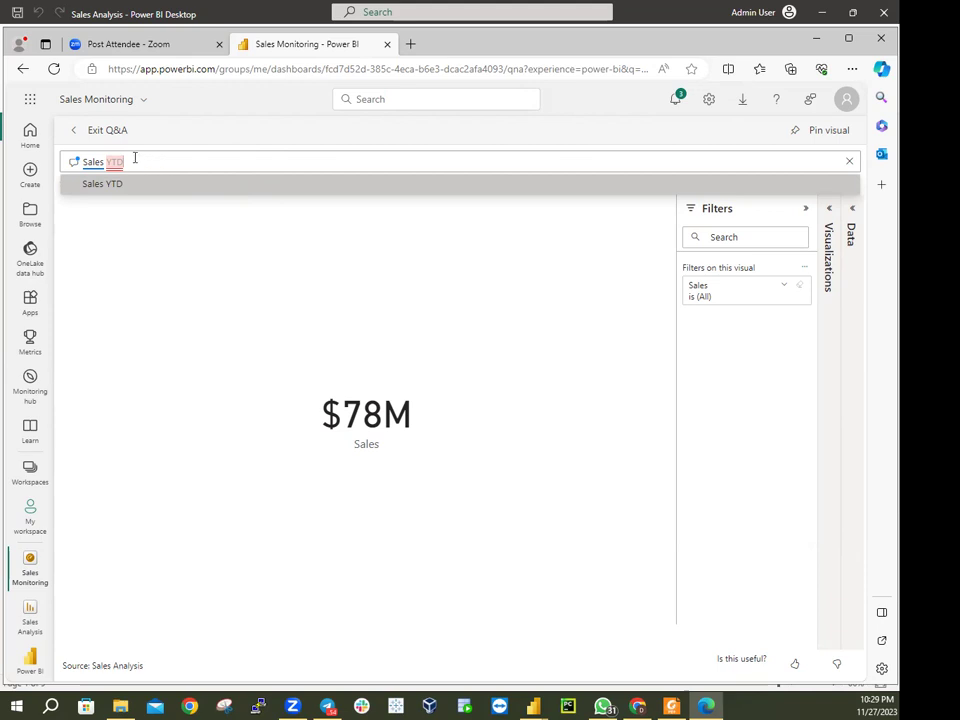
left_click(72, 131)
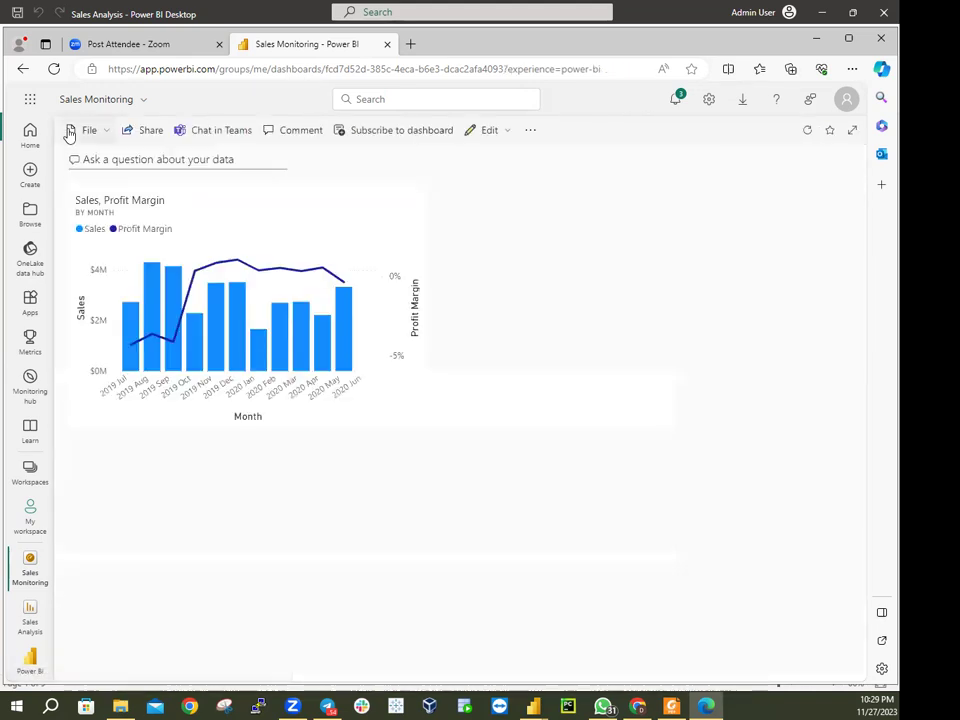
Reopen Q&A on the Sales Monitoring dashboard and enter the question 'Sales YTD'
left_click(223, 160)
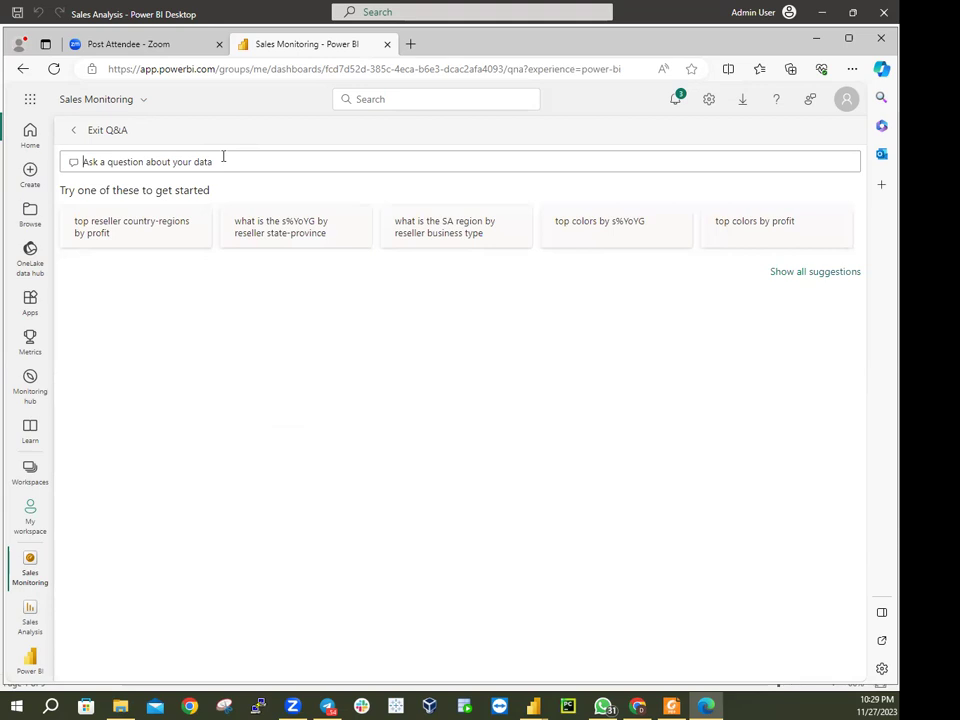
type("Sale")
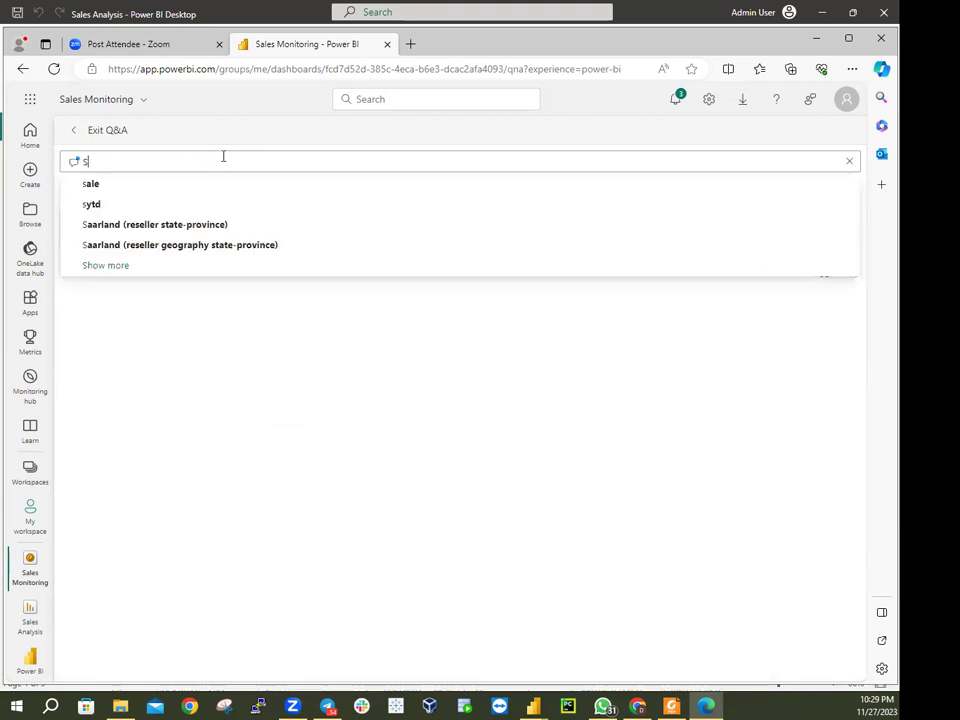
type("s")
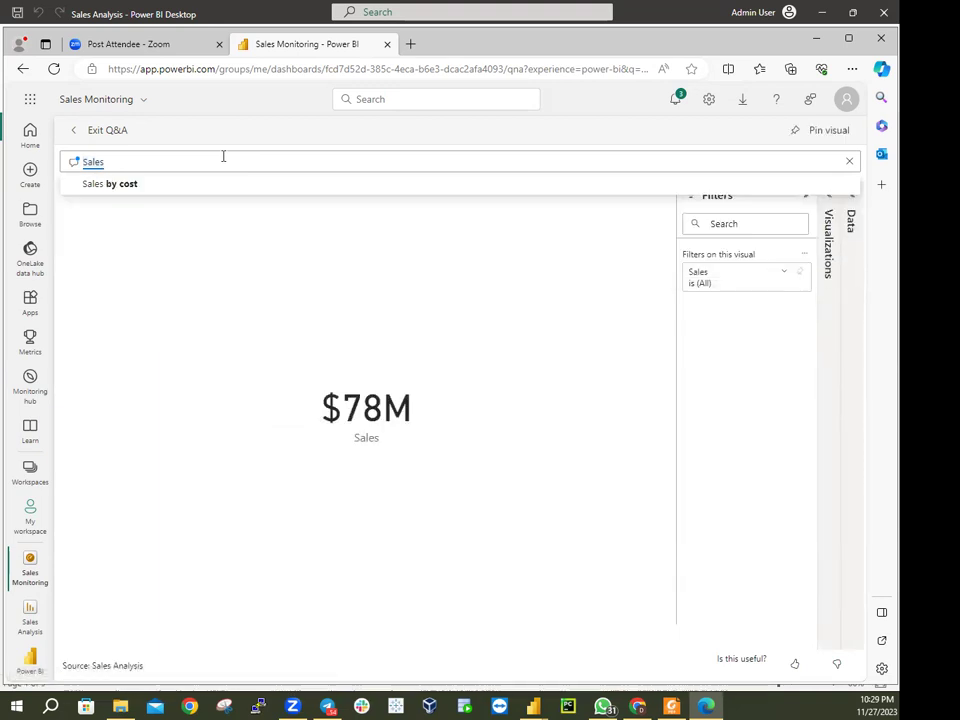
type(" YTD")
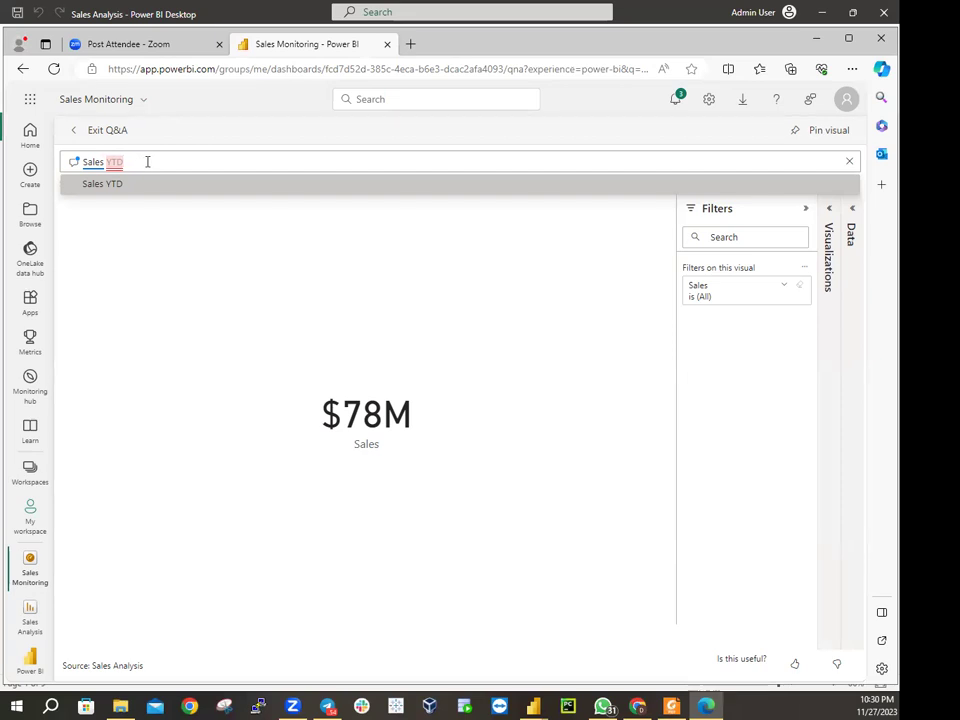
Extend the question to 'Sales YTD in year FY2020', view the results table, then exit Q&A
type("i")
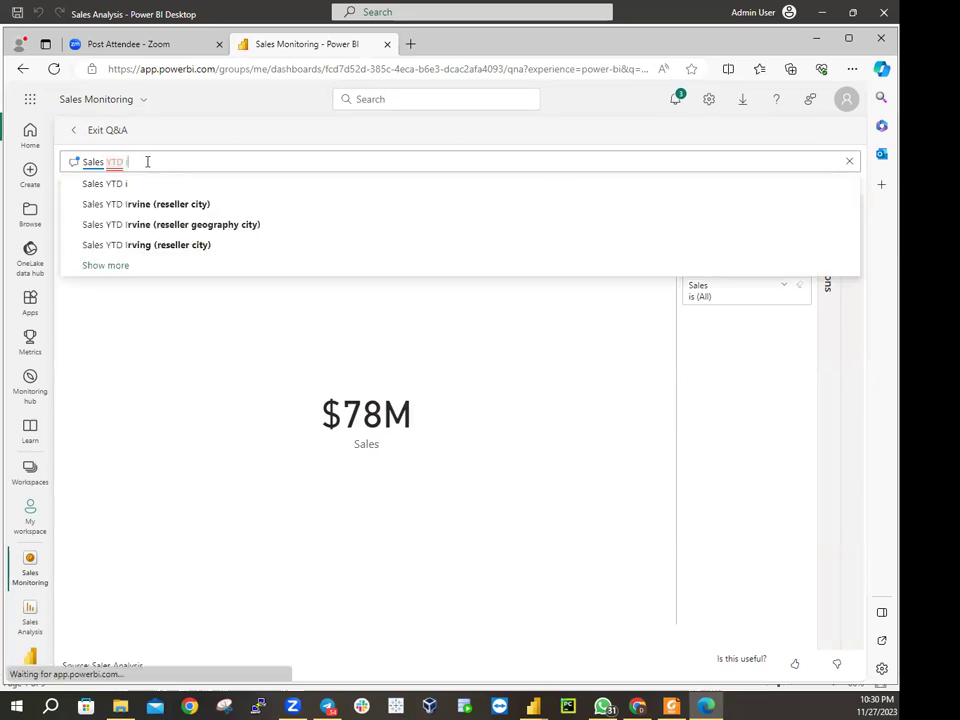
type("n y")
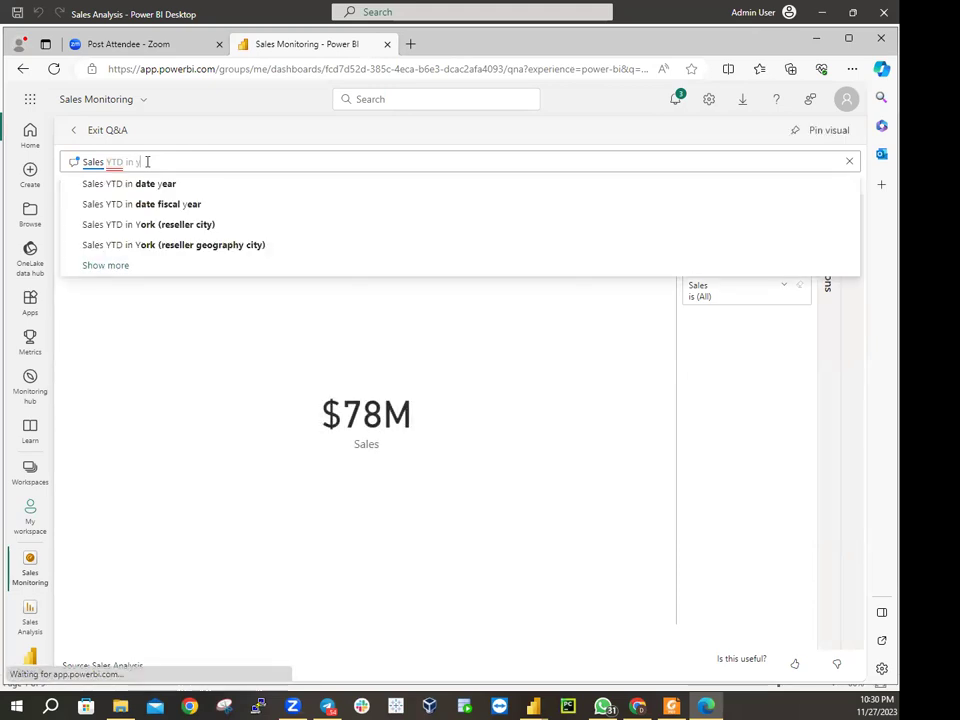
type("ear")
type(" F")
type("Y")
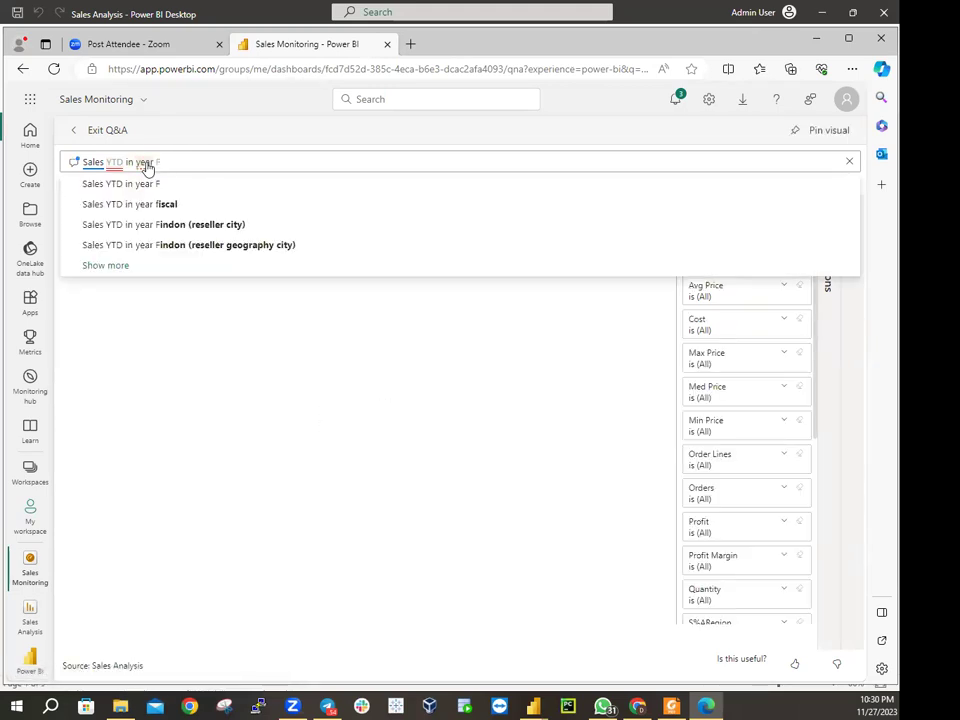
type("2020")
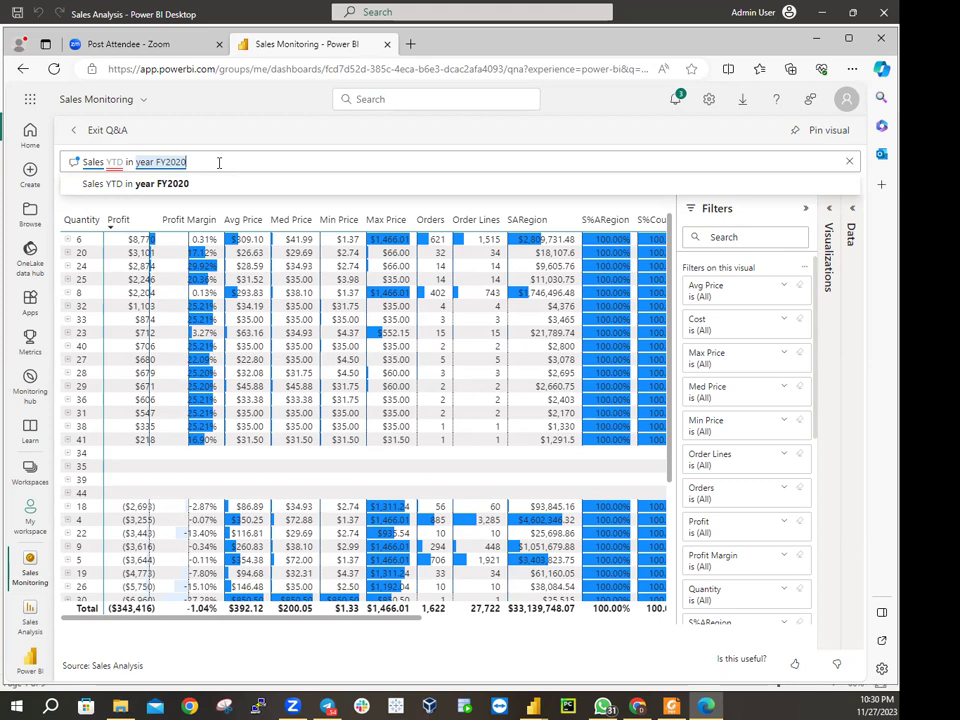
key("Return")
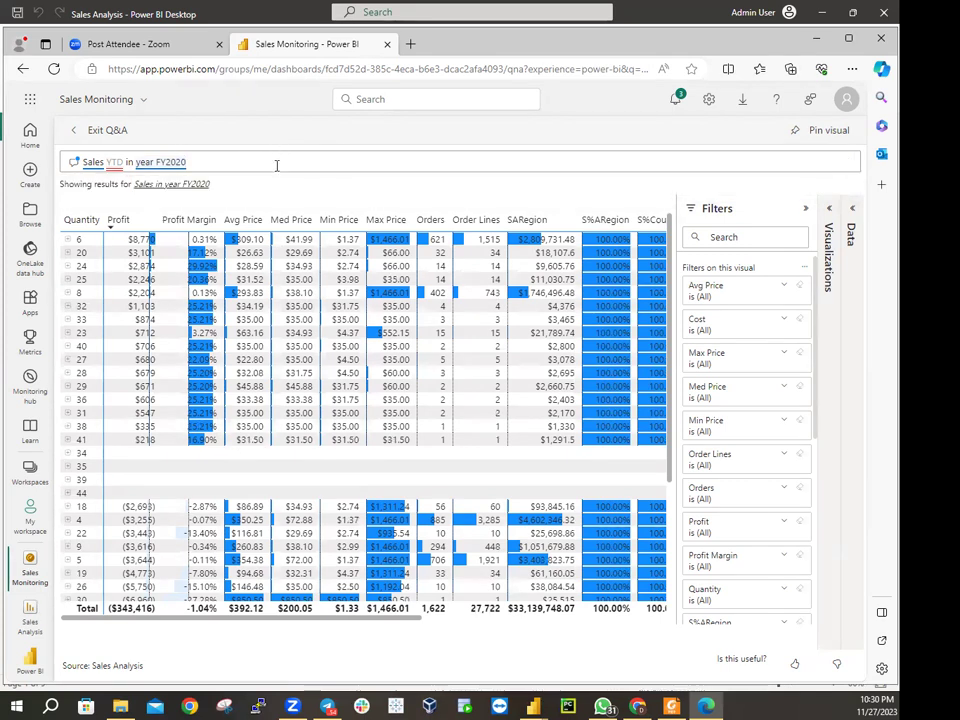
left_click(84, 136)
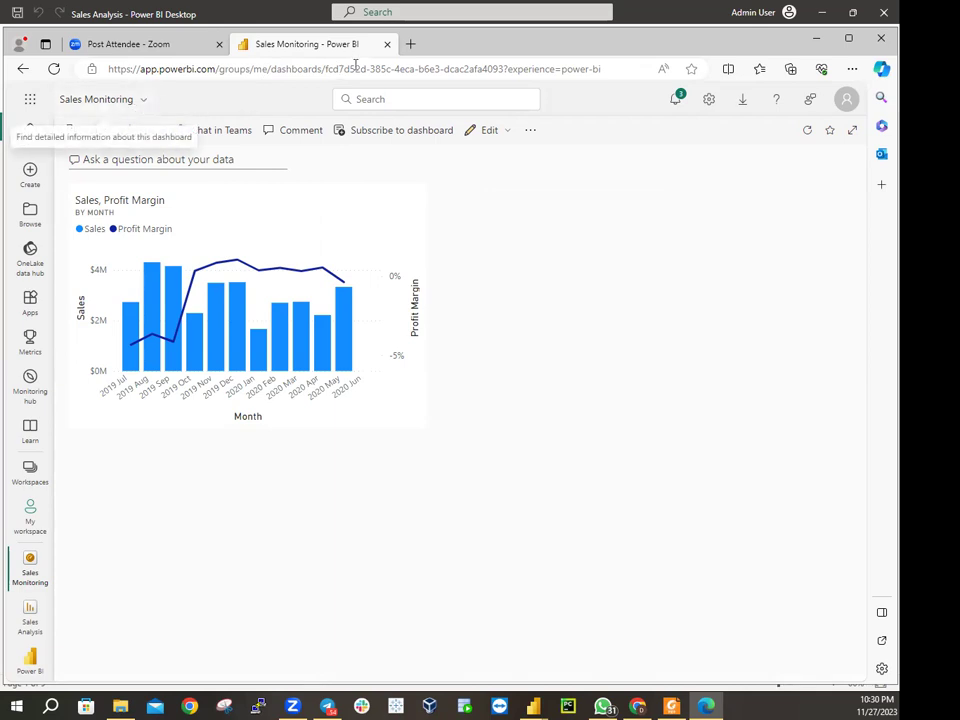
Go back to the previous Q&A results, then open the My workspace content list
left_click(22, 69)
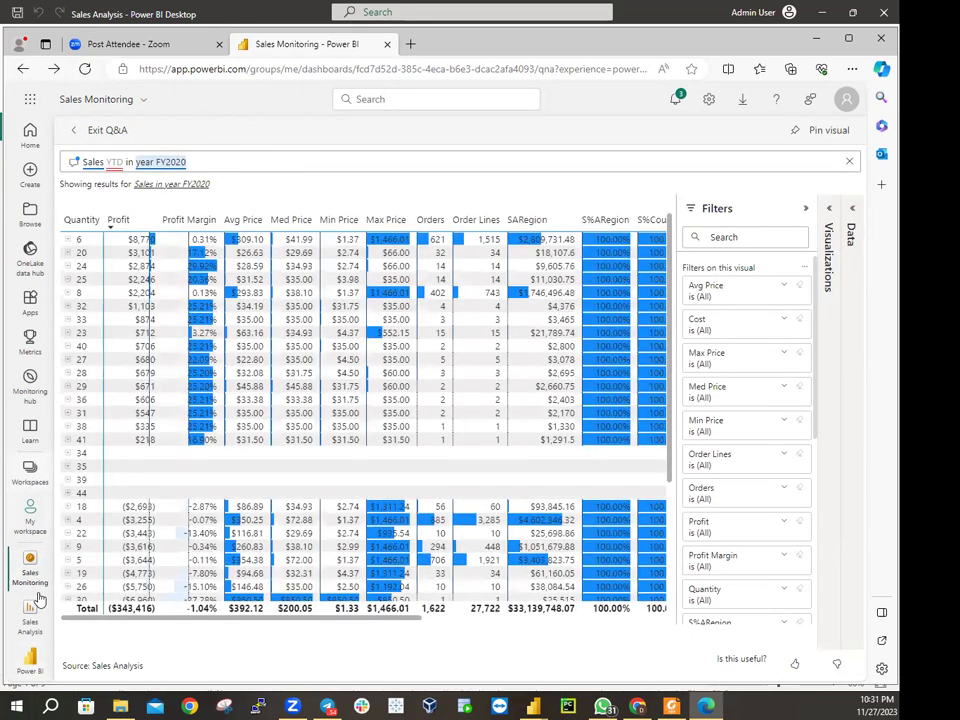
left_click(24, 531)
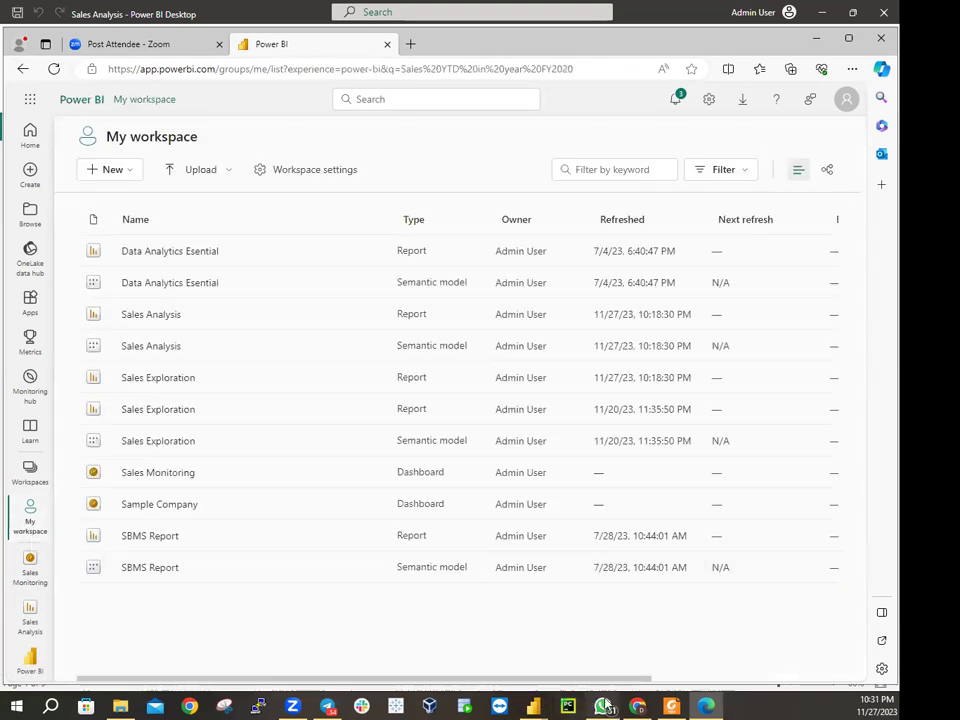
Bring the Sales Analysis report window forward in Power BI Desktop
mouse_move(533, 706)
left_click(487, 650)
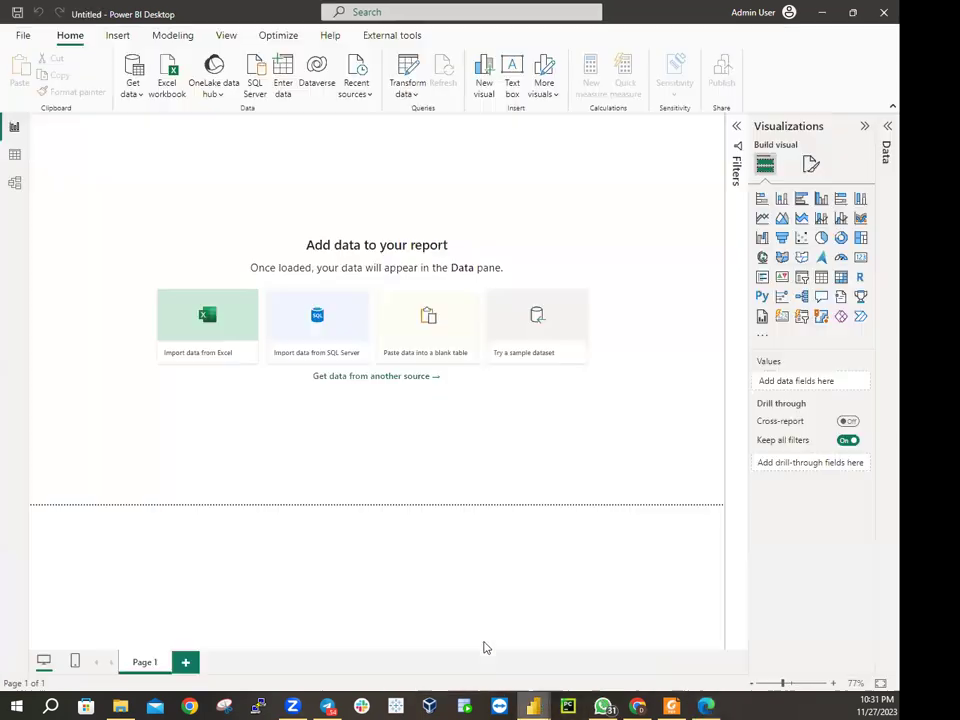
mouse_move(563, 686)
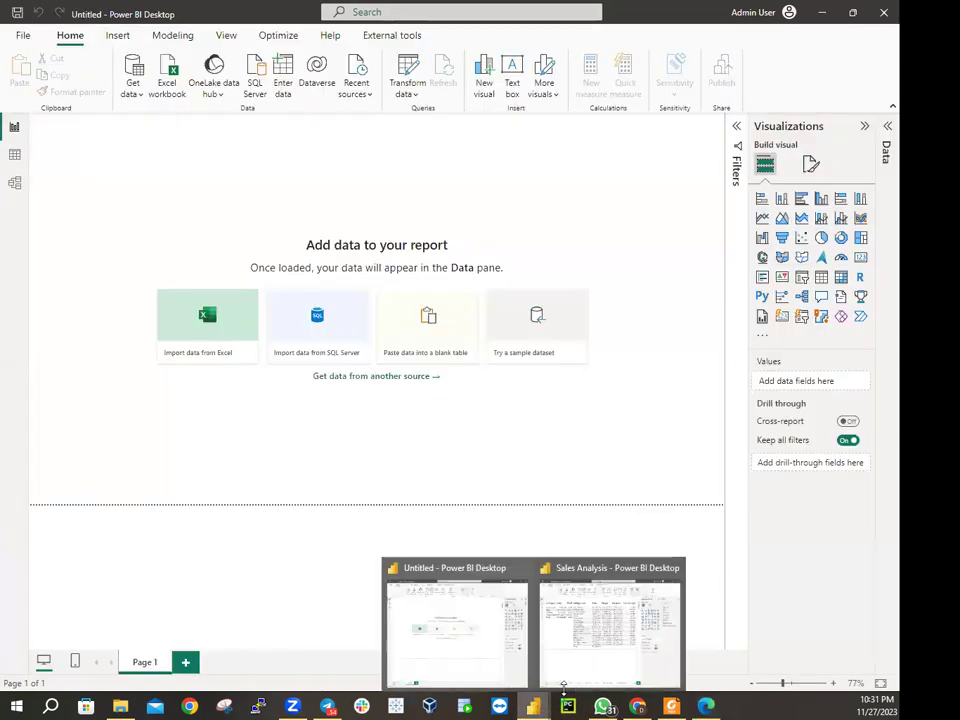
left_click(563, 649)
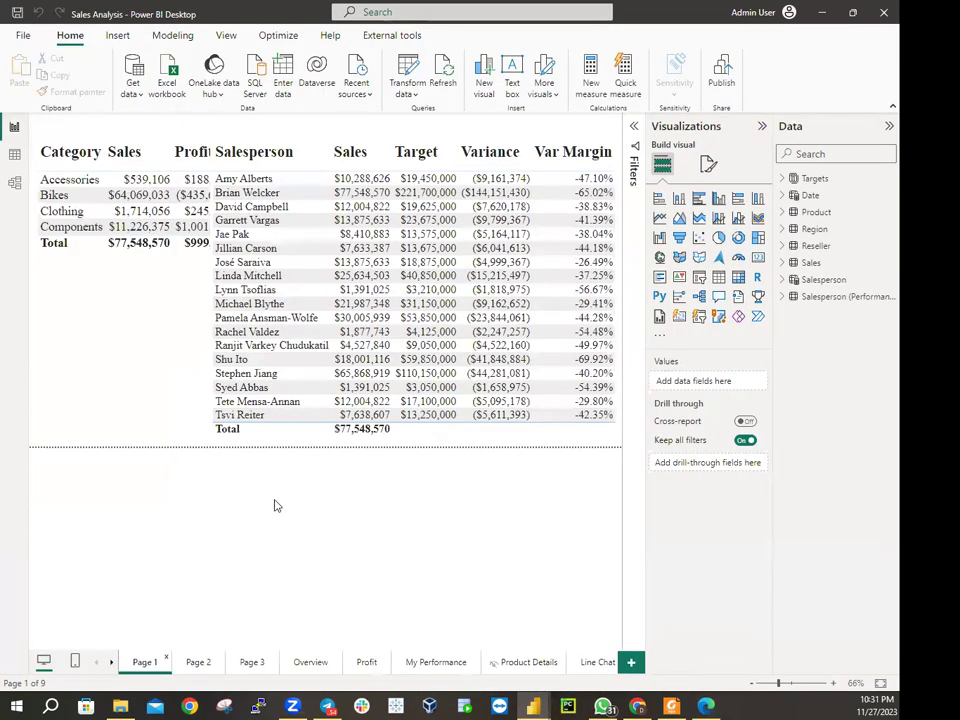
Delete the Page 1, Page 2, Page 3, Line Chat and Page 4 report pages
left_click(167, 659)
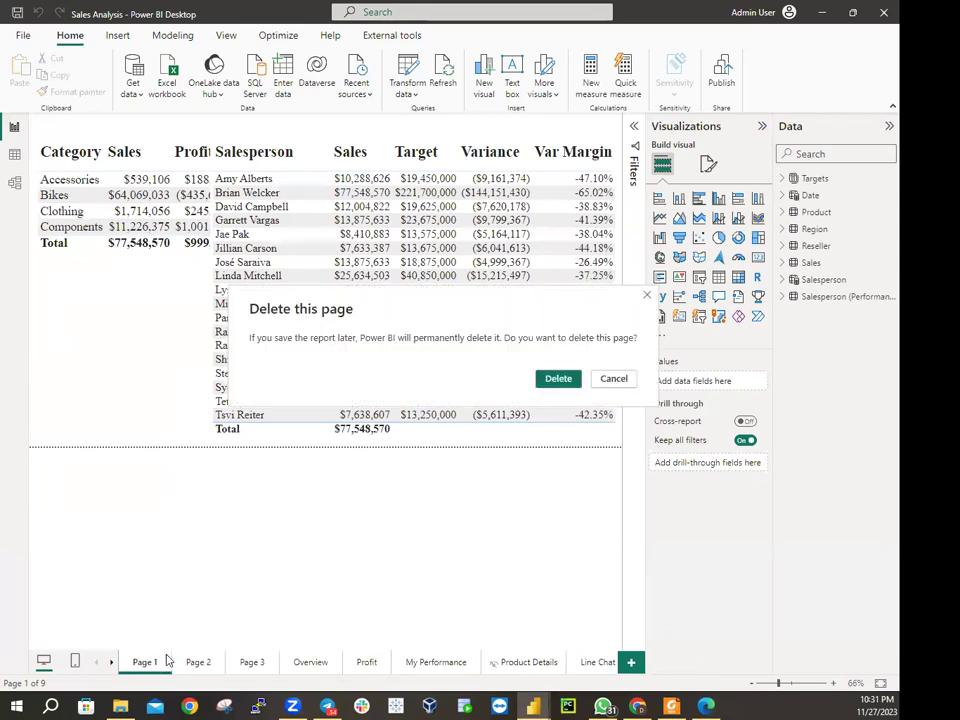
left_click(600, 384)
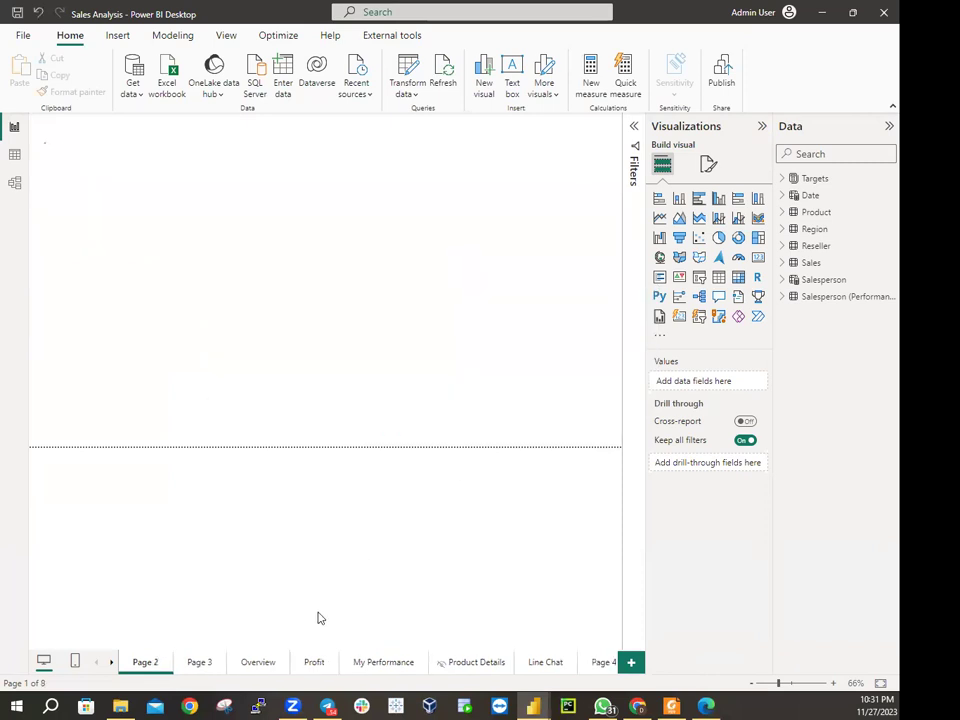
left_click(167, 659)
left_click(557, 381)
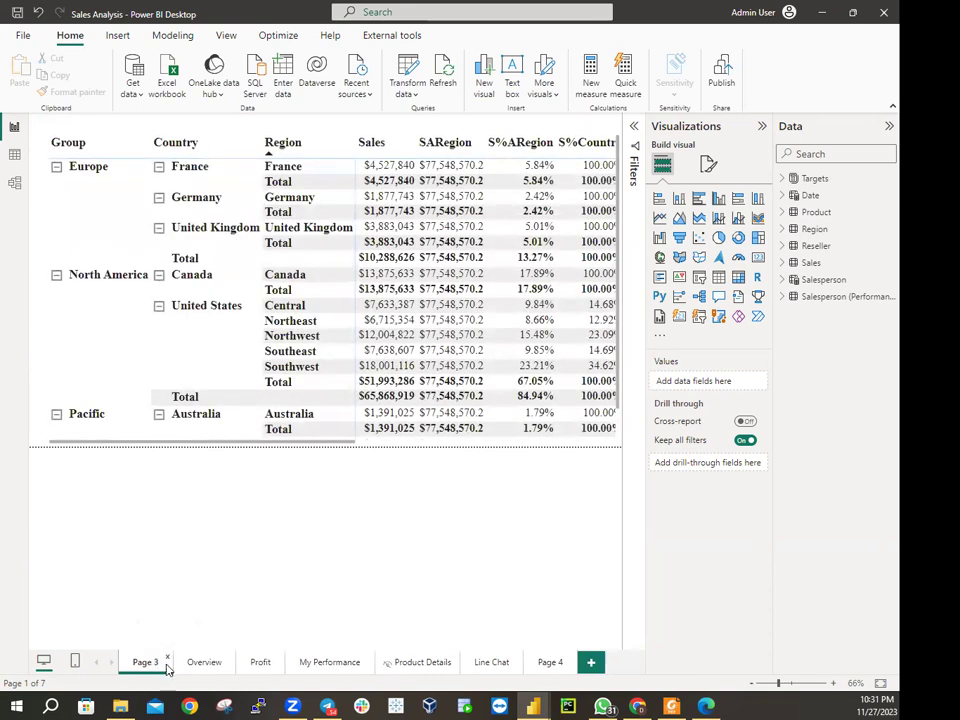
left_click(168, 662)
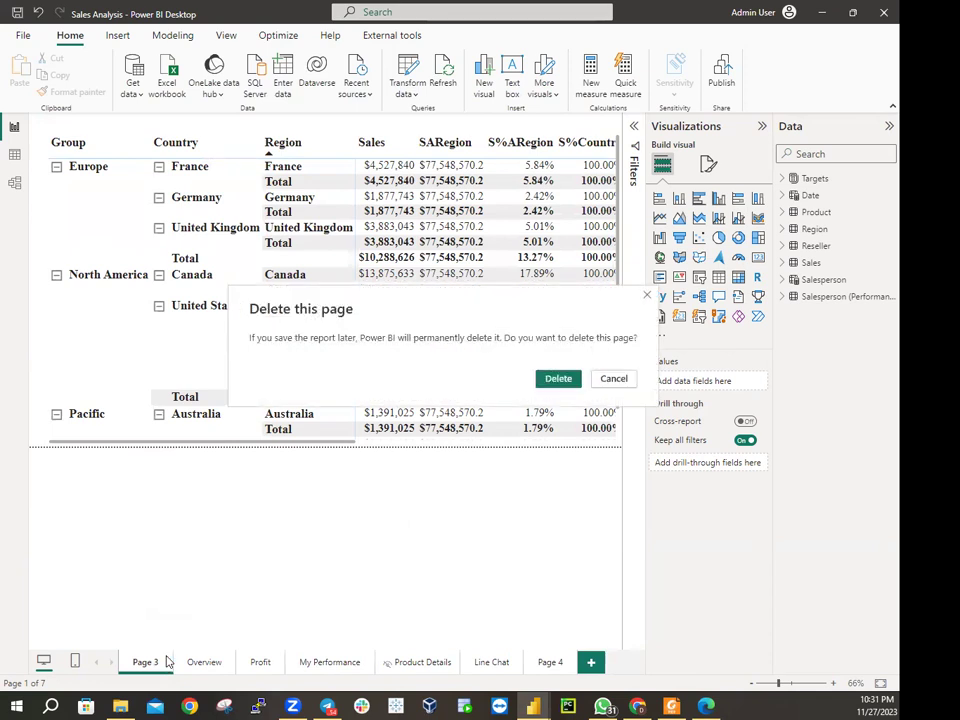
left_click(558, 378)
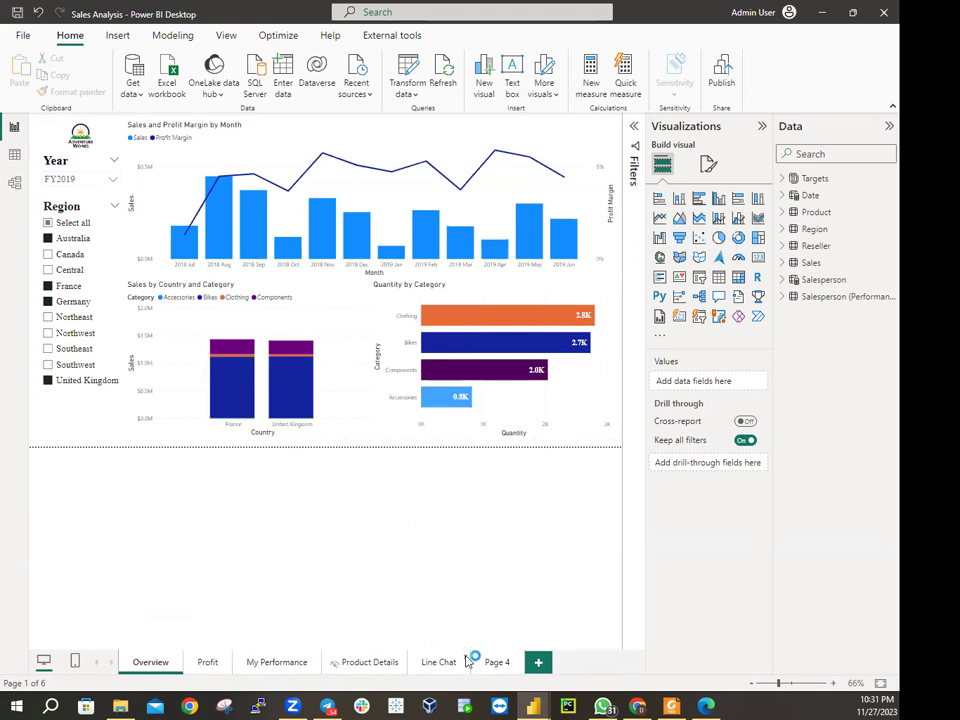
left_click(465, 658)
left_click(565, 384)
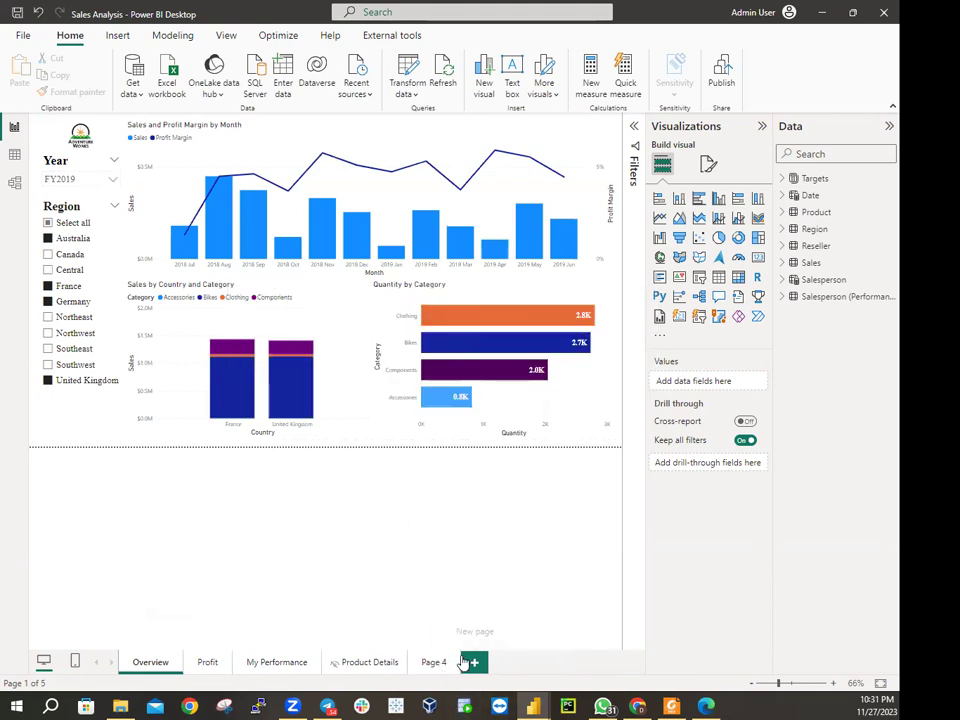
left_click(456, 660)
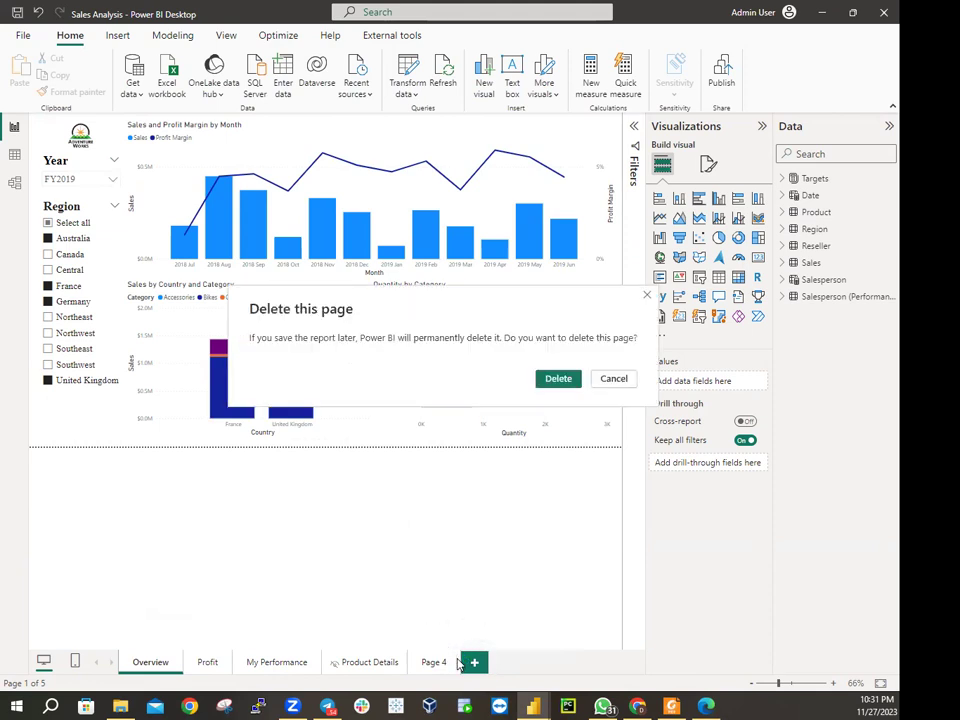
left_click(558, 380)
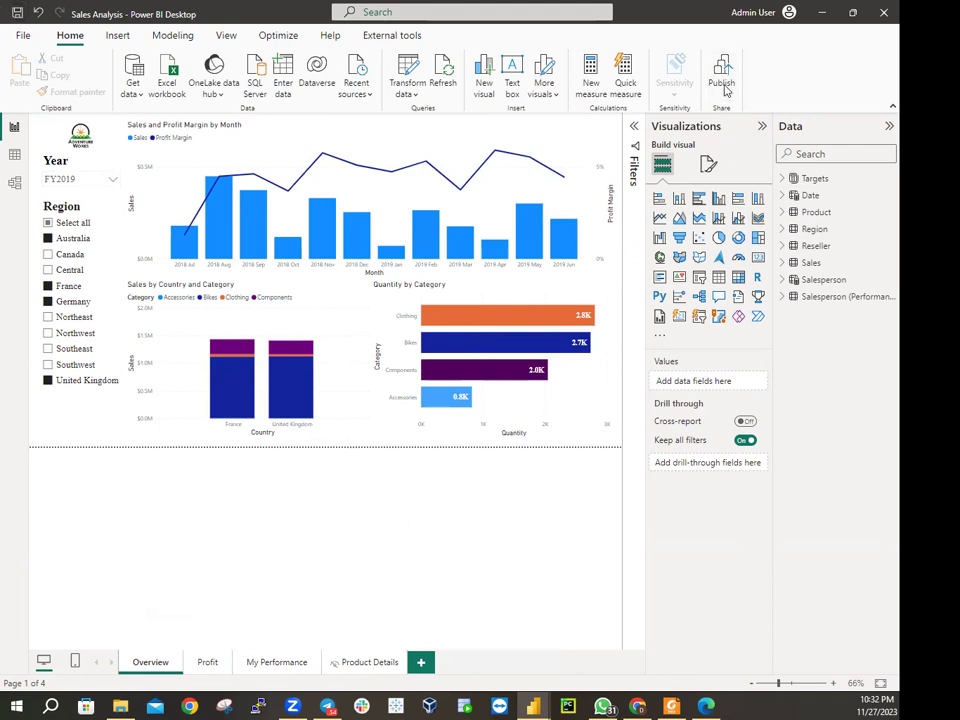
Publish Sales Analysis to My workspace, replacing the existing Sales Analysis dataset
left_click(722, 75)
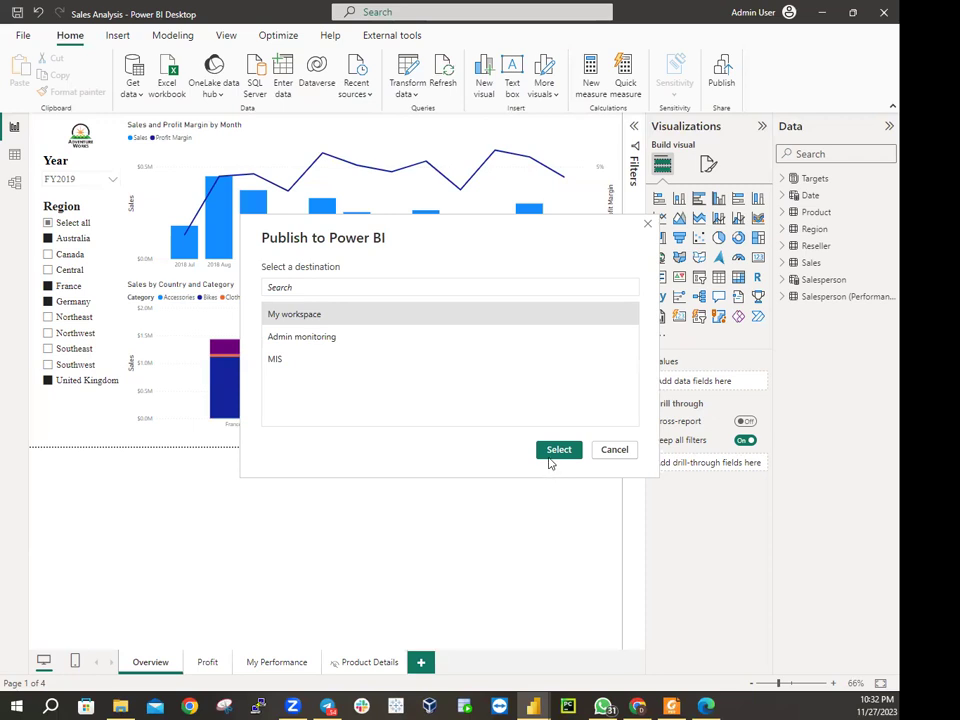
left_click(552, 452)
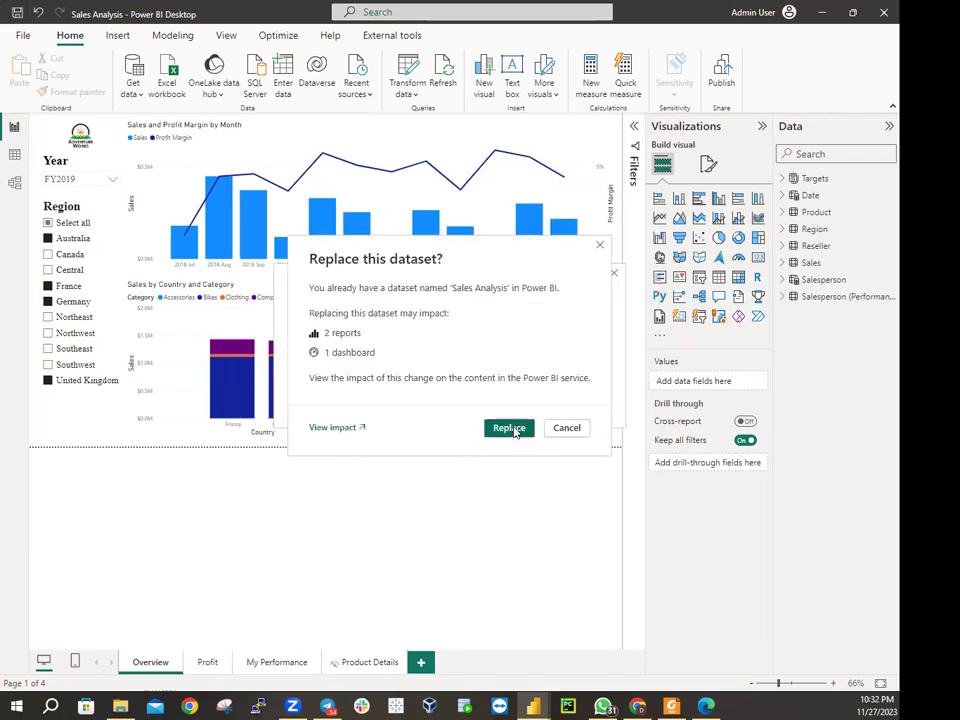
left_click(512, 430)
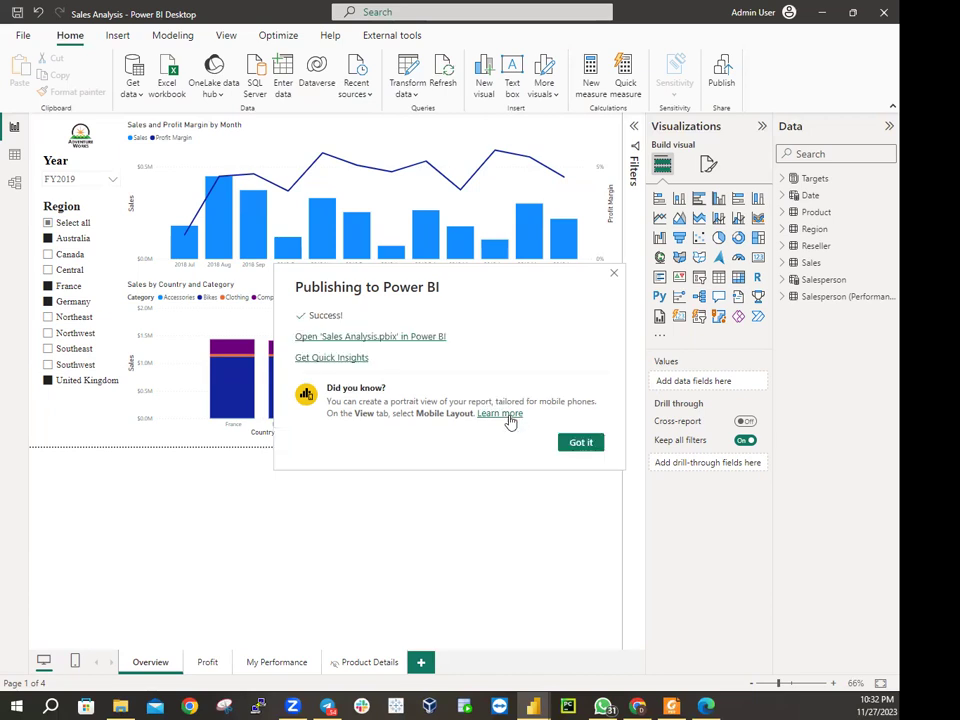
left_click(581, 442)
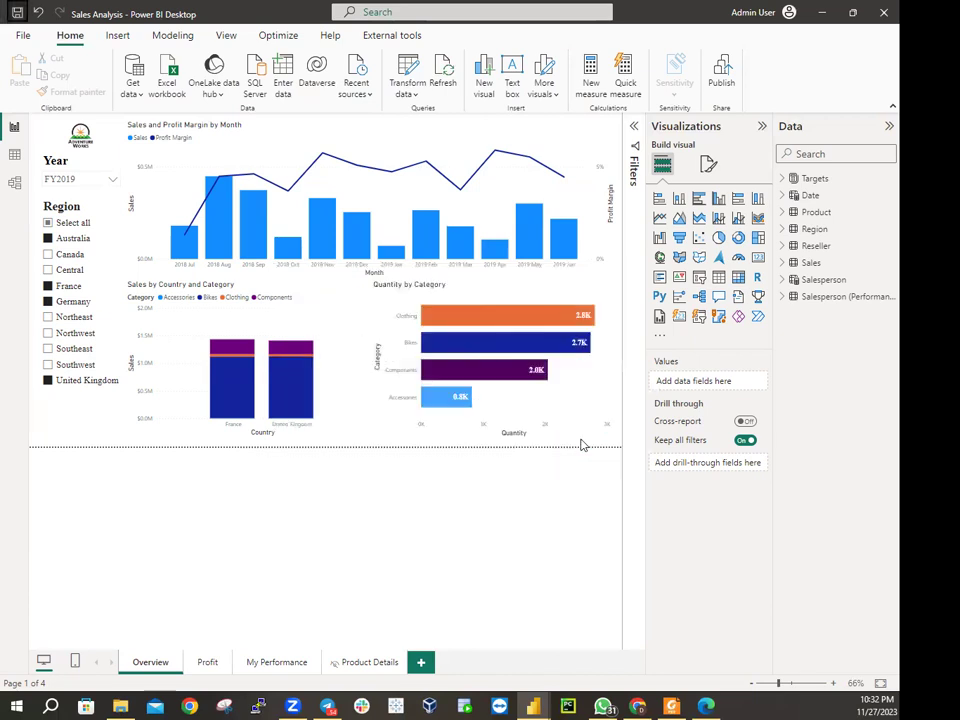
Return to My workspace in the browser and reload it to show the new upload
left_click(707, 705)
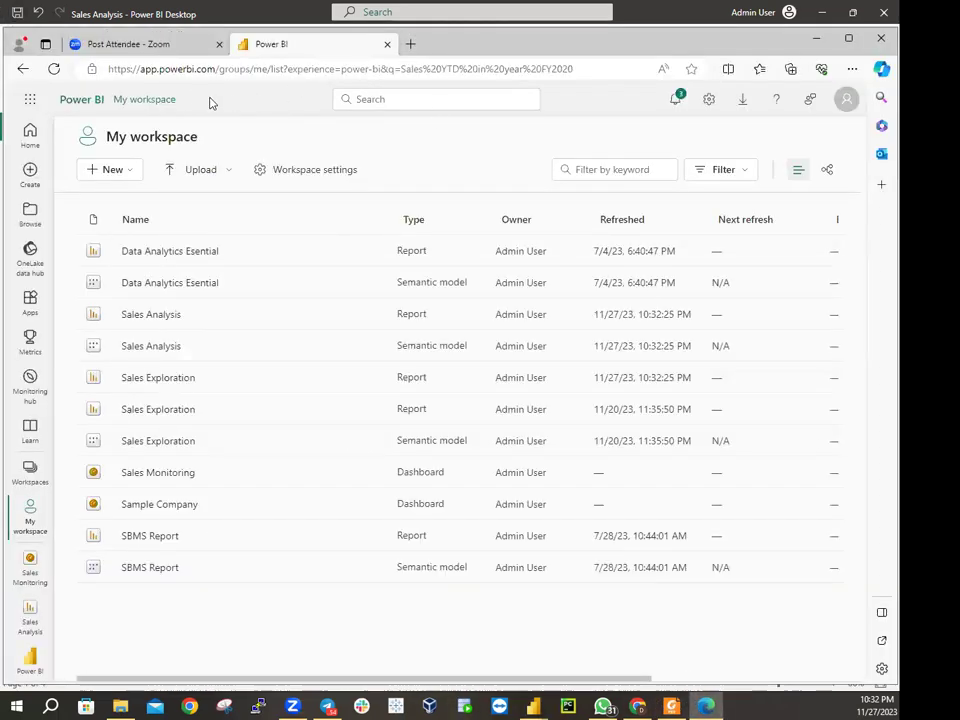
left_click(56, 69)
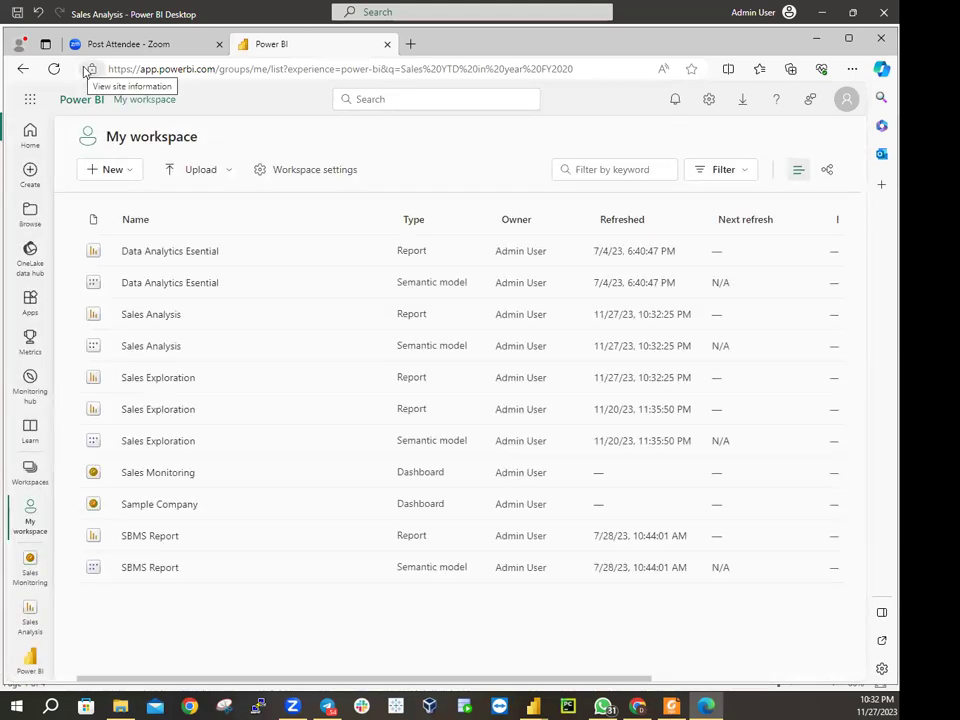
left_click(54, 69)
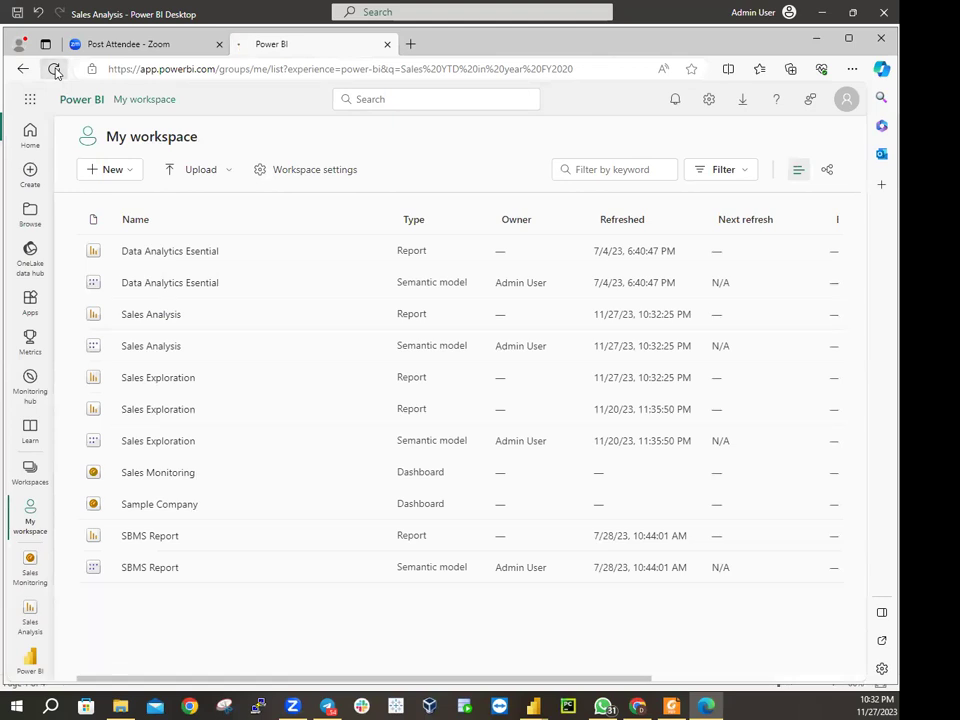
left_click(55, 69)
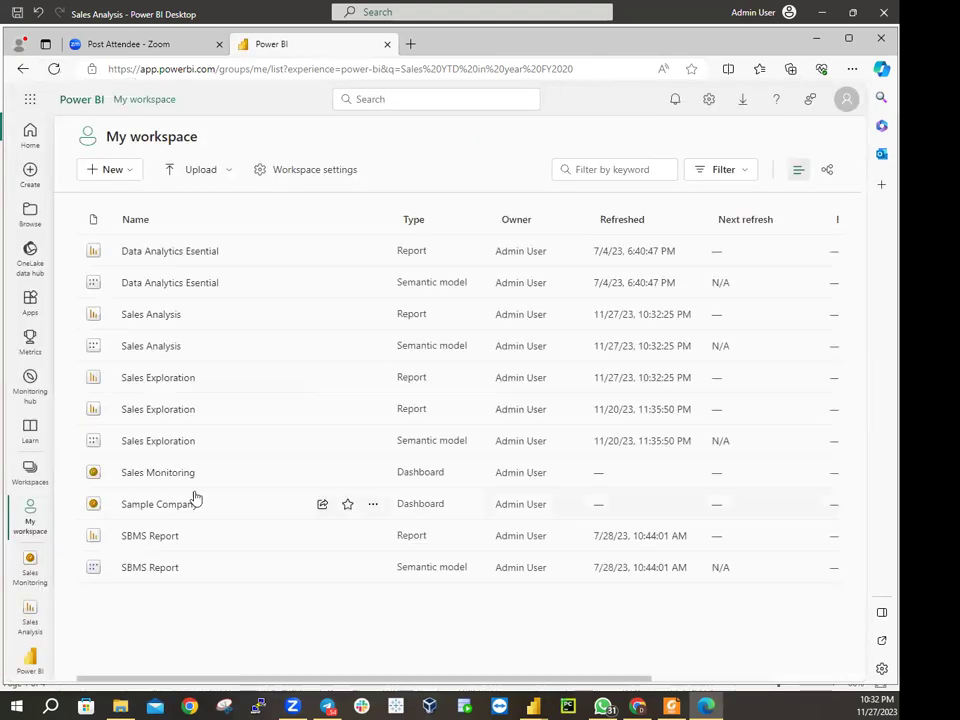
Close the Sales Monitoring and Sales Analysis nav shortcuts, then open the Sales Analysis report
left_click(47, 555)
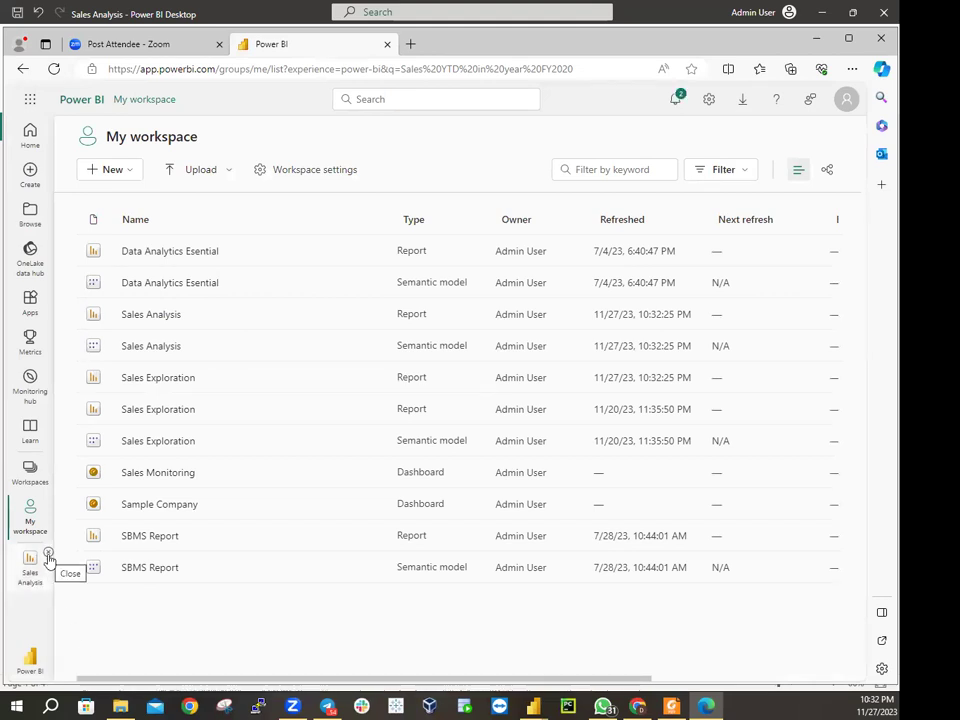
left_click(47, 555)
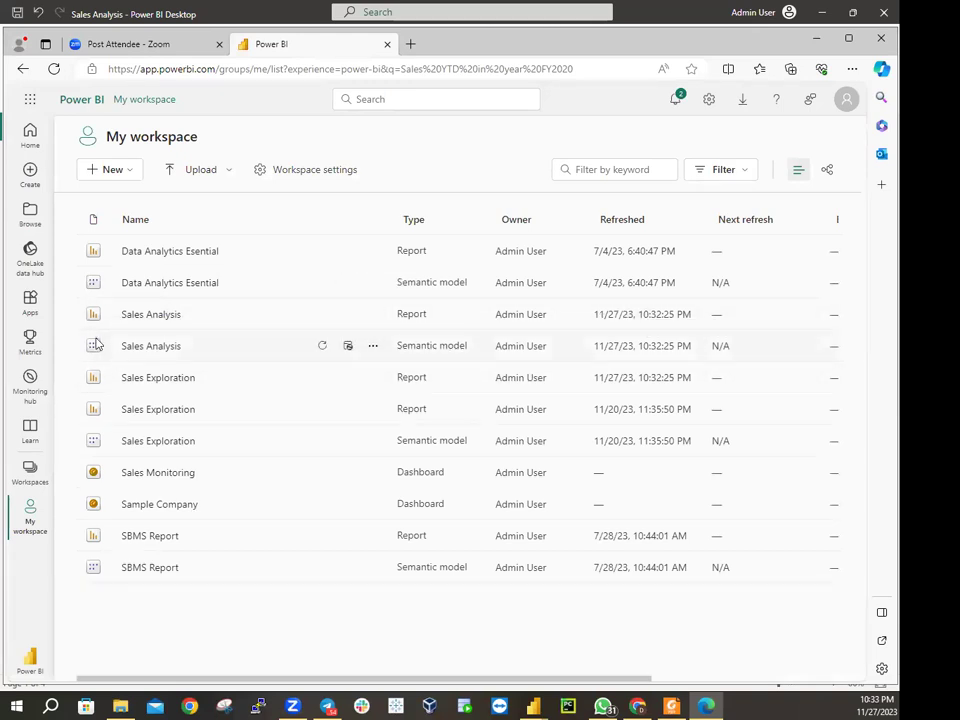
left_click(143, 318)
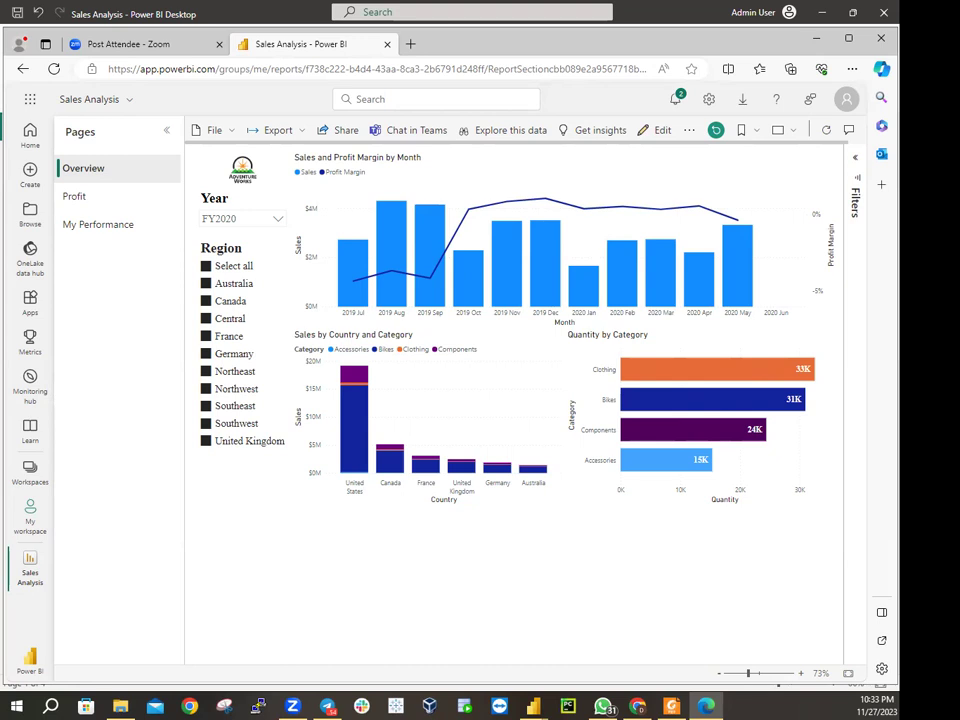
Back in My workspace, pick Sales Analysis.pbix to upload from the computer
left_click(40, 530)
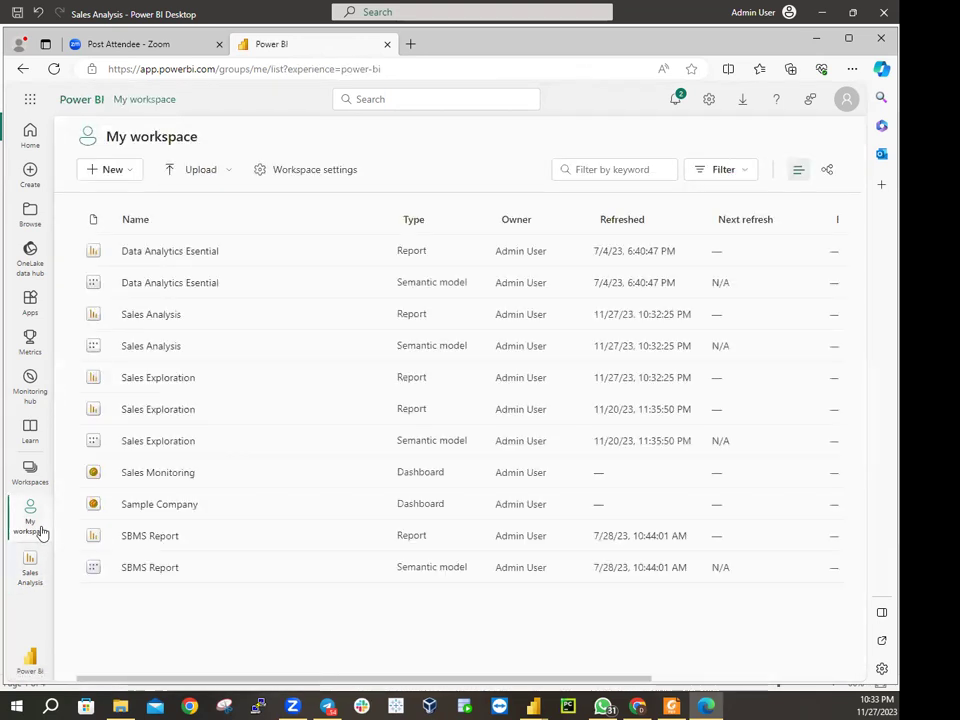
left_click(231, 173)
left_click(199, 239)
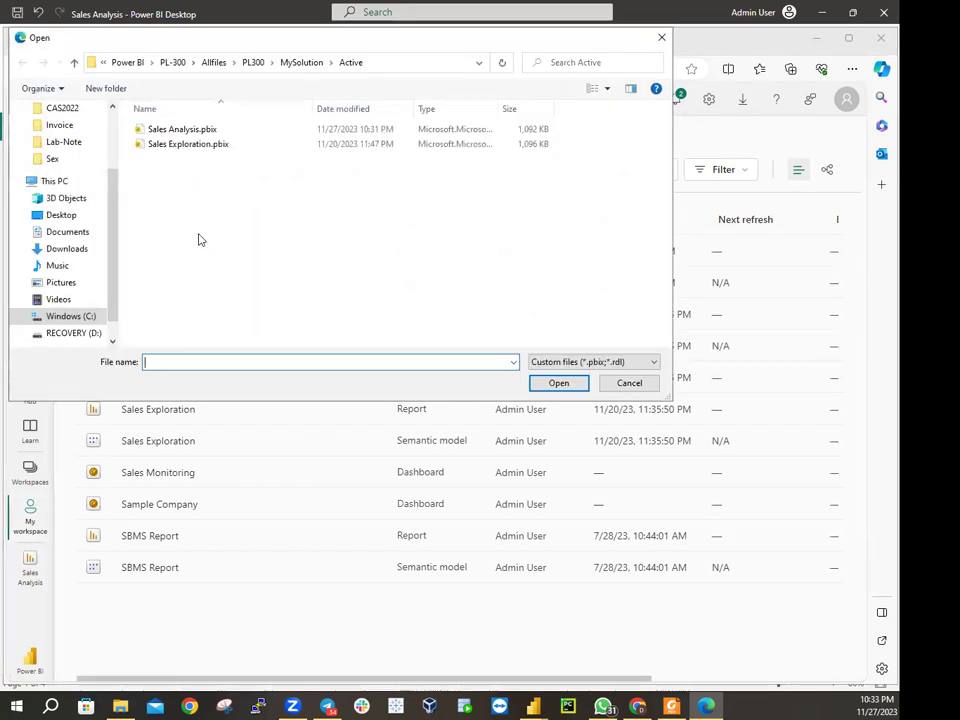
double_click(198, 136)
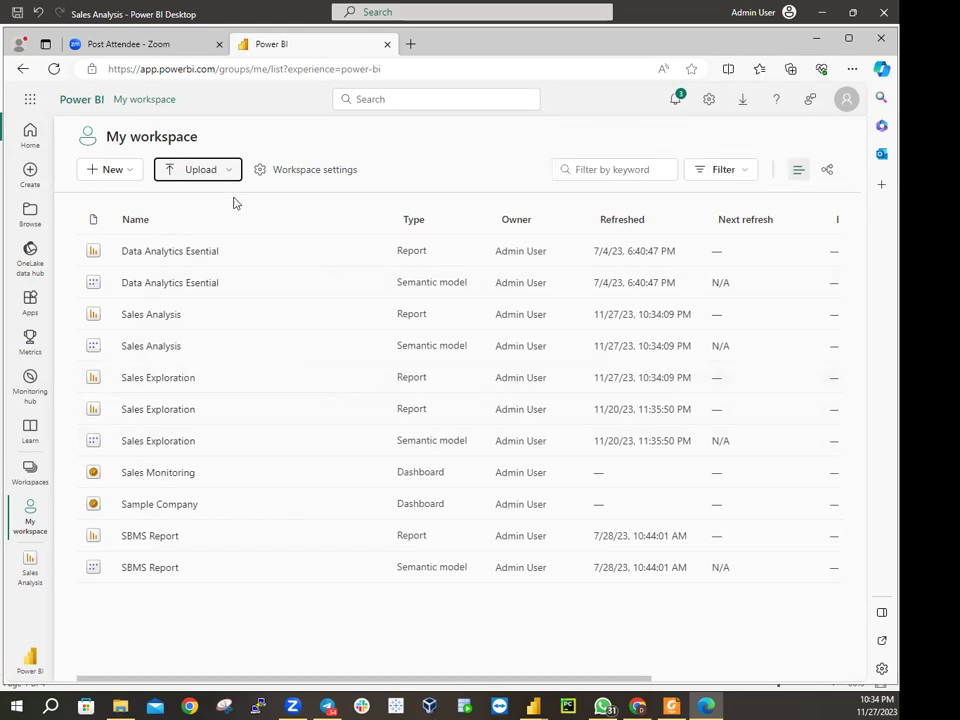
Upload Sales Analysis.pbix again, replacing the existing Sales Analysis dataset
left_click(230, 174)
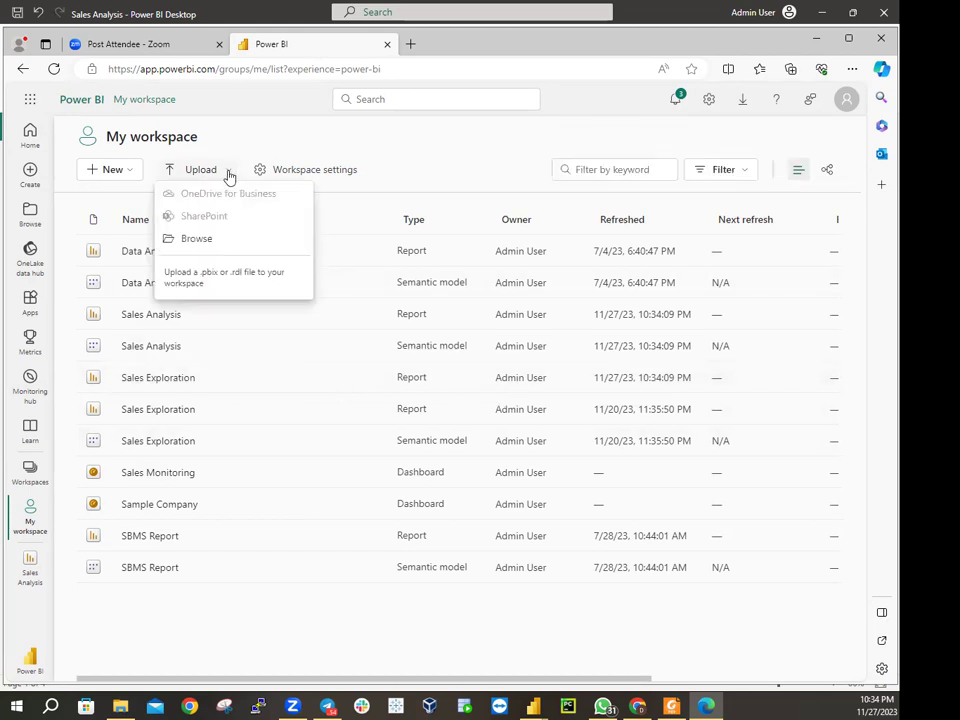
left_click(203, 240)
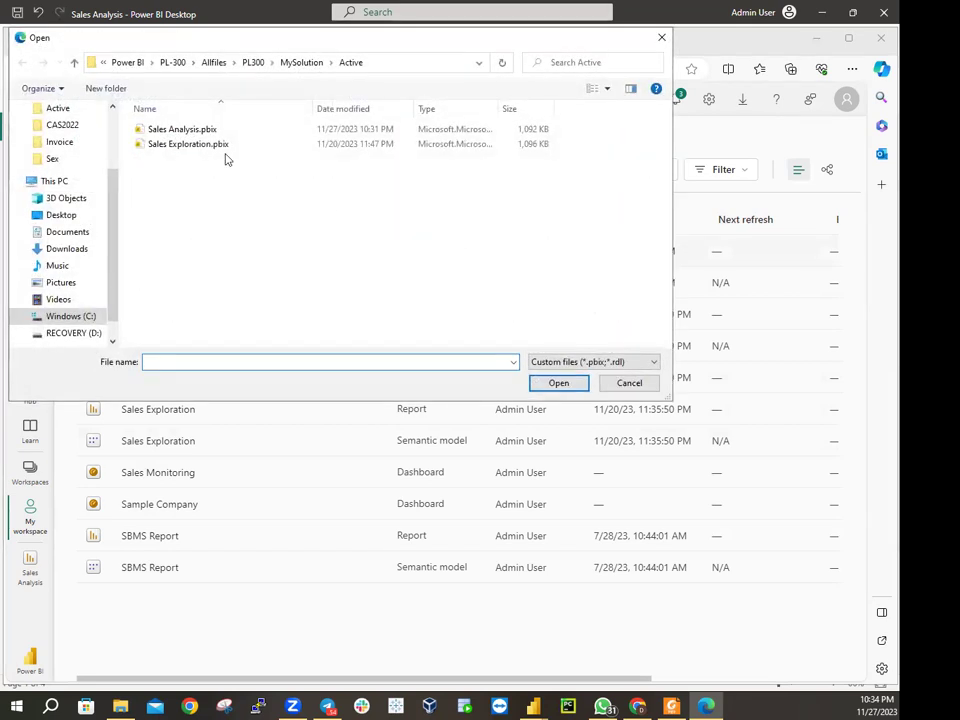
left_click(197, 133)
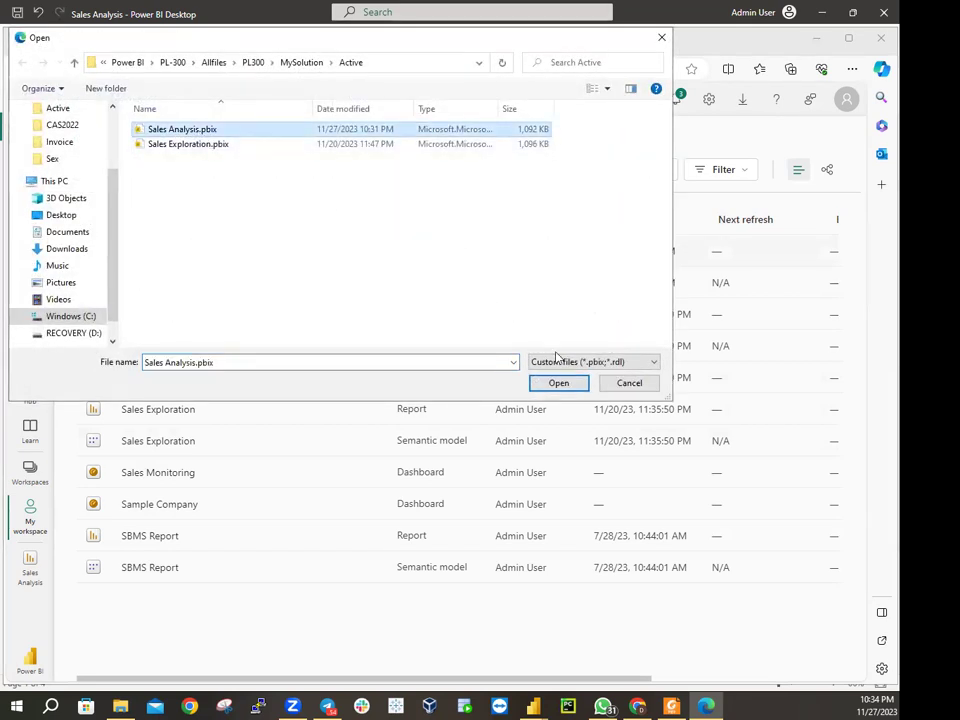
left_click(556, 385)
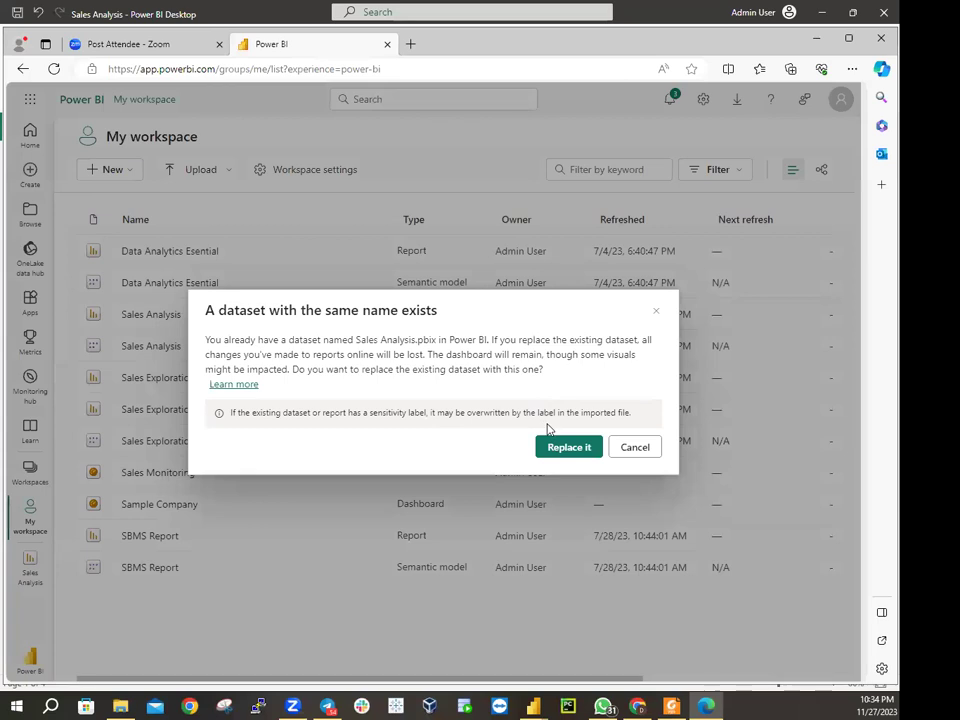
left_click(560, 448)
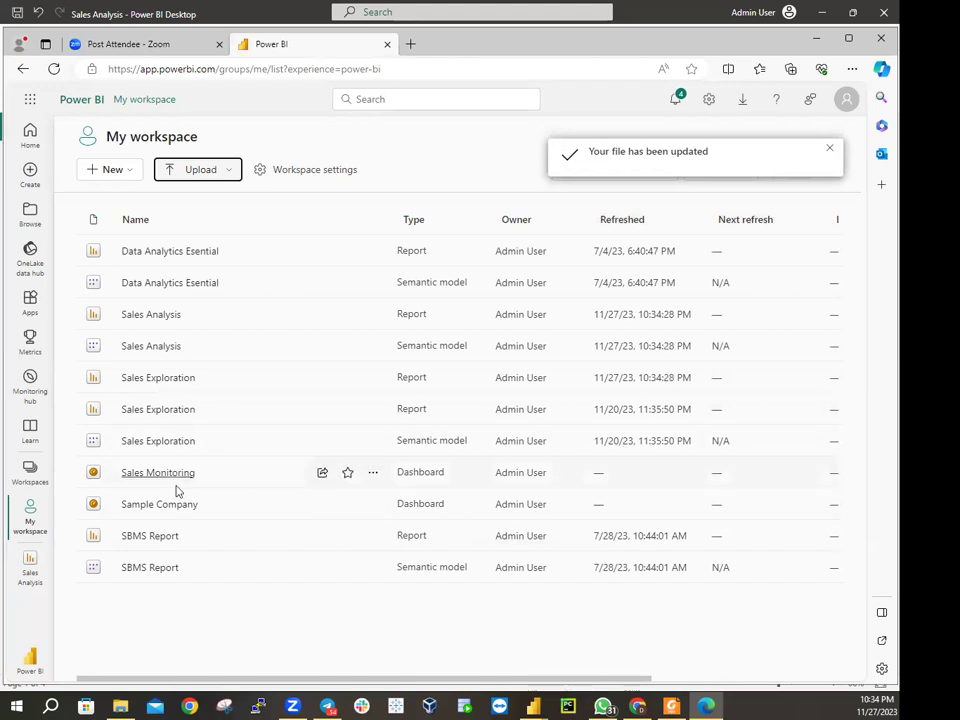
Delete the Sales Monitoring dashboard, leaving Sample Company as the only dashboard
left_click(371, 478)
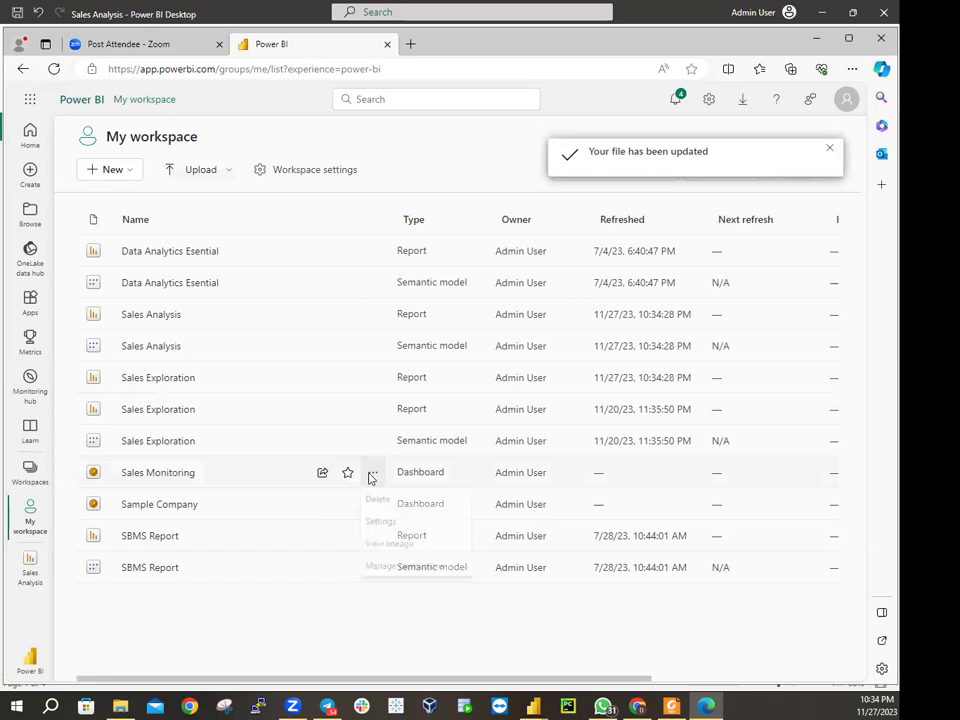
left_click(372, 501)
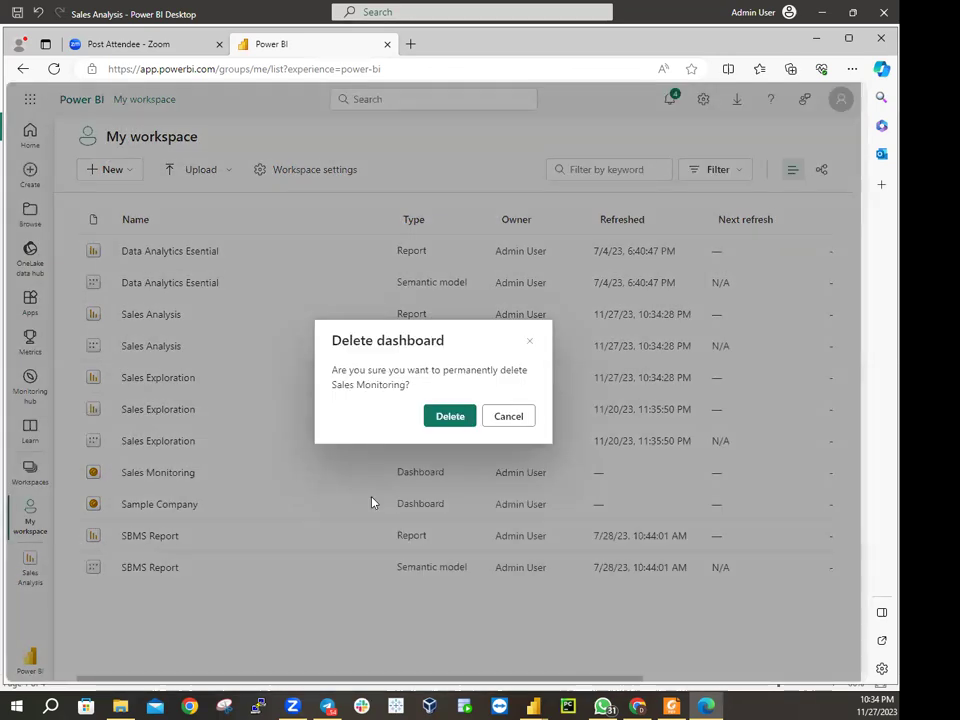
left_click(436, 420)
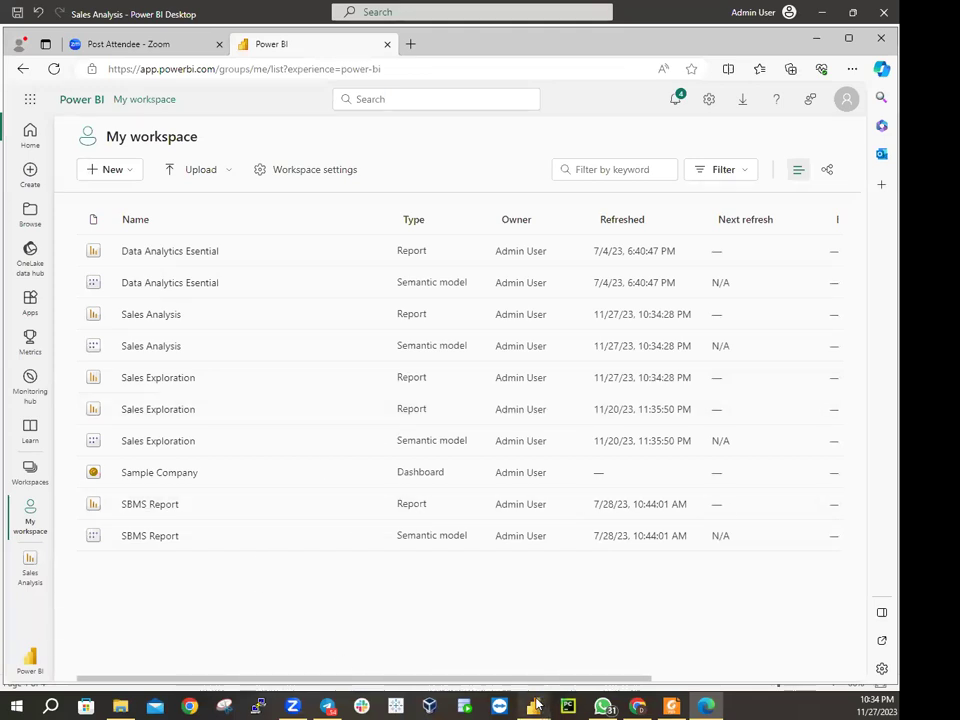
mouse_move(537, 706)
left_click(568, 671)
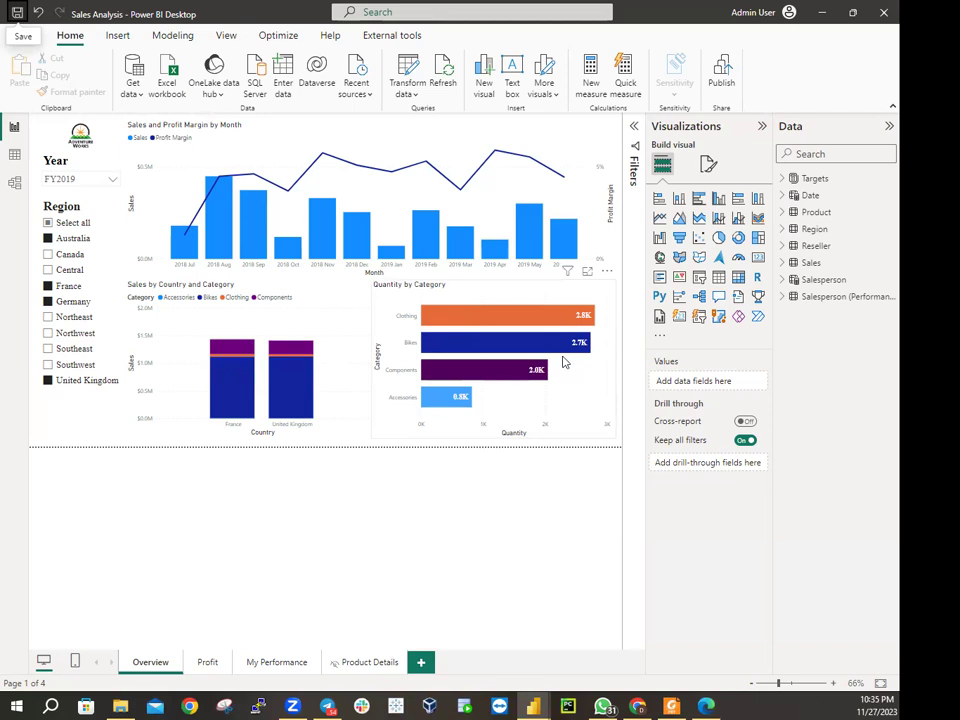
left_click(708, 706)
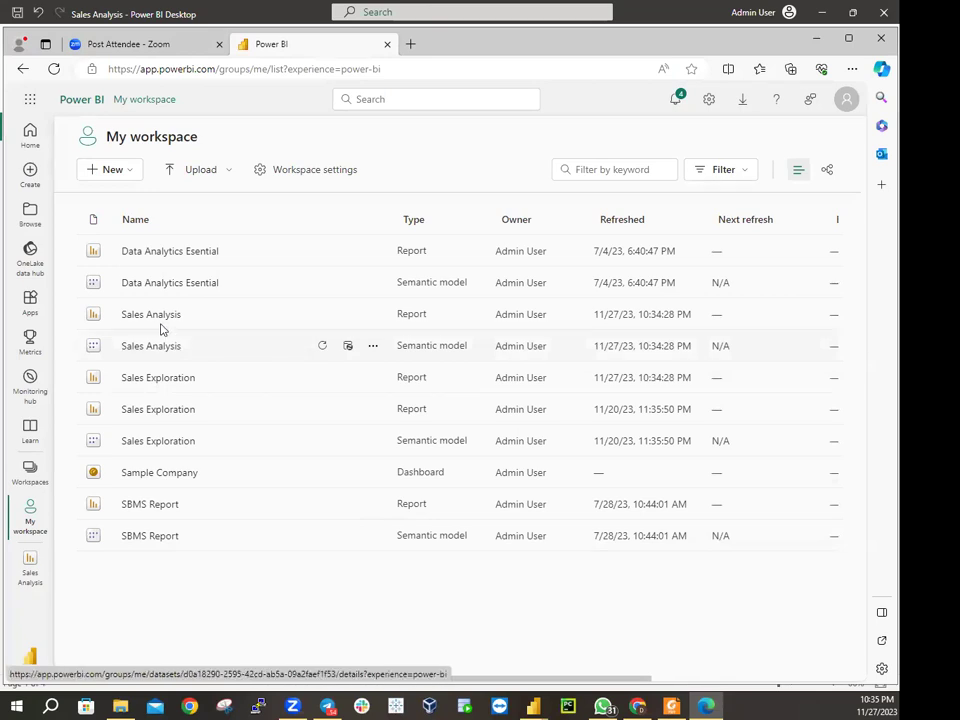
Open the Sales Analysis report and check its Year slicer choices
left_click(161, 319)
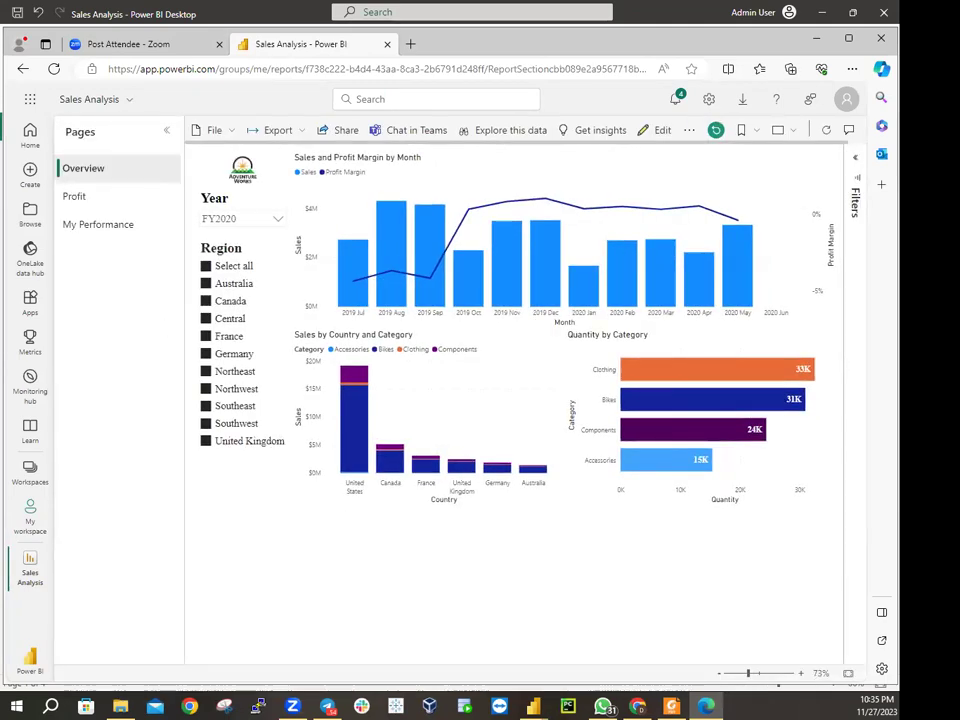
left_click(226, 220)
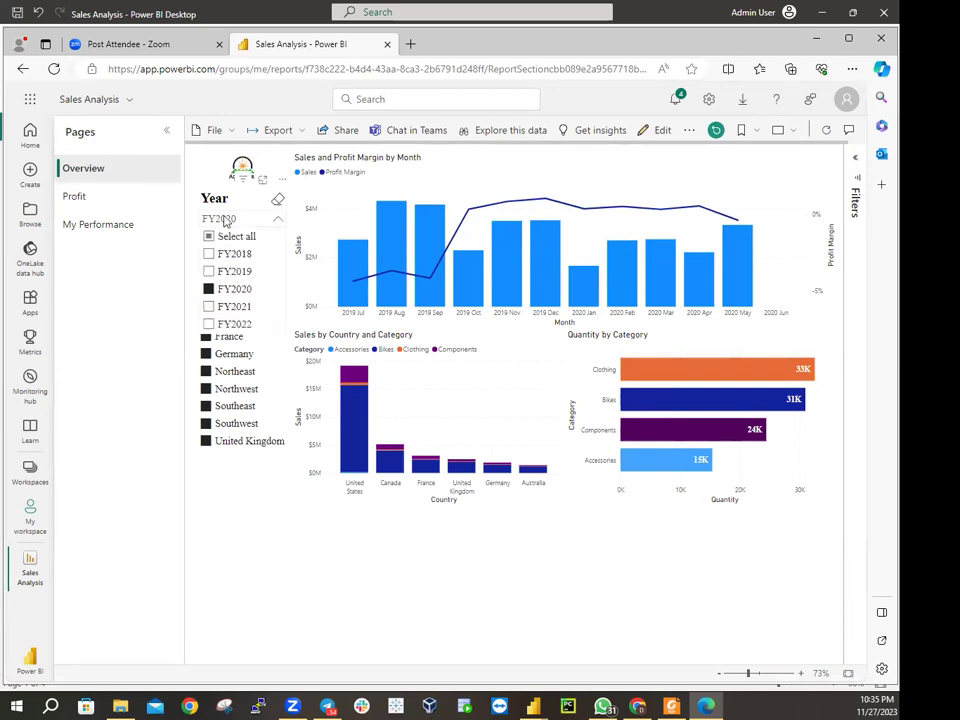
left_click(228, 222)
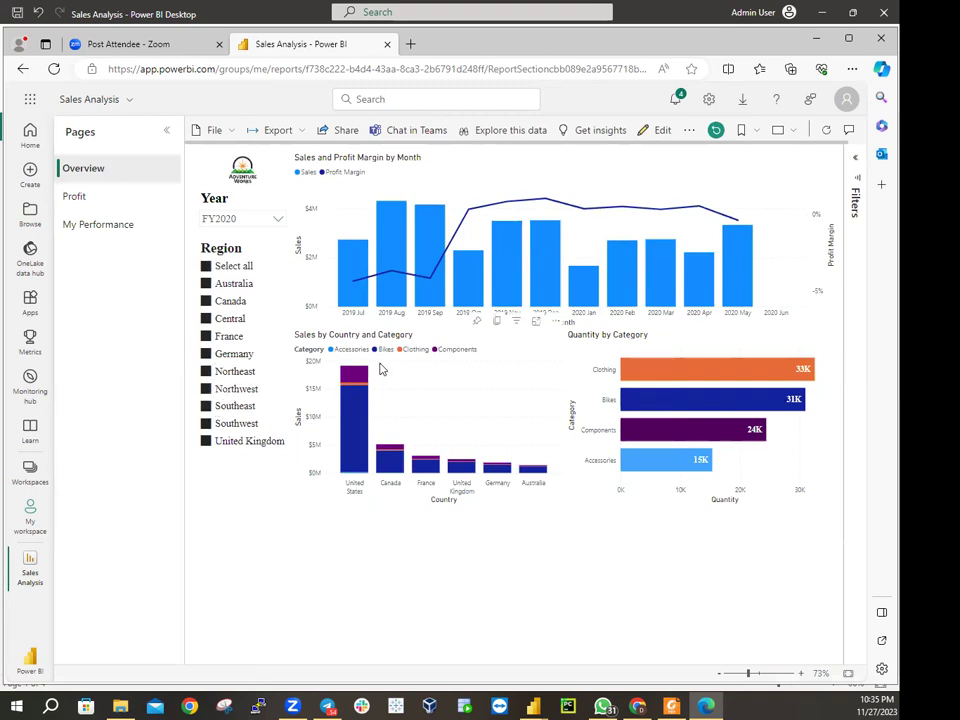
mouse_move(700, 275)
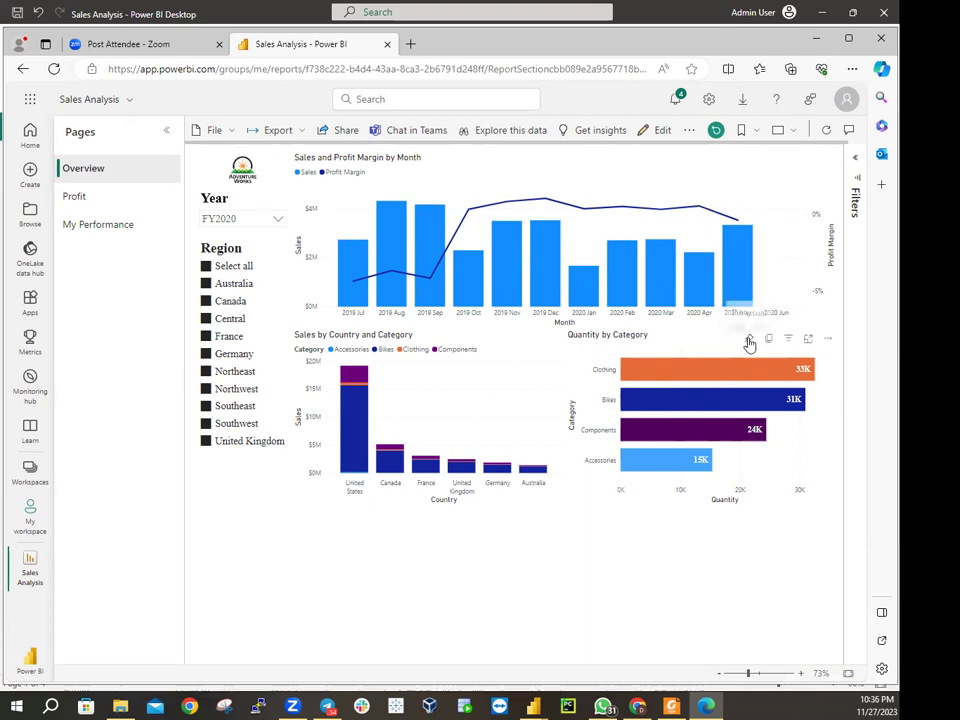
Pin the Sales and Profit Margin by Month chart to a new dashboard named 'Sales Monitoring'
left_click(749, 342)
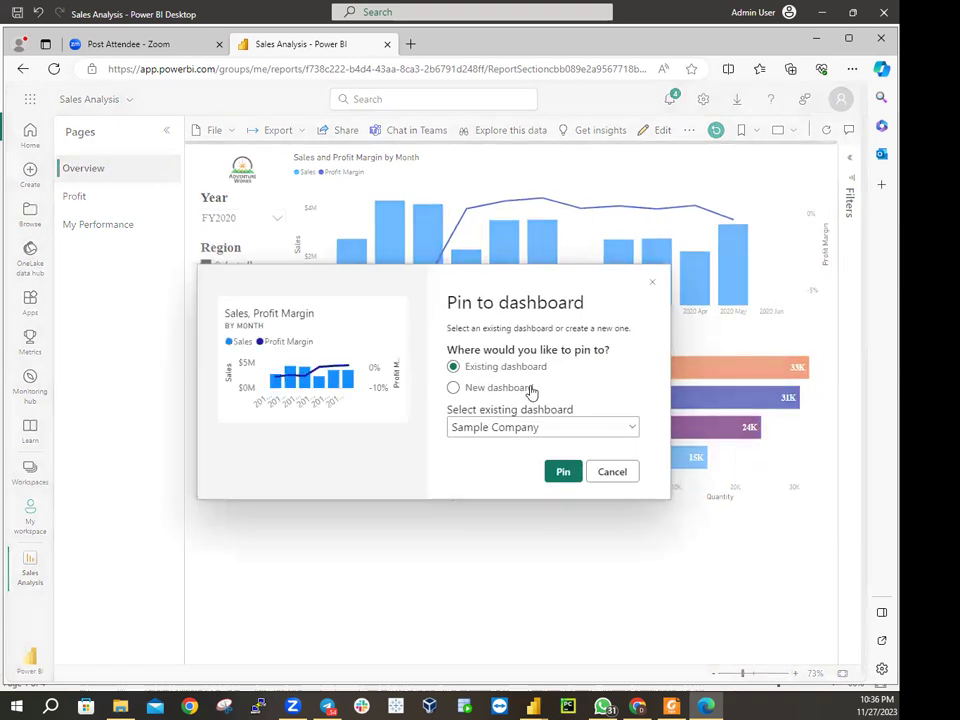
left_click(497, 388)
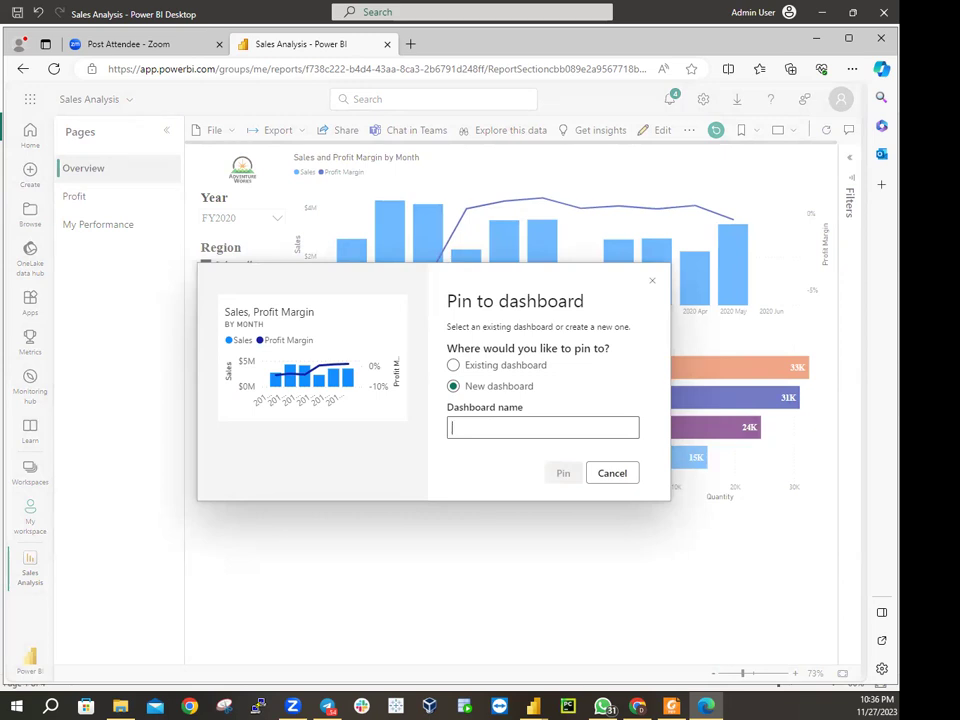
type("Sales")
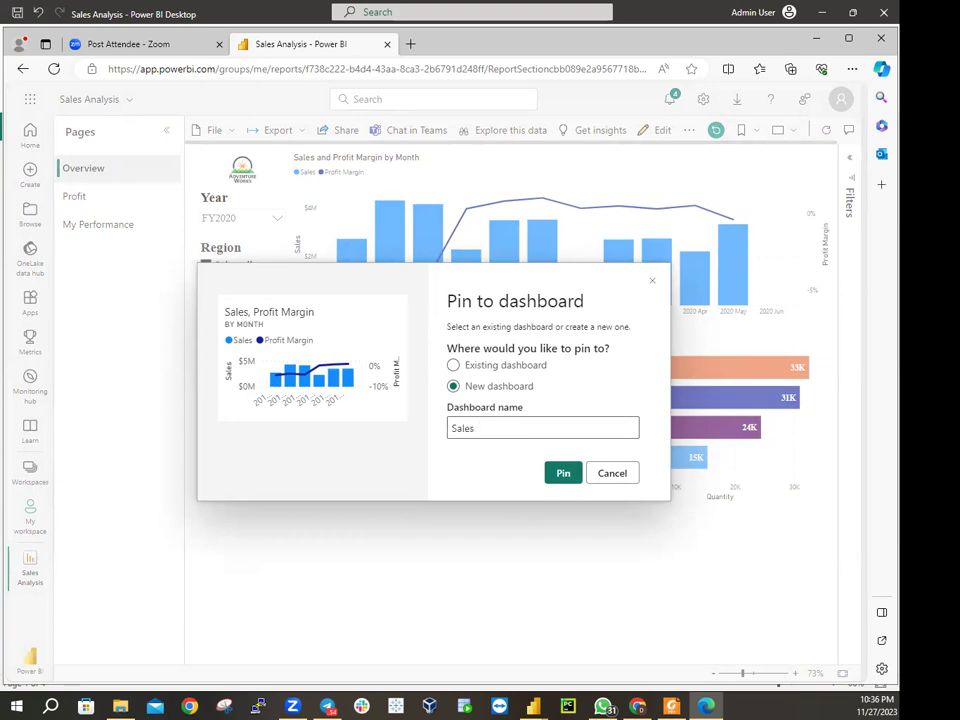
type(" Monitoring")
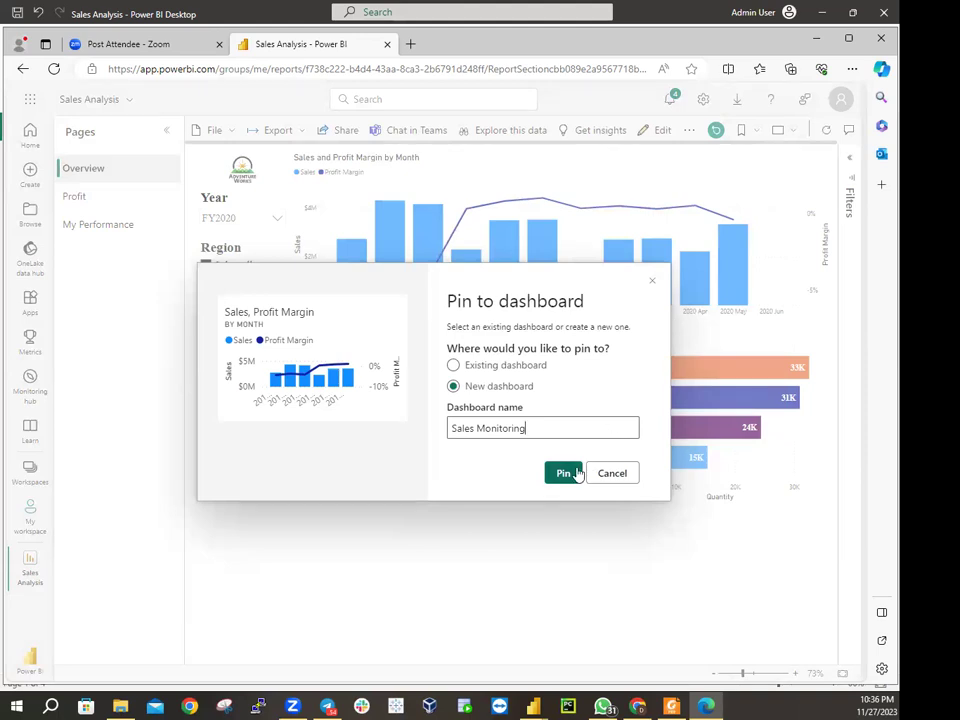
left_click(564, 473)
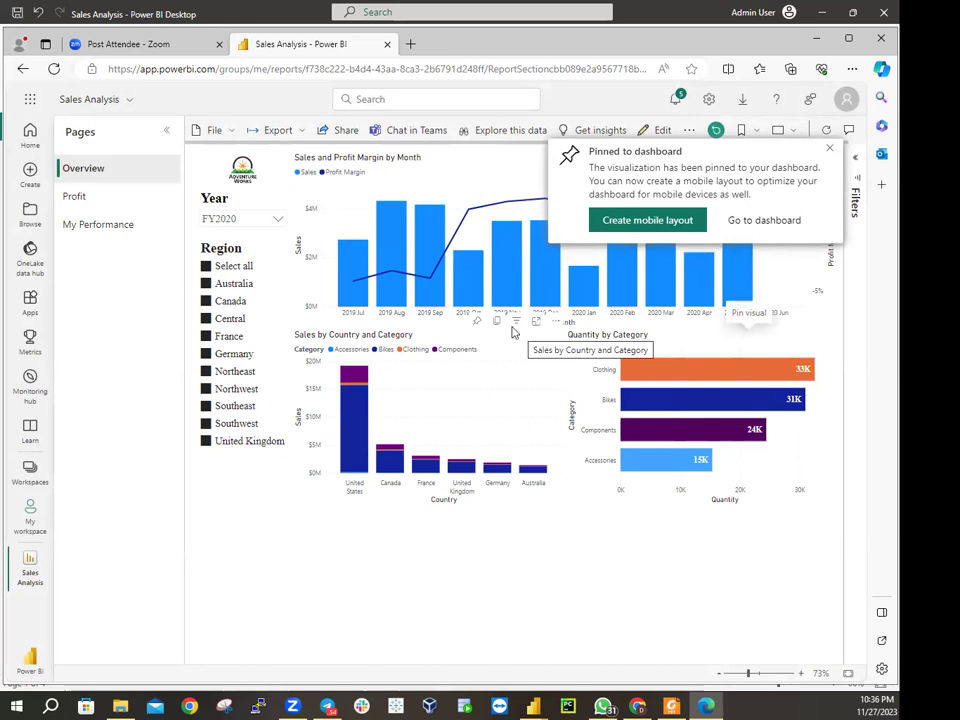
mouse_move(516, 322)
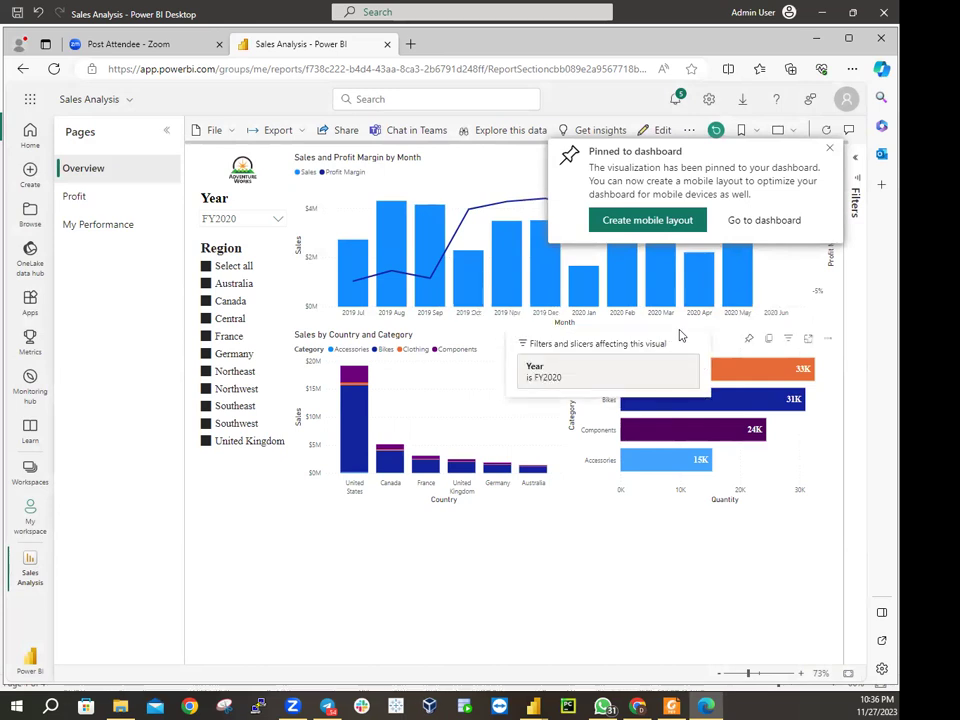
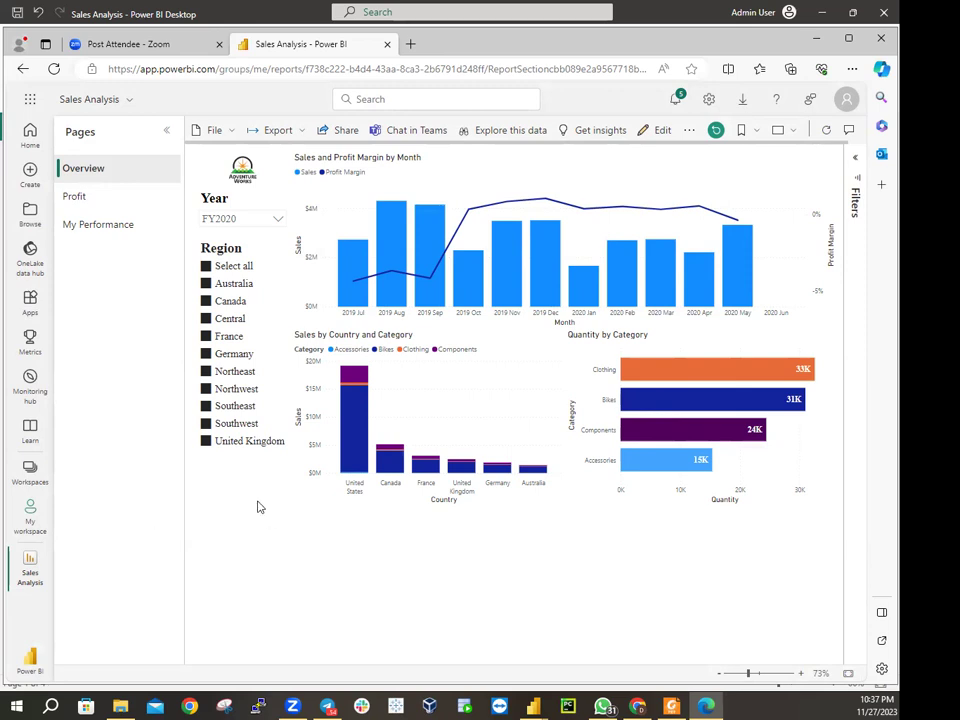
Open the Sales Monitoring dashboard from the My workspace item list
left_click(32, 515)
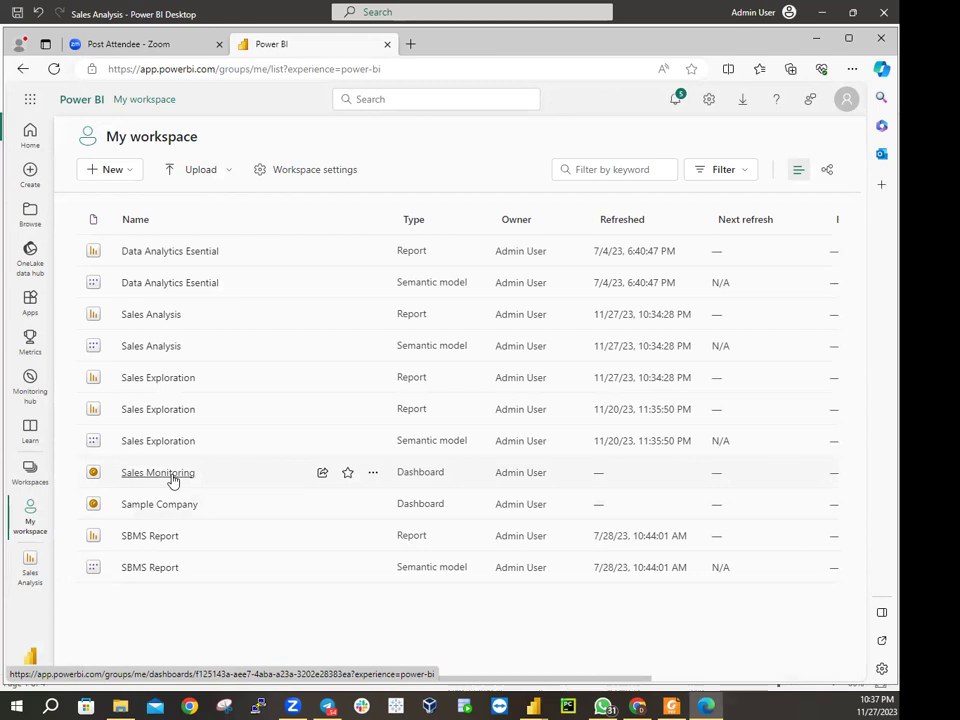
left_click(158, 473)
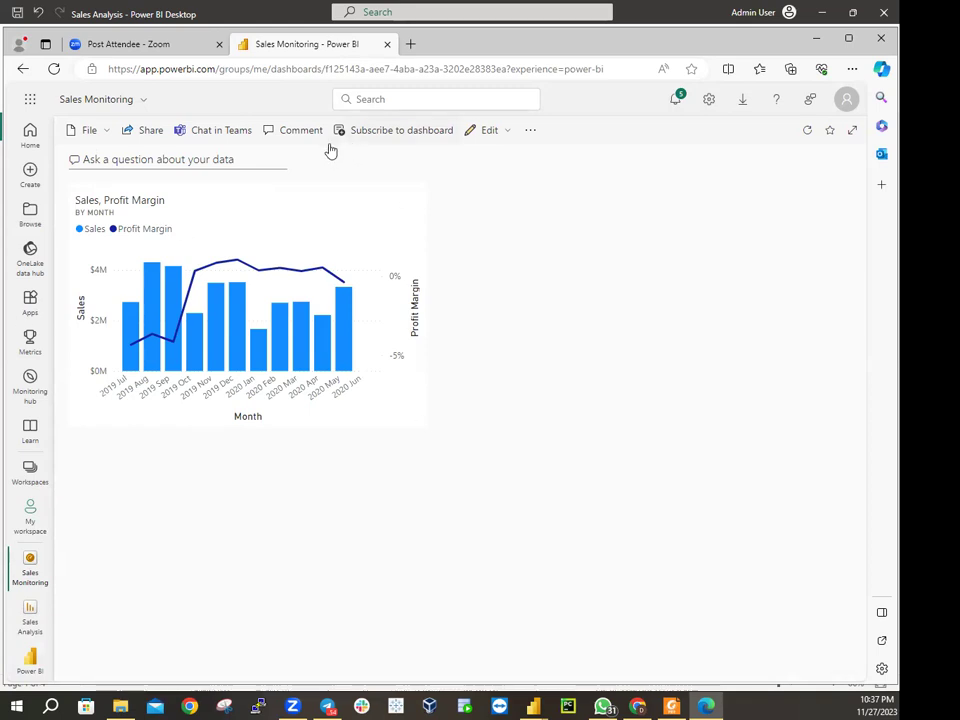
Ask the dashboard Q&A 'Sales YTD' using the suggestion, getting a $78M Sales card
left_click(203, 162)
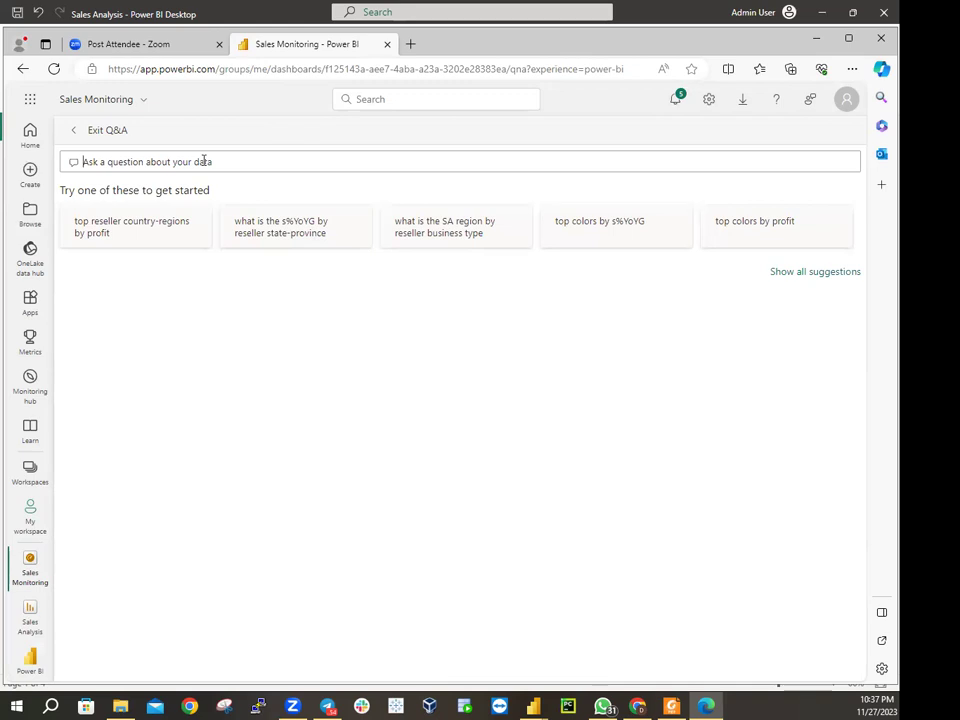
type("Sales ")
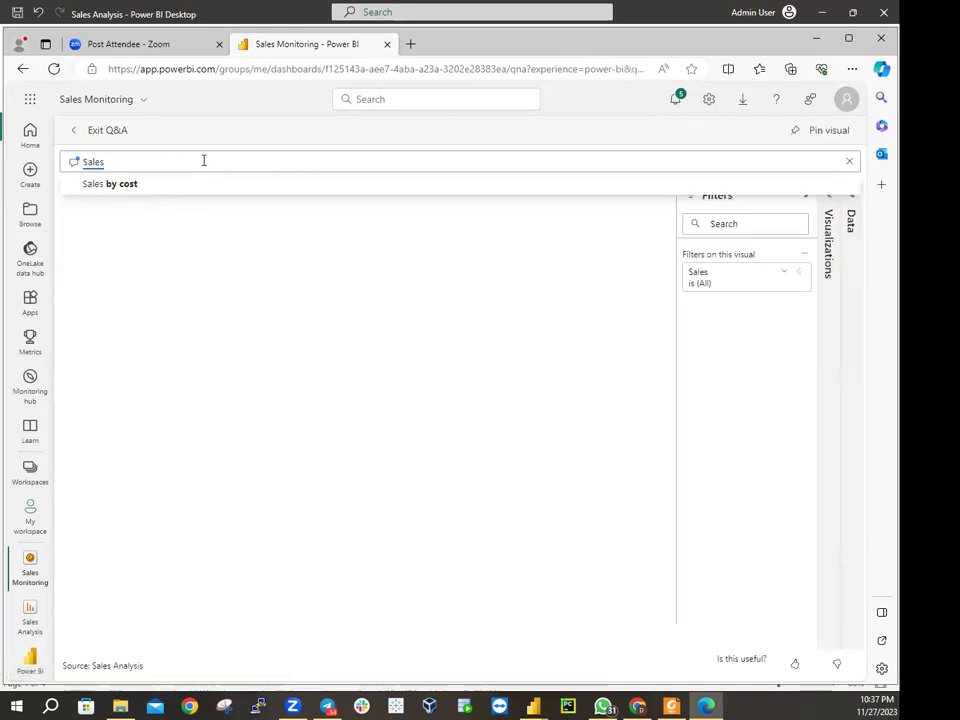
type("YT")
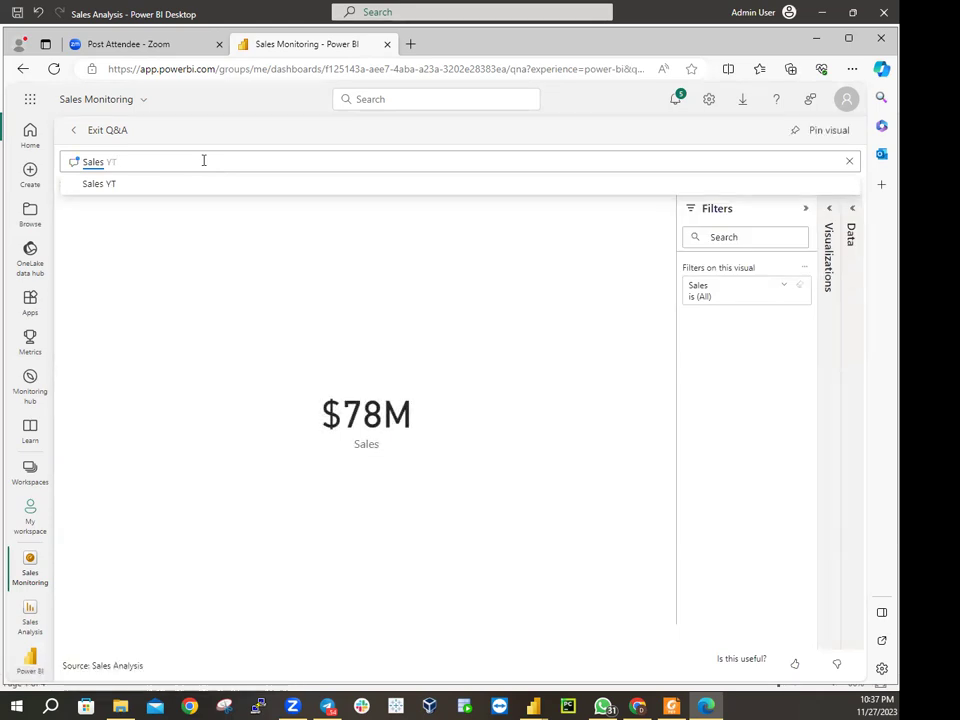
type("D")
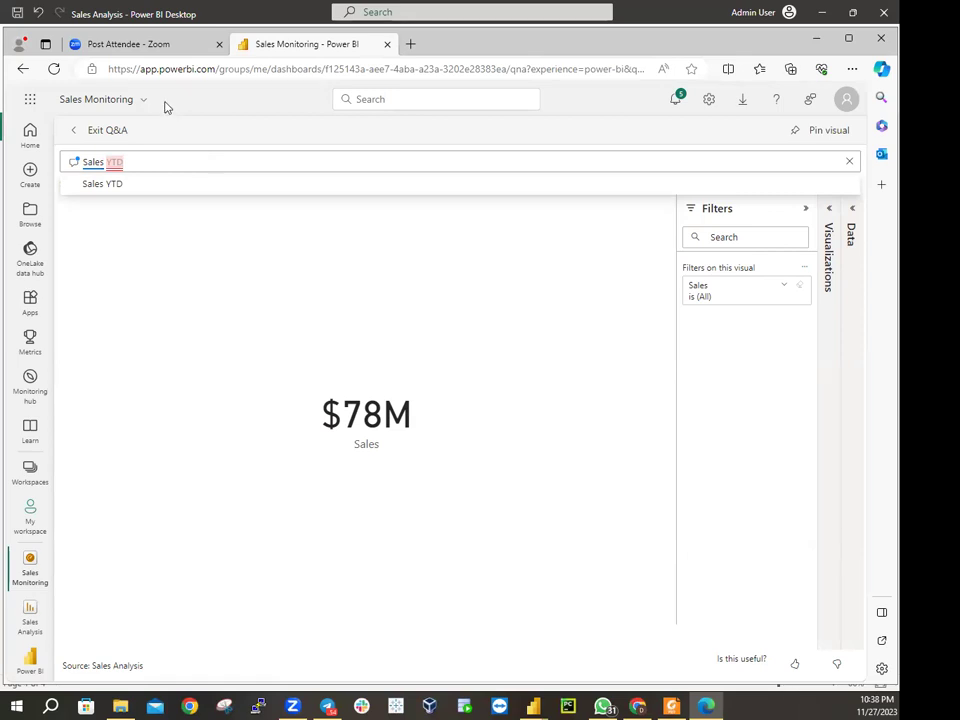
key("Down")
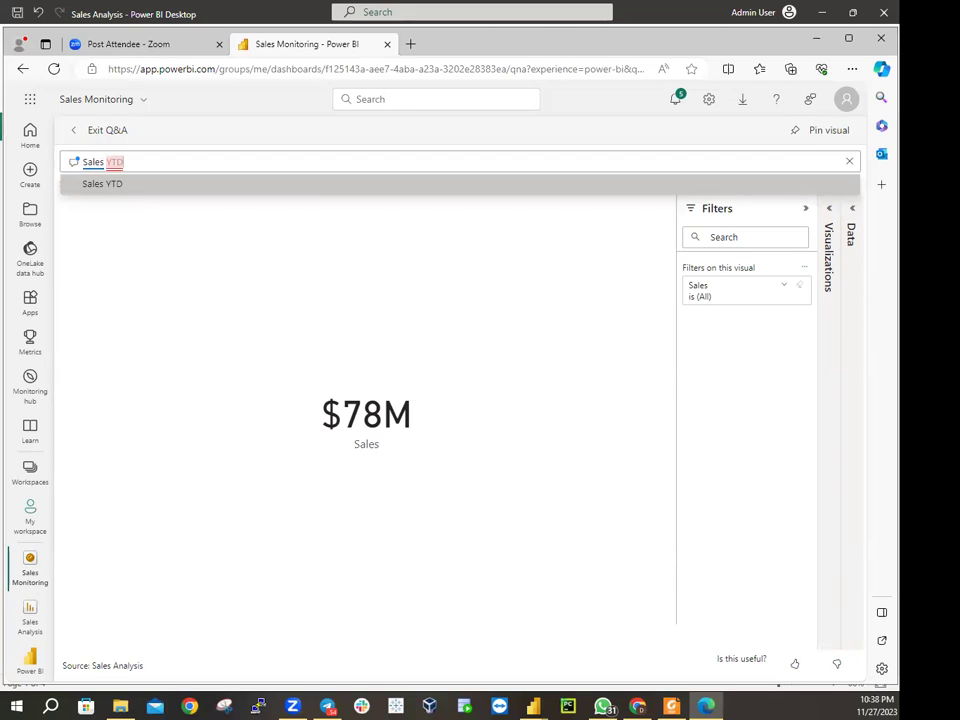
key("Return")
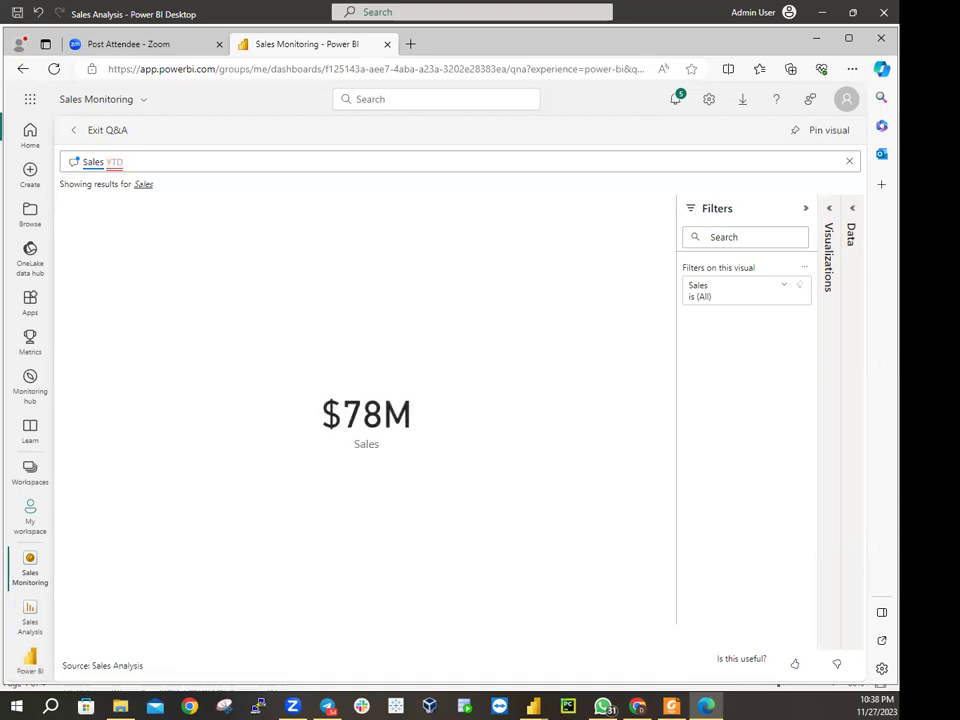
Extend the question to 'Sales YTD in year FY2020' and review the resulting FY2020 table
type("in year")
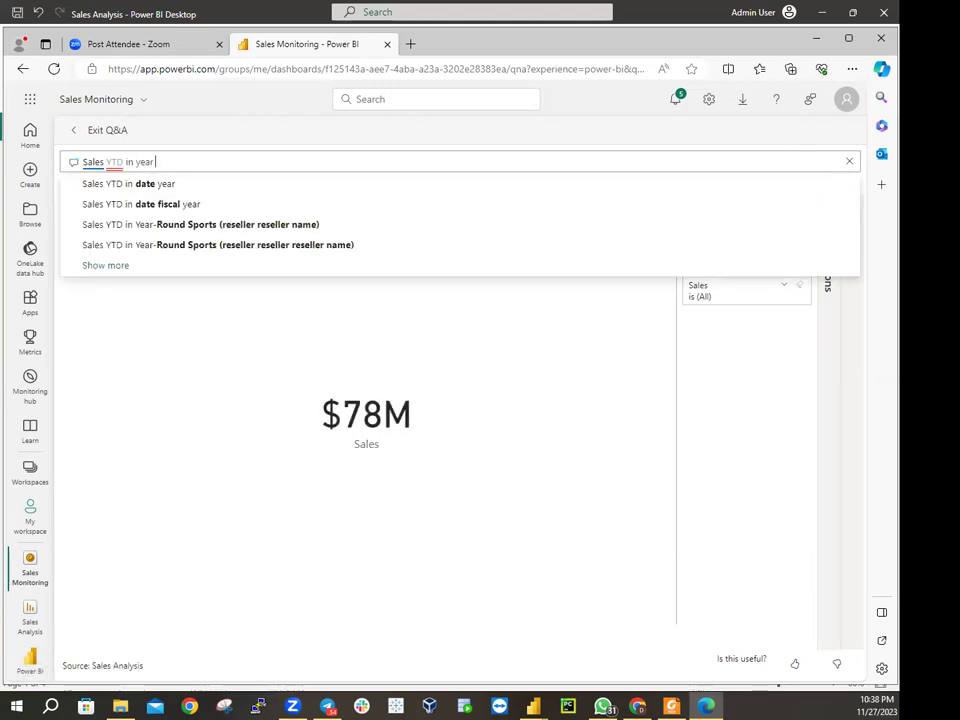
type(" F")
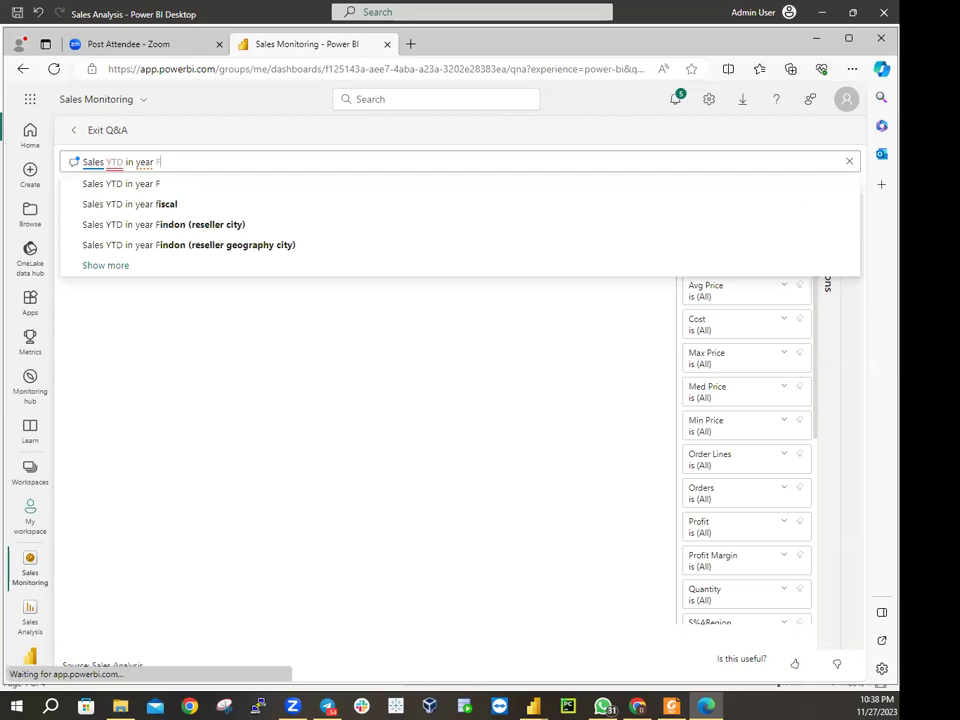
type("Y2")
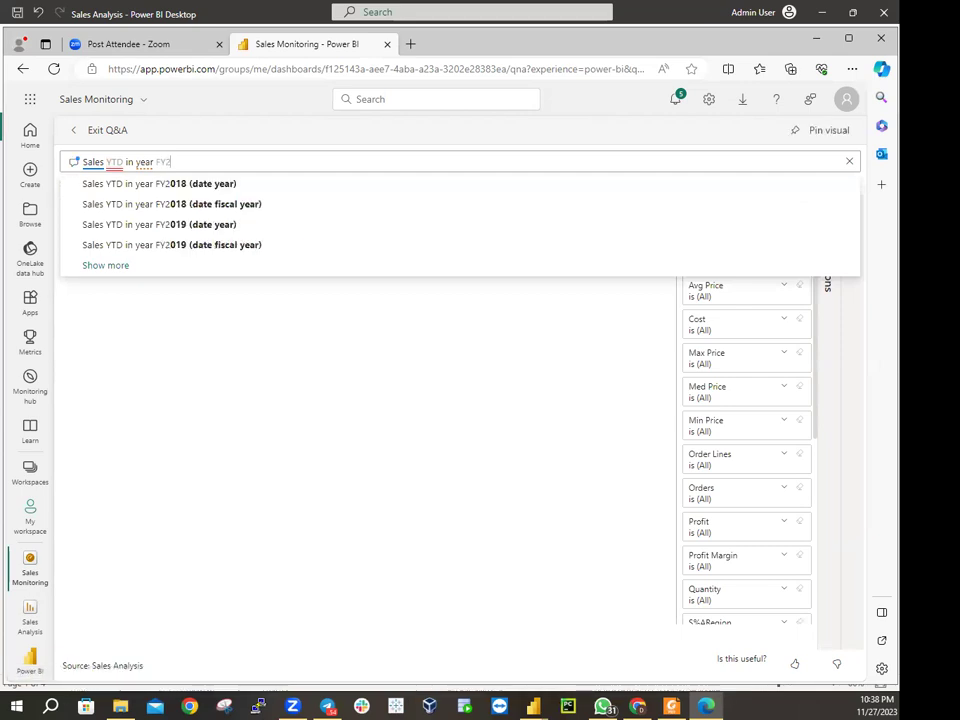
type("020")
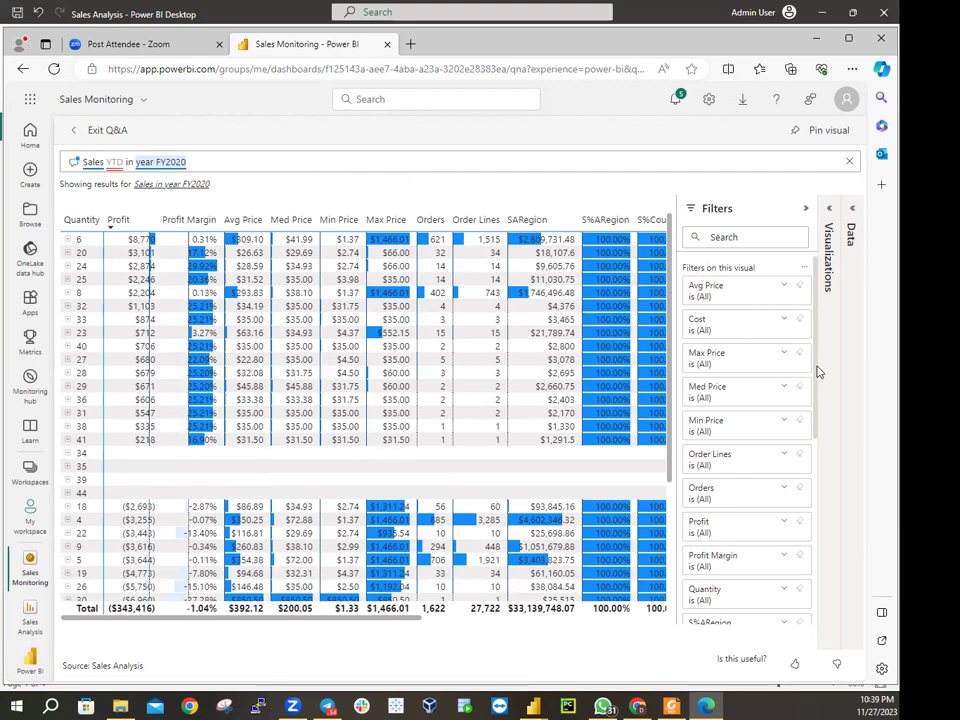
left_click_drag(817, 372, 814, 424)
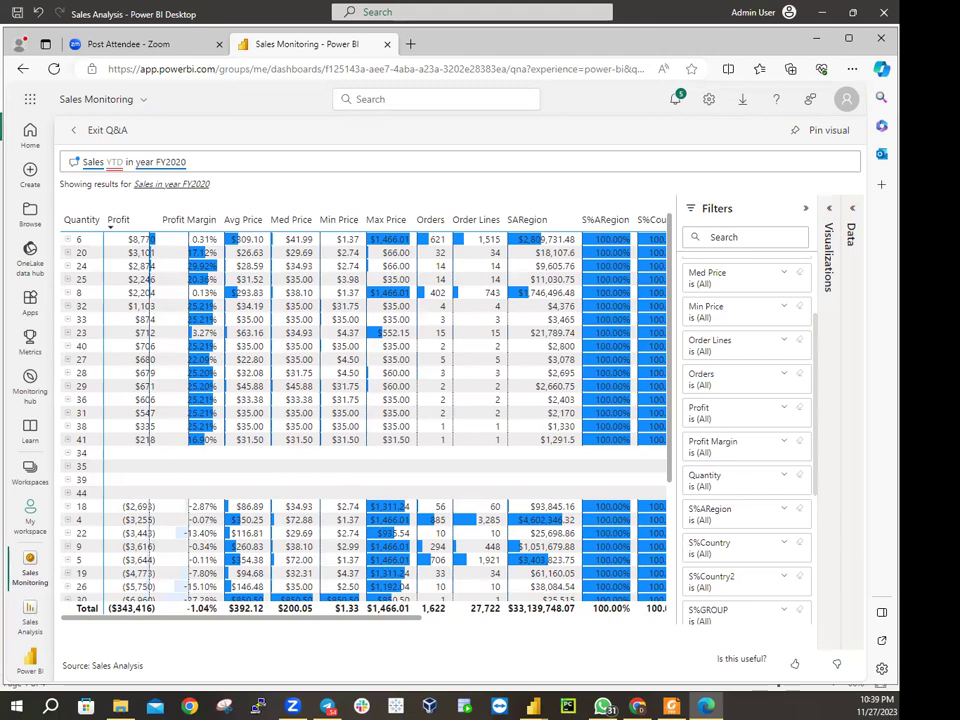
left_click(194, 161)
Clear the Q&A box and retype the question as just 'in year FY2020'
key("BackSpace")
key("BackSpace")
key("BackSpace")
key("BackSpace")
key("BackSpace")
key("BackSpace")
key("BackSpace")
key("BackSpace")
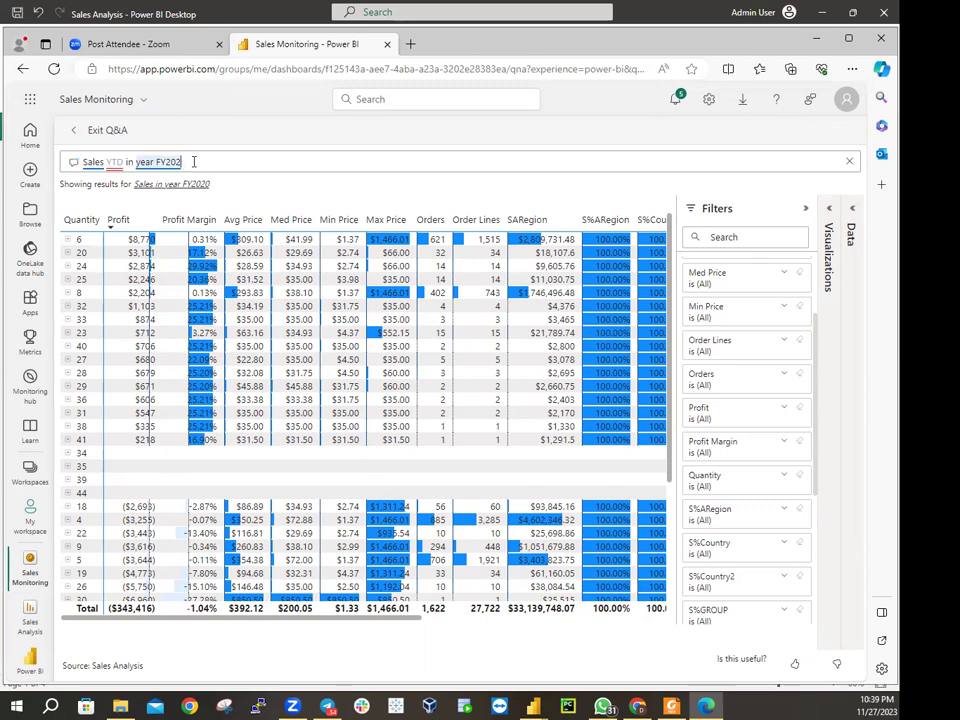
key("BackSpace")
key("BackSpace")
key("BackSpace")
key("BackSpace")
key("BackSpace")
key("BackSpace")
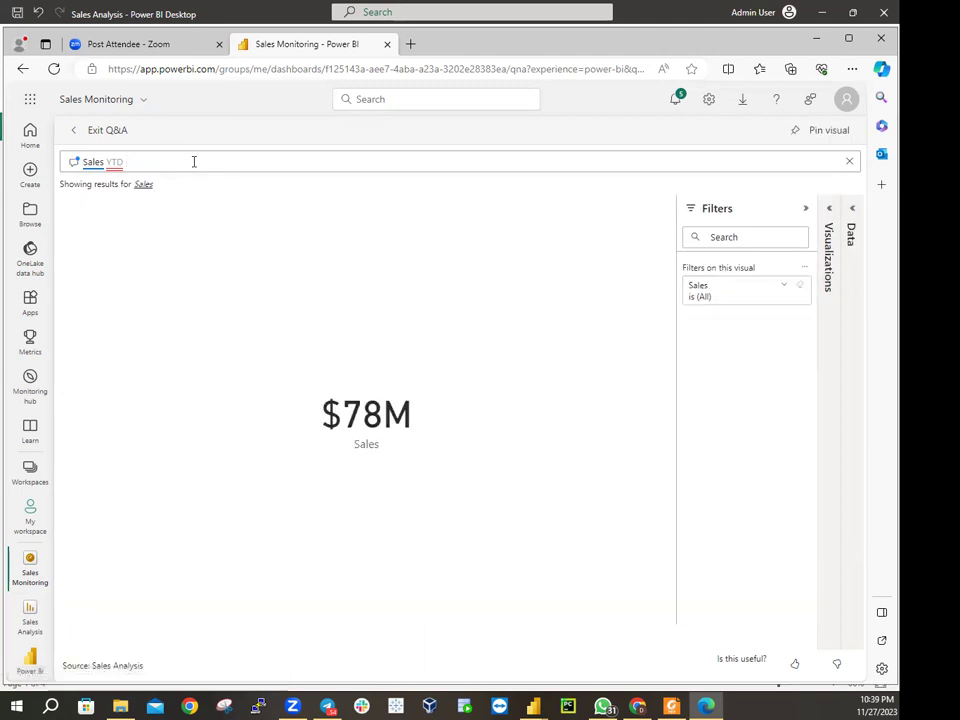
key("BackSpace")
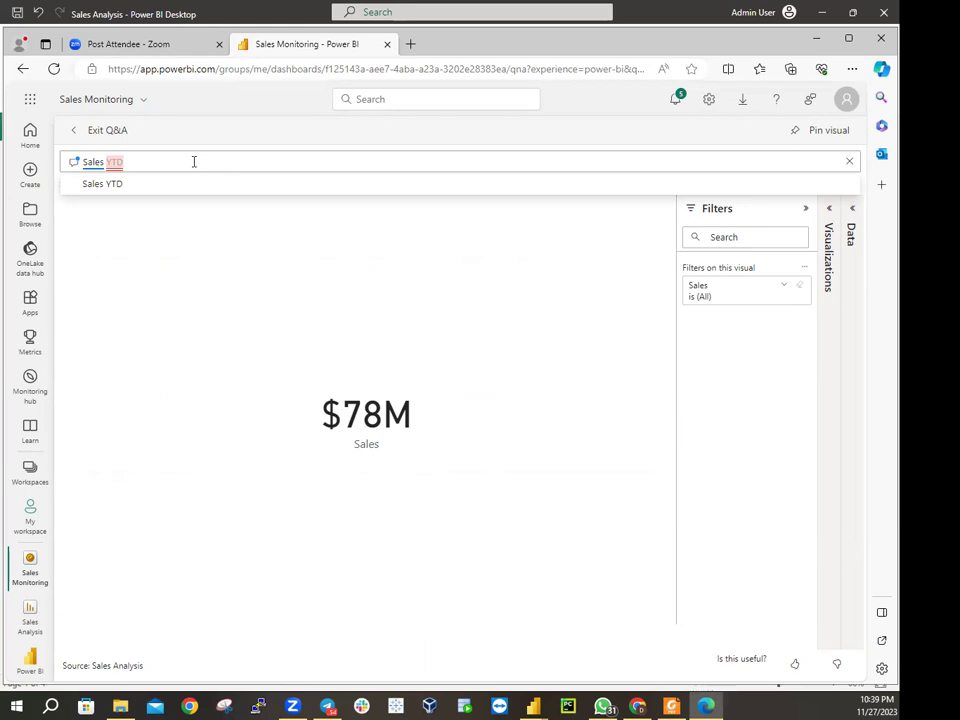
key("BackSpace")
key("BackSpace")
key("BackSpace")
key("BackSpace")
key("BackSpace")
key("BackSpace")
key("BackSpace")
key("BackSpace")
key("BackSpace")
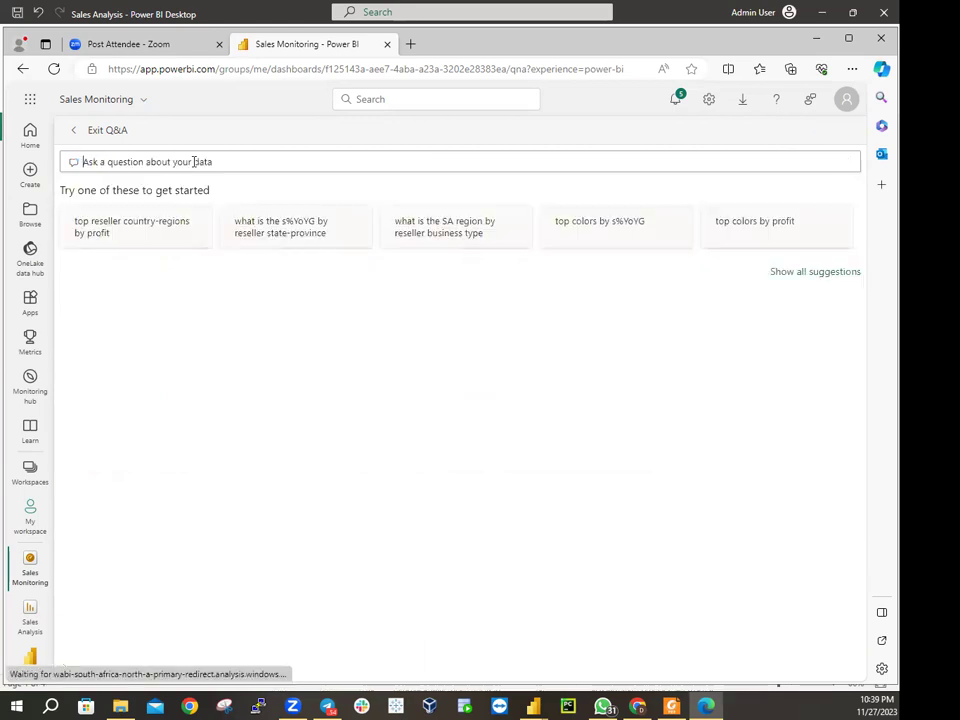
type("in")
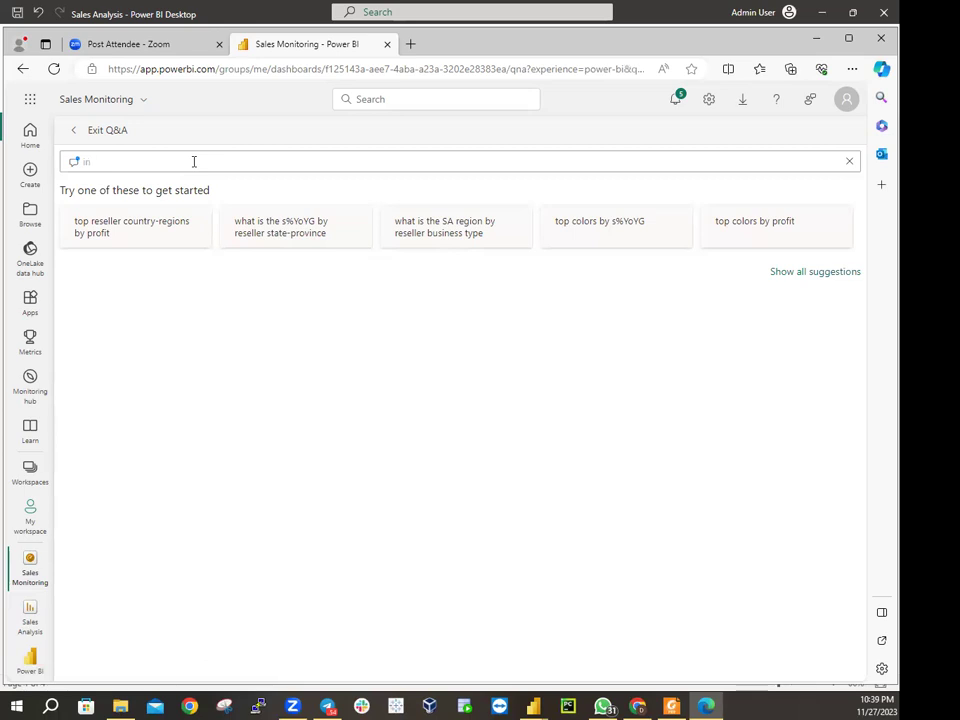
type(" yea")
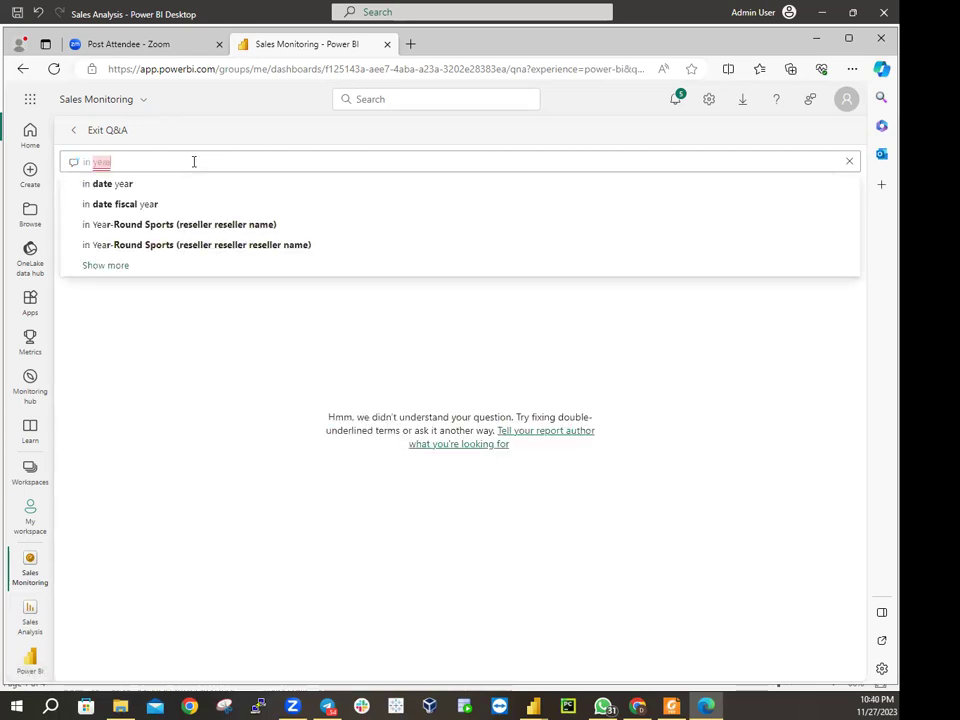
type("r F")
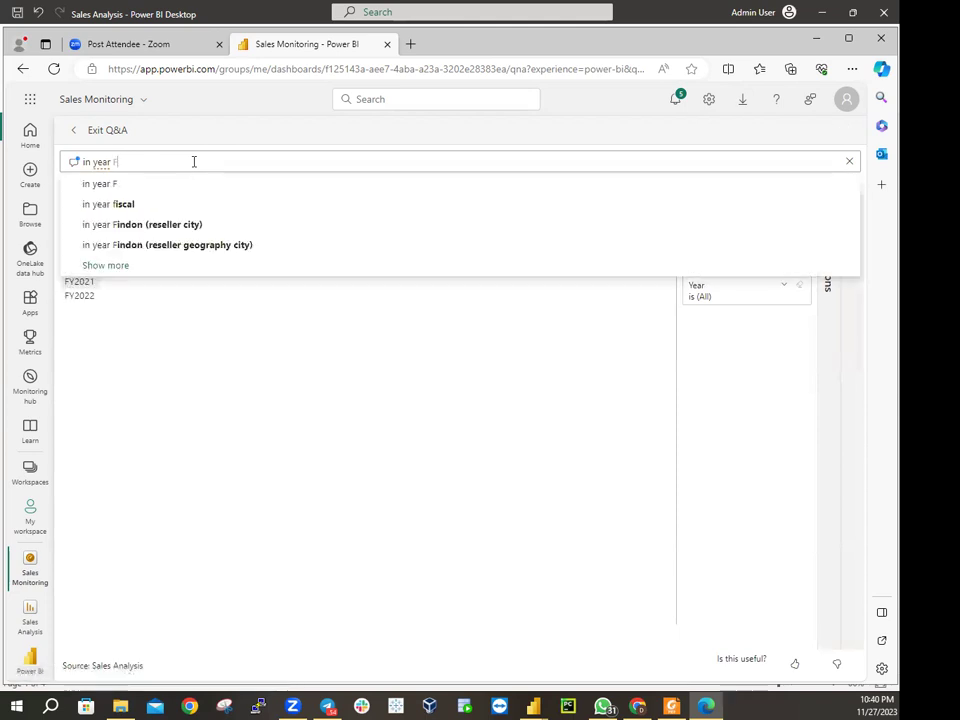
type("Y202")
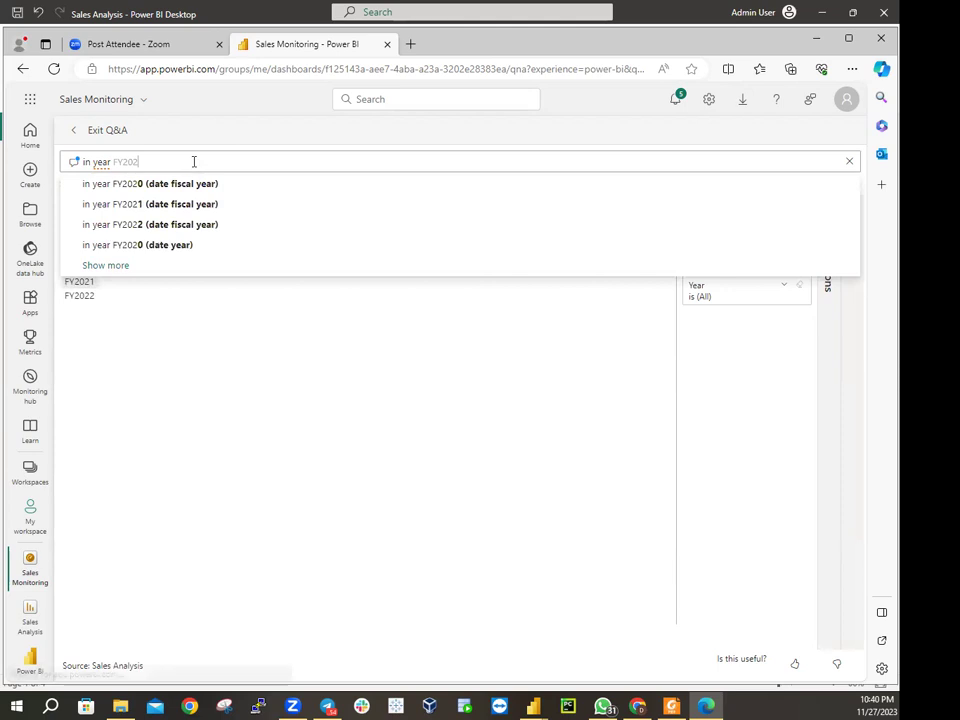
type("0")
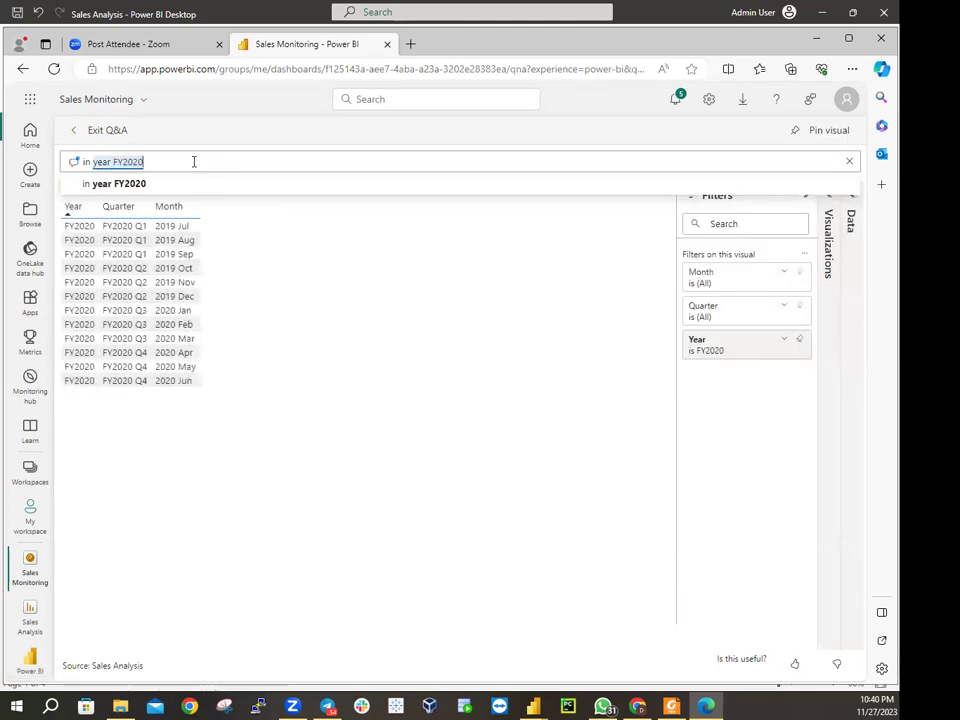
Replace the fiscal-year question with 'Sales YTD', fixing typos, and pick the Sales YTD suggestion
key("BackSpace")
key("BackSpace")
key("BackSpace")
key("BackSpace")
key("BackSpace")
key("BackSpace")
key("BackSpace")
key("BackSpace")
key("BackSpace")
key("BackSpace")
key("BackSpace")
key("BackSpace")
key("BackSpace")
key("BackSpace")
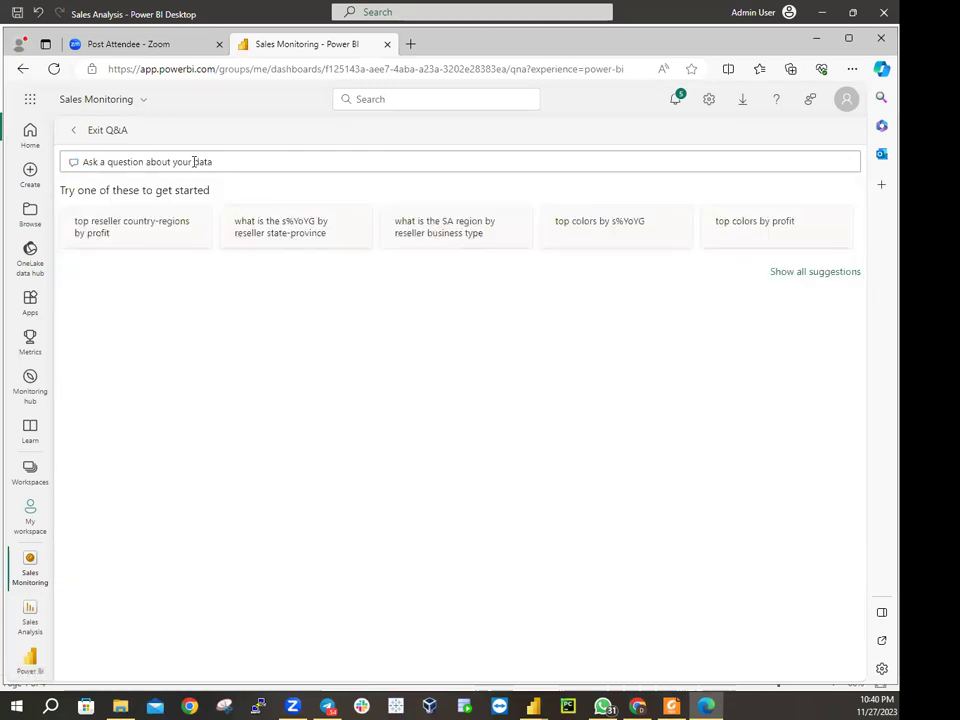
type("Sales")
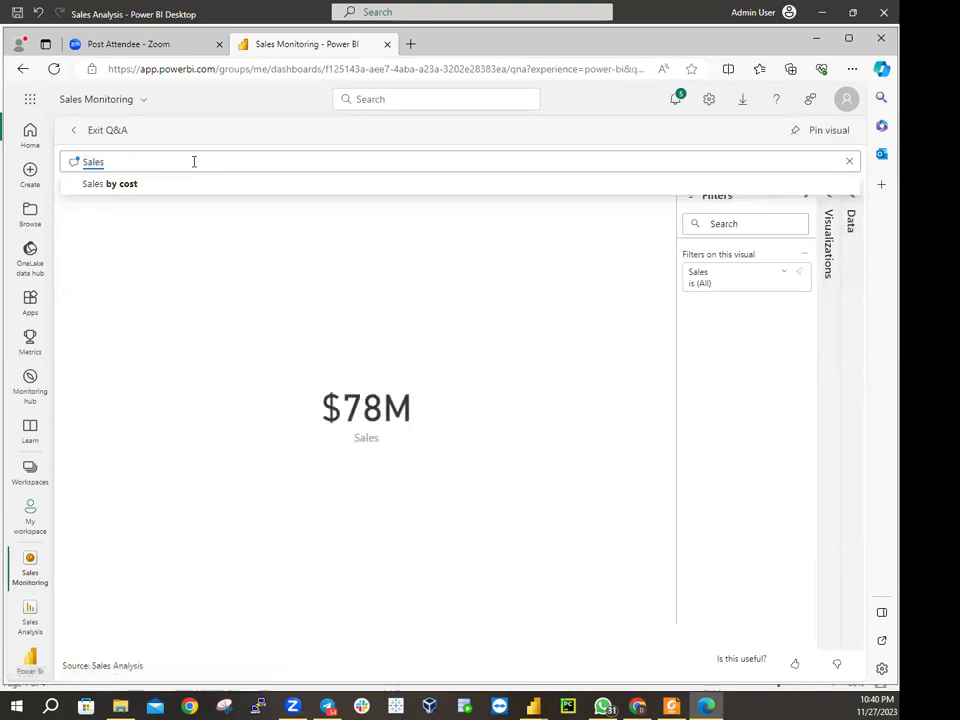
type(" T")
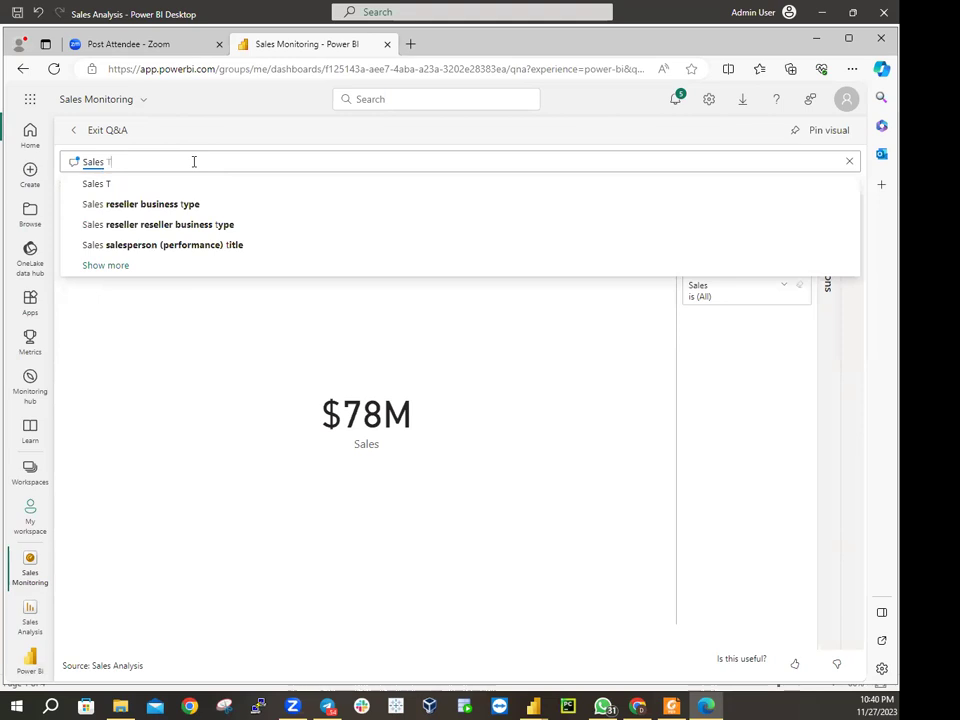
key("BackSpace")
type("S")
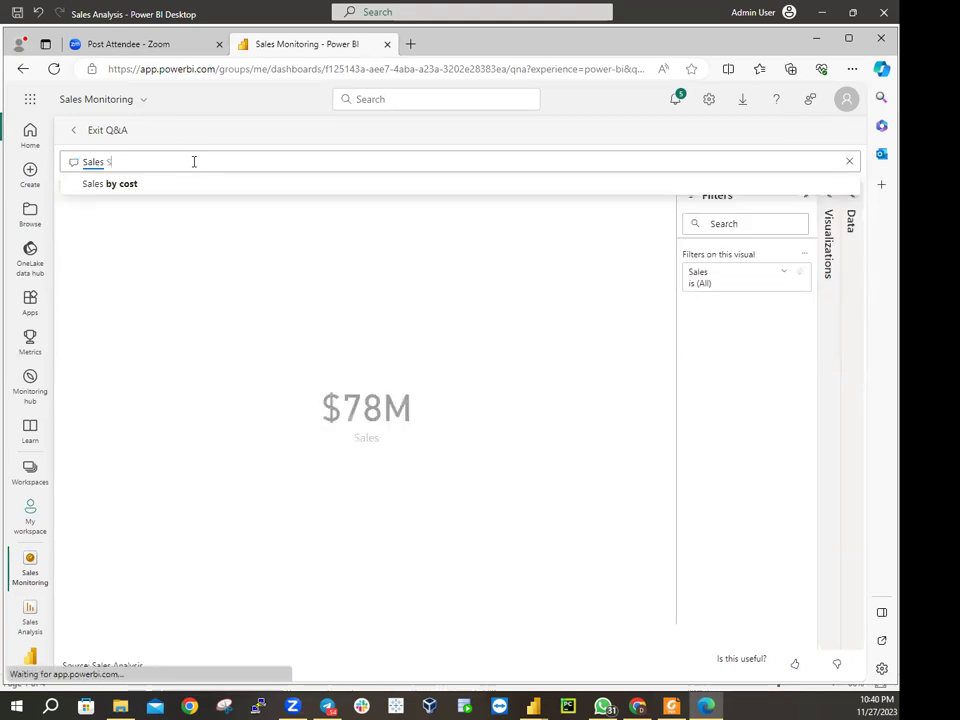
key("BackSpace")
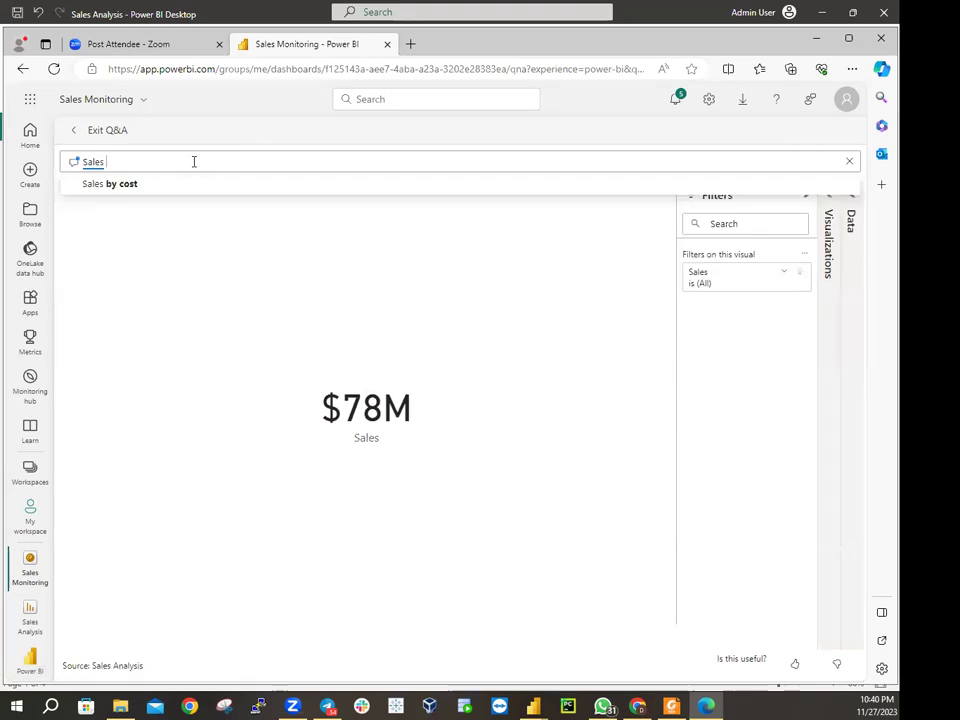
type("yT")
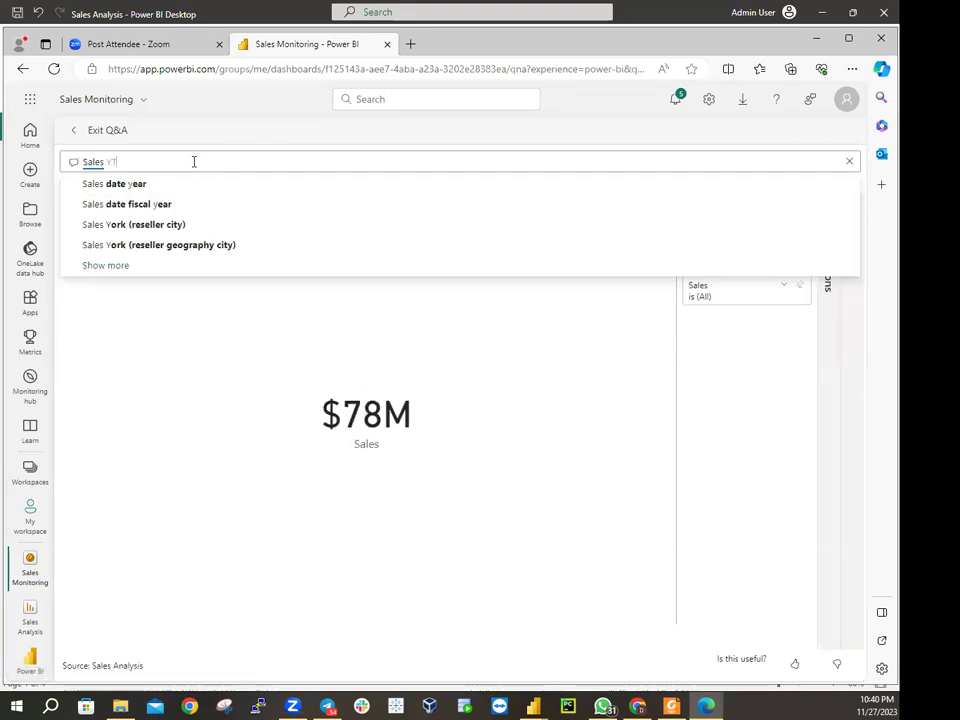
type("D")
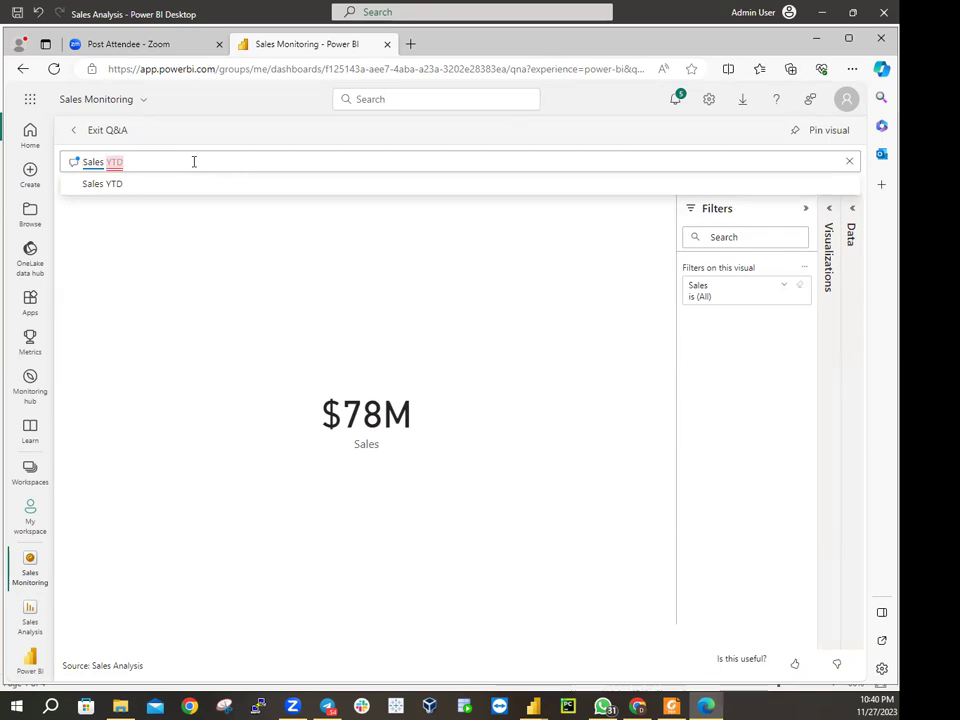
key("Down")
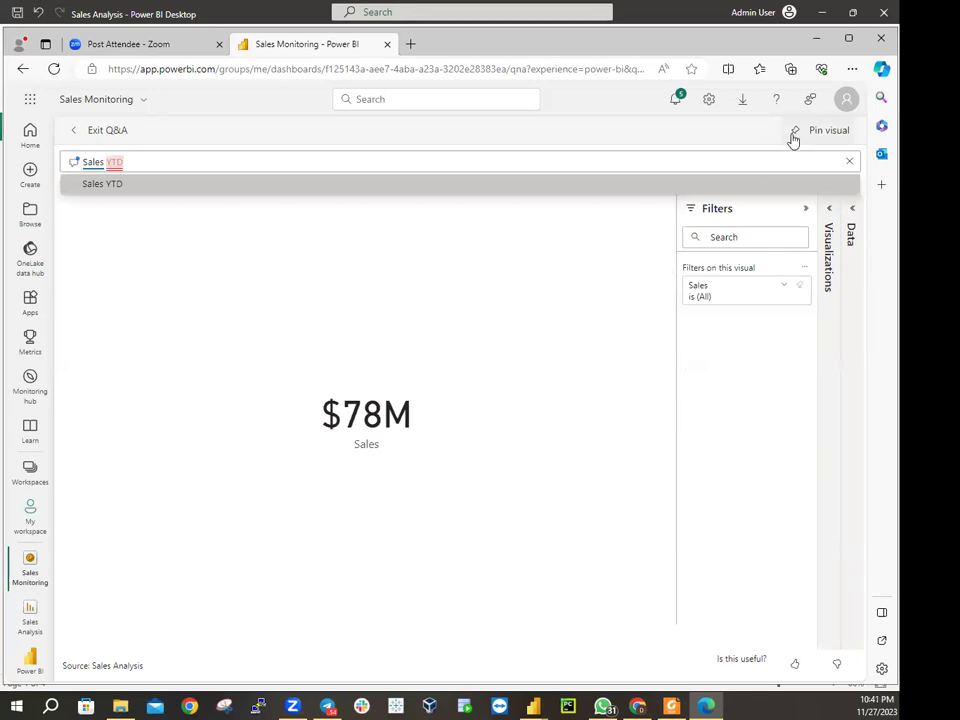
Pin the $78M Sales YTD card to the existing Sales Monitoring dashboard
left_click(793, 137)
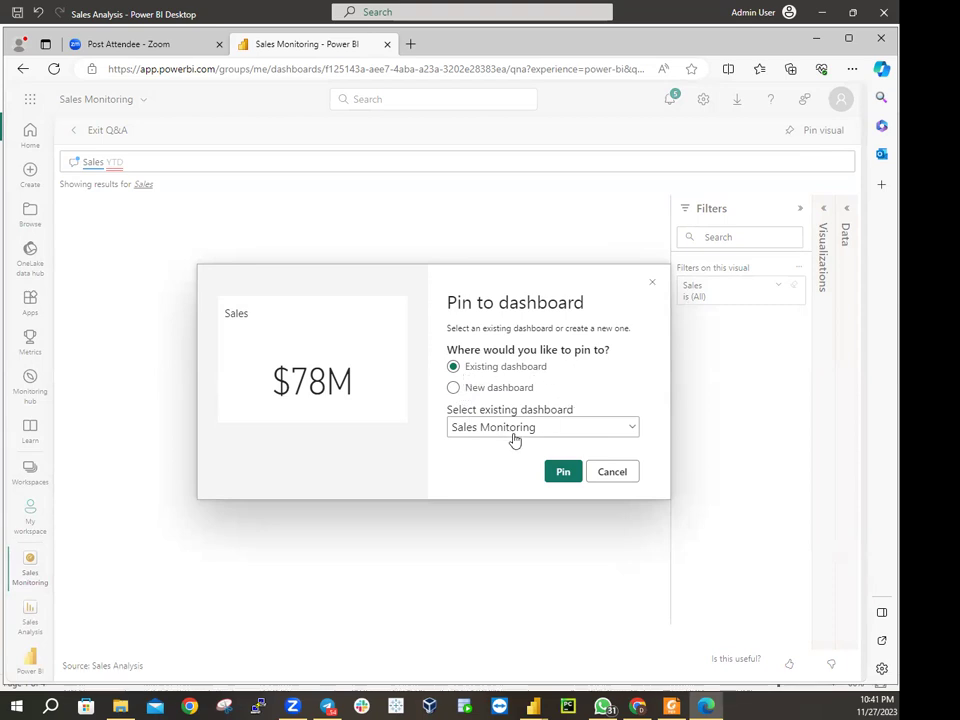
left_click(562, 472)
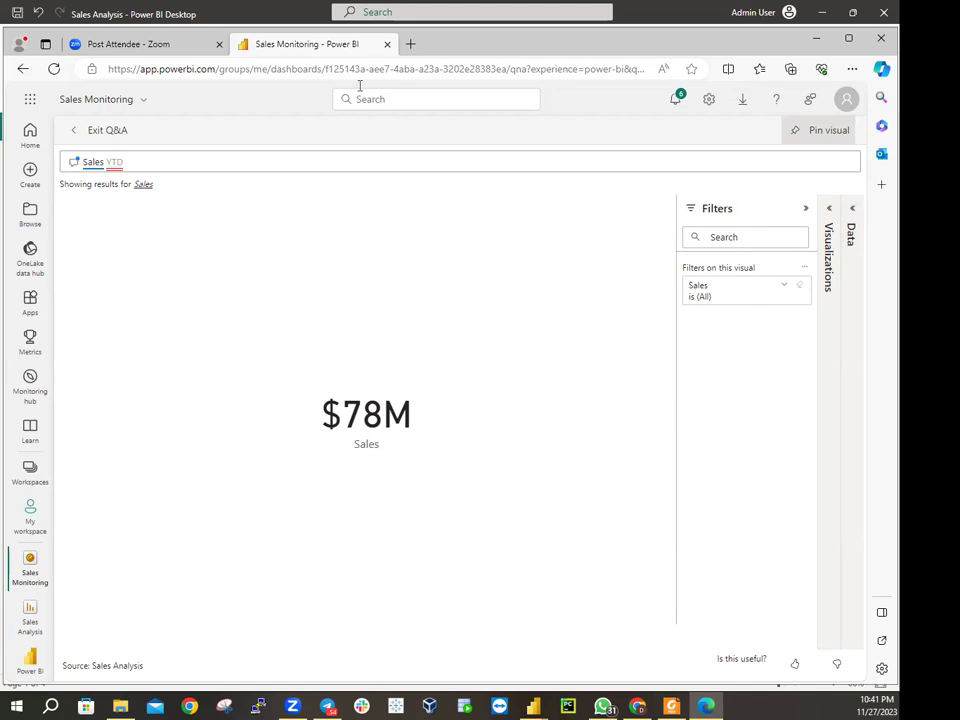
Exit Q&A back to Sales Monitoring, now showing the $78M Sales tile
left_click(92, 140)
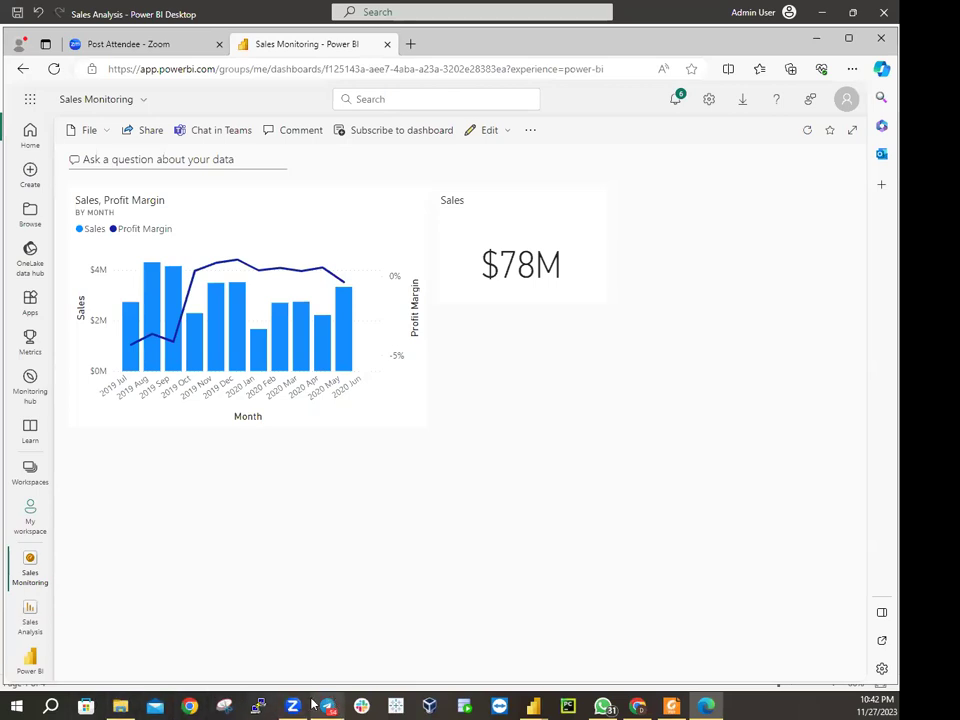
left_click(533, 706)
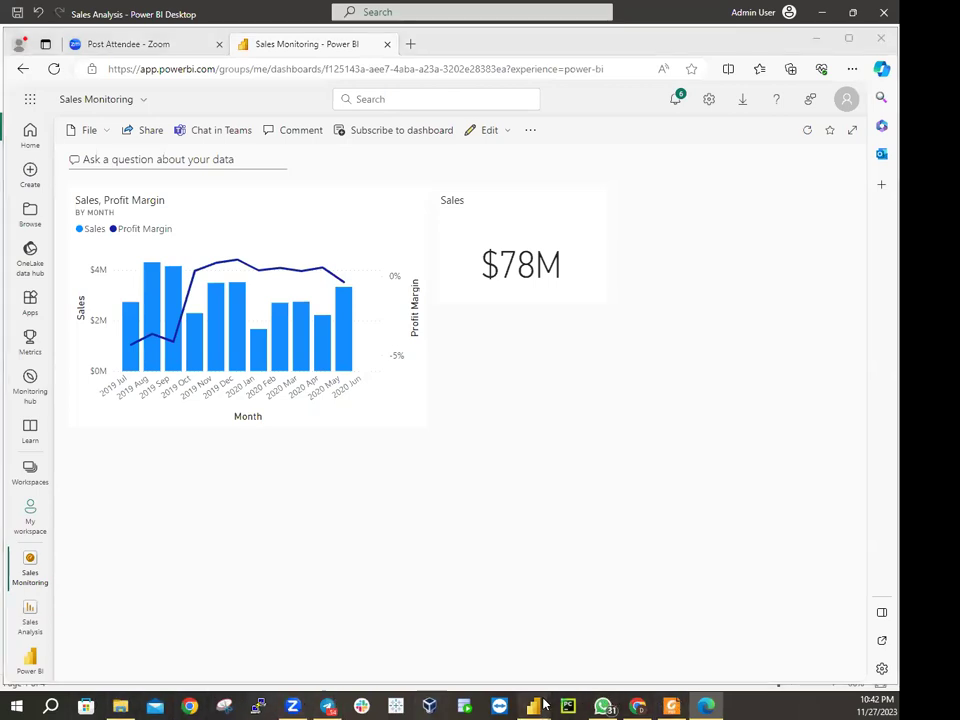
left_click(593, 673)
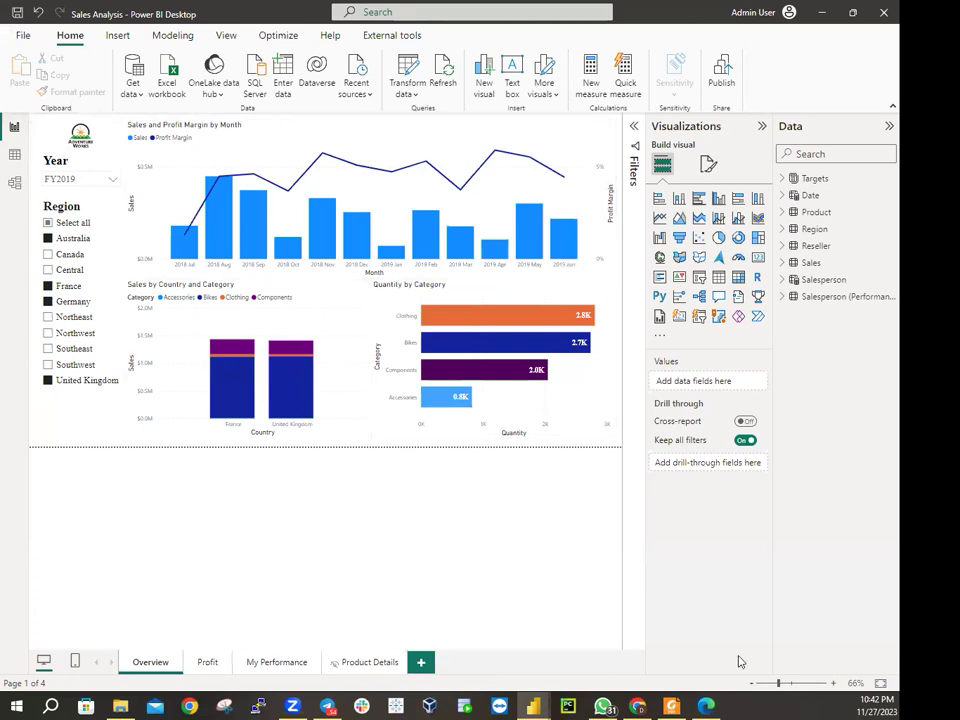
left_click(706, 705)
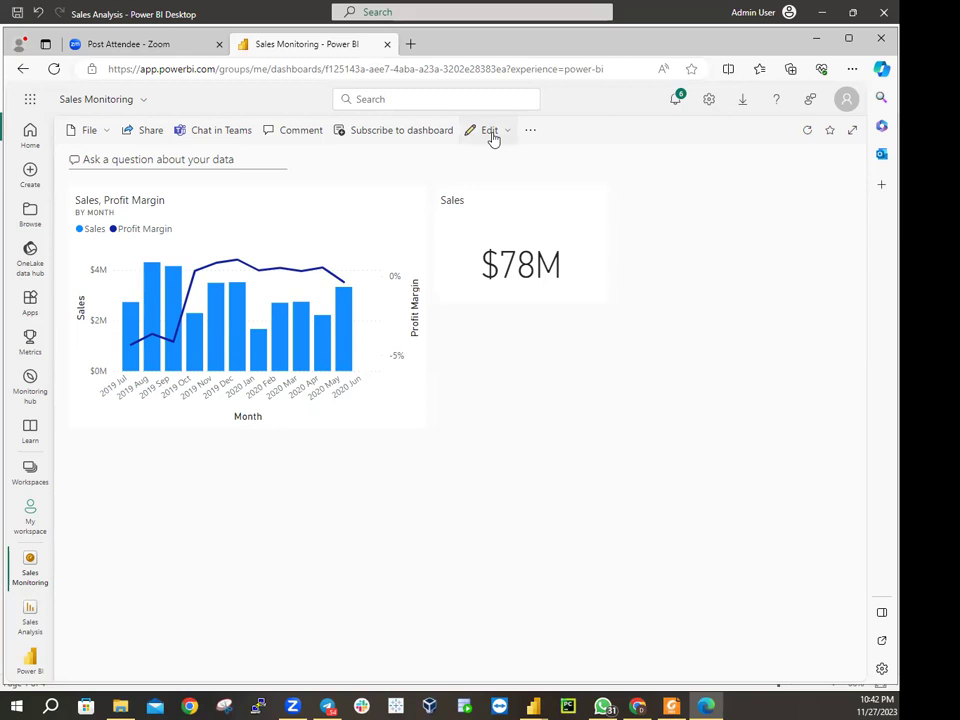
Add a new tile to Sales Monitoring from the Edit menu, choosing Image as its source
left_click(509, 131)
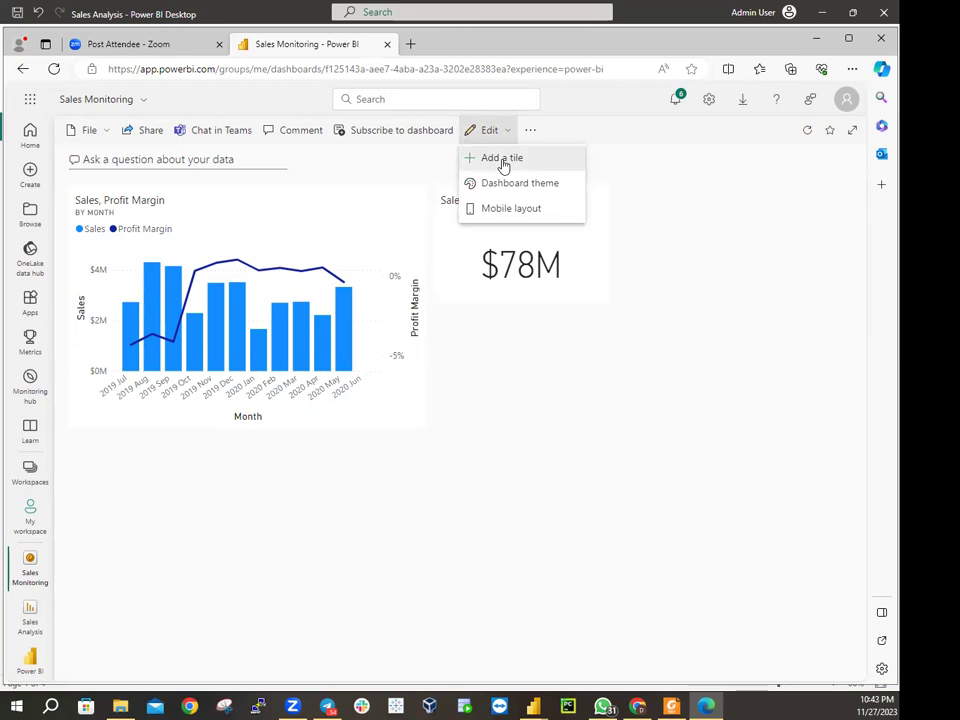
left_click(503, 161)
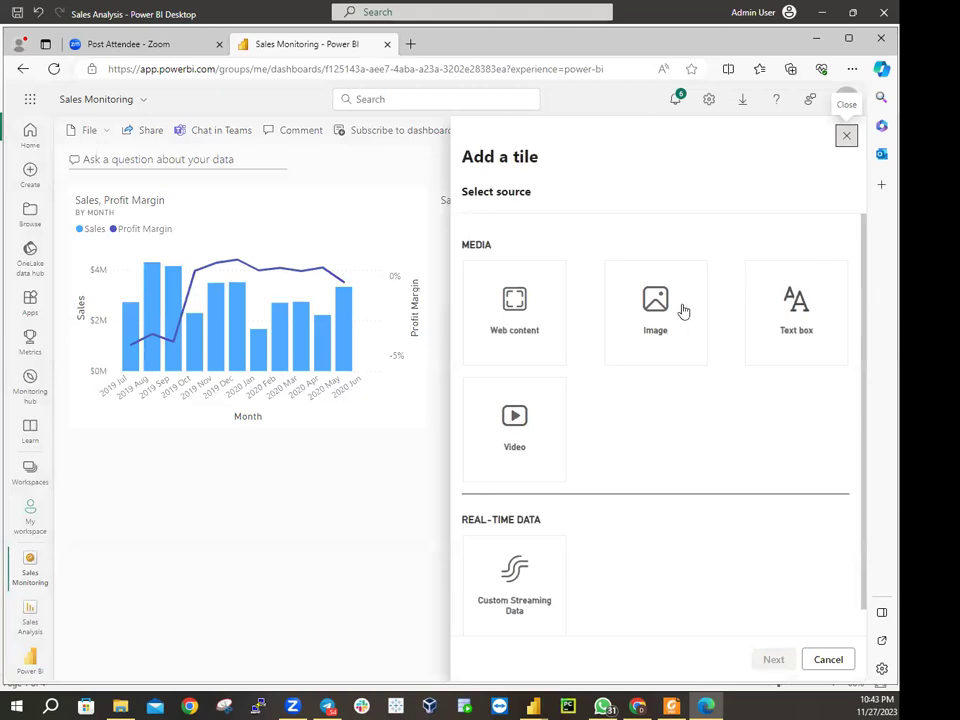
left_click(648, 306)
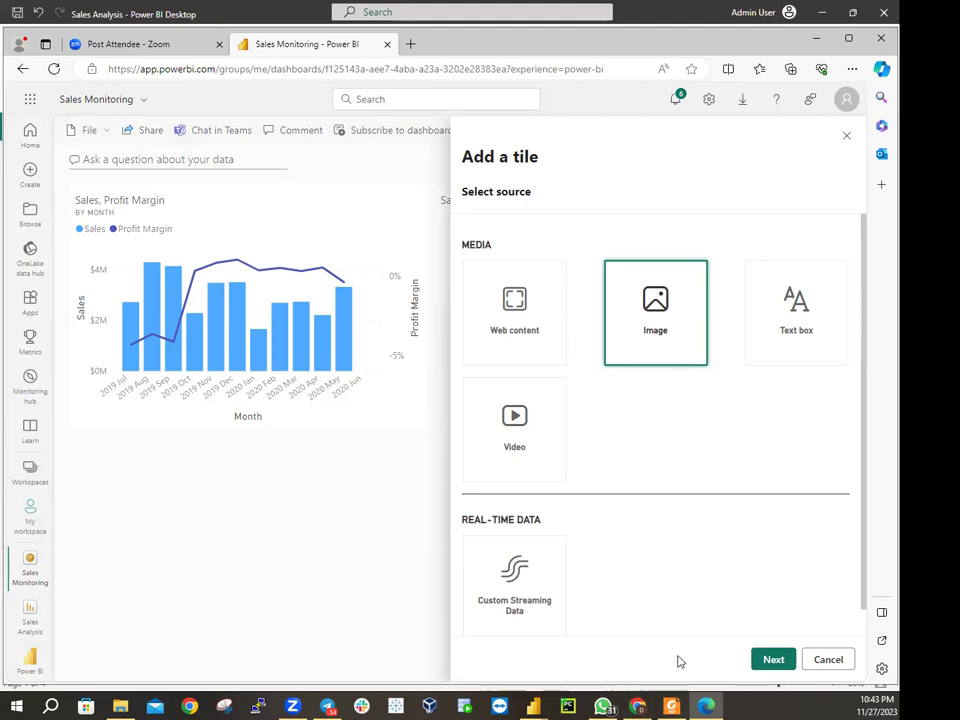
Continue to the Add image tile form and dismiss the URL field's saved-data suggestion
left_click(780, 661)
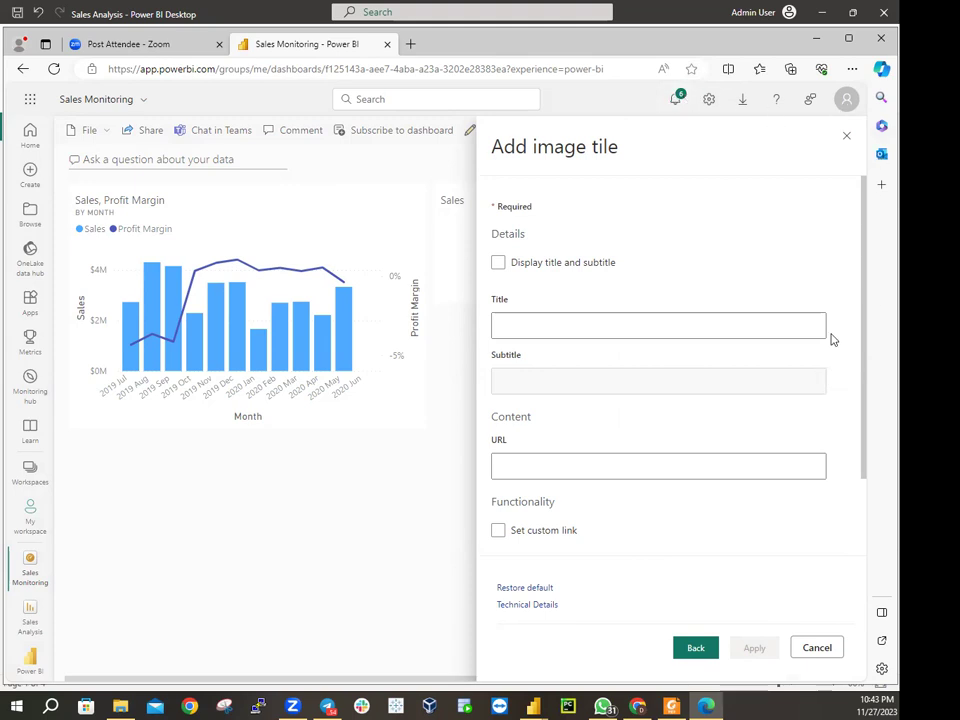
left_click(596, 463)
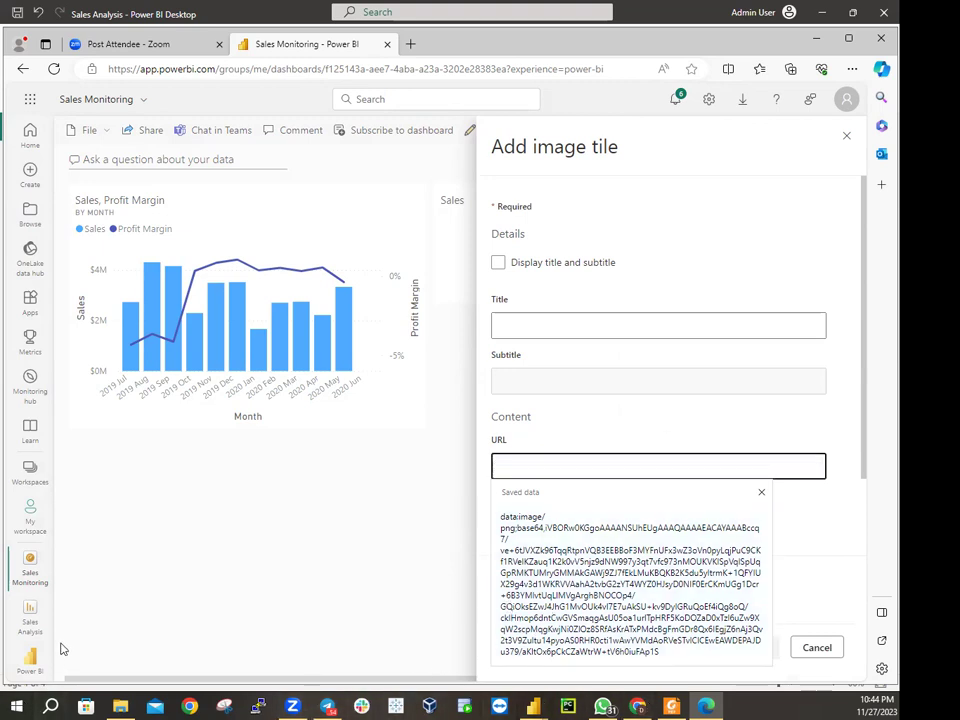
left_click(120, 706)
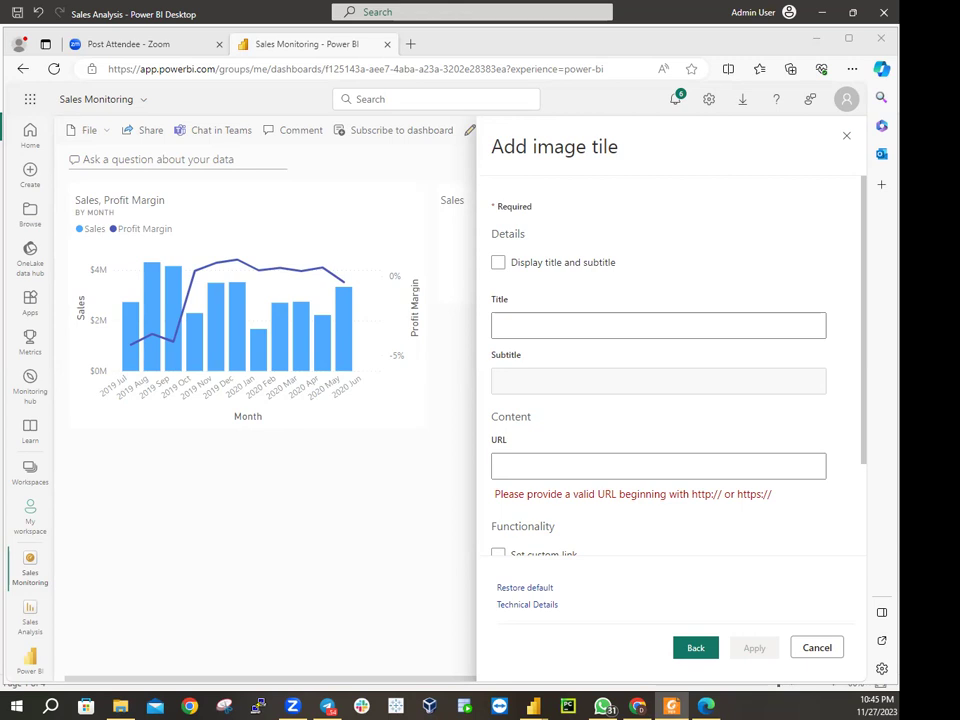
Return to the empty image URL field, dismiss its suggestions, and bring up the logo folder
left_click(566, 460)
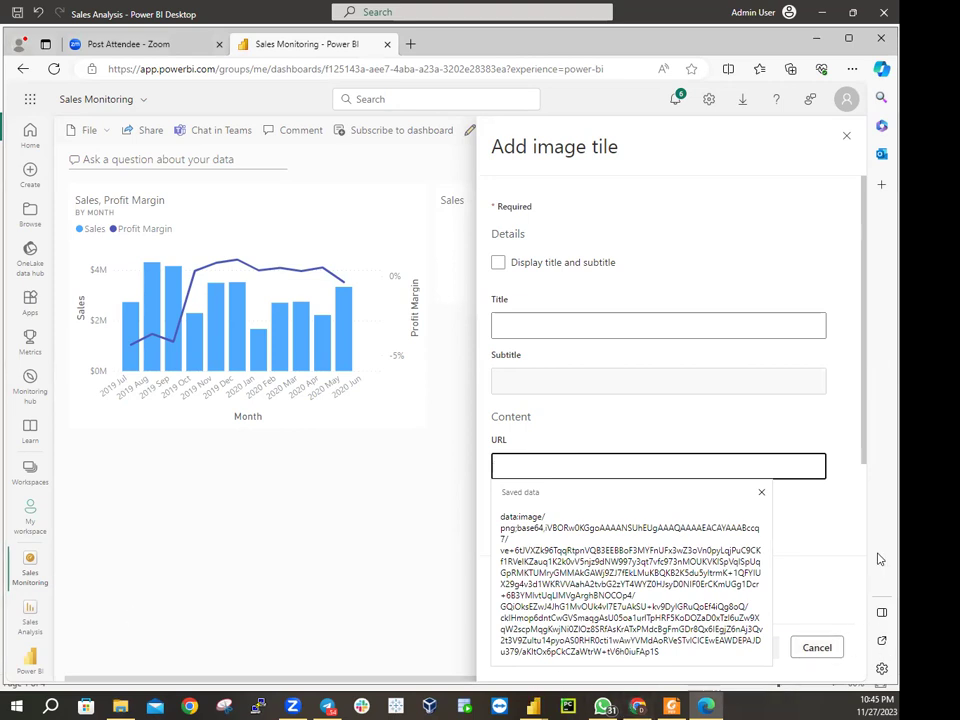
left_click(763, 493)
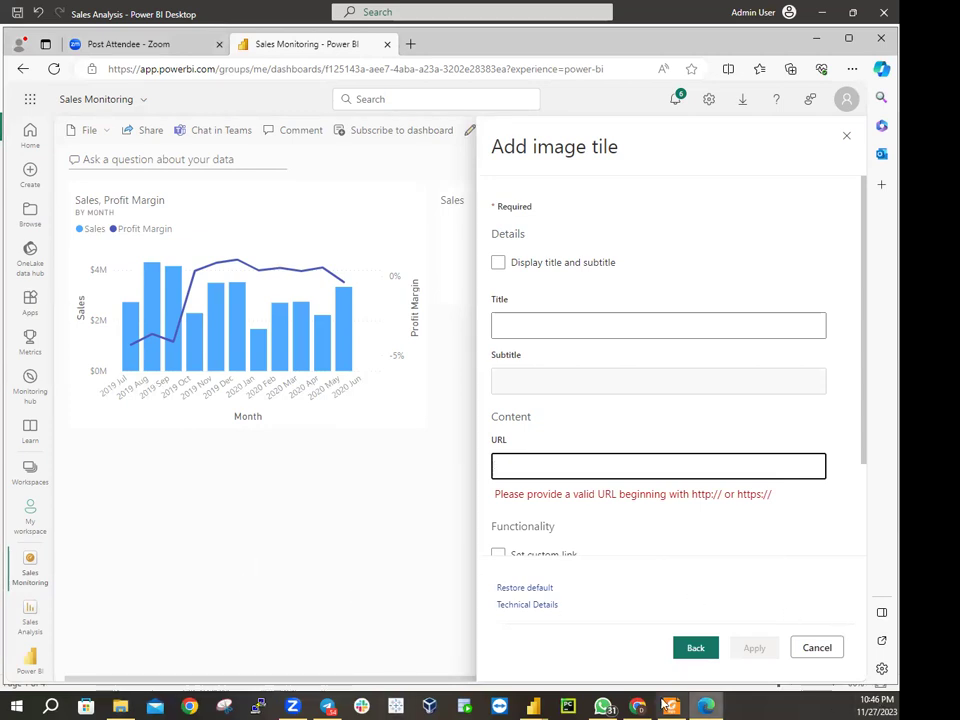
left_click(121, 706)
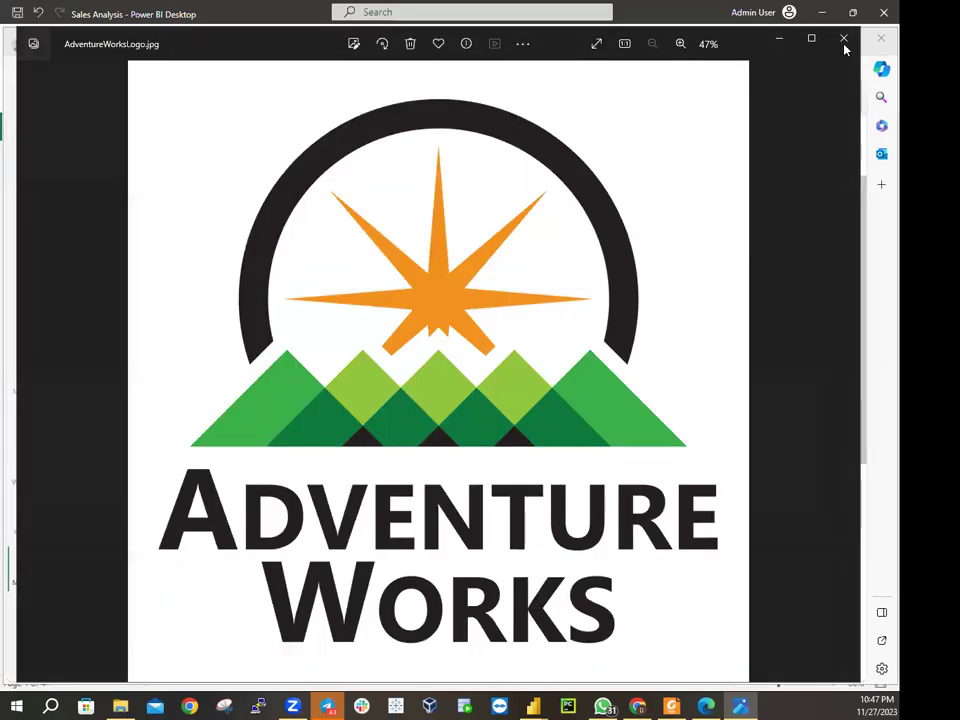
Close the logo preview and select the whole base64 data URL in AdventureWorksLogo_DataURL.txt
left_click(842, 38)
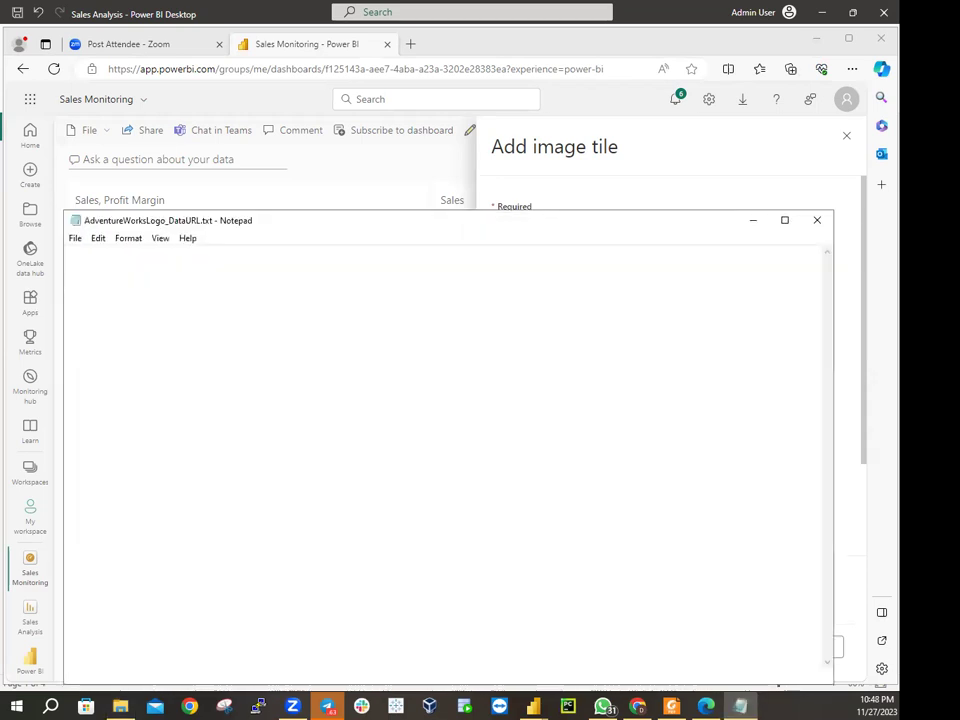
left_click_drag(222, 222, 307, 148)
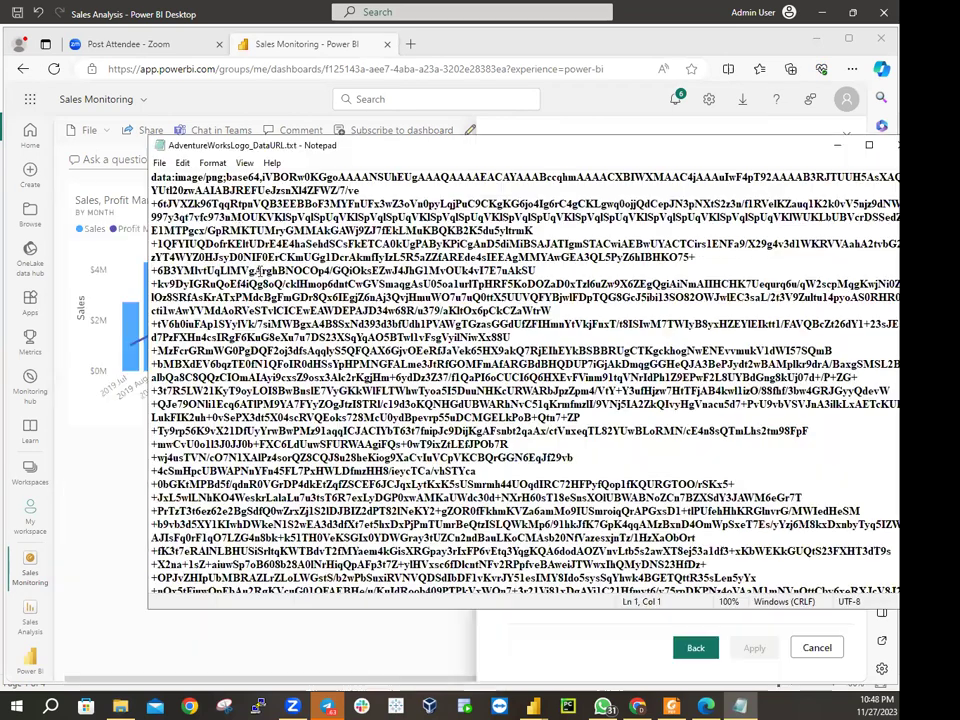
left_click(240, 226)
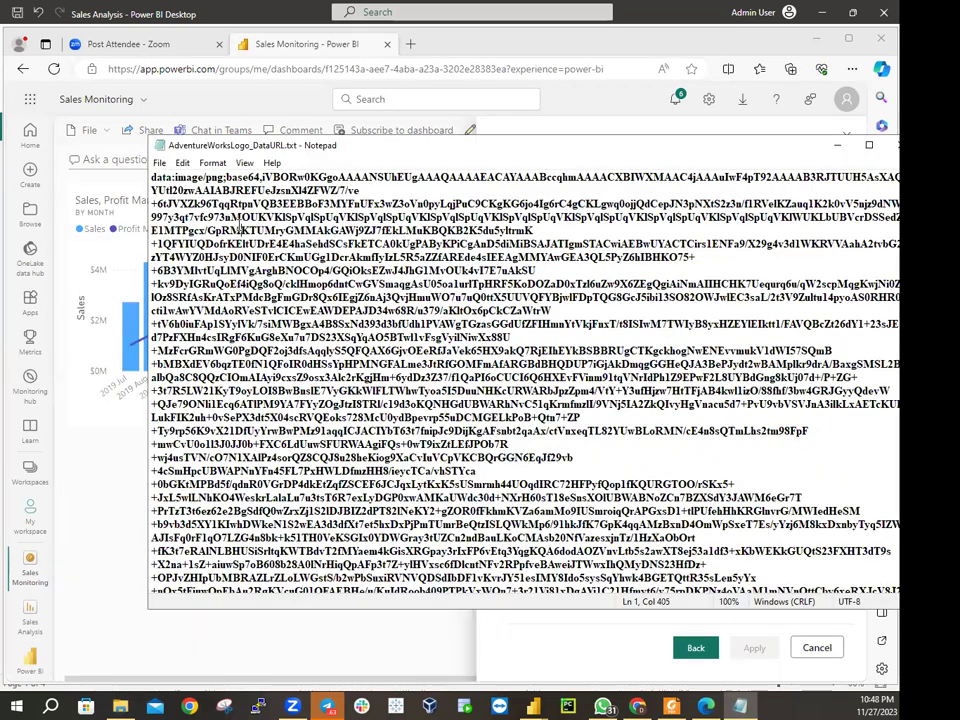
key("ctrl+a")
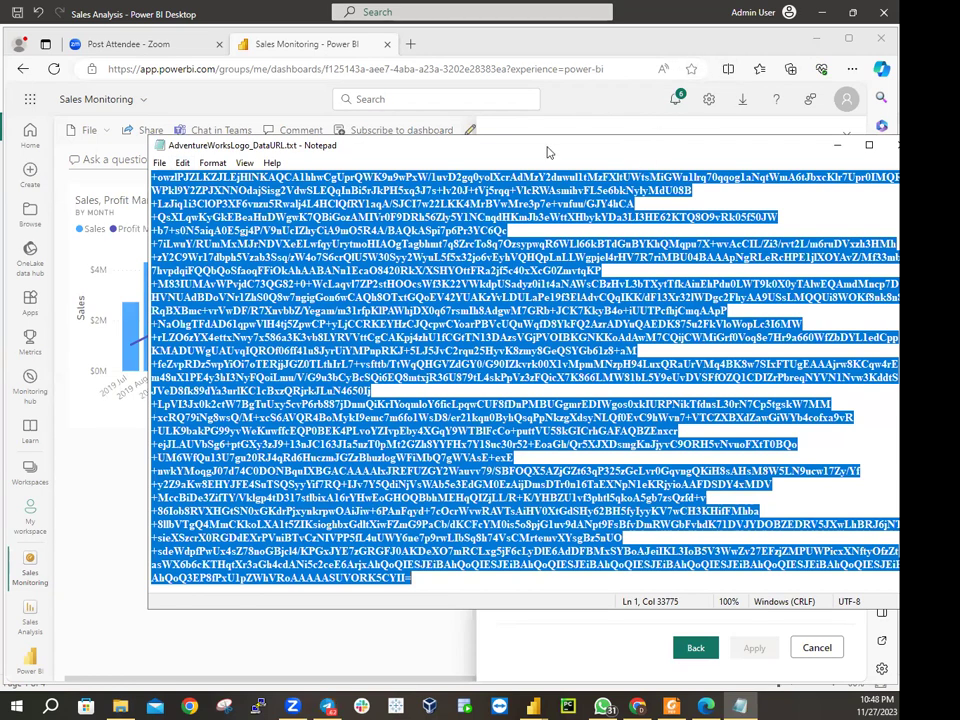
left_click_drag(646, 150, 550, 145)
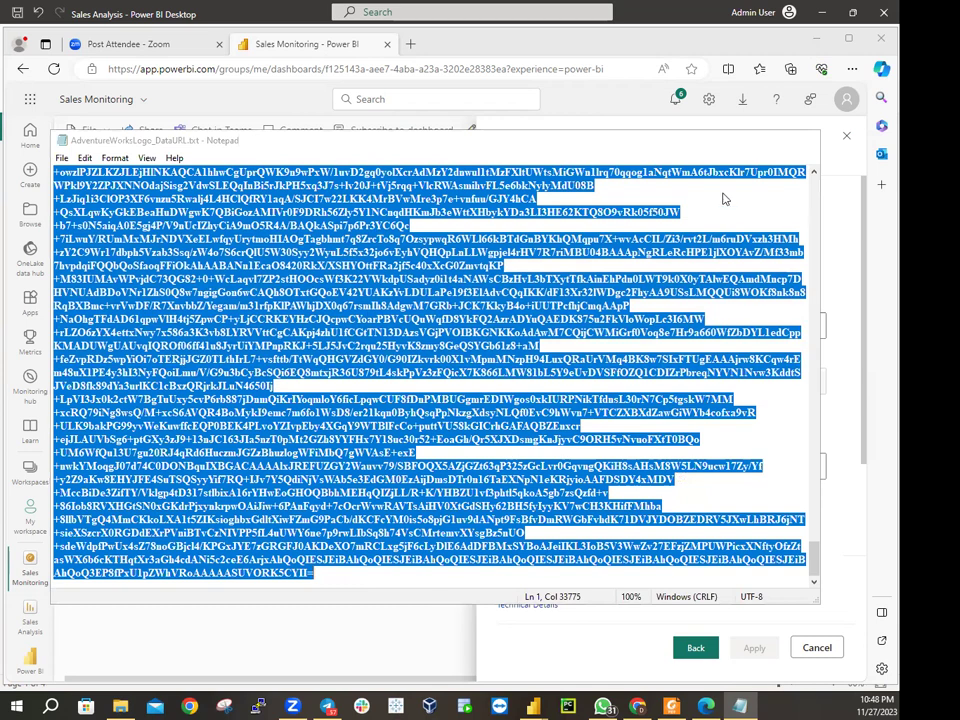
left_click(731, 140)
Paste the logo's base64 data URL as the image tile's URL and apply it
left_click(544, 461)
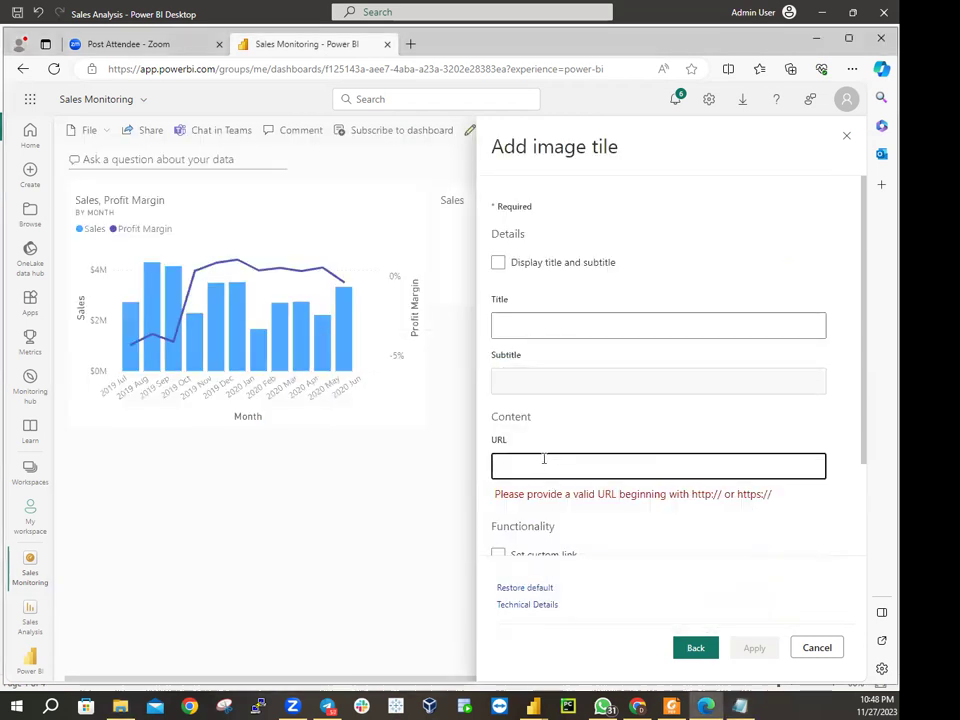
key("ctrl+v")
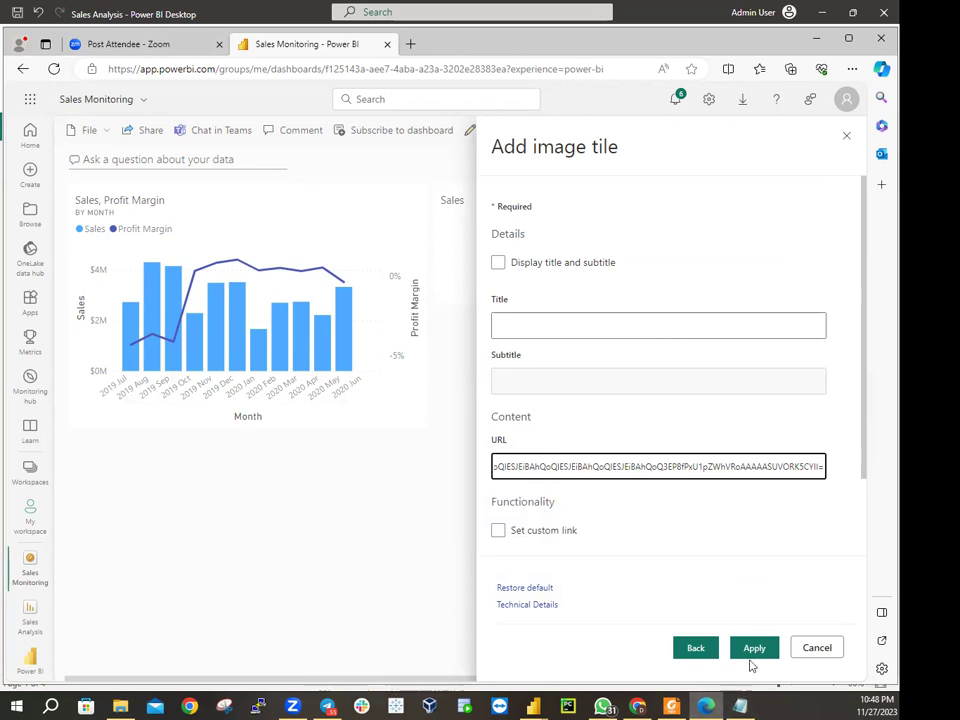
left_click(750, 652)
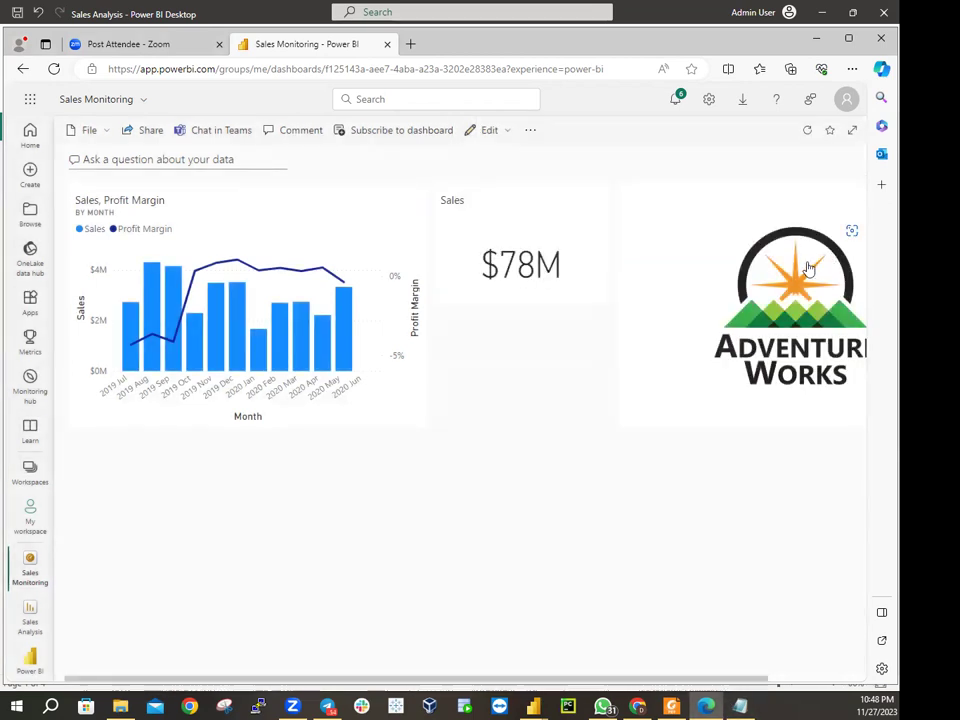
Move the Adventure Works logo tile into the Sales card's spot and resize it to a smaller square
left_click_drag(810, 265, 766, 294)
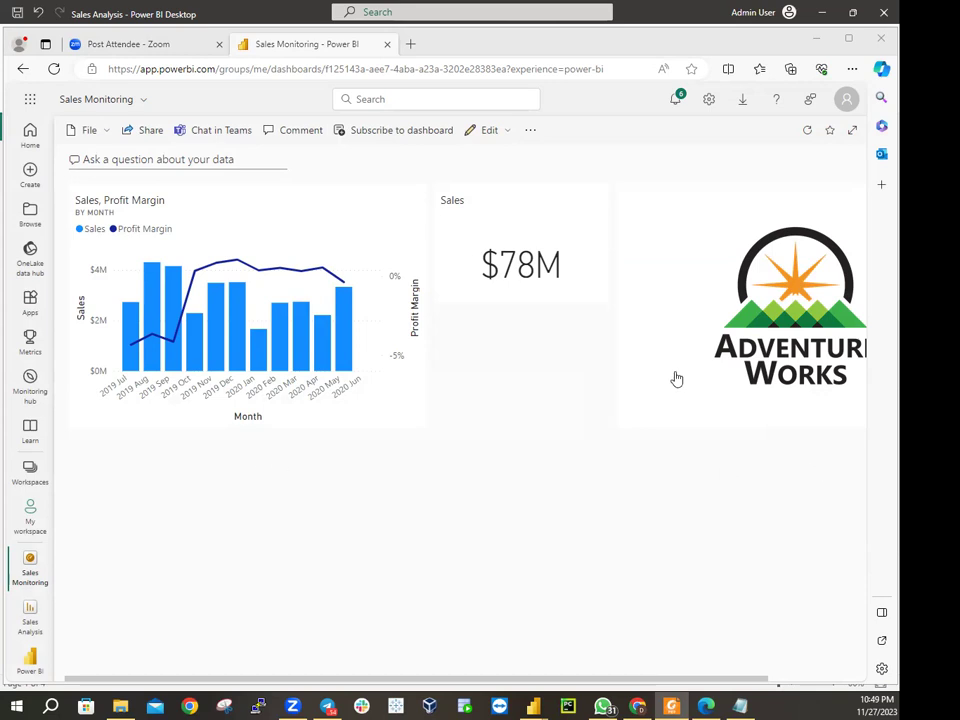
left_click_drag(792, 320, 729, 337)
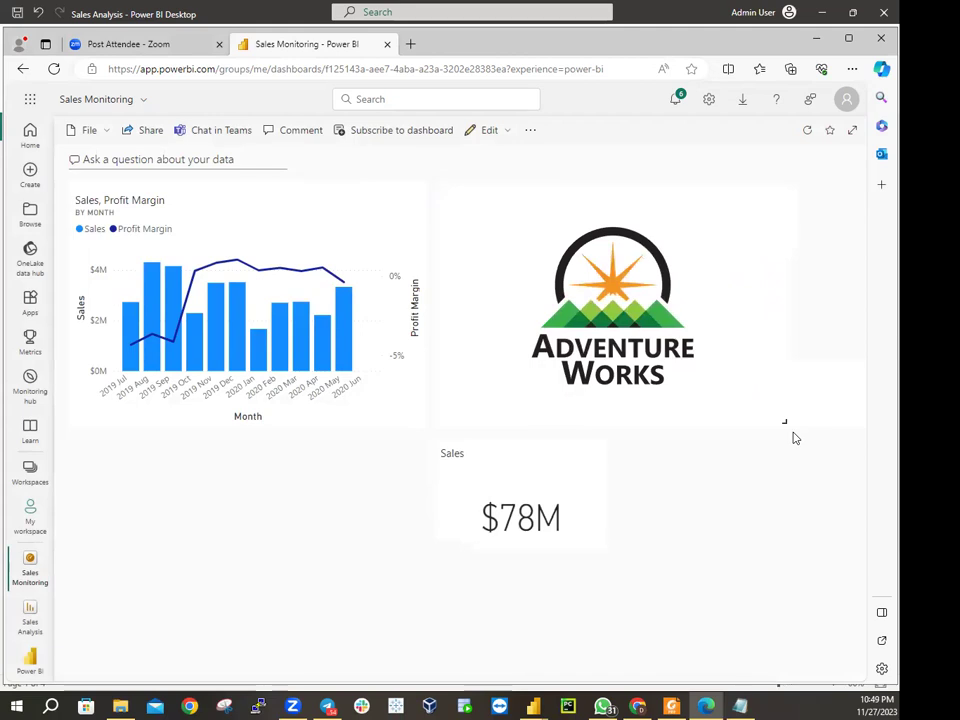
left_click_drag(786, 426, 600, 326)
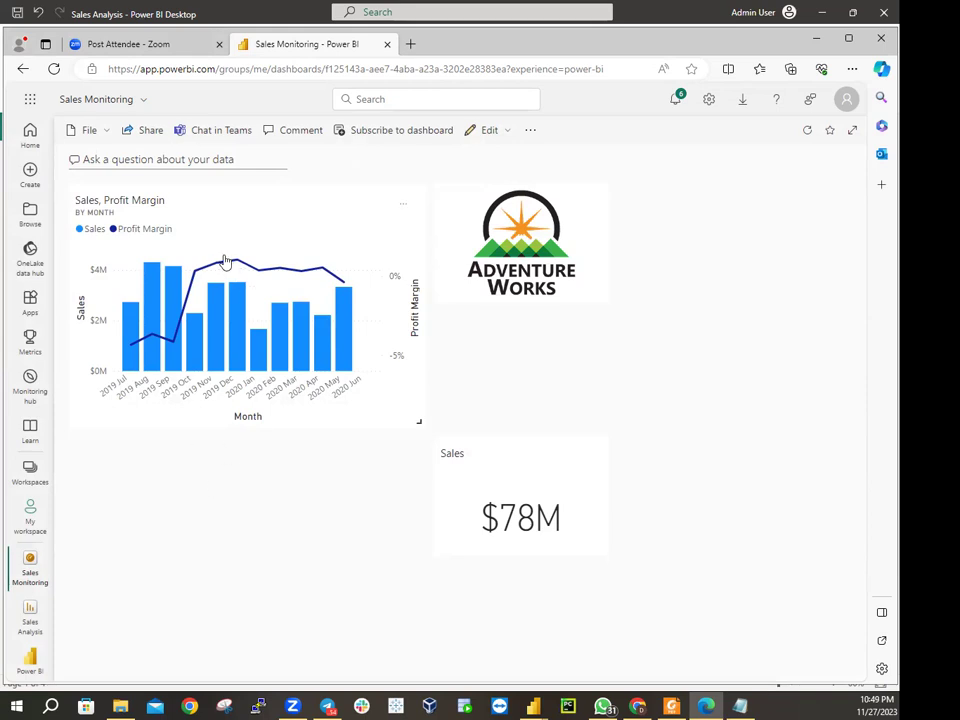
Arrange the logo top-left, the $78M Sales card beneath it, and the Sales, Profit Margin chart beside them
left_click_drag(212, 229, 220, 450)
left_click_drag(500, 233, 136, 233)
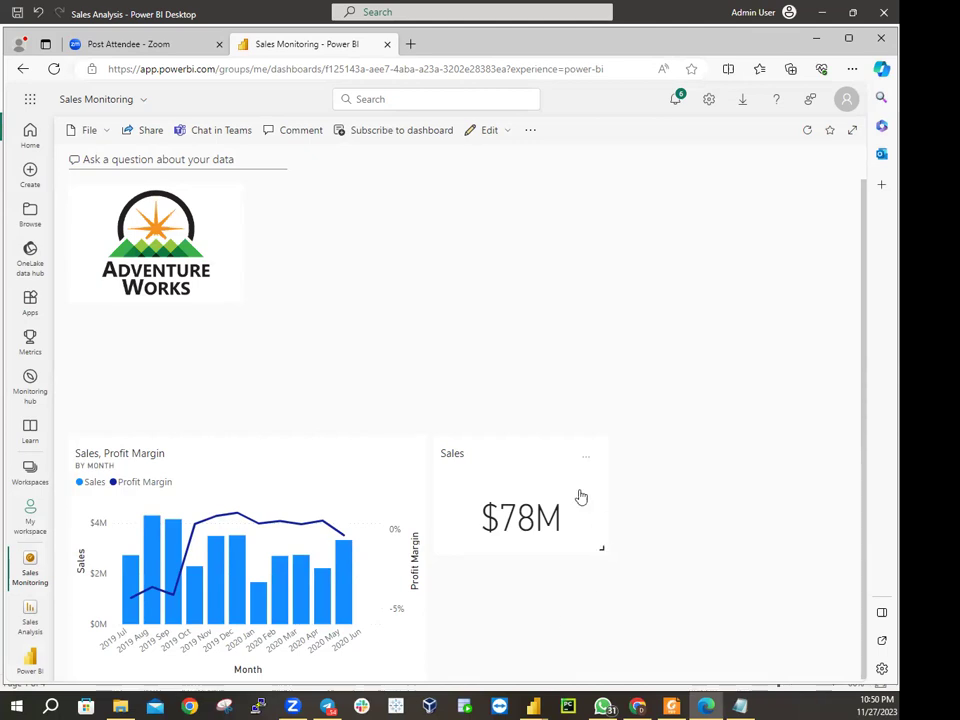
left_click_drag(249, 523, 428, 231)
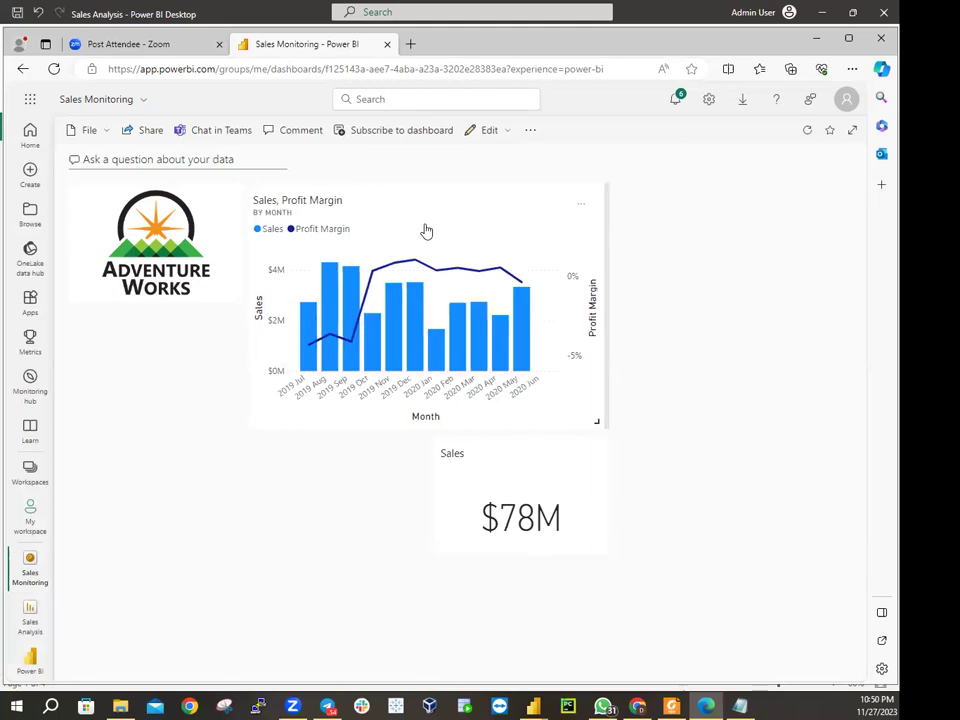
left_click_drag(563, 525, 128, 380)
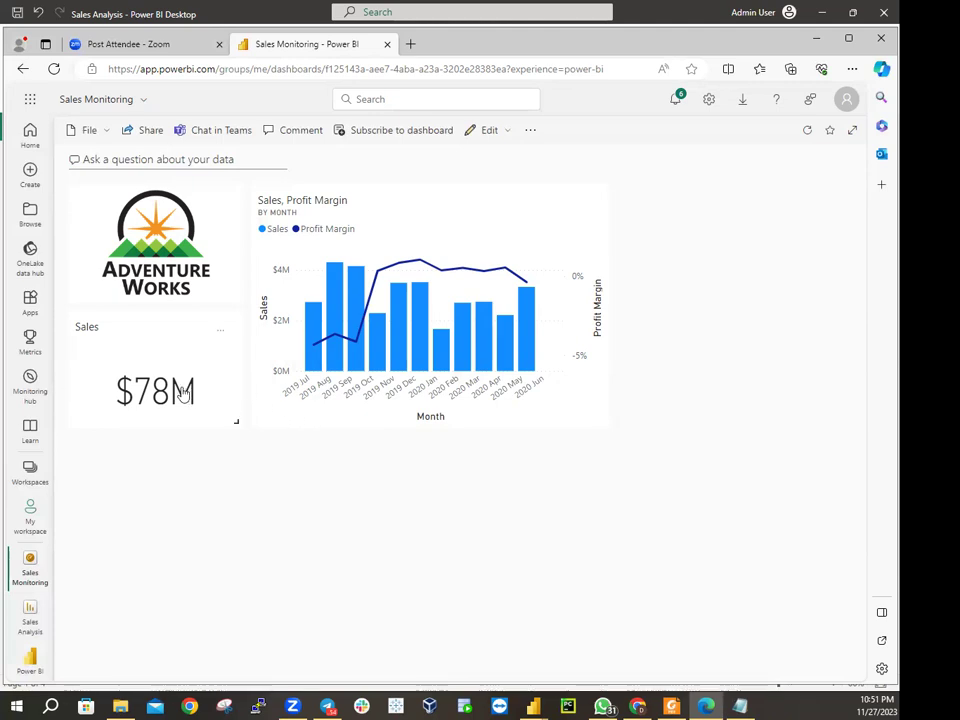
mouse_move(183, 395)
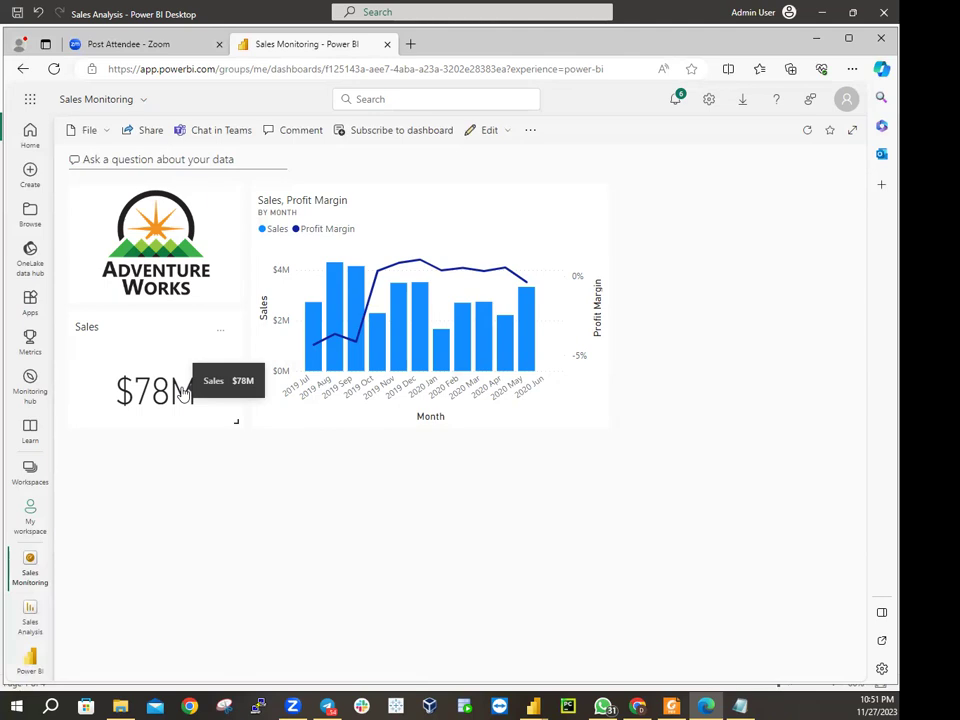
Give the Sales card tile the subtitle 'FY2020' through its tile details
left_click(222, 336)
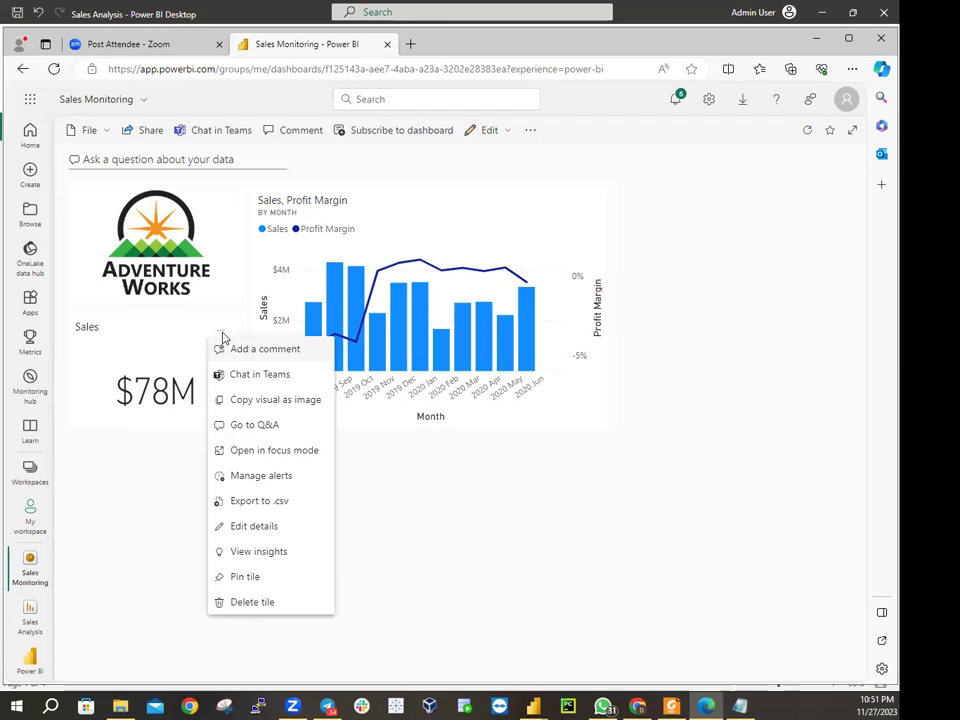
left_click(257, 525)
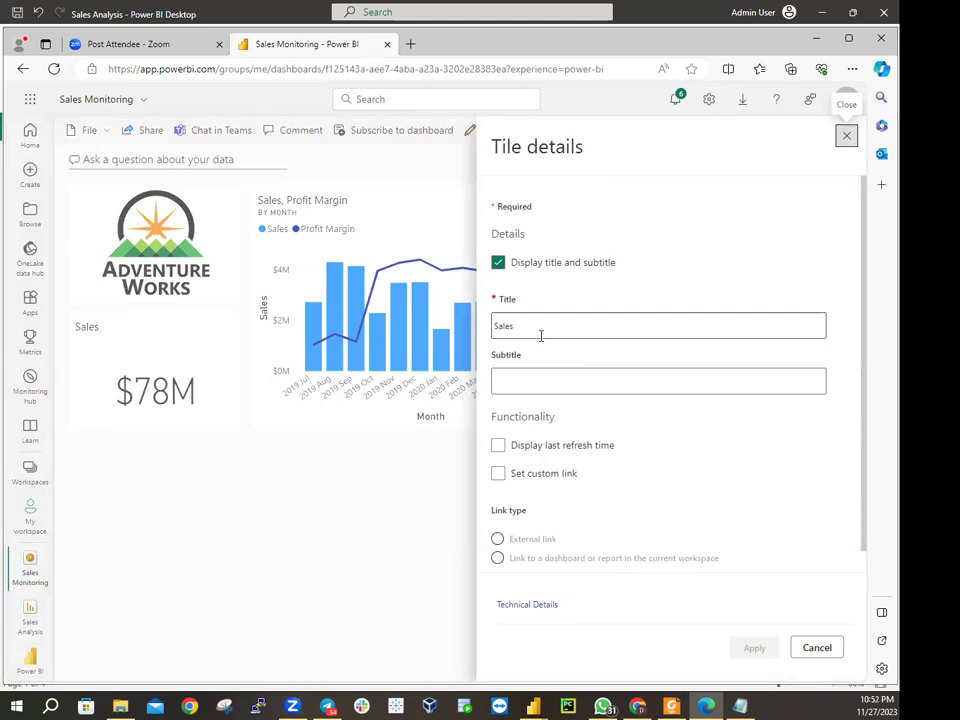
left_click(529, 379)
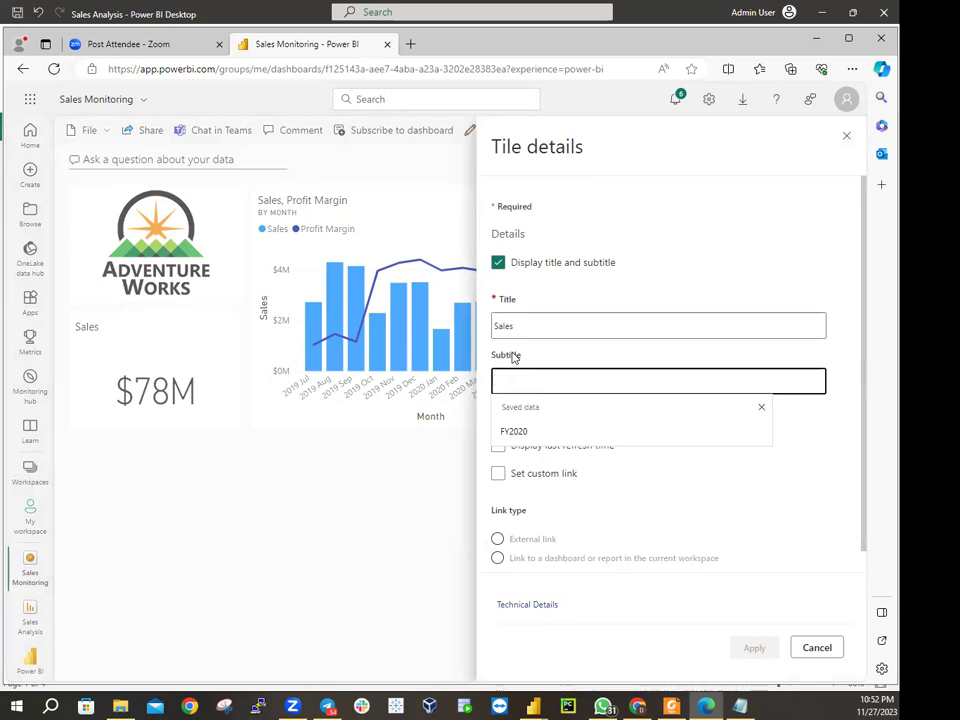
type("FY2020")
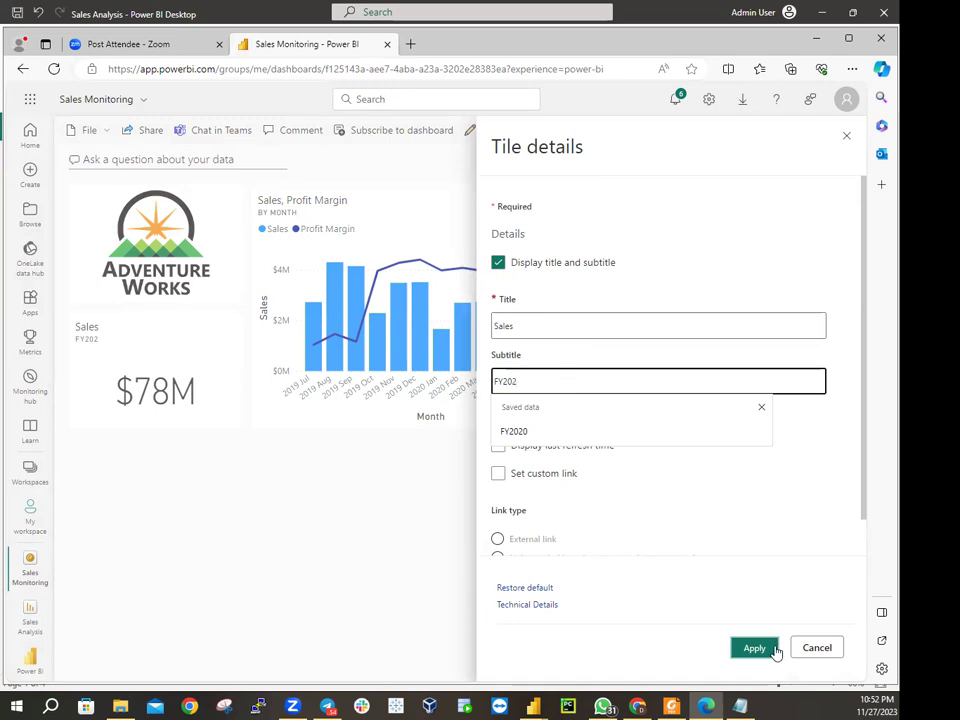
left_click(770, 647)
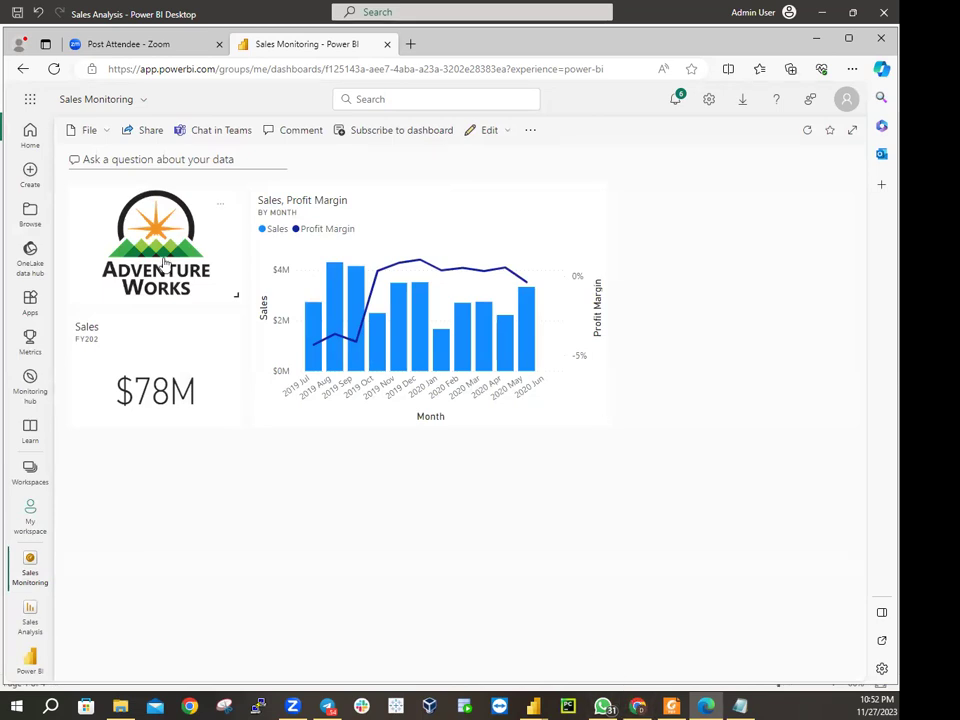
Change the $78M Sales card's tile title to 'Sales YTD'
left_click(222, 333)
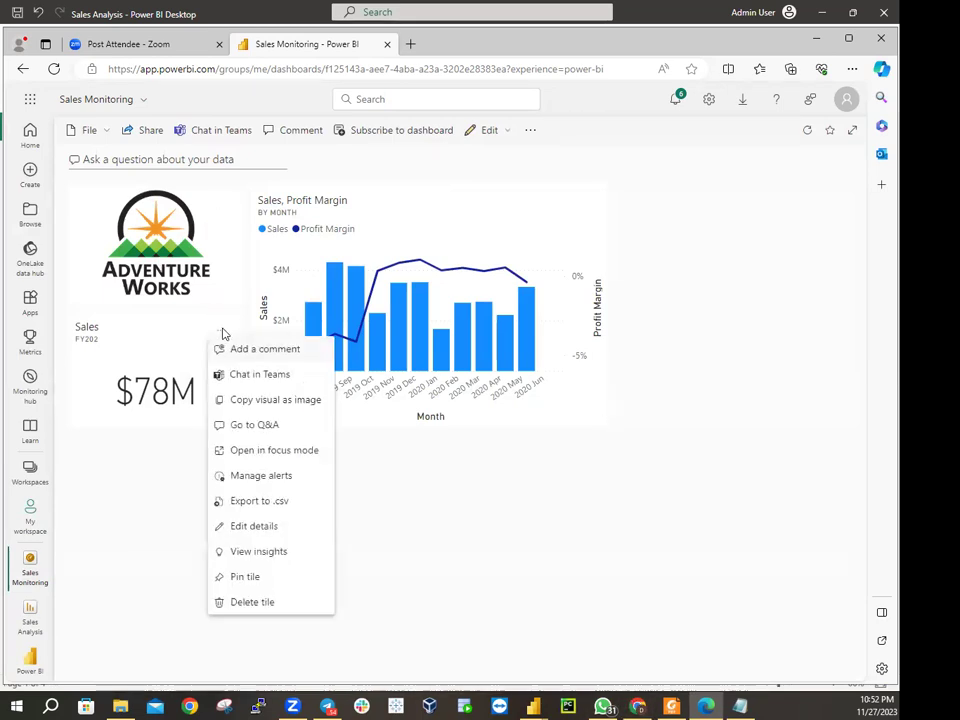
left_click(257, 527)
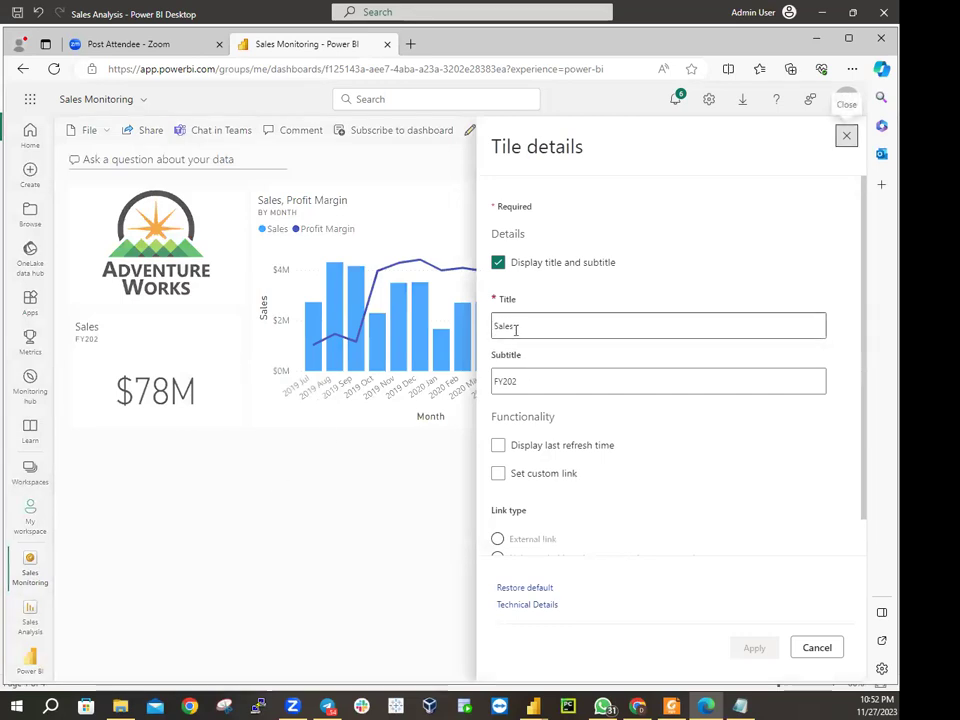
left_click(516, 328)
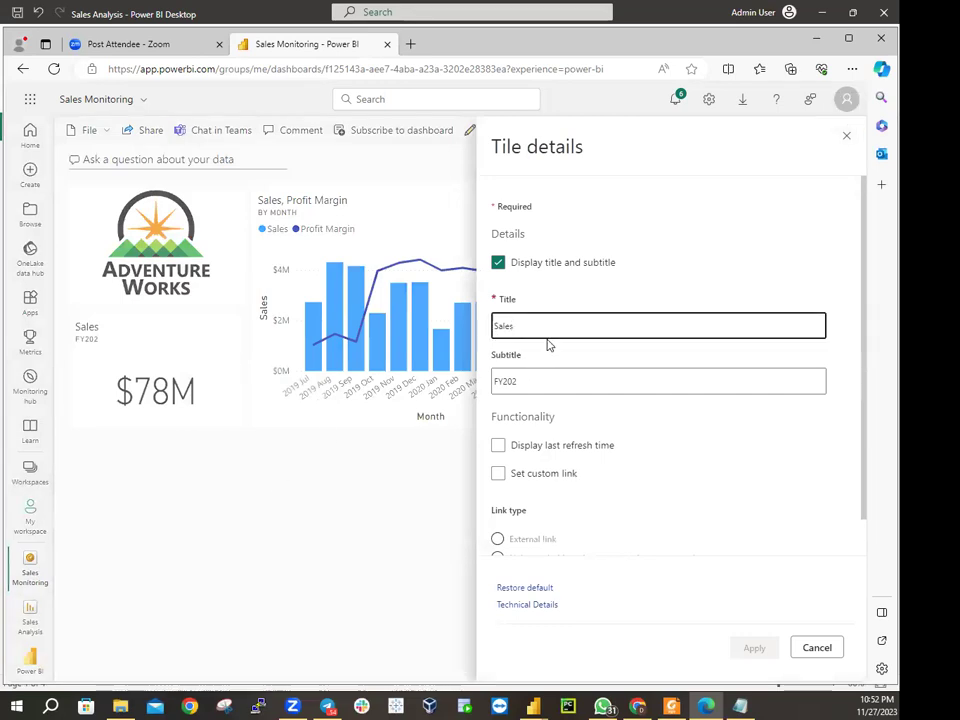
type("YTD")
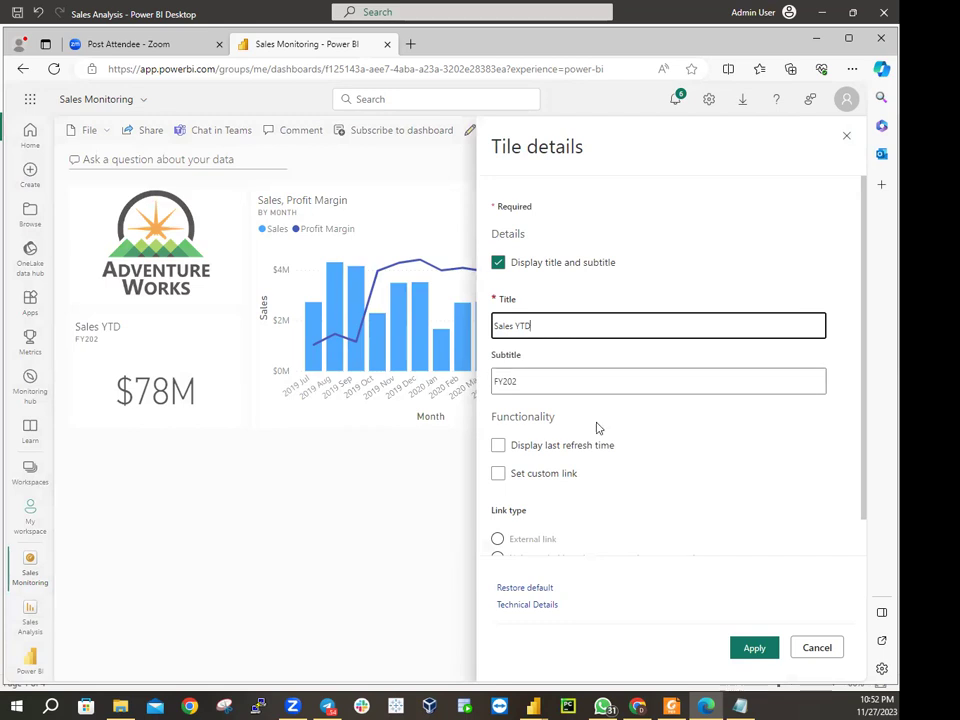
left_click(754, 647)
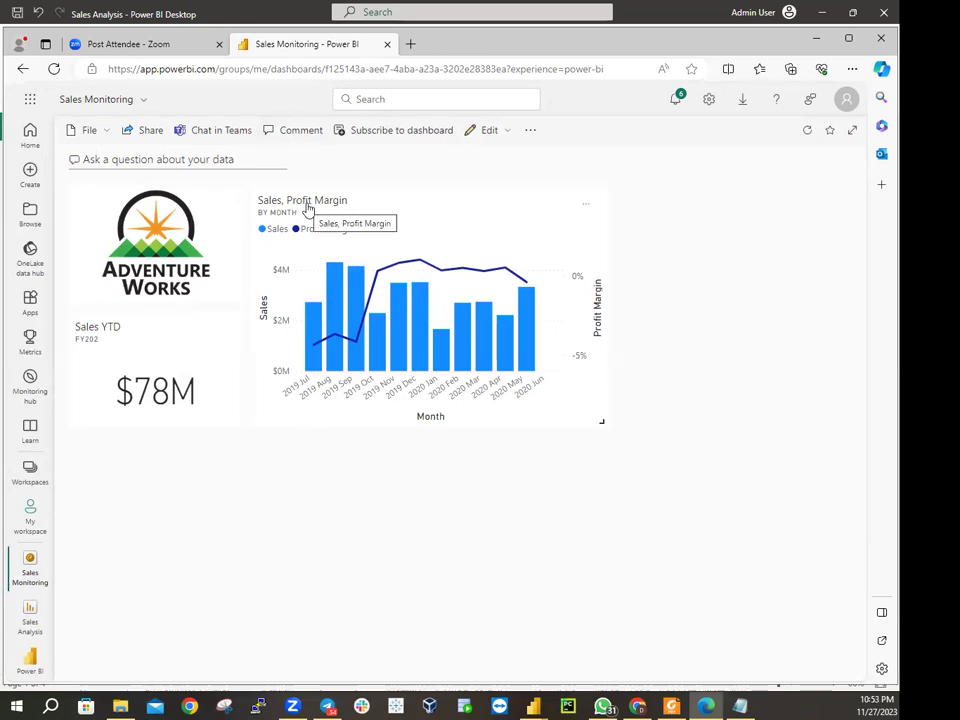
Enable Display last refresh time in the Sales, Profit Margin chart tile's details
left_click(586, 208)
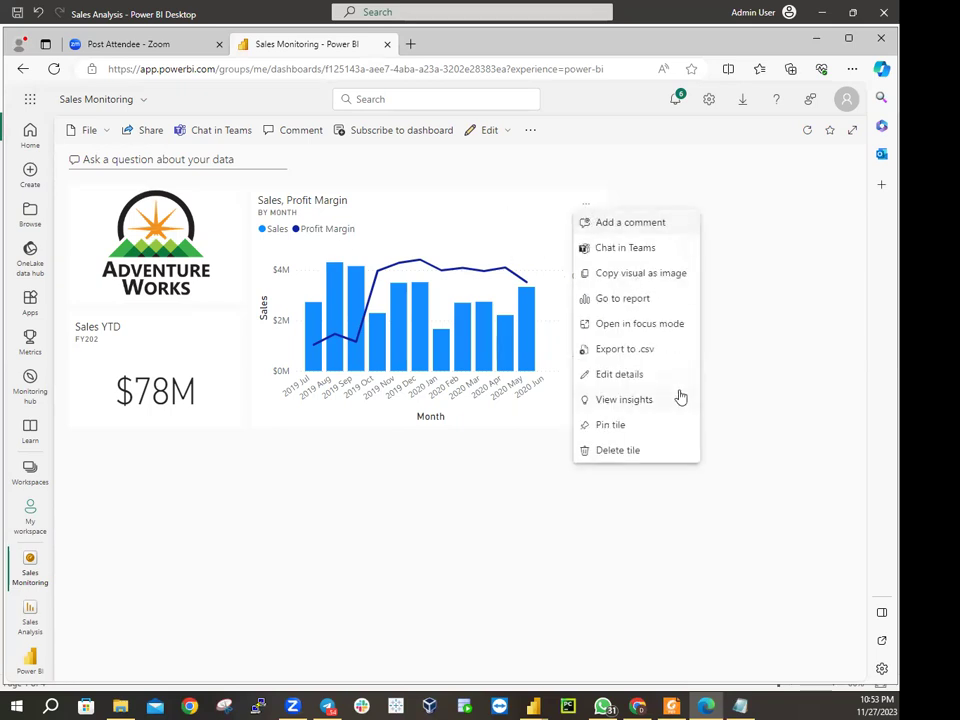
left_click(627, 375)
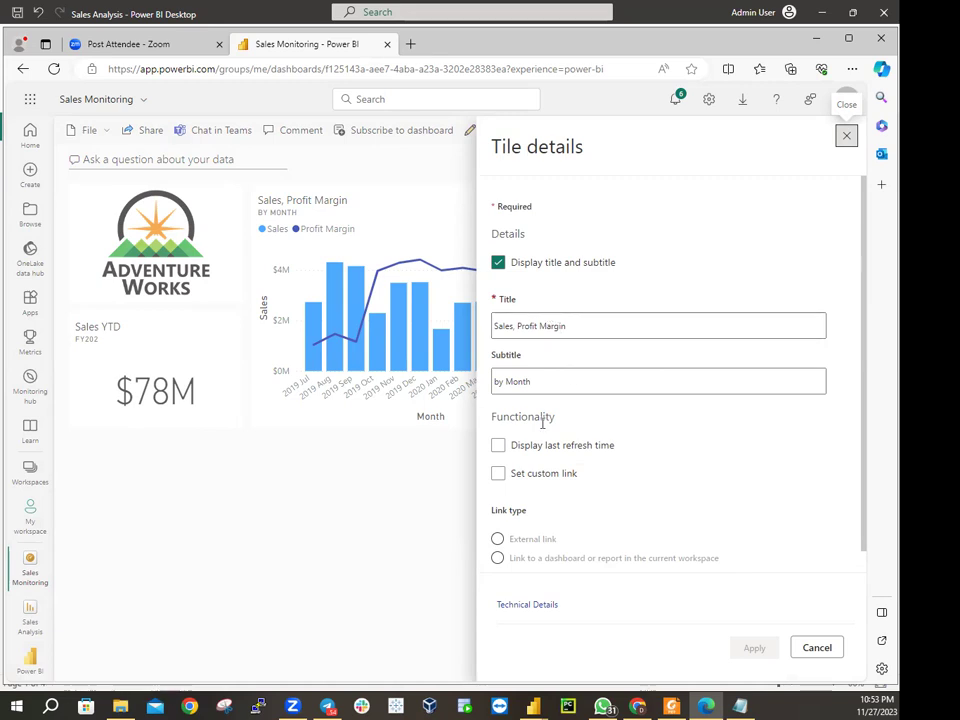
left_click(498, 446)
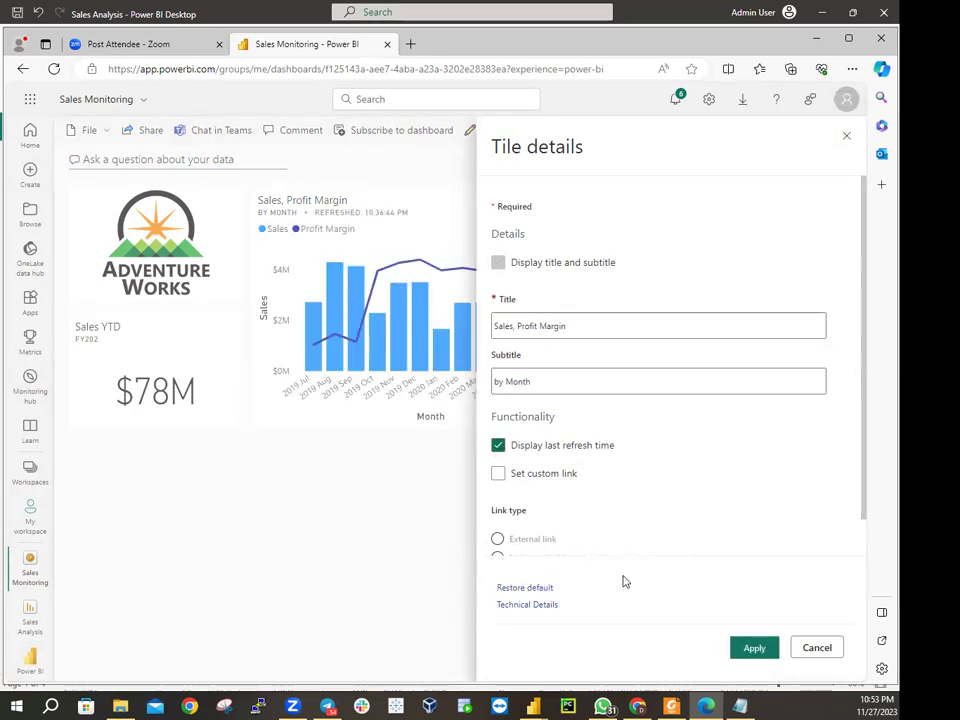
left_click(754, 648)
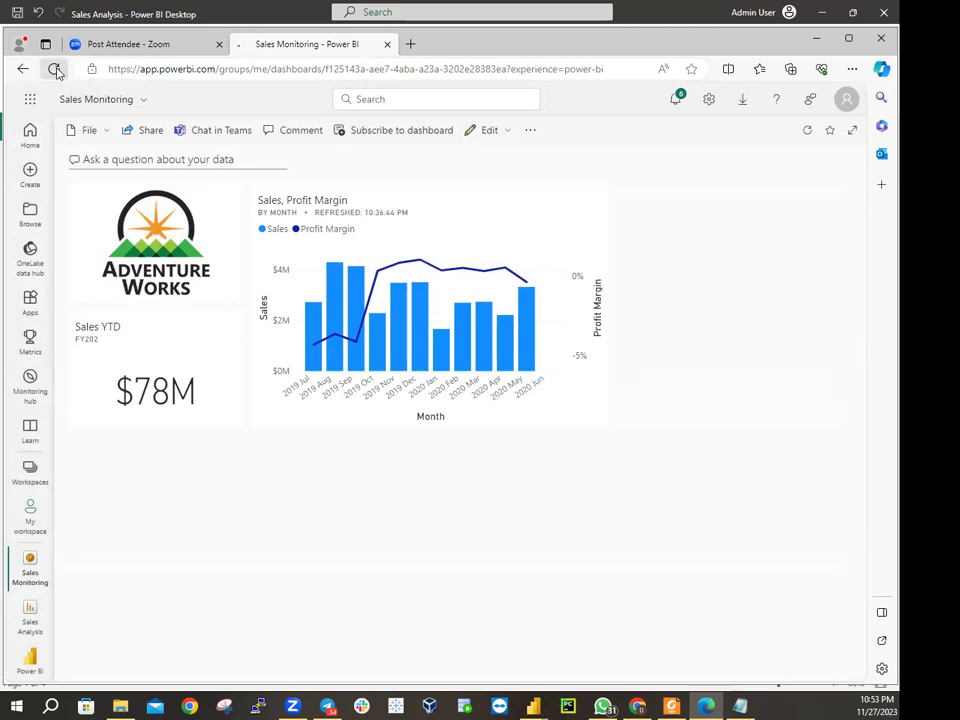
Reload the dashboard page twice so the chart tile shows 'Refreshed: Now'
left_click(55, 69)
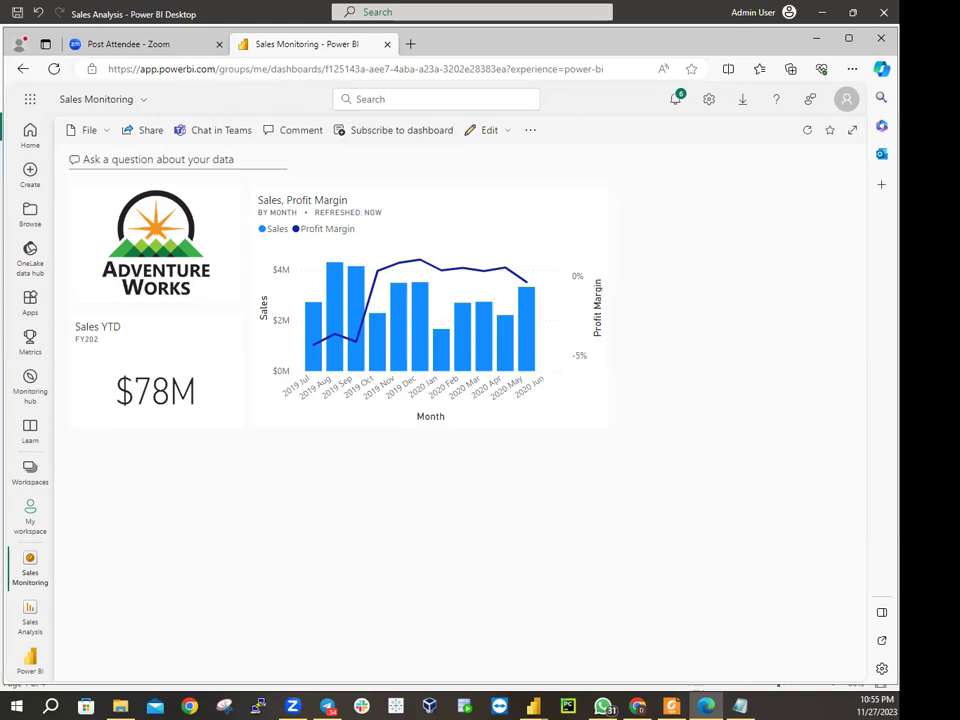
left_click(54, 69)
left_click(120, 706)
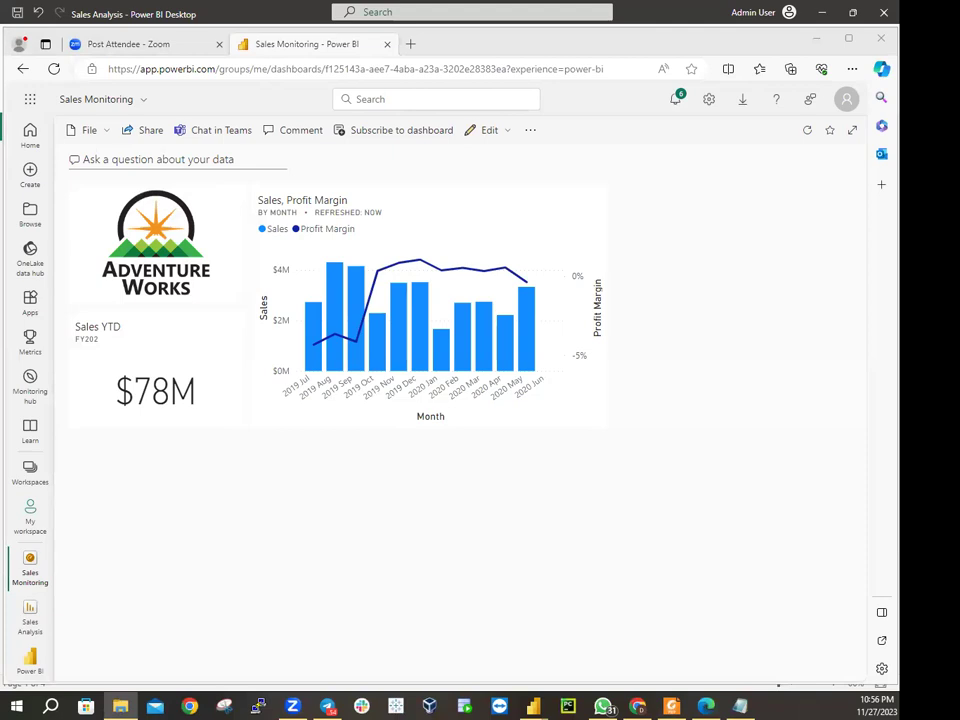
Open the PL300 Setup folder and bring up the context menu of UpdateDatabase-2-AddSales.ps1
key("alt+Tab")
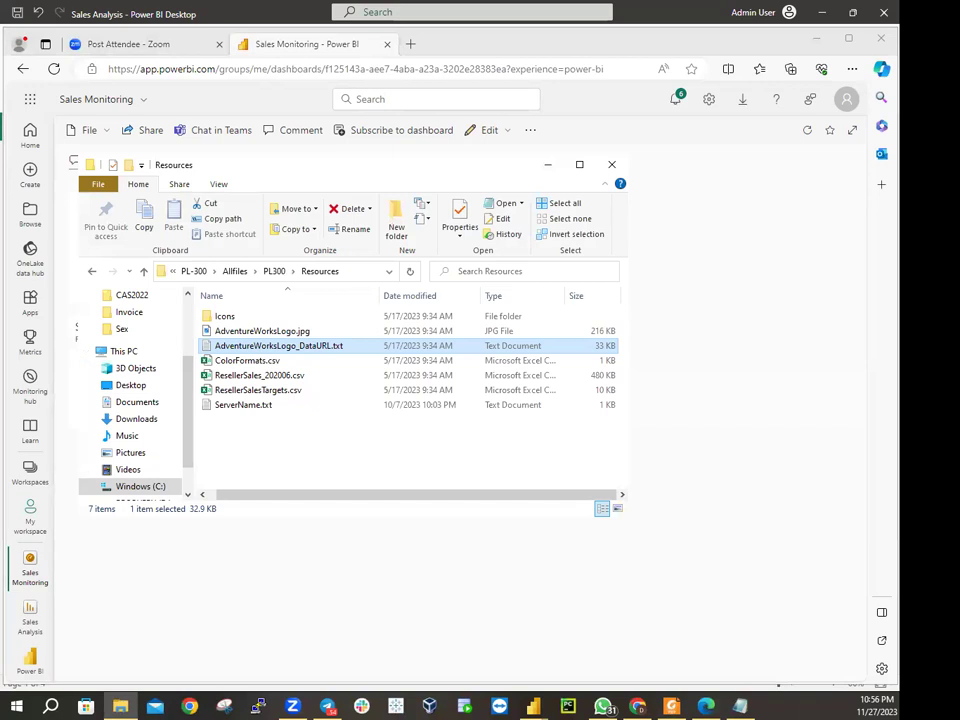
key("alt+Tab")
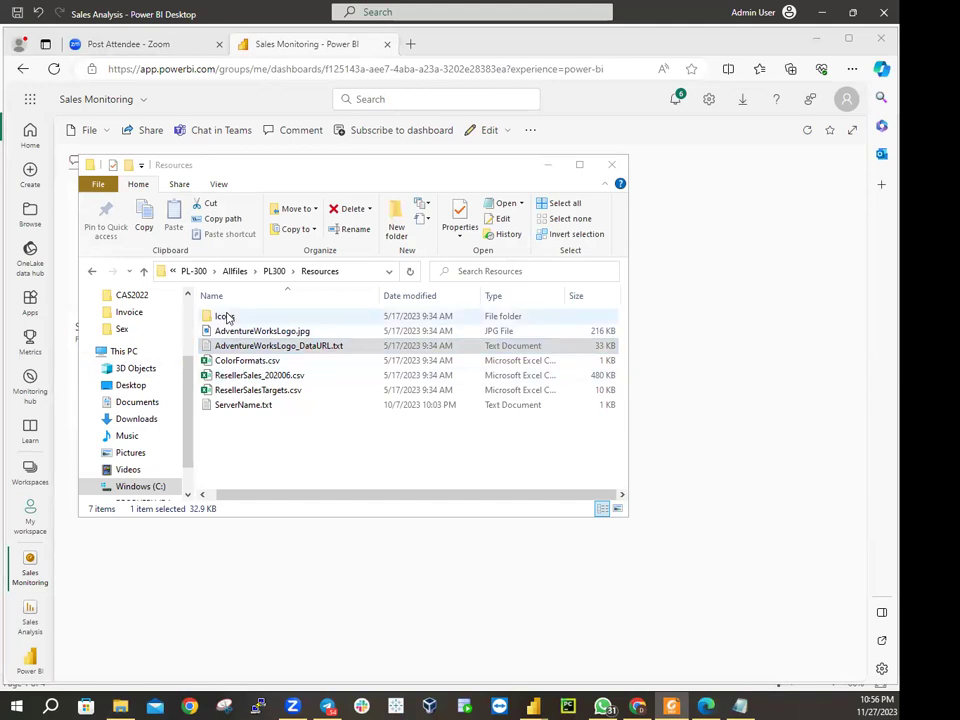
left_click(274, 271)
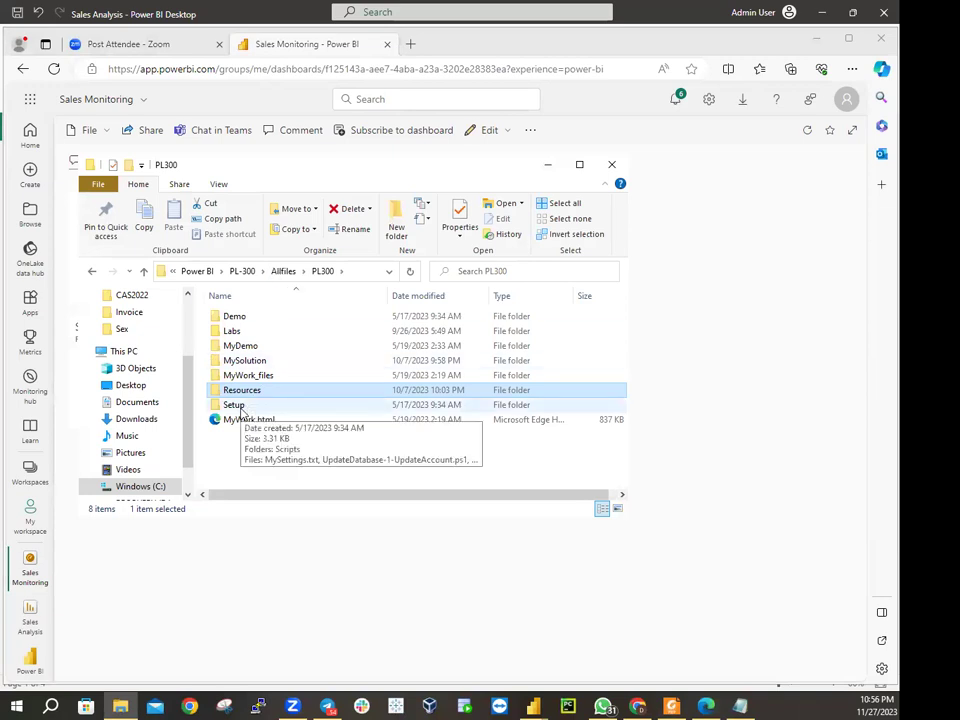
double_click(238, 405)
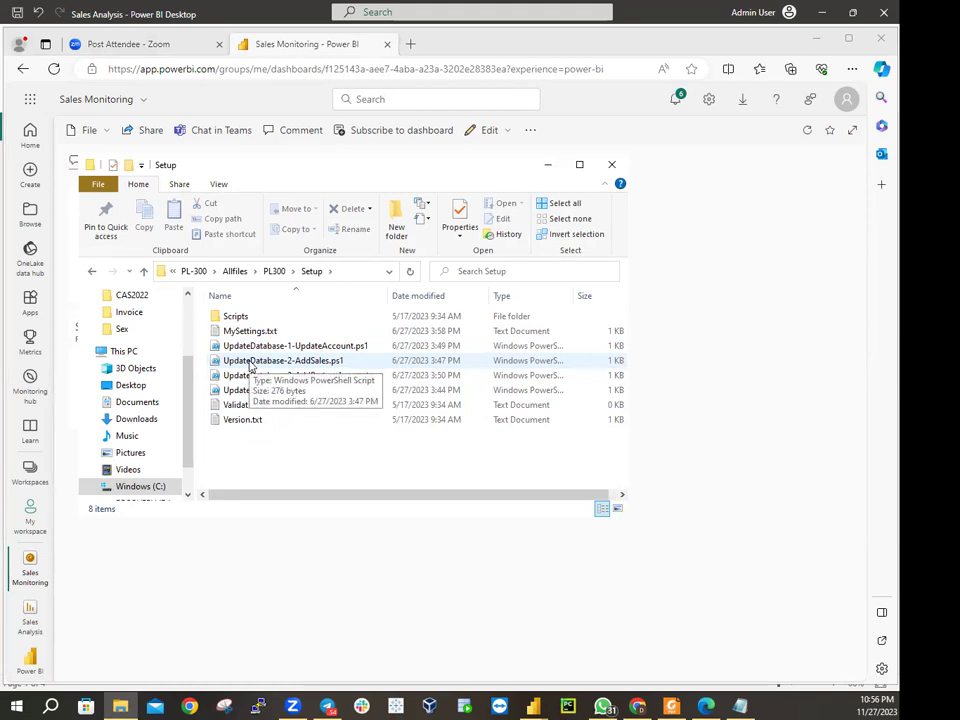
right_click(250, 366)
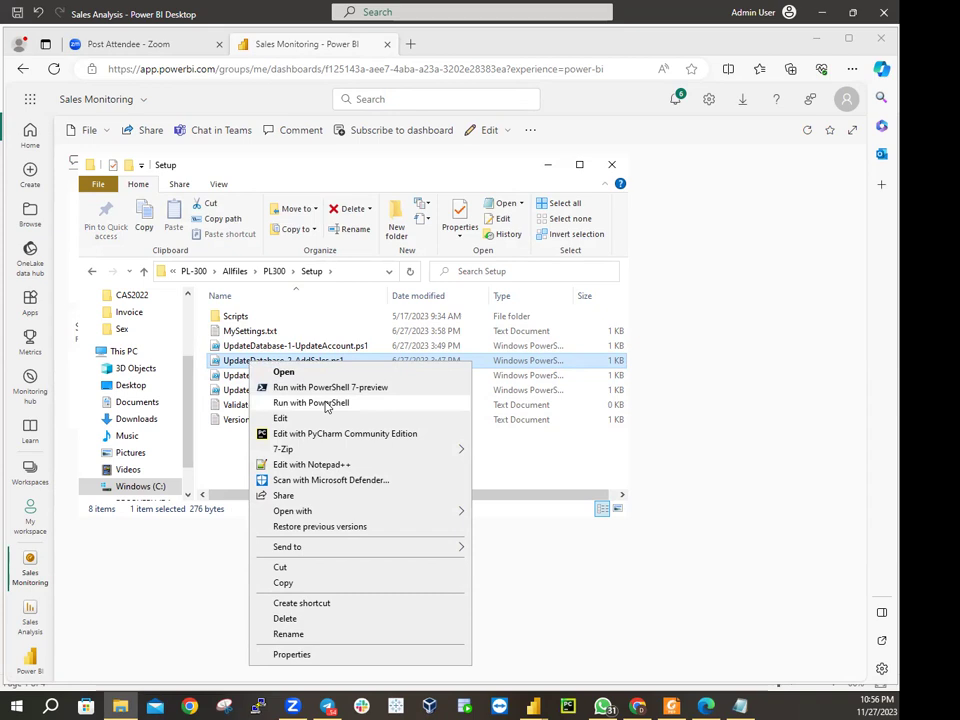
Run UpdateDatabase-2-AddSales.ps1 with PowerShell, moving its console window fully on screen while it runs
left_click(325, 404)
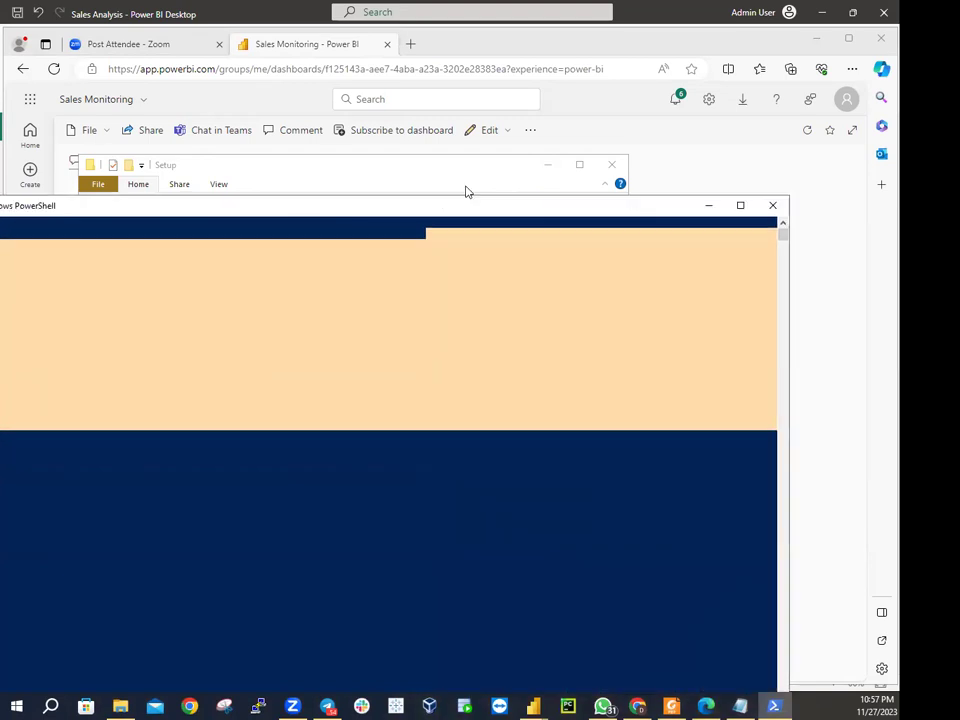
left_click(508, 150)
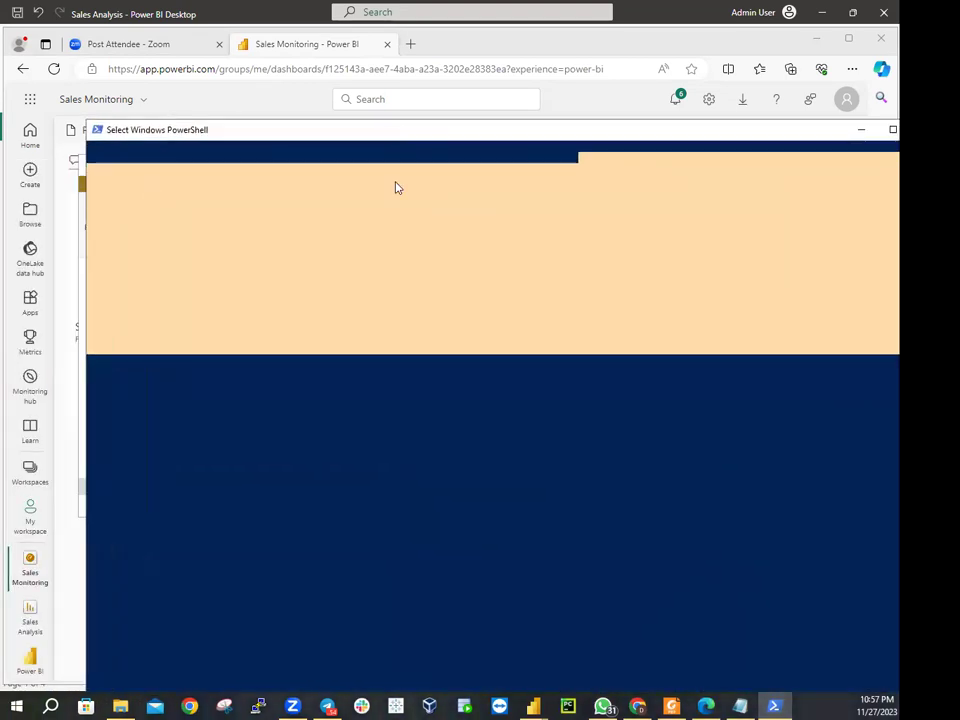
left_click(335, 396)
left_click_drag(410, 142, 364, 79)
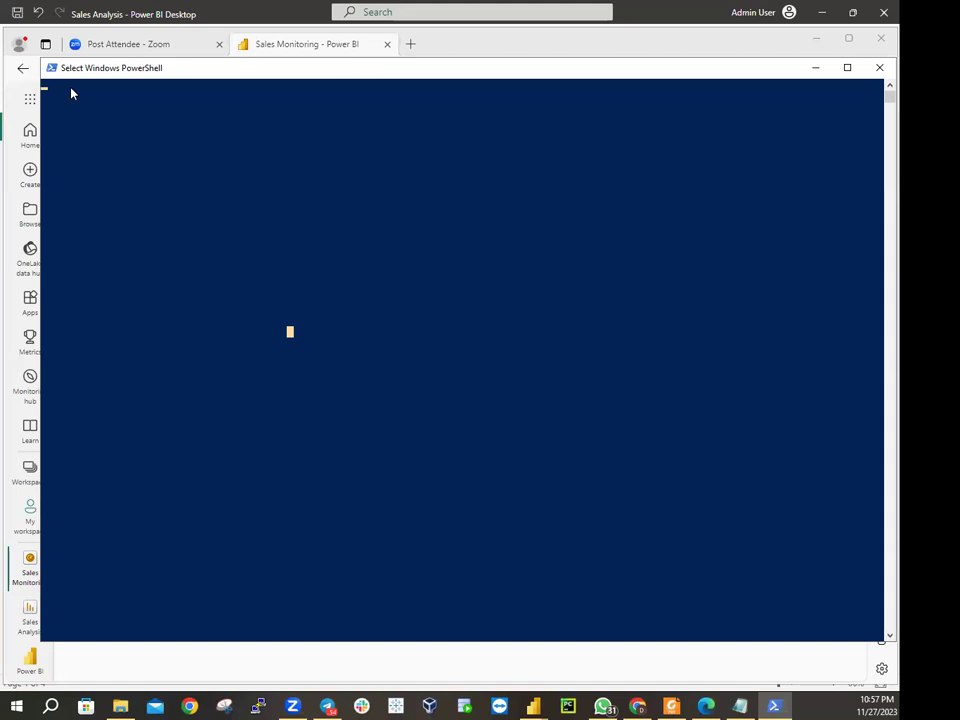
left_click(106, 143)
Close the script's console and run UpdateDatabase-2-AddSales.ps1 again
left_click(877, 67)
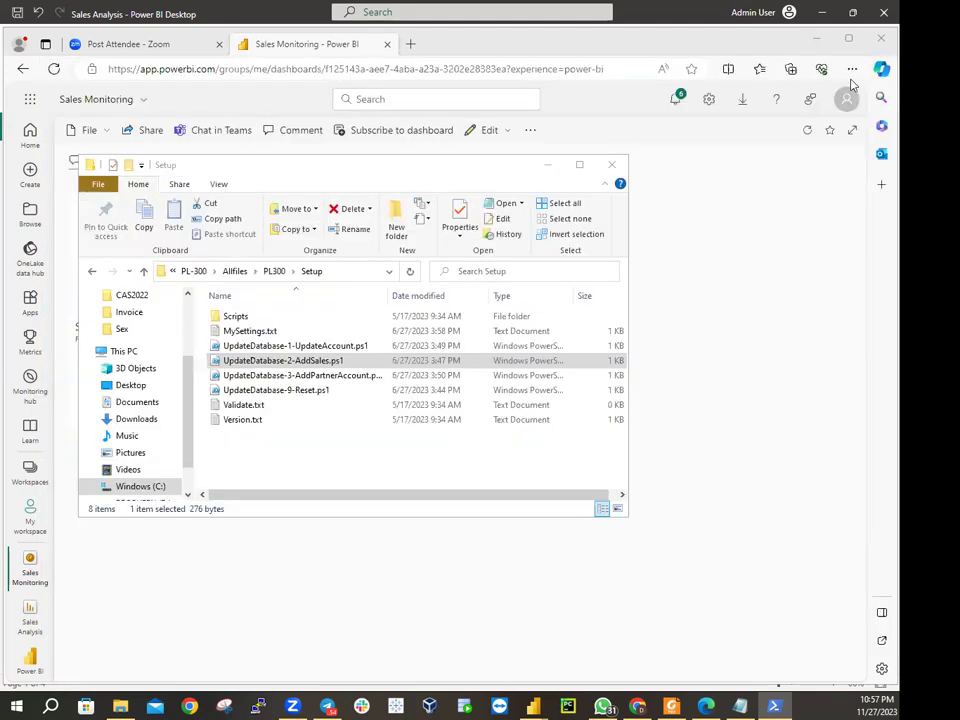
right_click(309, 362)
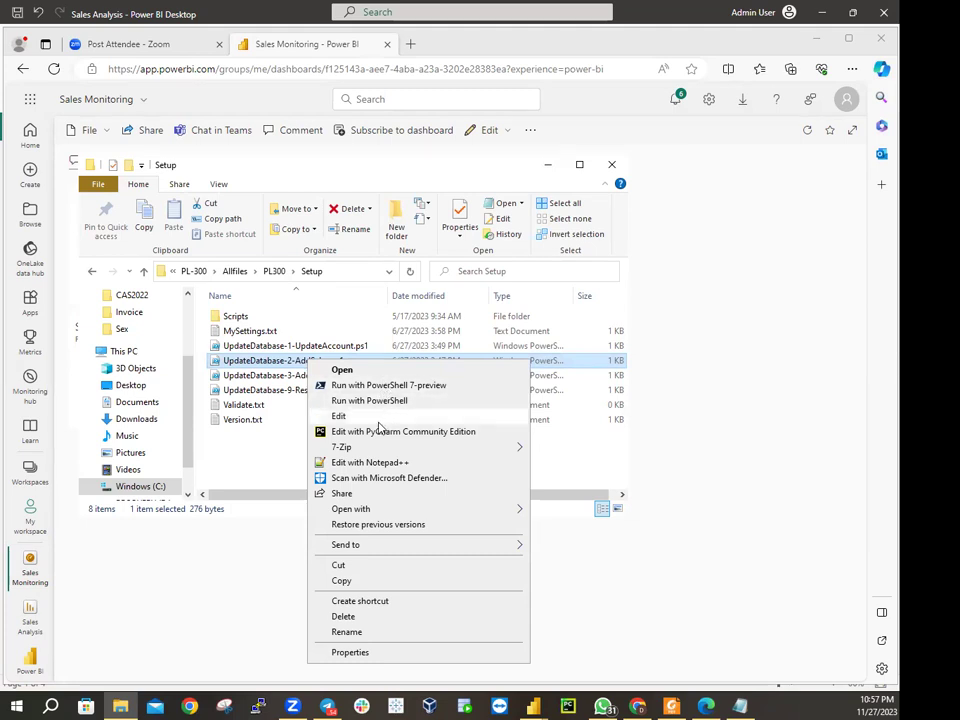
left_click(375, 402)
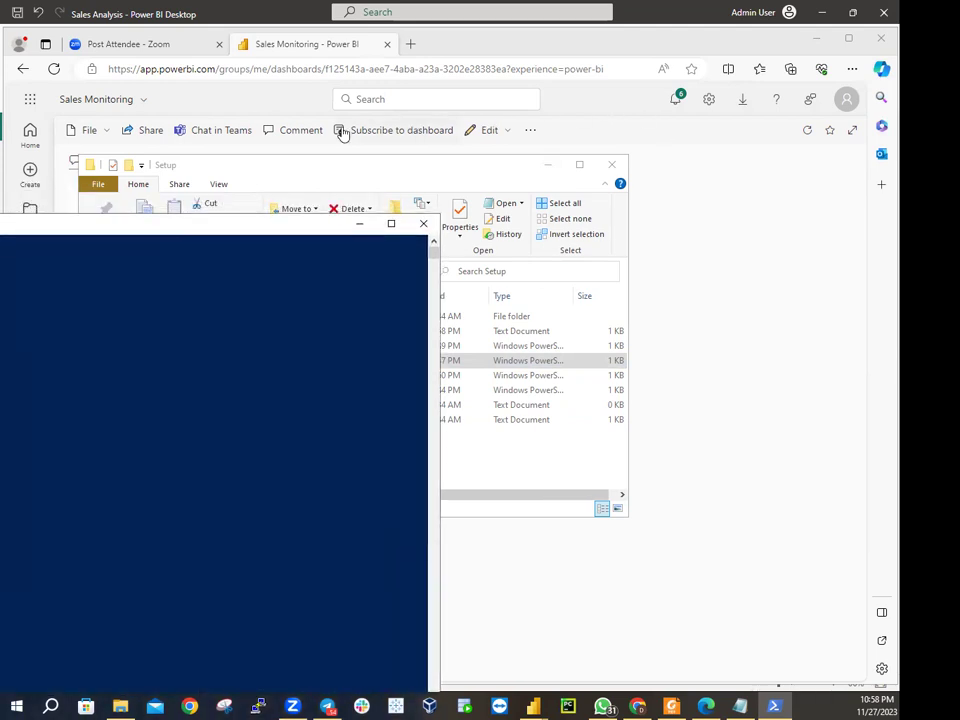
Close the finished sales-insert script window and minimize the Setup folder window
left_click_drag(136, 225, 622, 107)
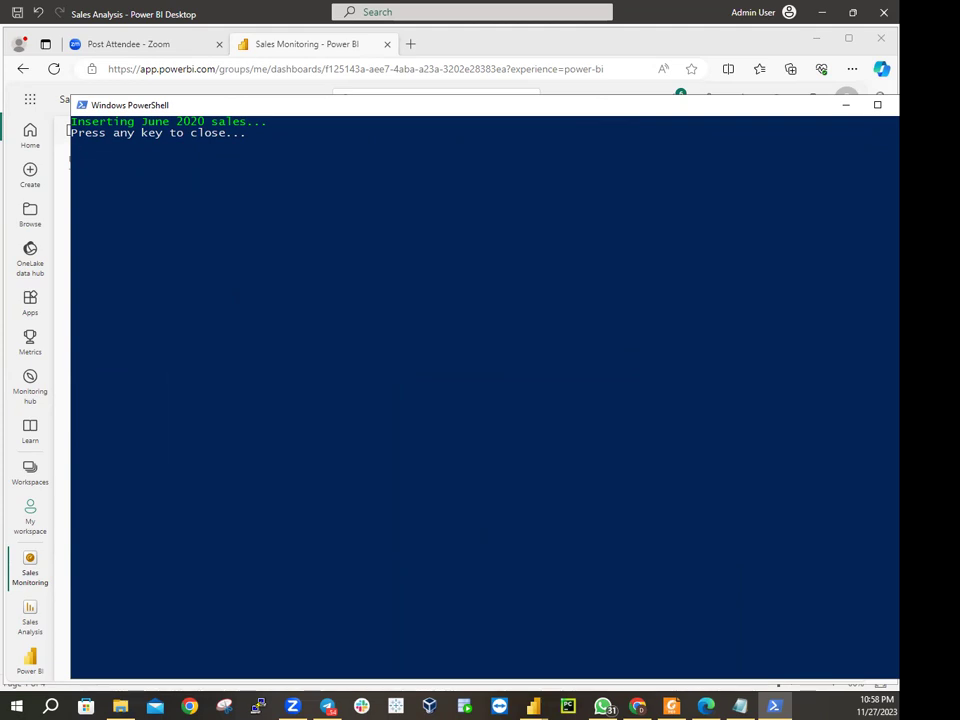
key("Return")
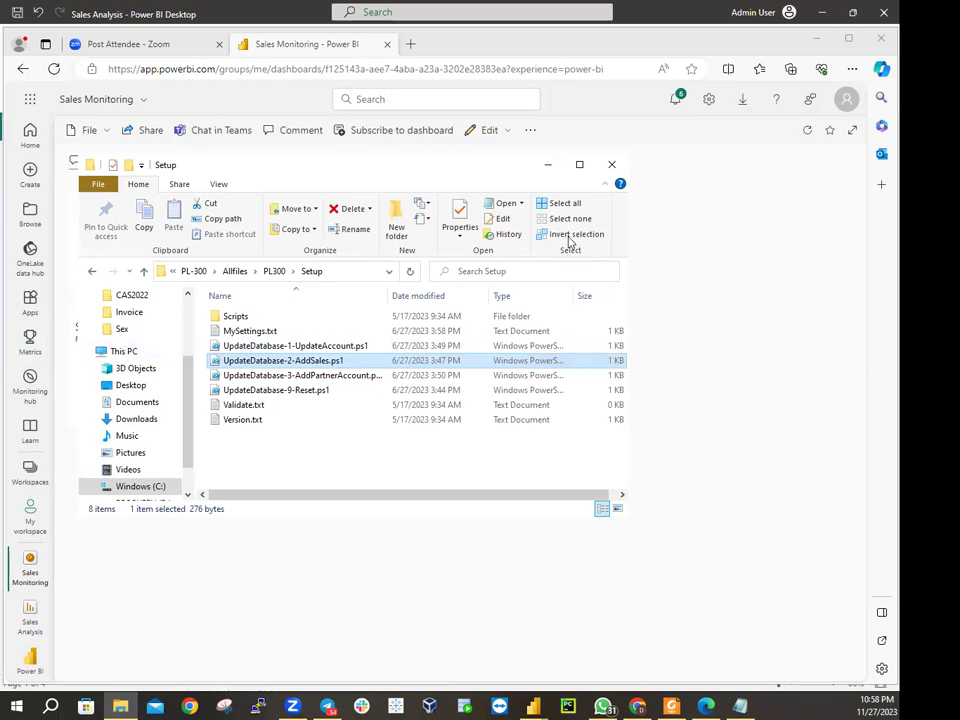
left_click(547, 164)
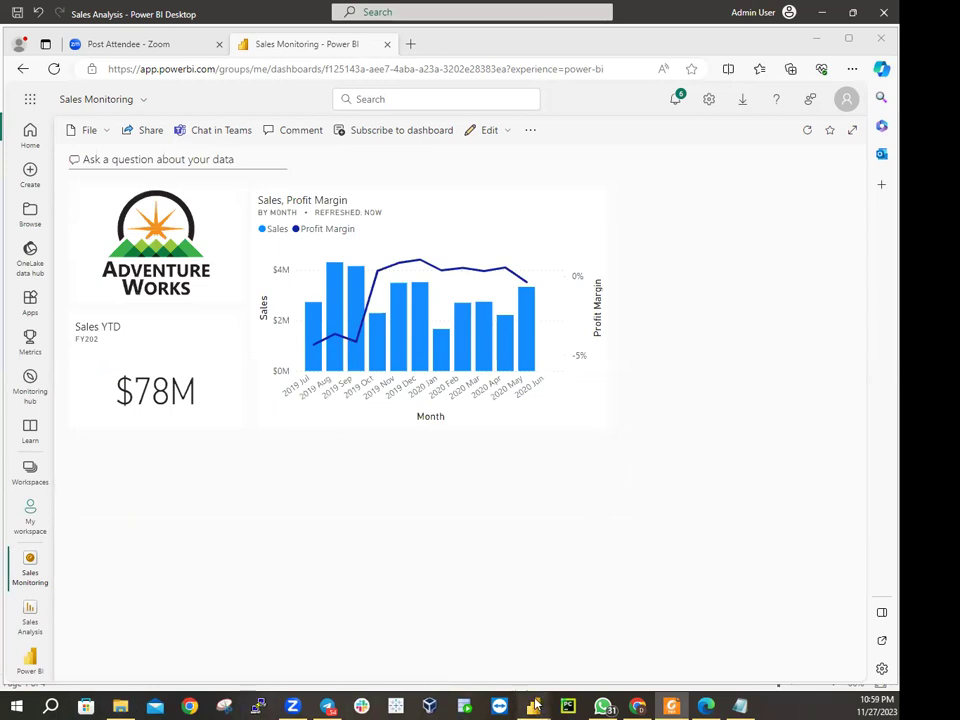
In the Sales Analysis report, refresh the Sales table's data from the Data pane
mouse_move(533, 705)
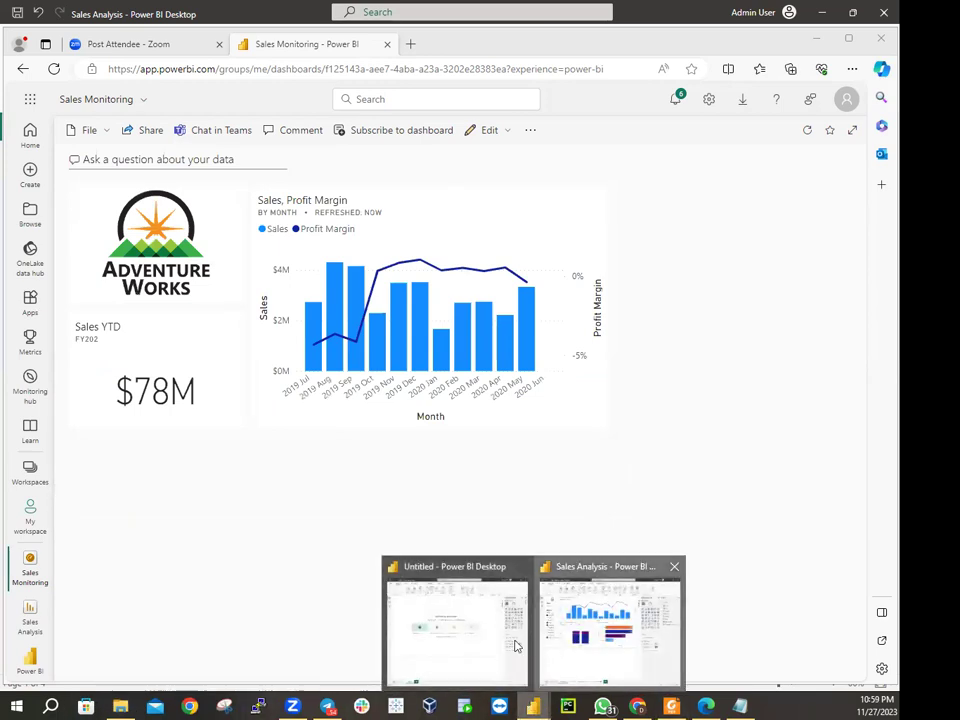
left_click(546, 648)
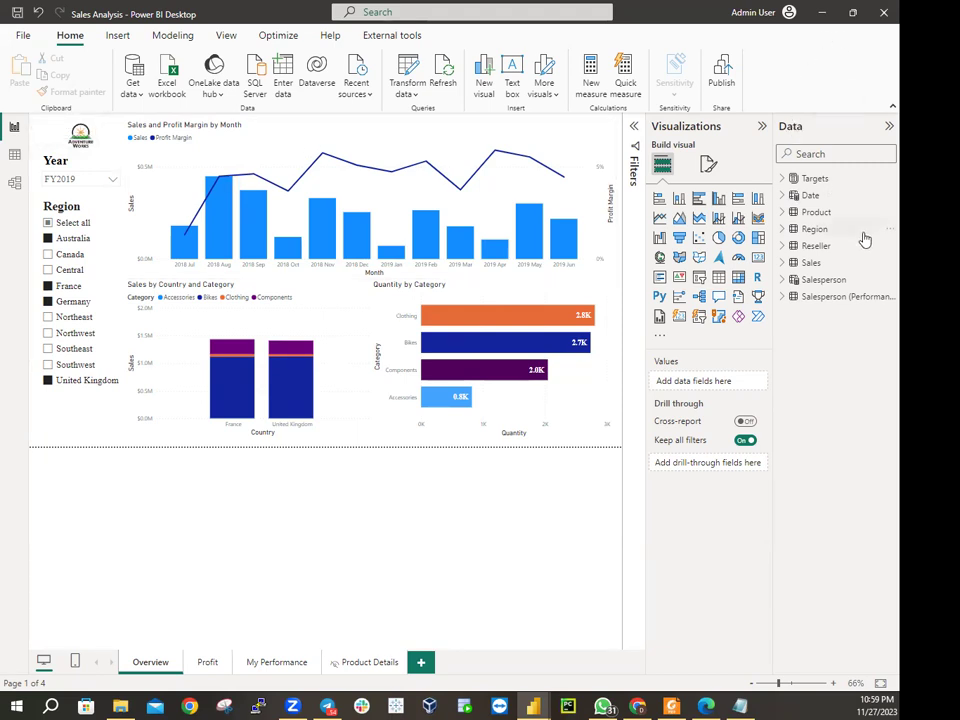
mouse_move(811, 264)
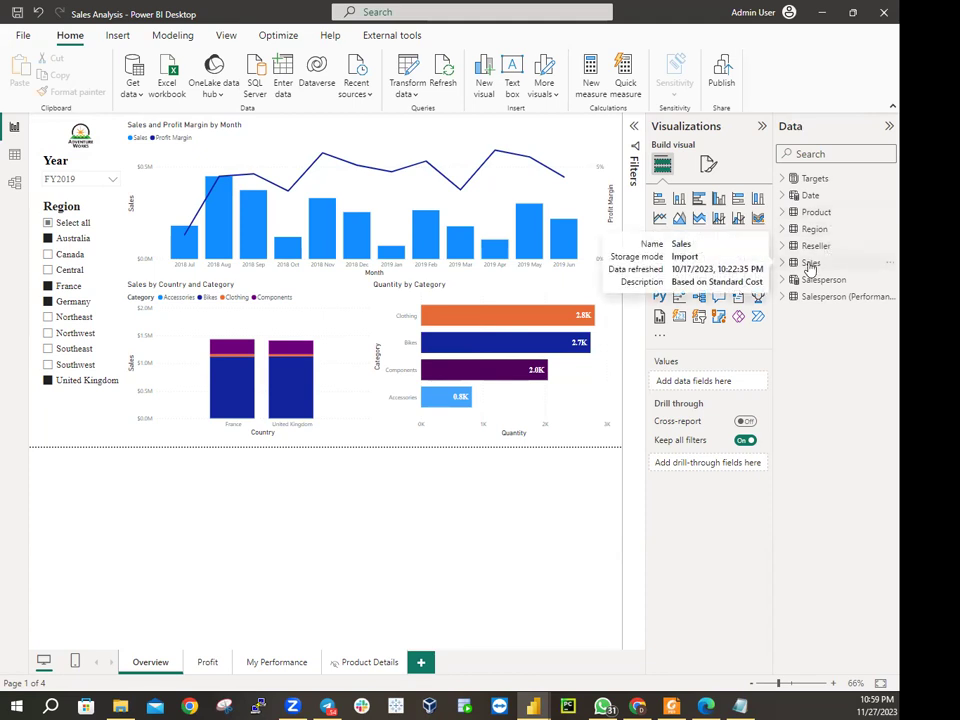
right_click(809, 266)
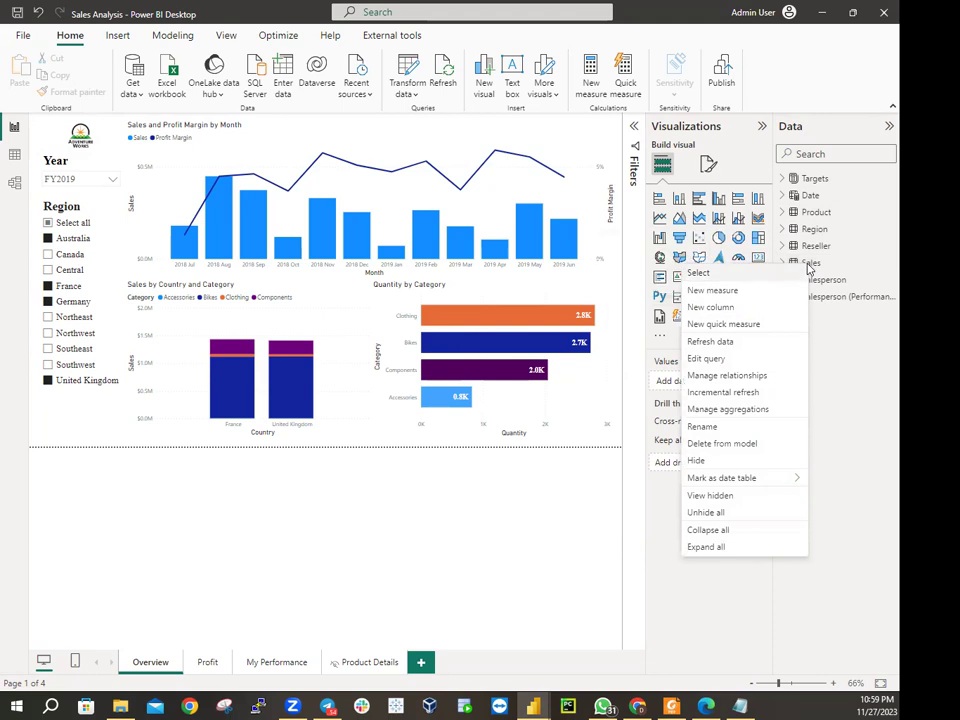
left_click(712, 342)
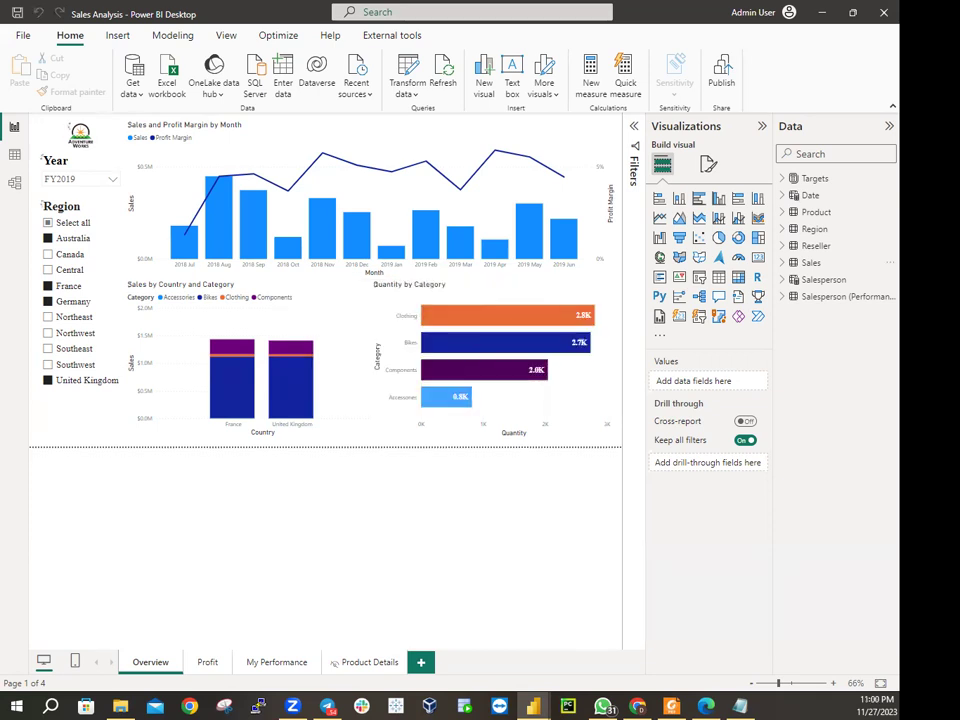
left_click(48, 286)
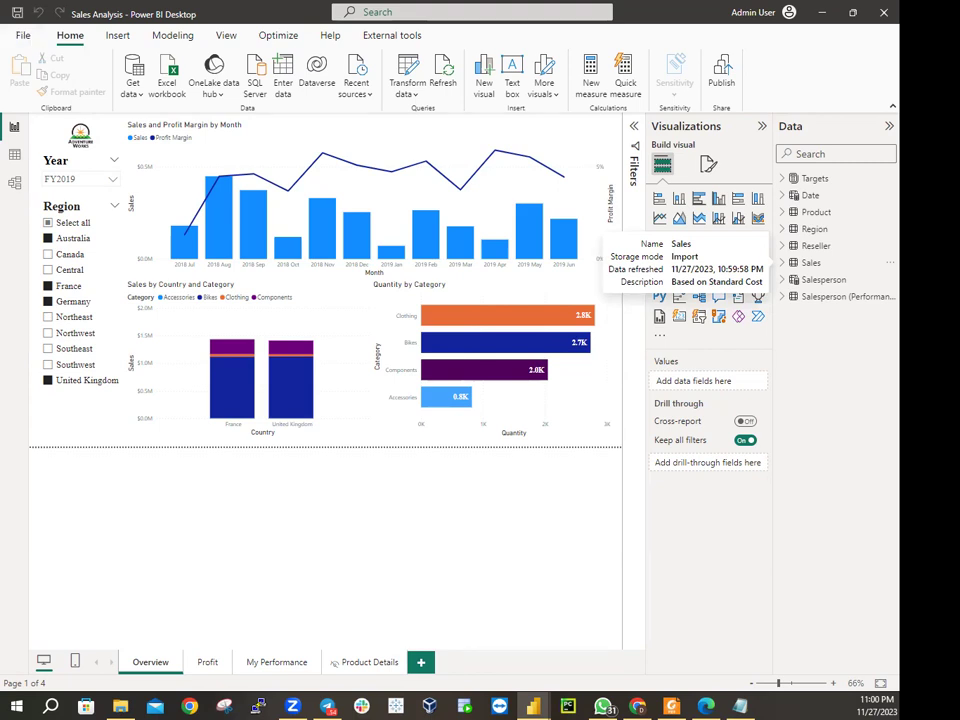
Save Sales Analysis and publish it to My workspace, replacing the existing Sales Analysis dataset
left_click(20, 34)
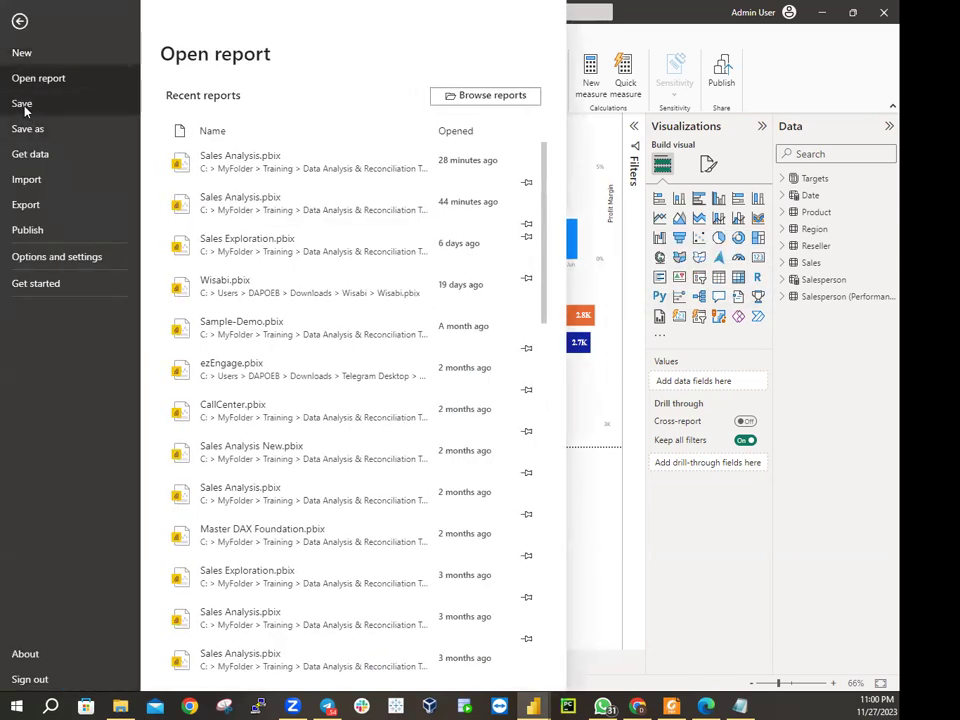
left_click(21, 103)
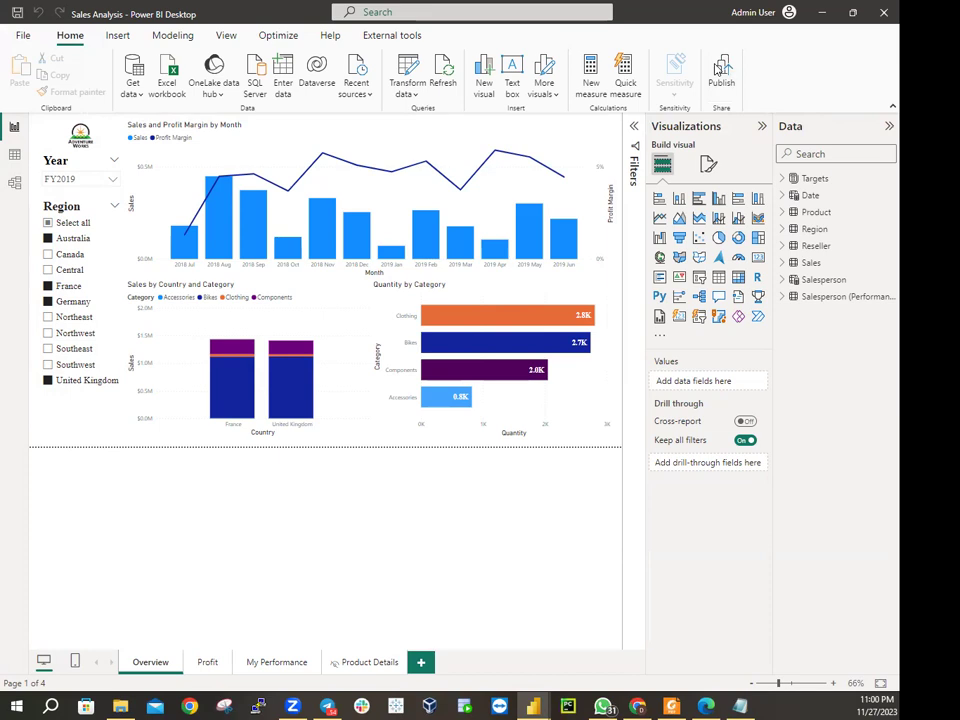
left_click(718, 68)
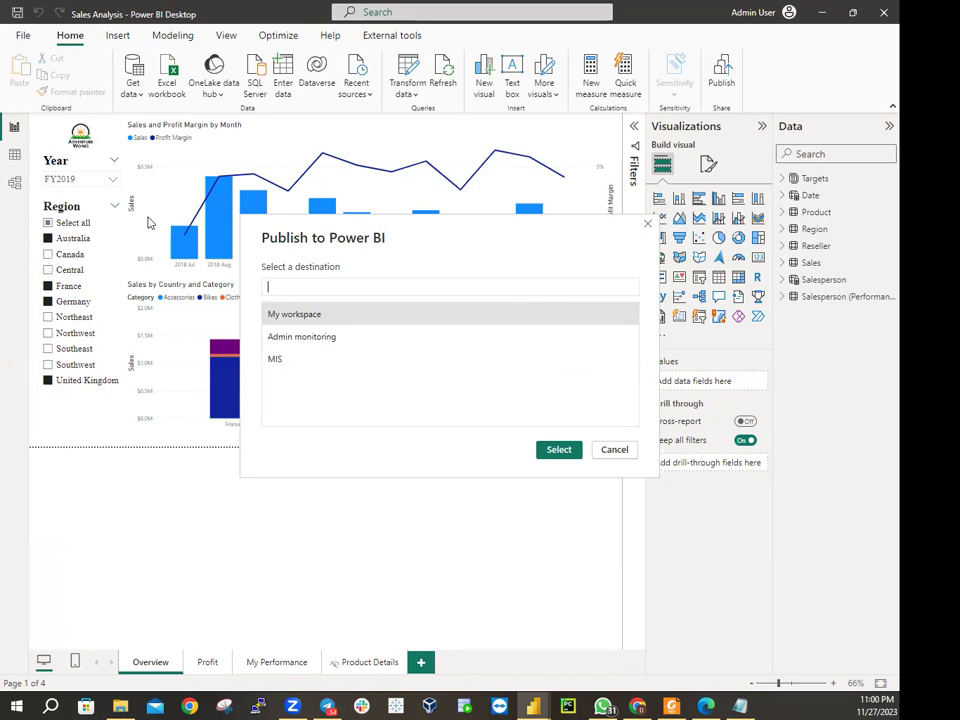
left_click(331, 317)
left_click(551, 449)
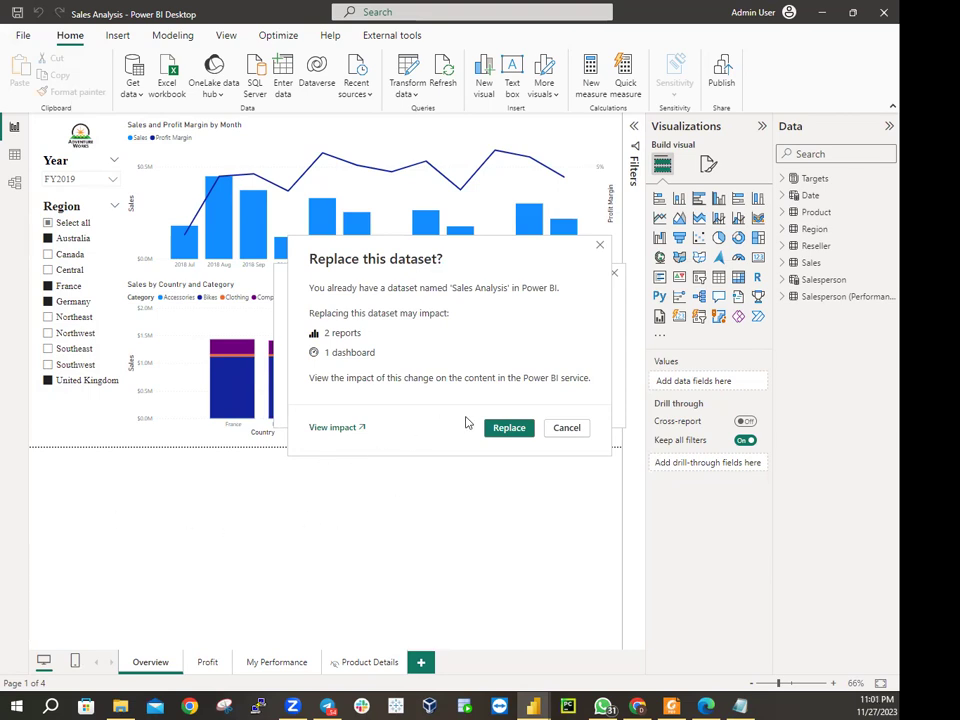
left_click(508, 427)
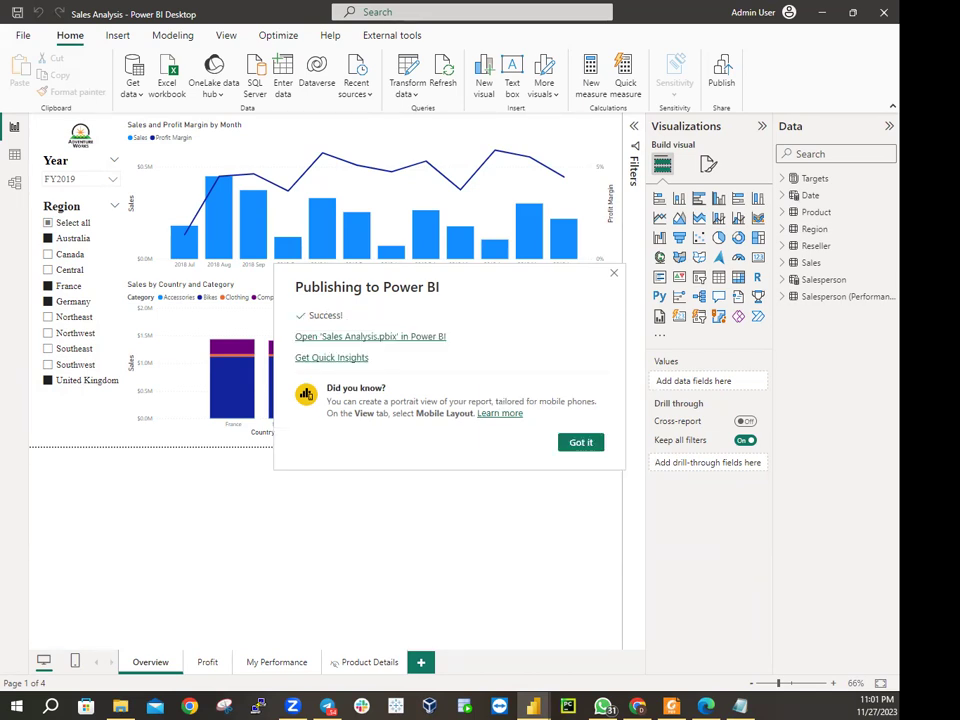
left_click(580, 443)
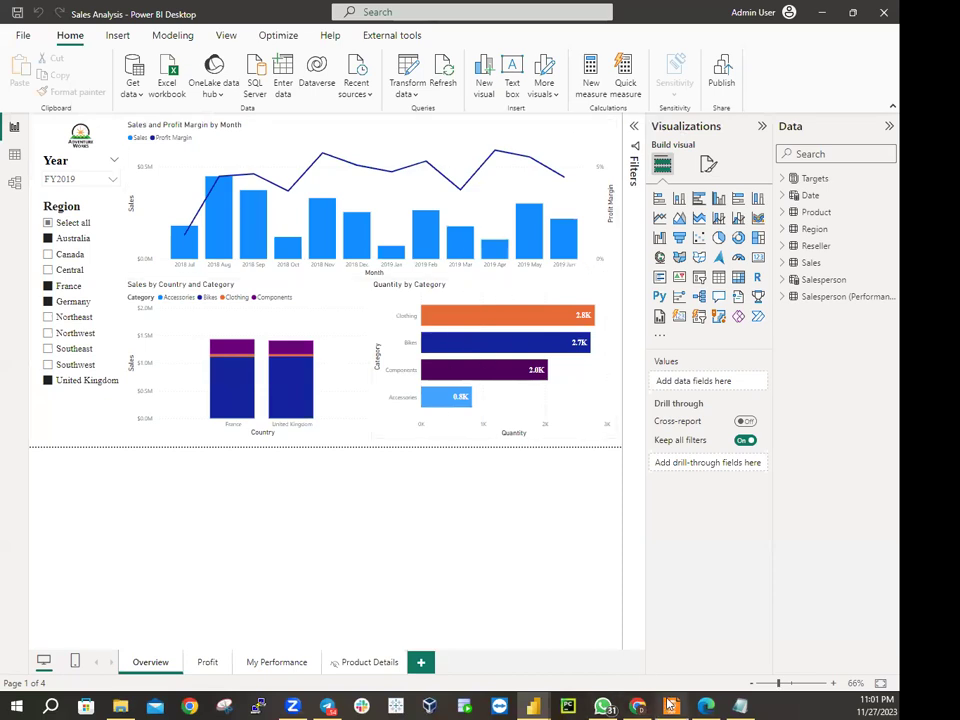
Reload the Sales Monitoring dashboard in Edge so Sales YTD shows $81M with a 2020 Jun bar
left_click(713, 706)
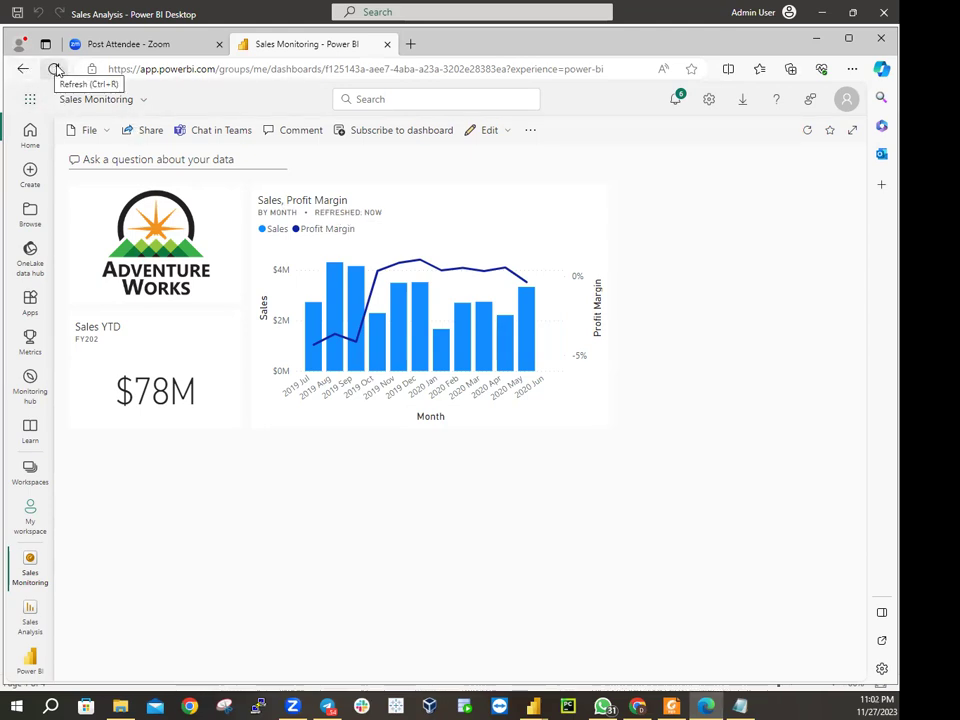
left_click(52, 70)
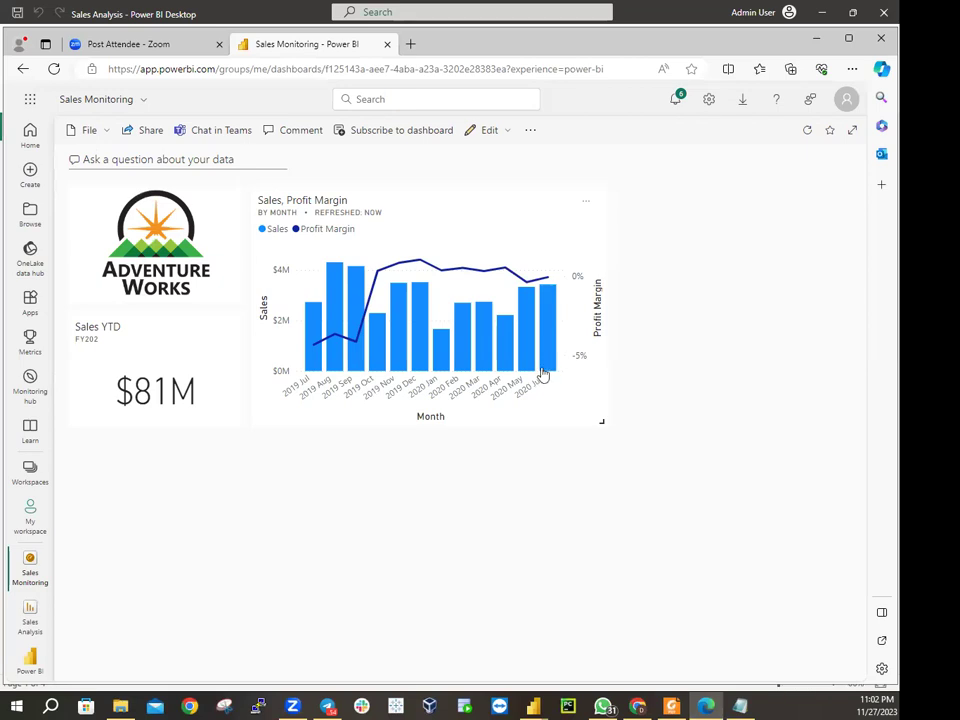
mouse_move(544, 369)
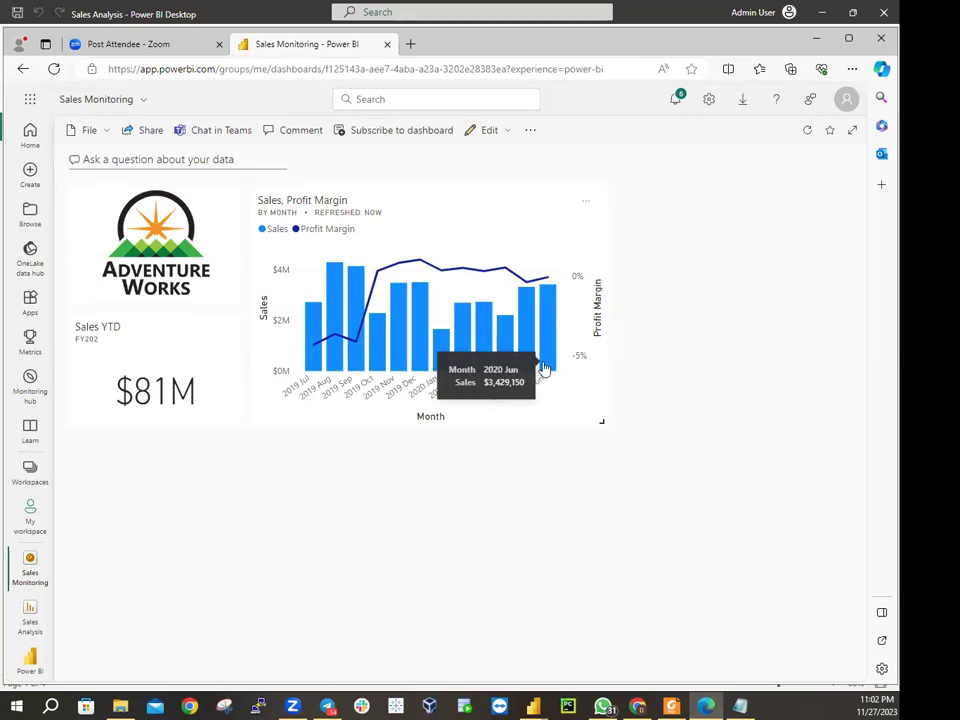
mouse_move(173, 369)
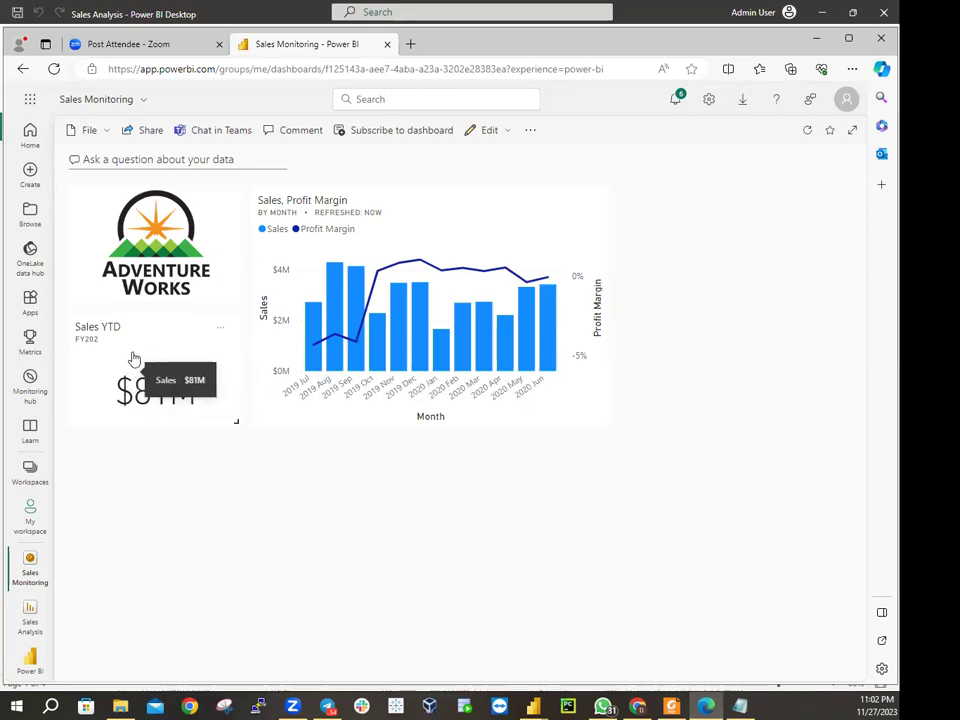
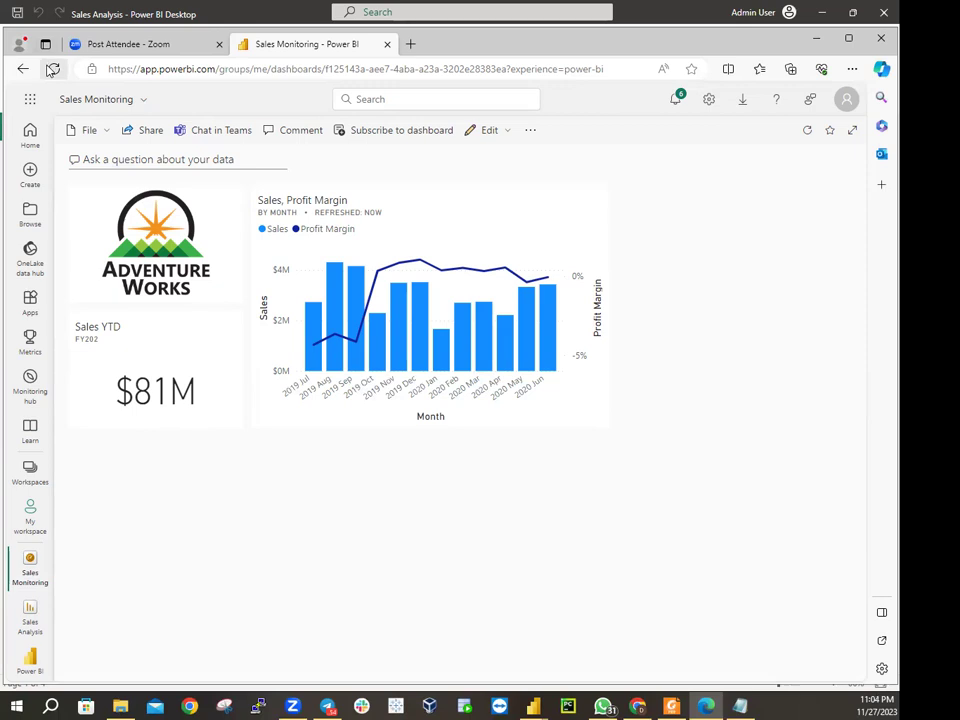
Reload the Sales Monitoring dashboard, then bring File Explorer to the front
left_click(51, 69)
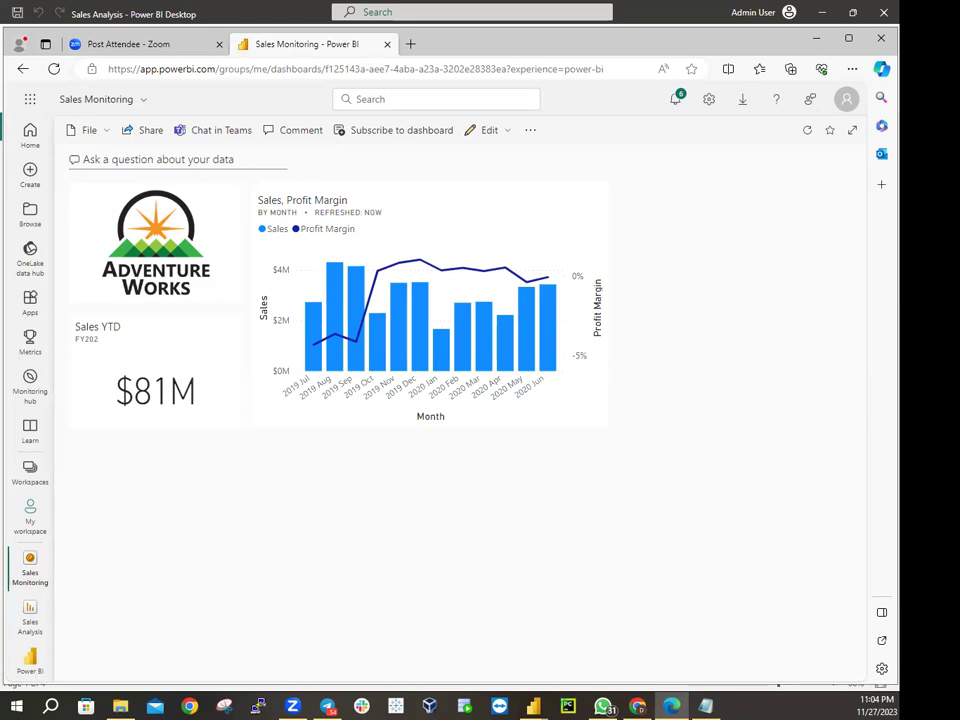
key("alt+Tab")
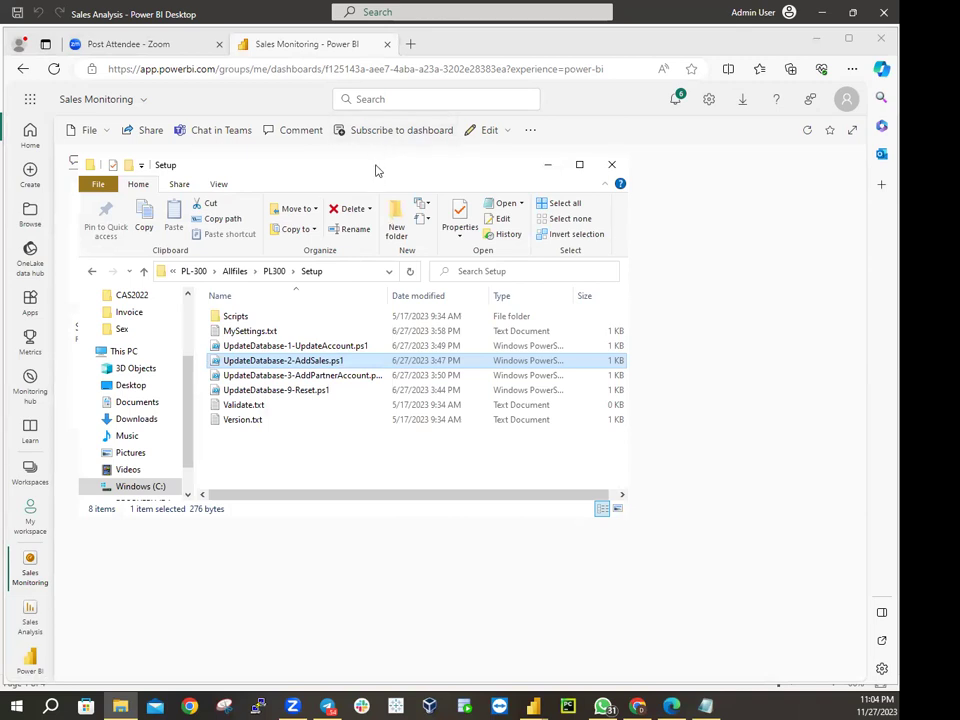
Back in File Explorer, go from PL-300 through Allfiles and PL300 into Setup
key("alt+Tab")
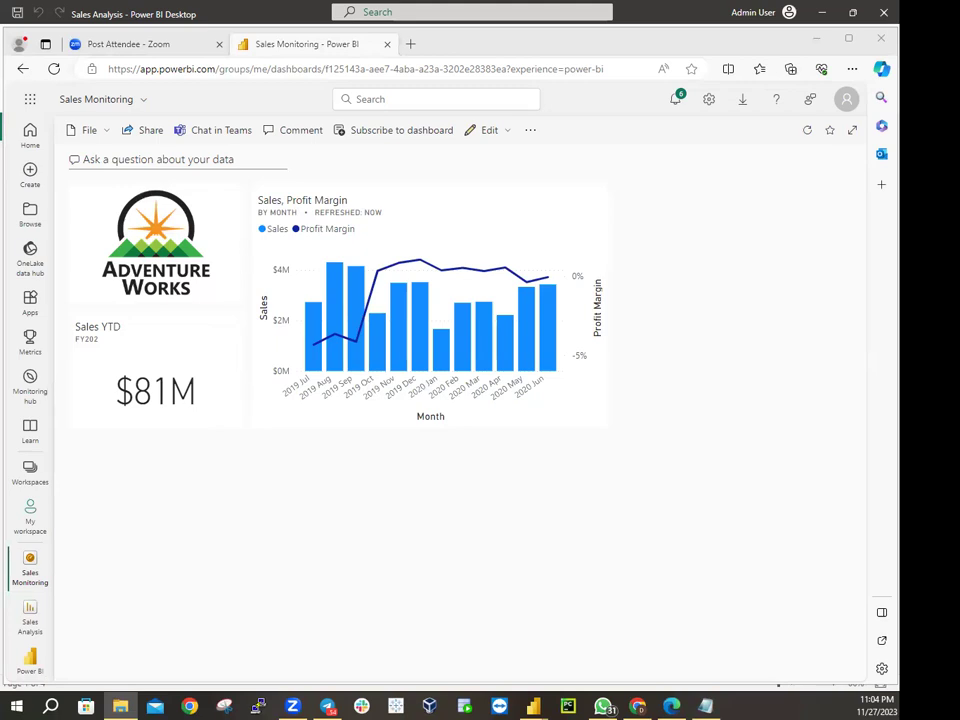
key("alt+Tab")
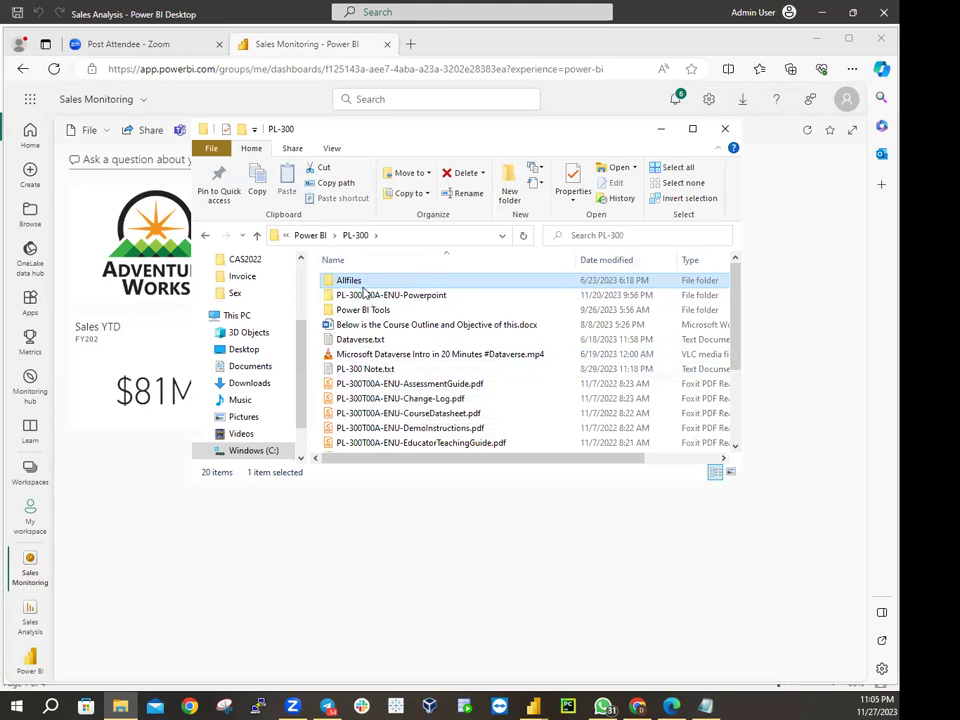
left_click(356, 236)
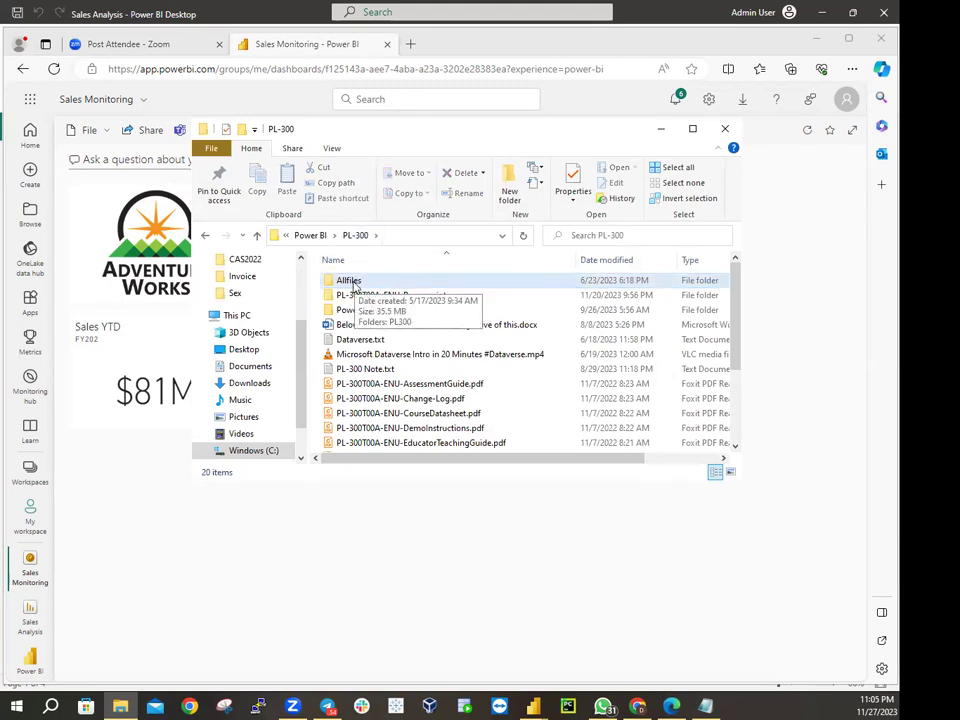
left_click(352, 283)
double_click(352, 283)
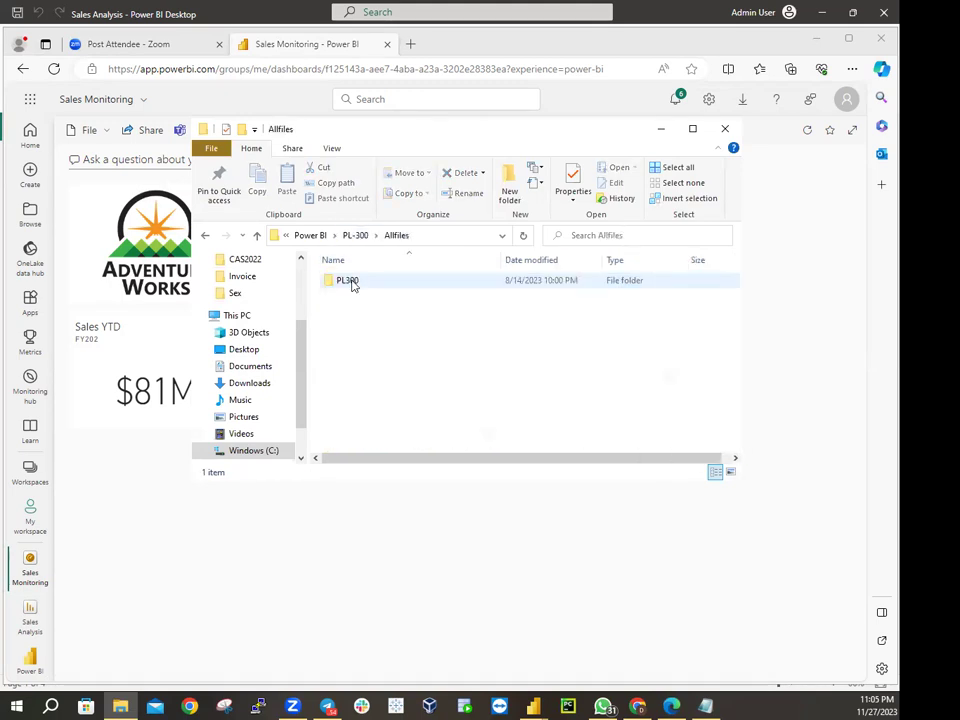
left_click(356, 284)
double_click(358, 285)
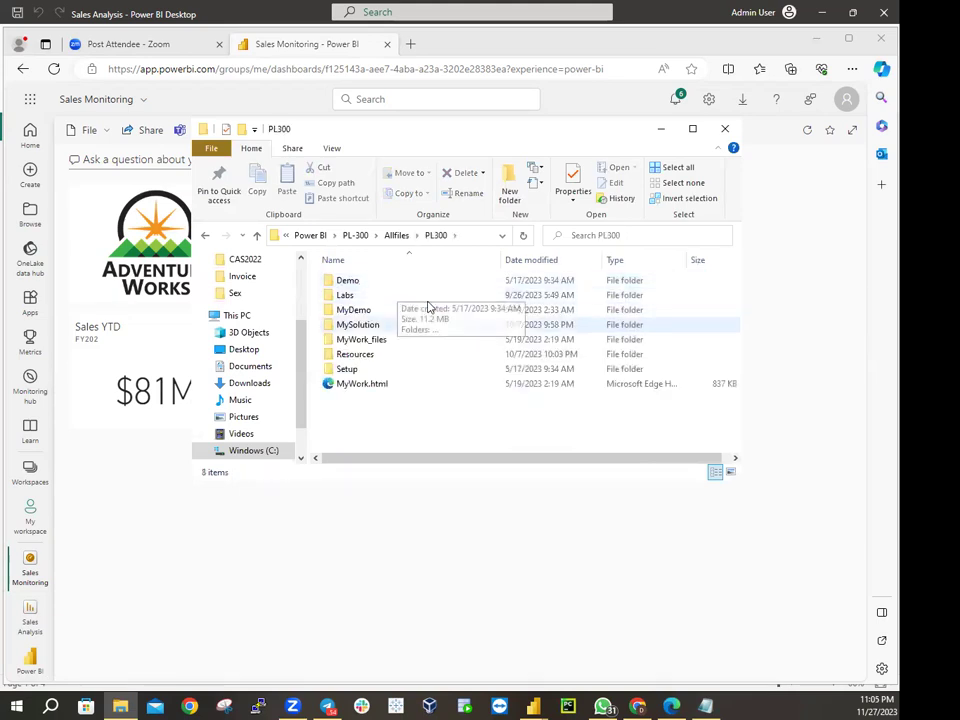
left_click(345, 374)
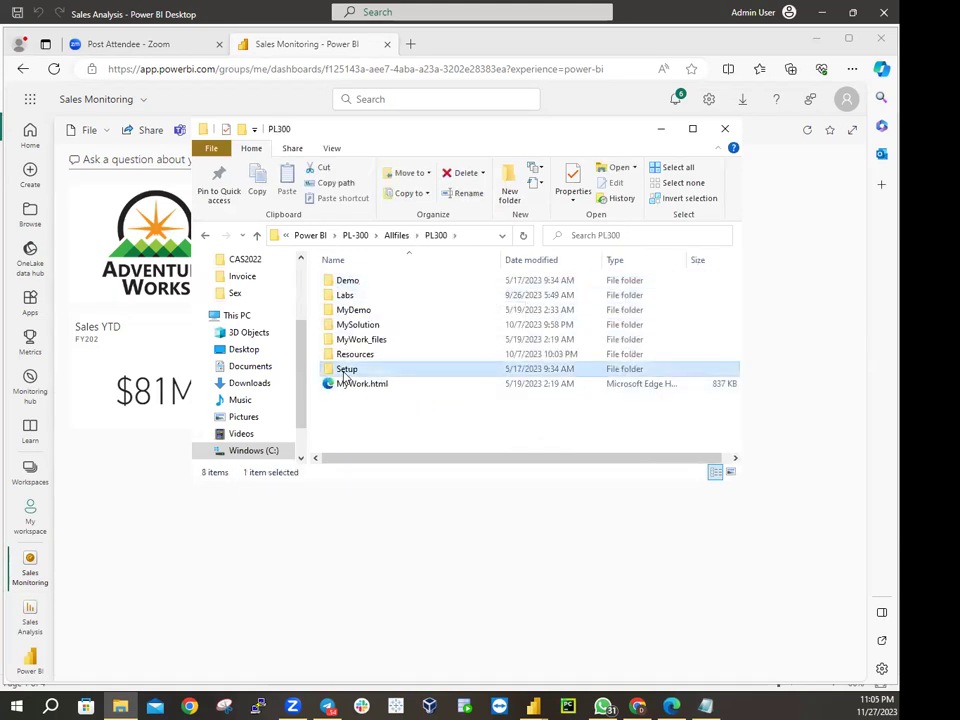
double_click(345, 372)
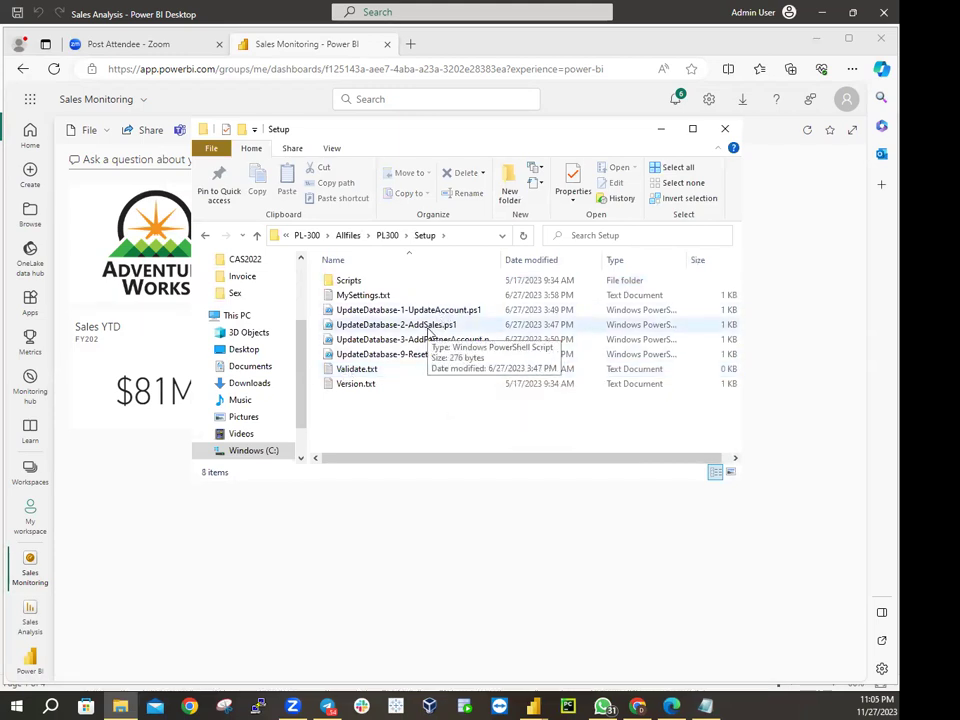
right_click(429, 330)
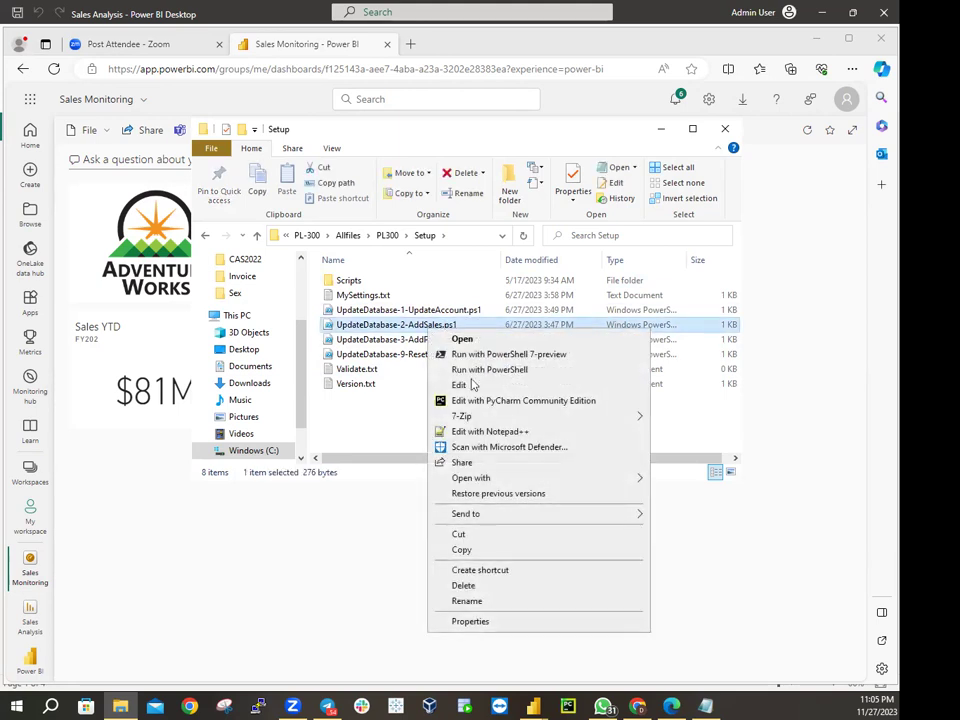
left_click(459, 387)
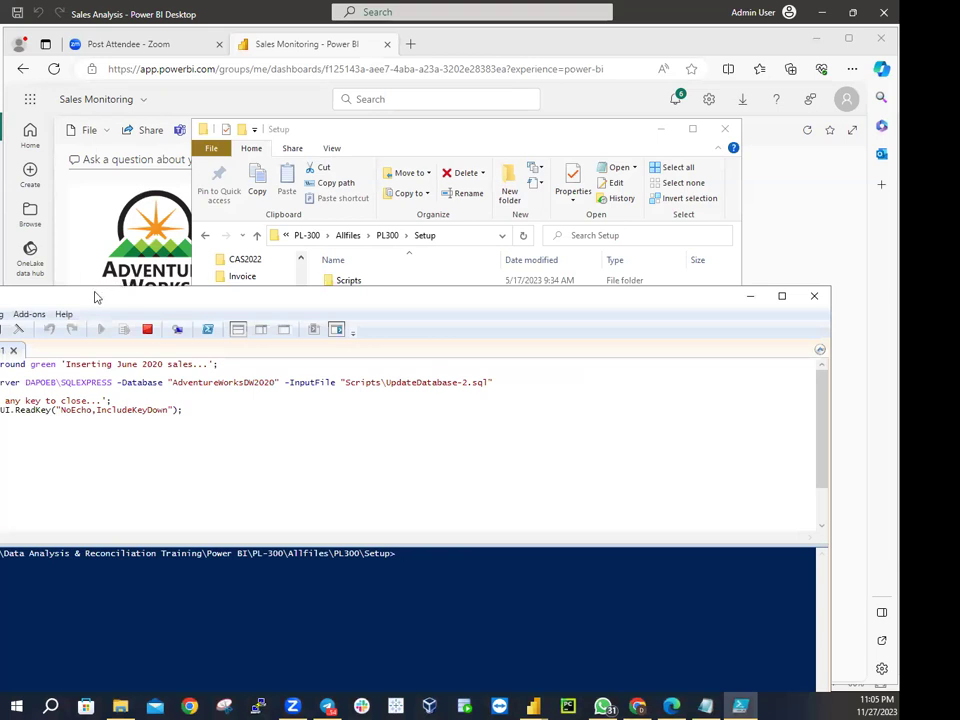
left_click_drag(133, 298, 222, 291)
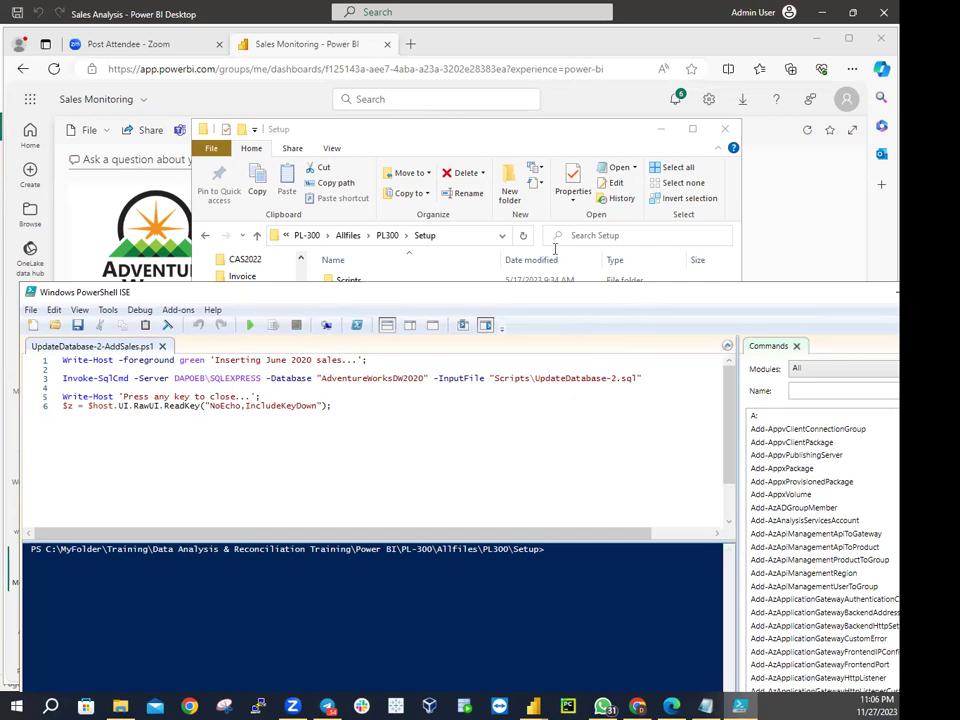
left_click_drag(645, 300, 590, 187)
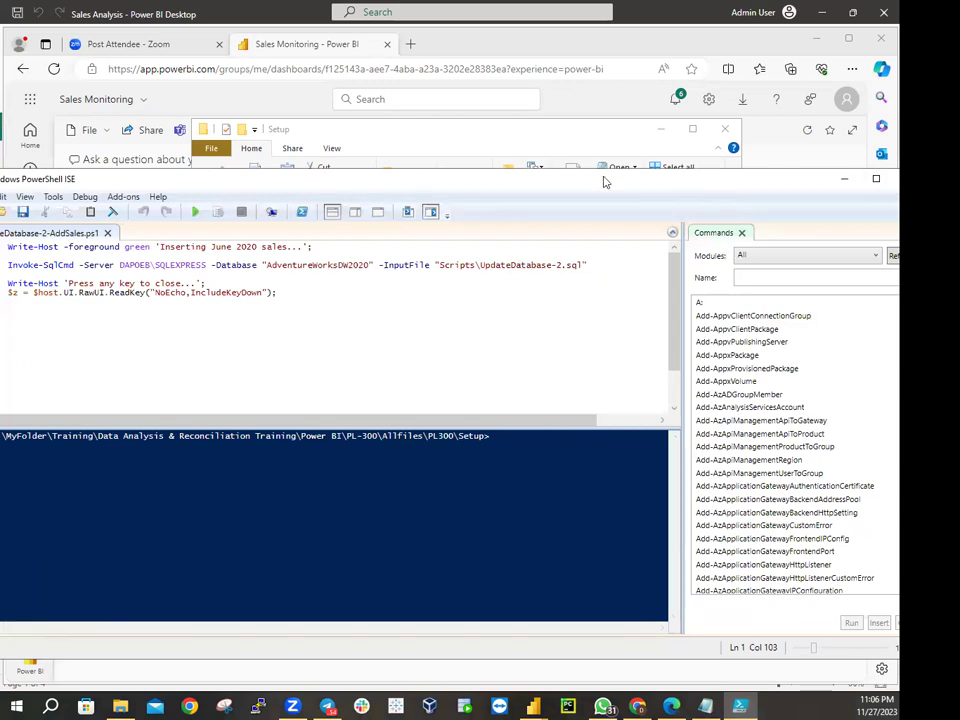
double_click(686, 183)
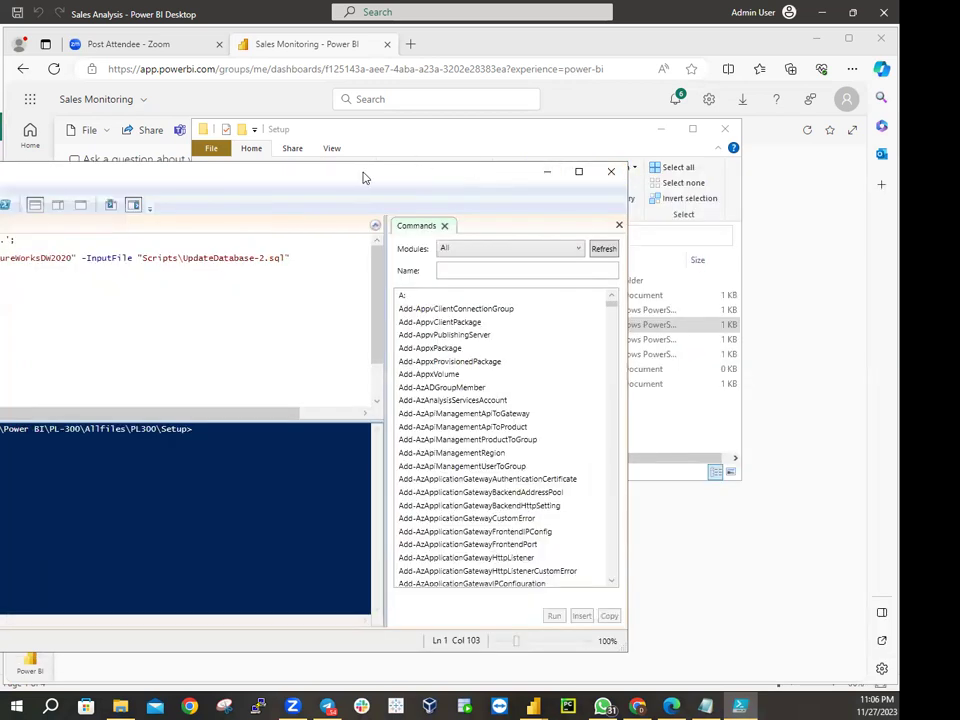
left_click_drag(364, 178, 829, 246)
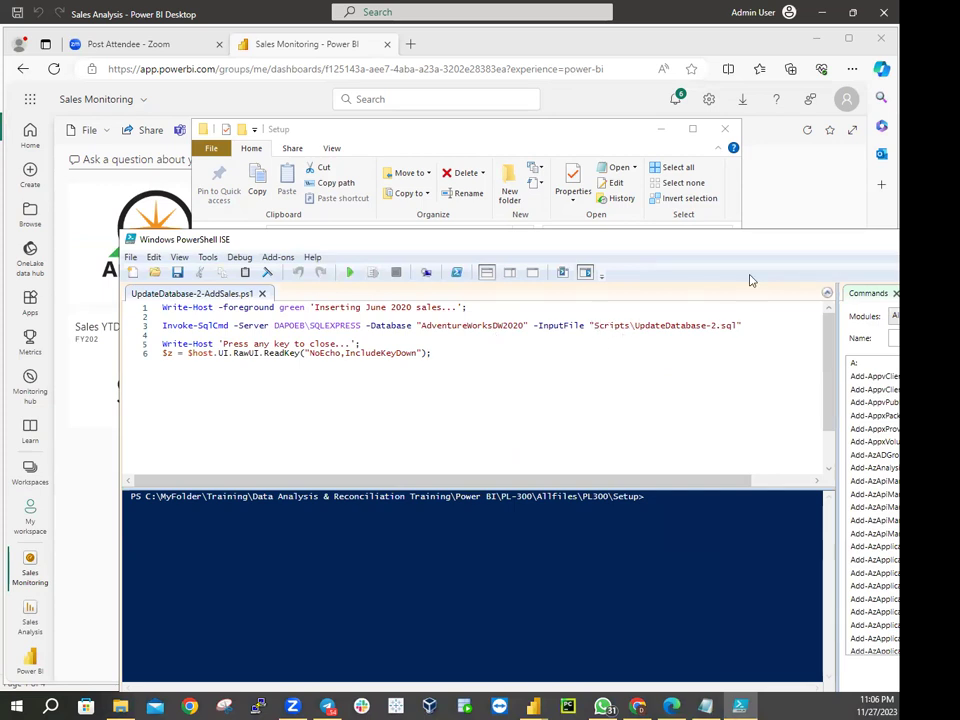
left_click_drag(543, 234, 343, 218)
left_click(853, 223)
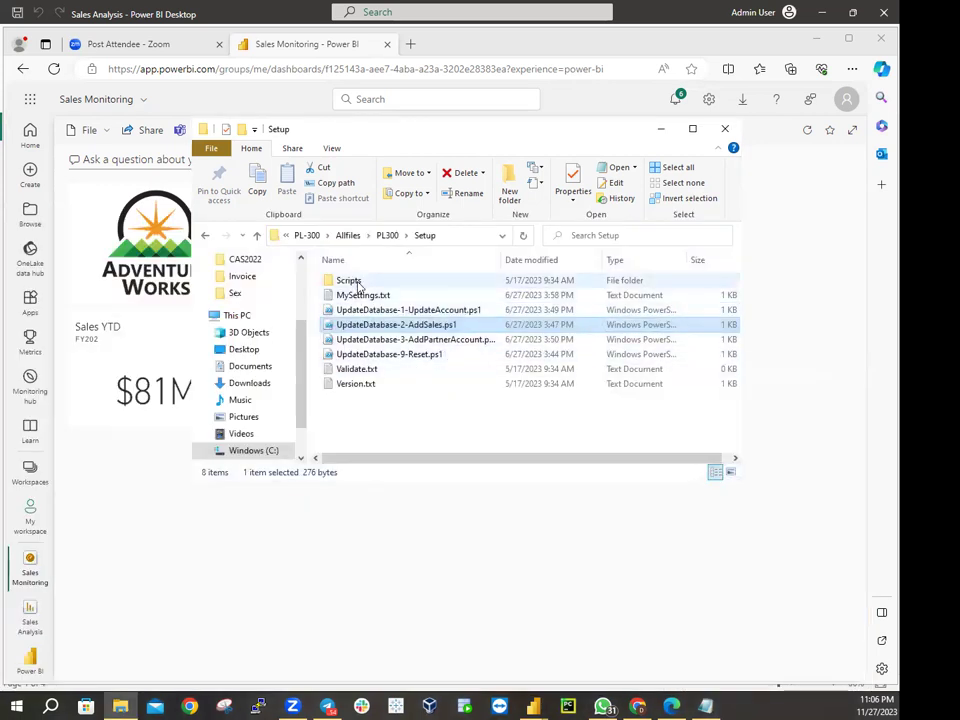
Open UpdateDatabase-2.sql from the Scripts folder in Notepad
left_click(352, 281)
double_click(352, 281)
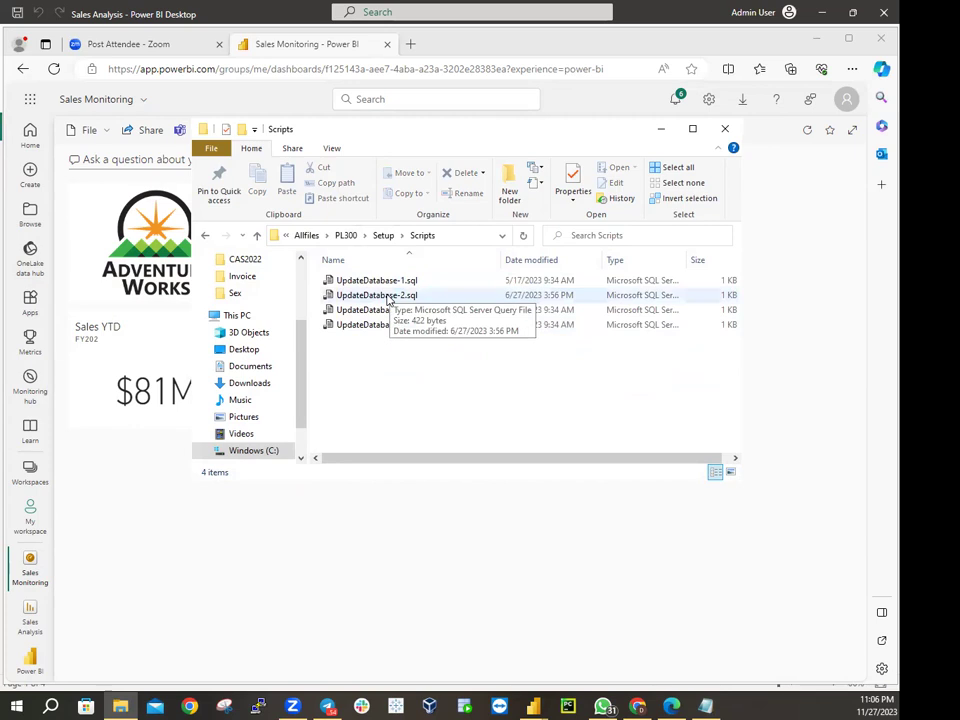
left_click(388, 297)
right_click(388, 297)
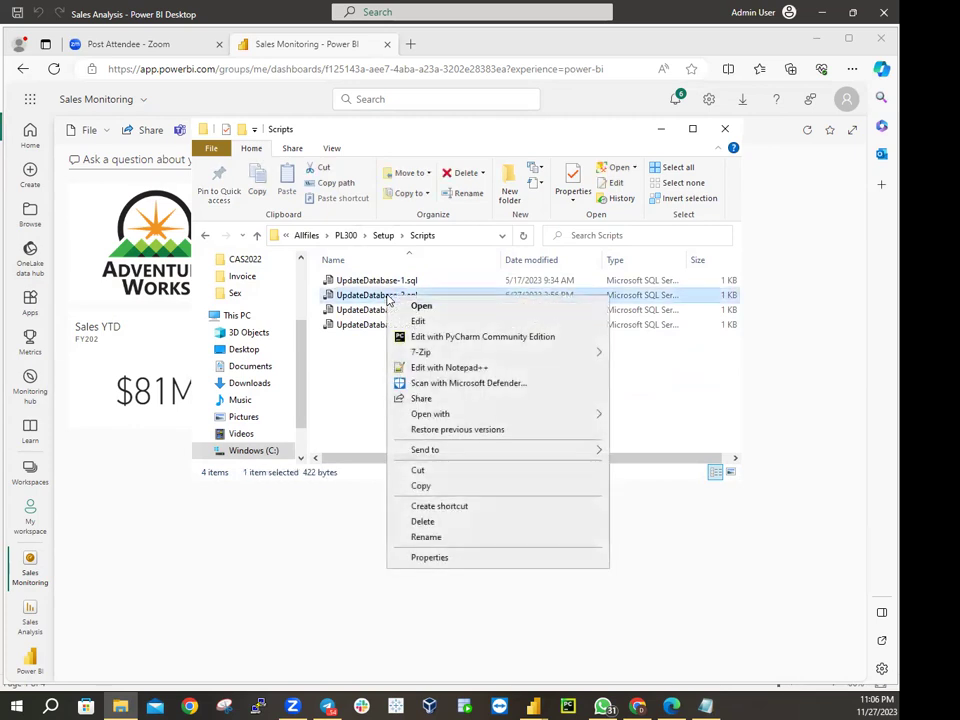
left_click(414, 321)
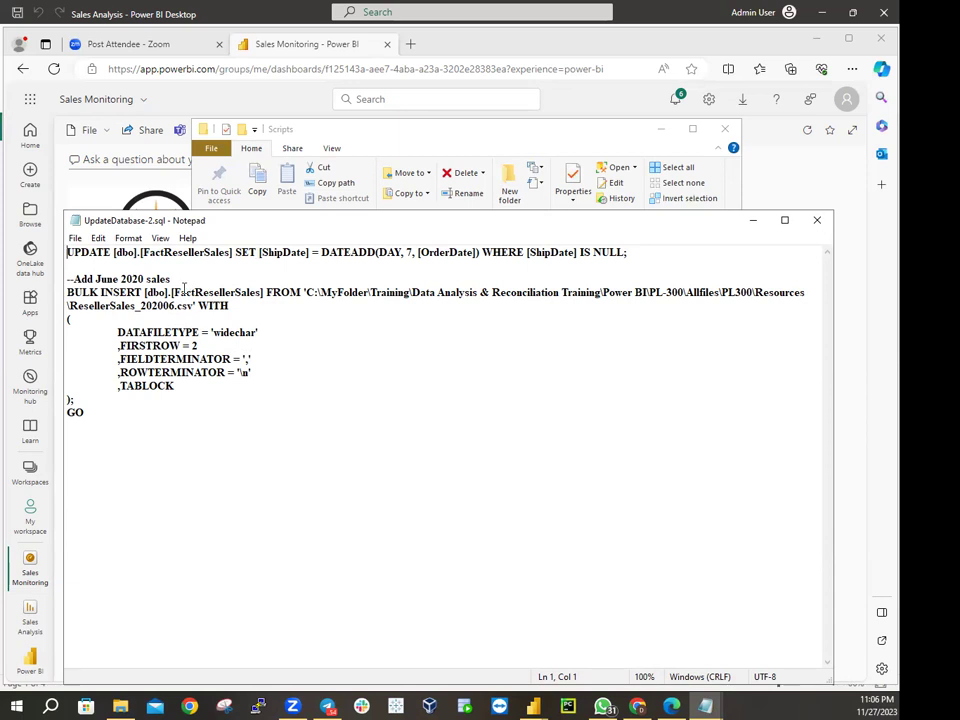
Highlight the FactResellerSales table and ResellerSales_202006.csv file names, then set Notepad aside
left_click_drag(174, 292, 263, 290)
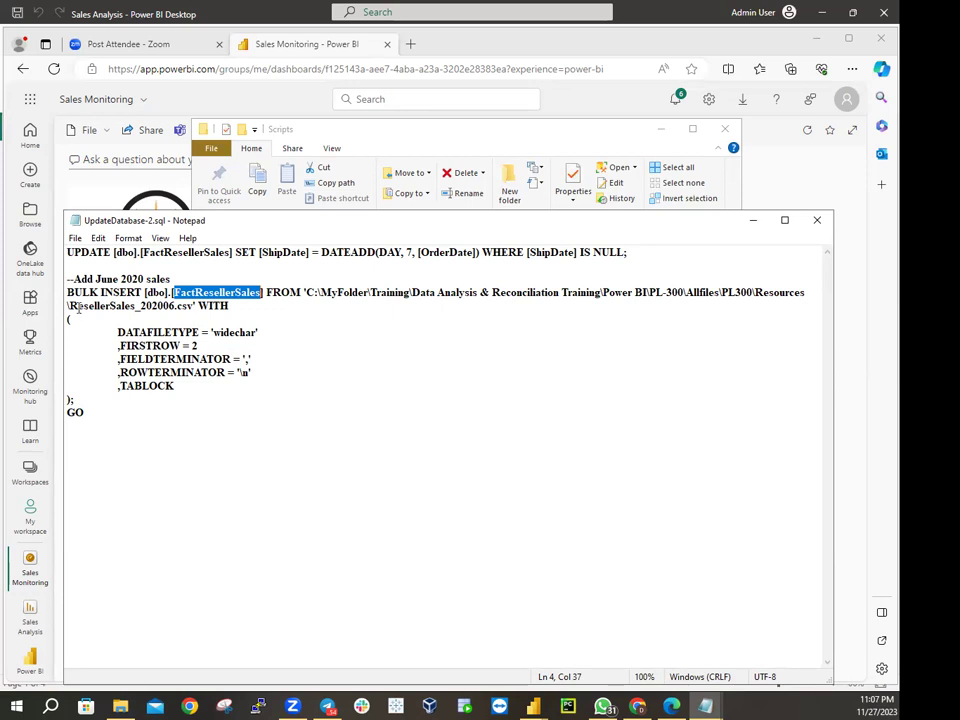
left_click_drag(70, 305, 196, 305)
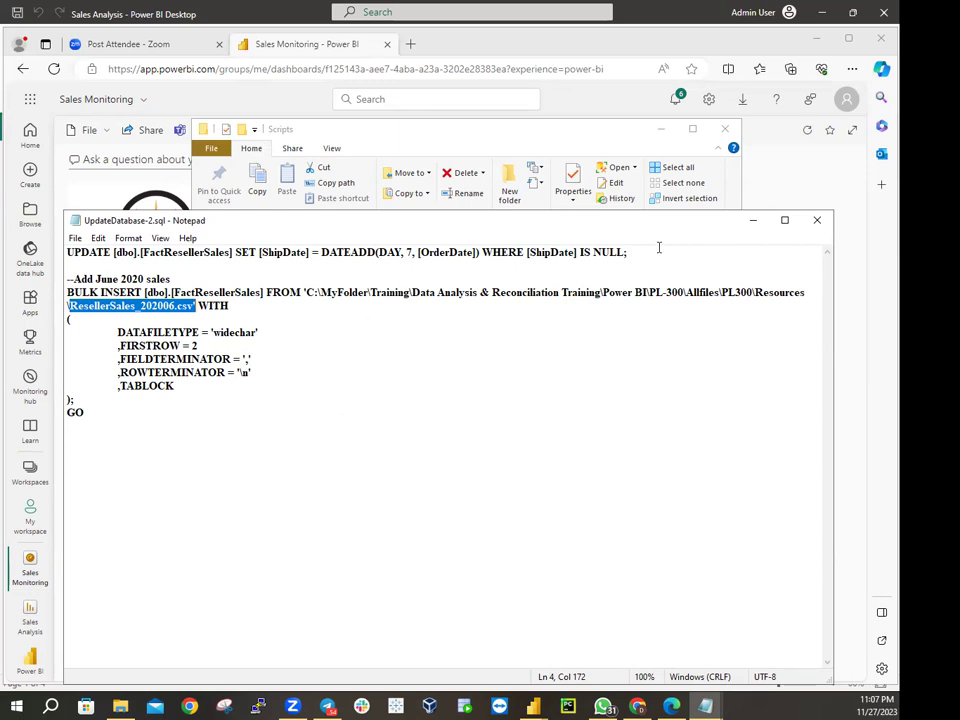
left_click(752, 222)
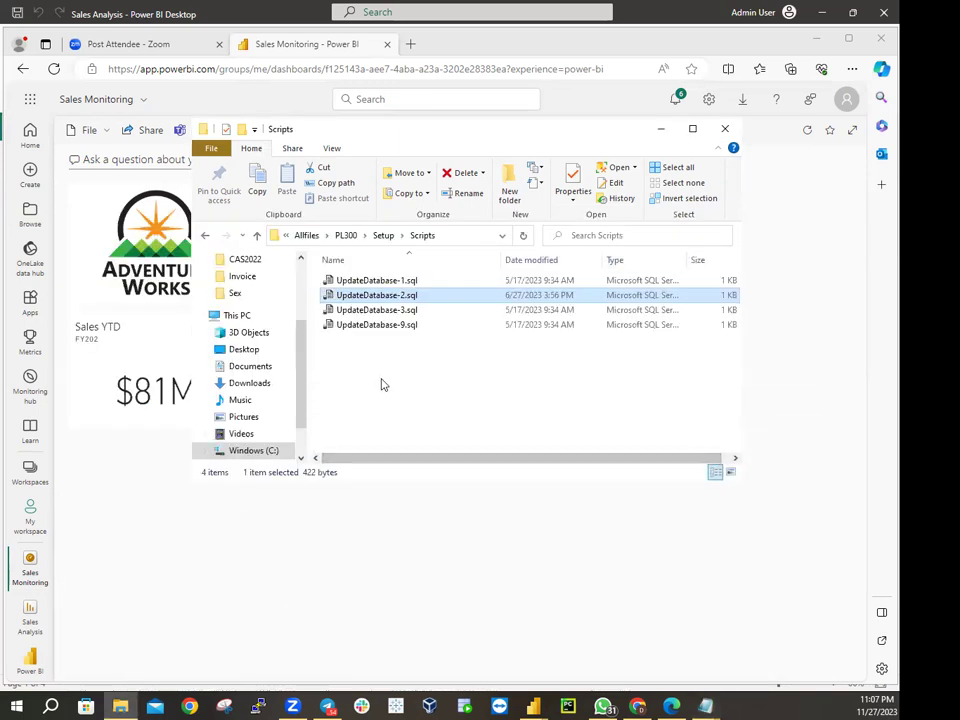
Go up to PL300, enter Resources, and open ResellerSales_202006.csv in Excel
left_click(383, 235)
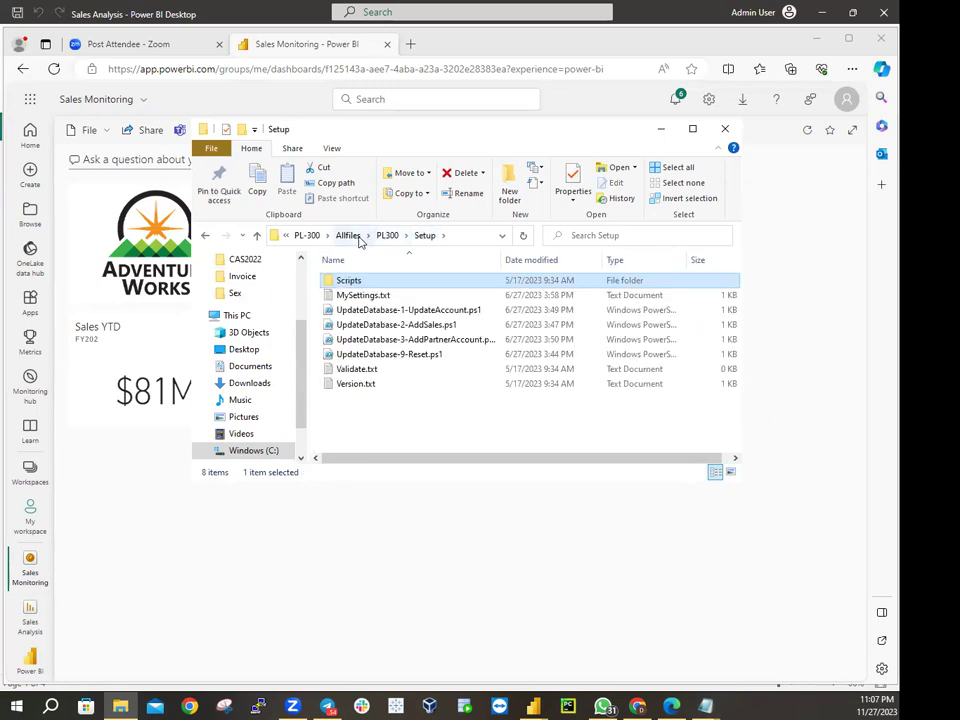
left_click(387, 236)
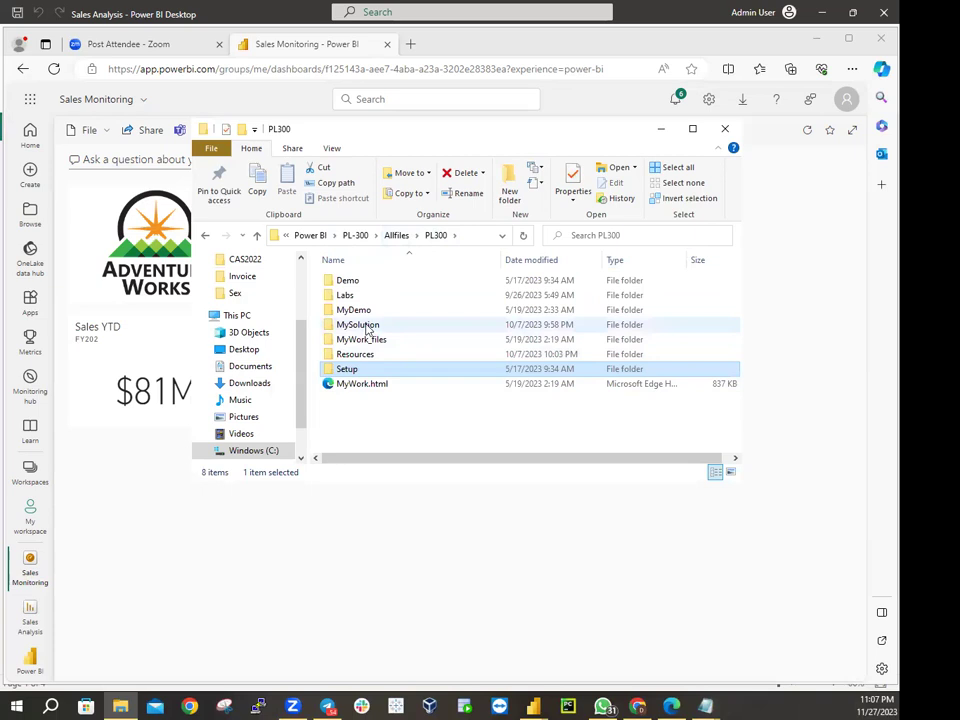
double_click(355, 355)
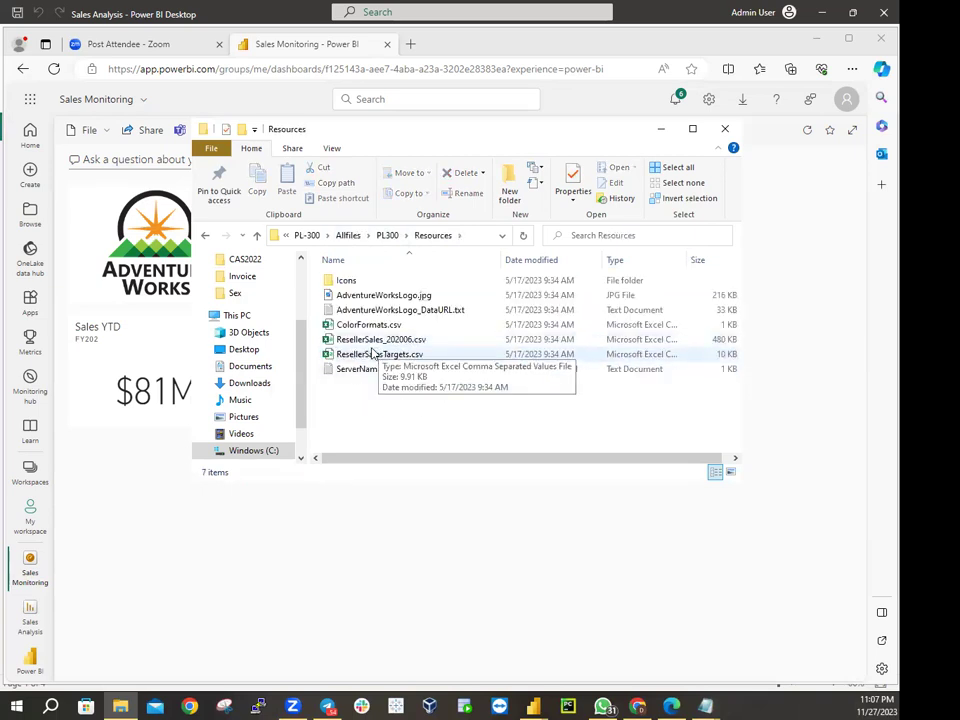
left_click(402, 342)
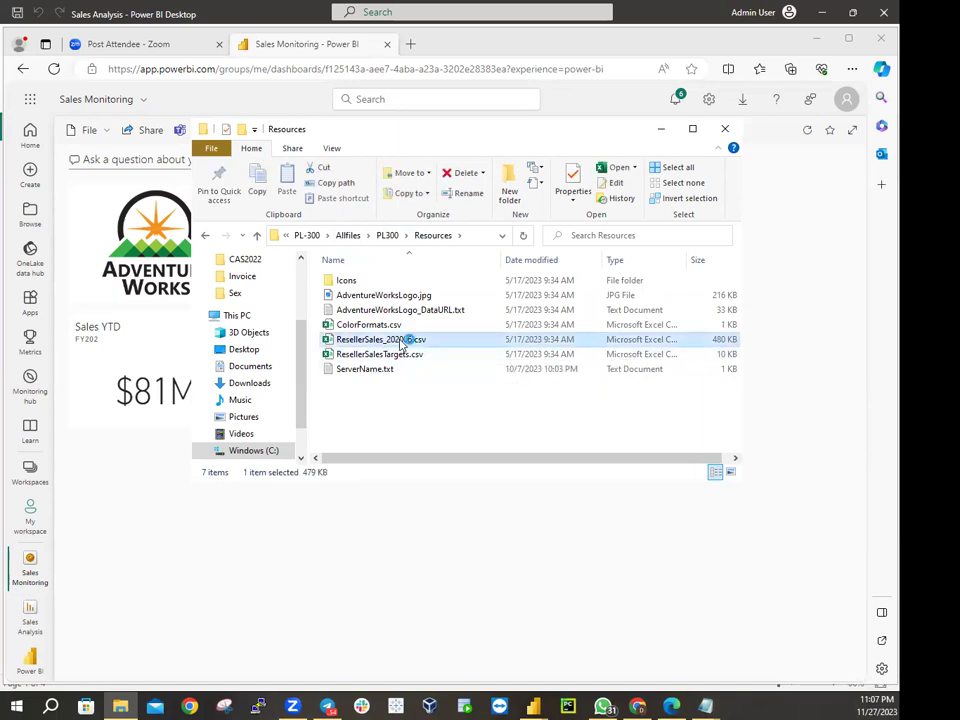
double_click(402, 342)
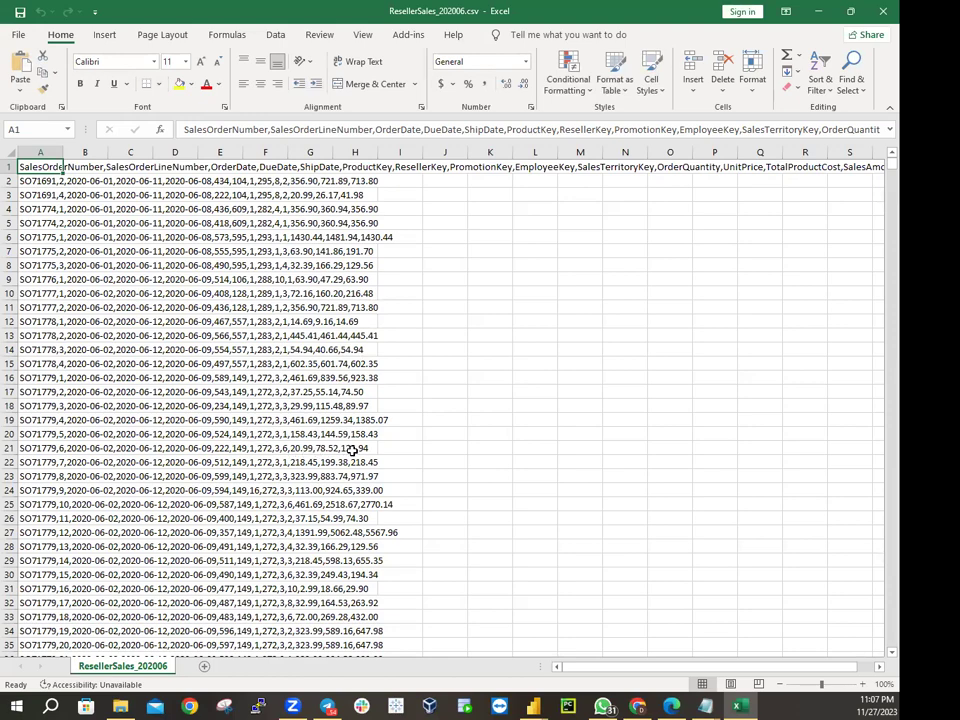
Scroll through the ResellerSales_202006 rows, then minimize Excel to reveal the Resources folder
scroll(349, 408, "down", 8)
scroll(349, 408, "down", 14)
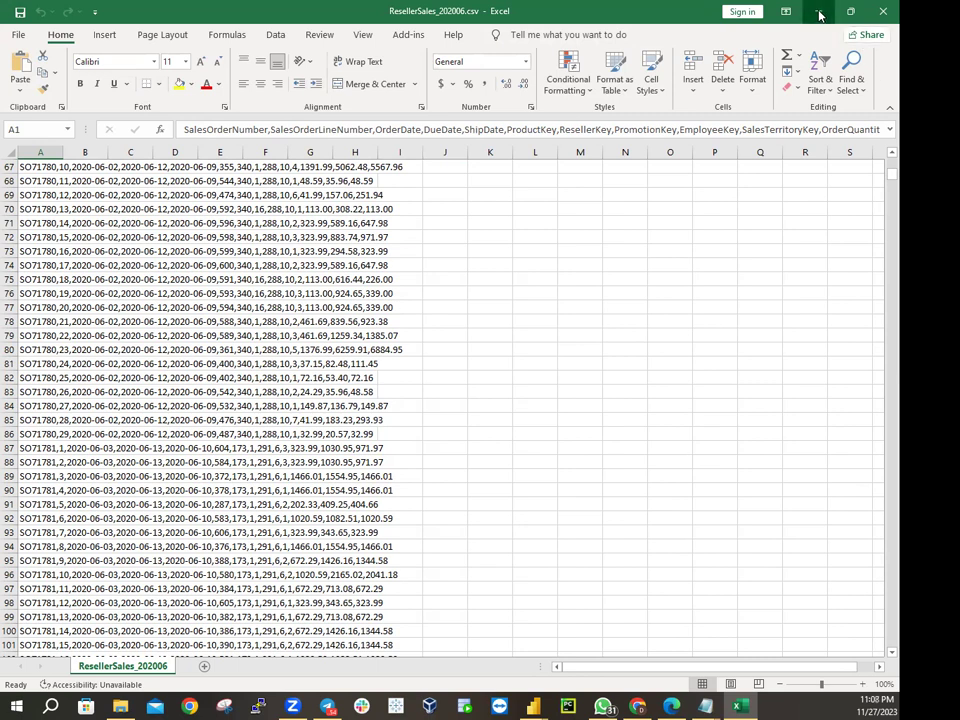
key("super+Down")
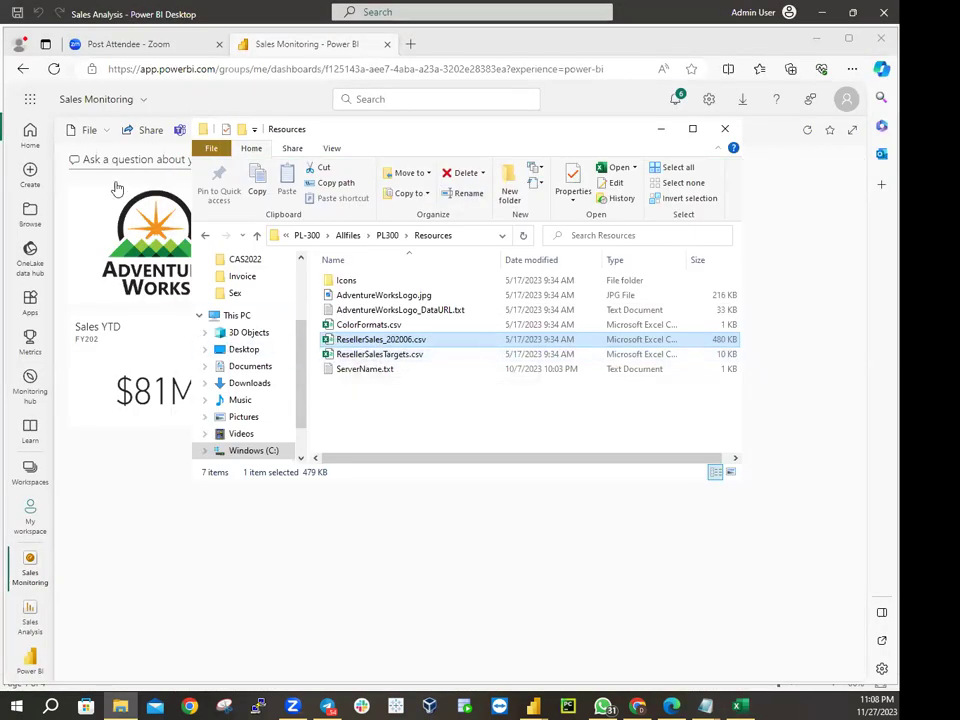
Switch to the Sales Analysis report and show the 1,826-row Date table in Table view
left_click(536, 706)
left_click(568, 655)
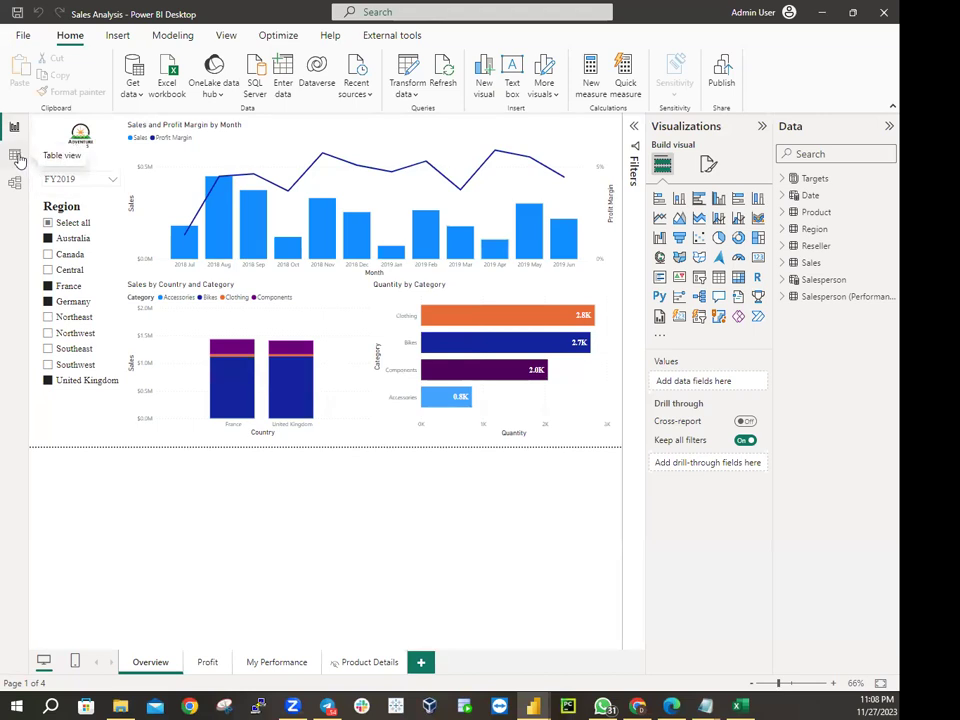
left_click(15, 155)
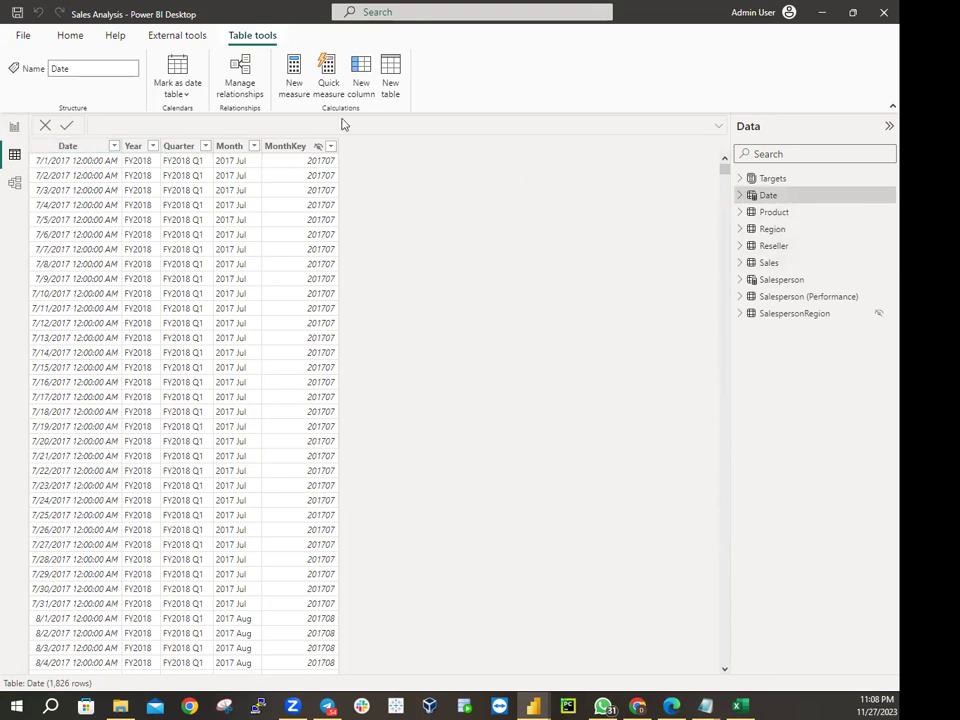
left_click(112, 36)
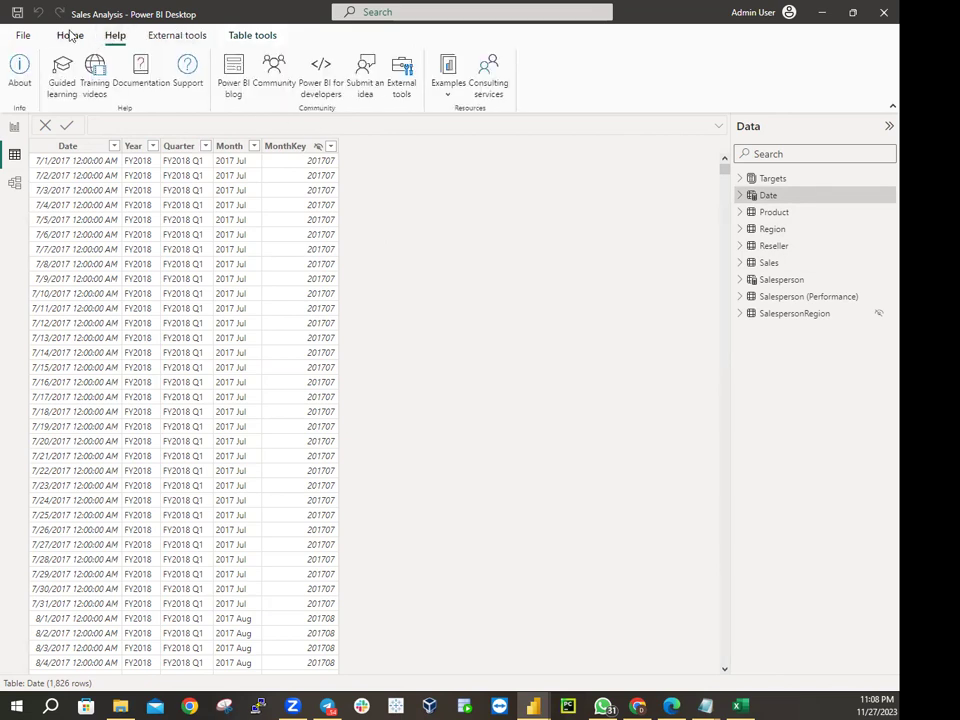
left_click(69, 36)
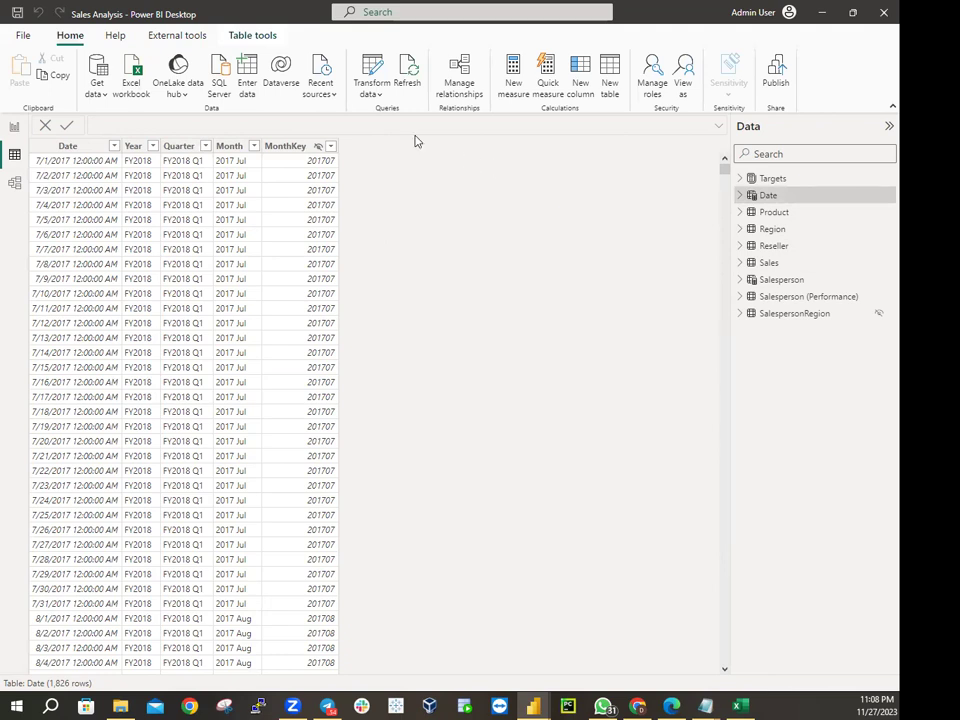
Open Power Query Editor, preview the Reseller and Sales queries, and browse New Source and Combine
left_click(377, 97)
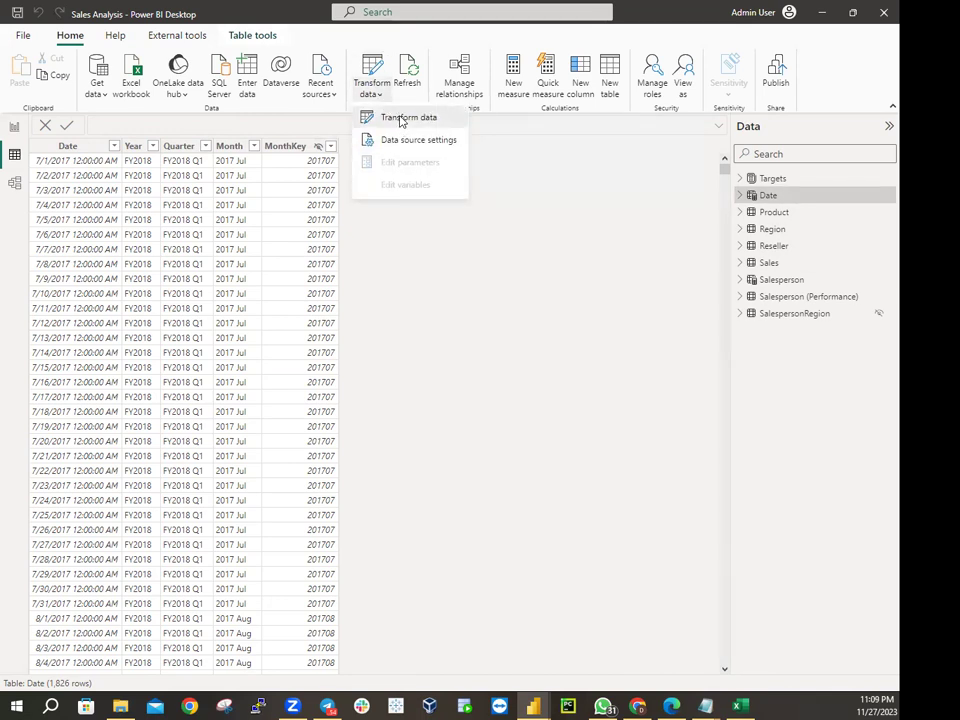
left_click(401, 119)
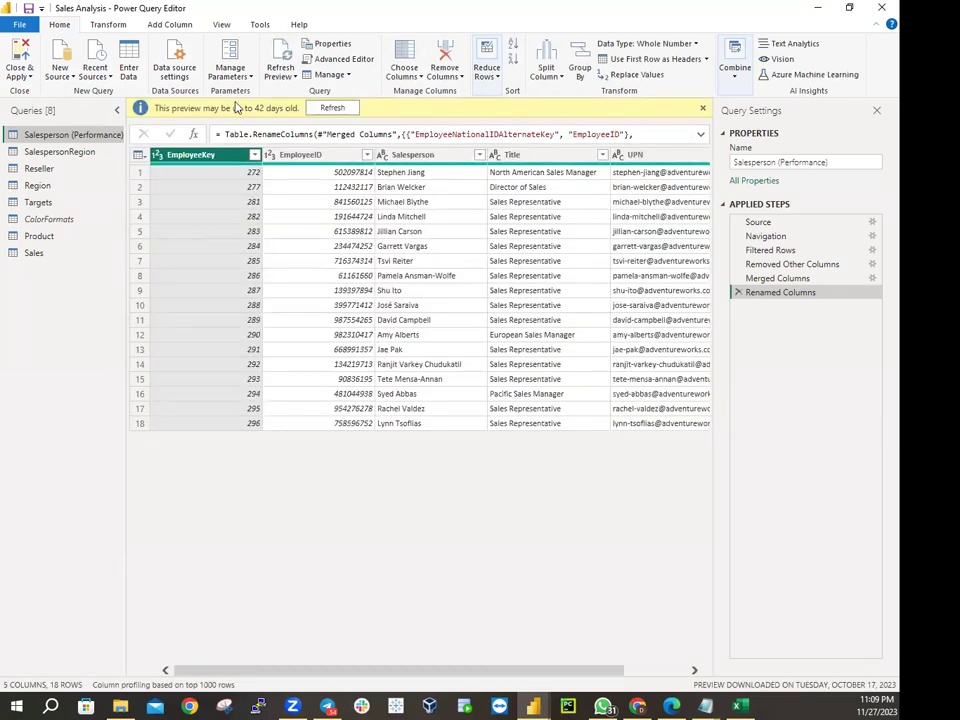
left_click(40, 168)
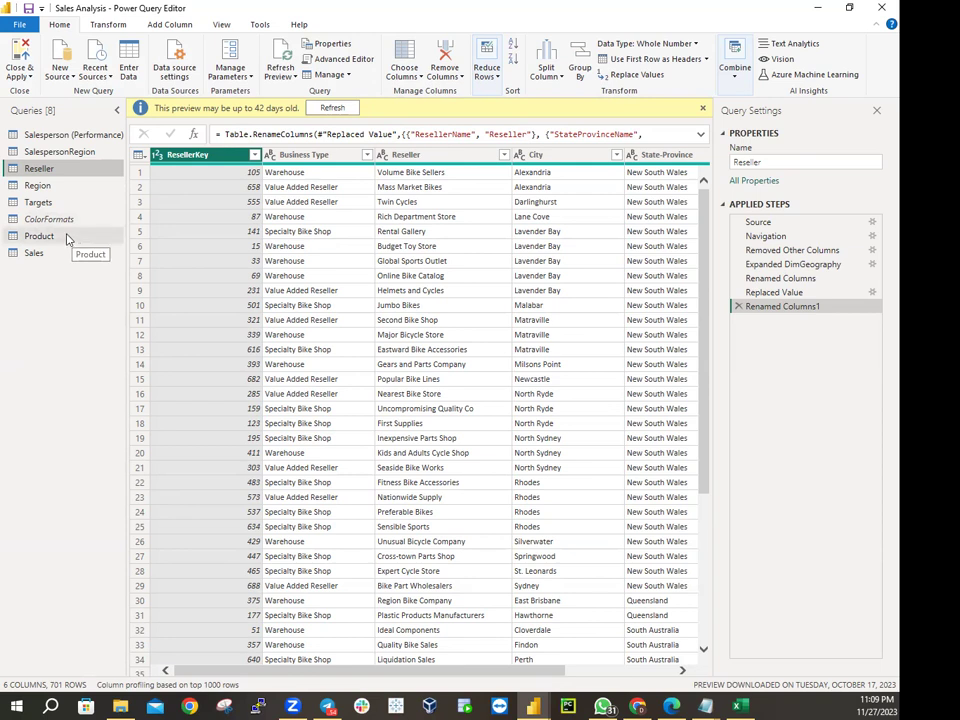
left_click(36, 254)
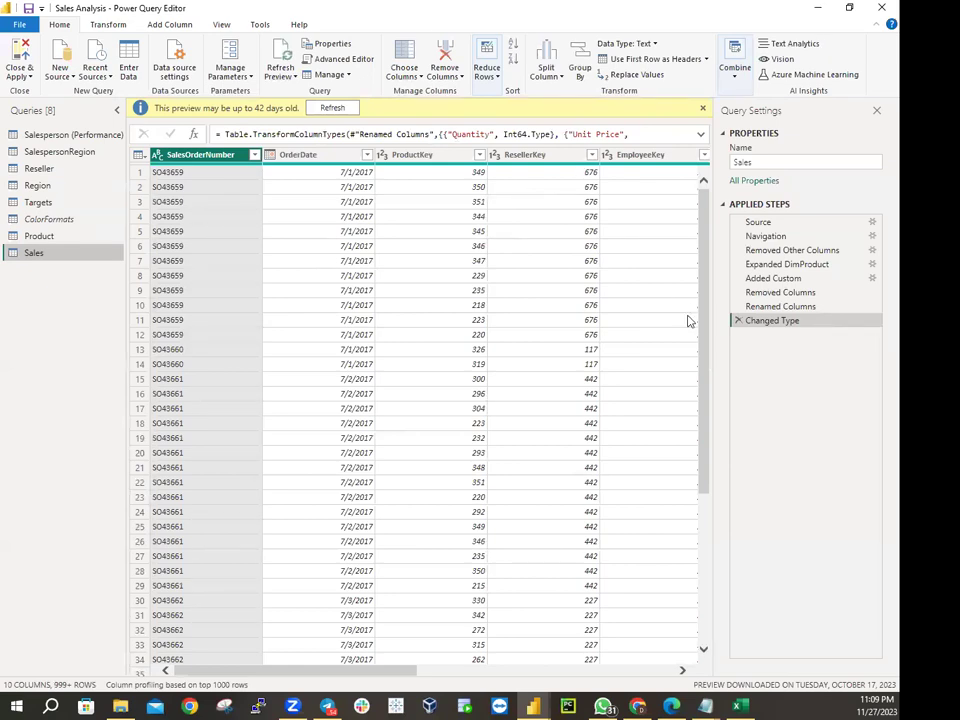
left_click(70, 80)
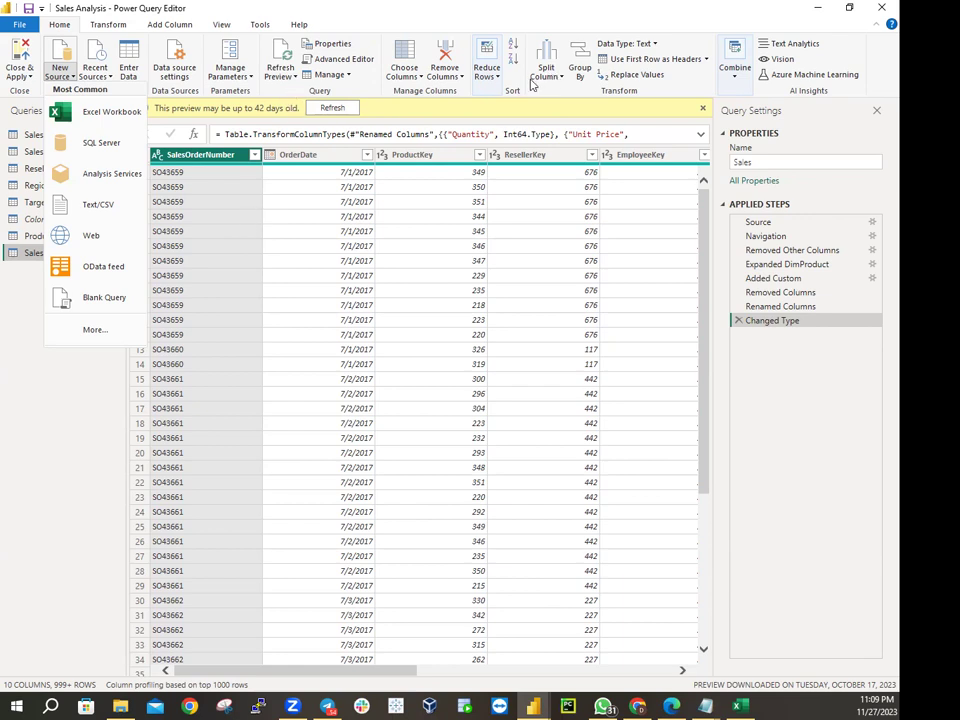
left_click(737, 78)
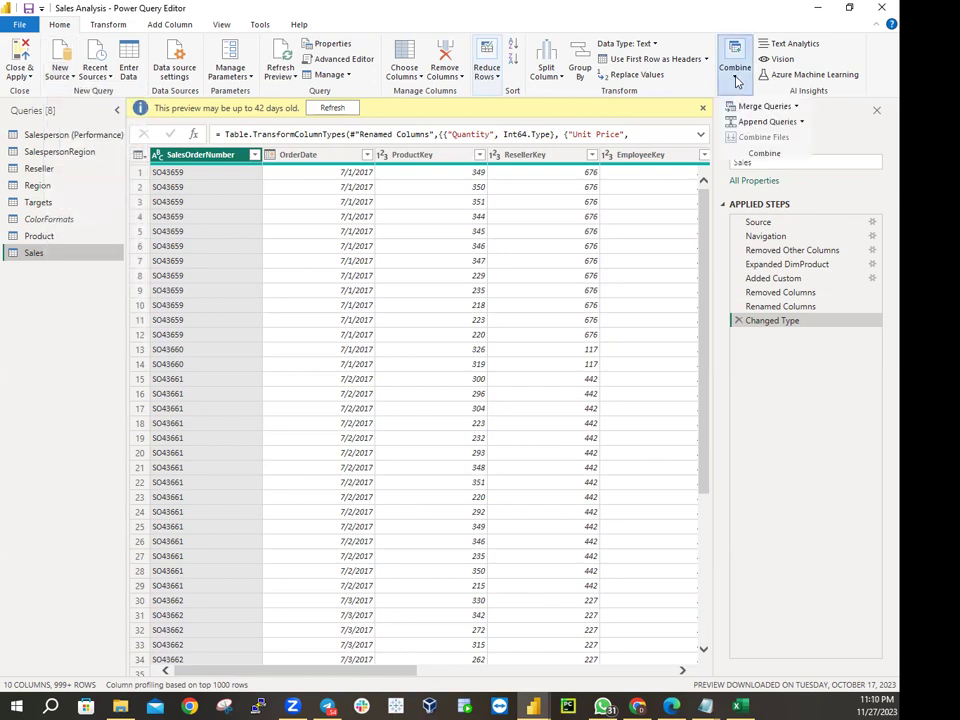
Twice start Append Queries, selecting Sales (Current), and cancel; then Close & Apply
left_click(756, 123)
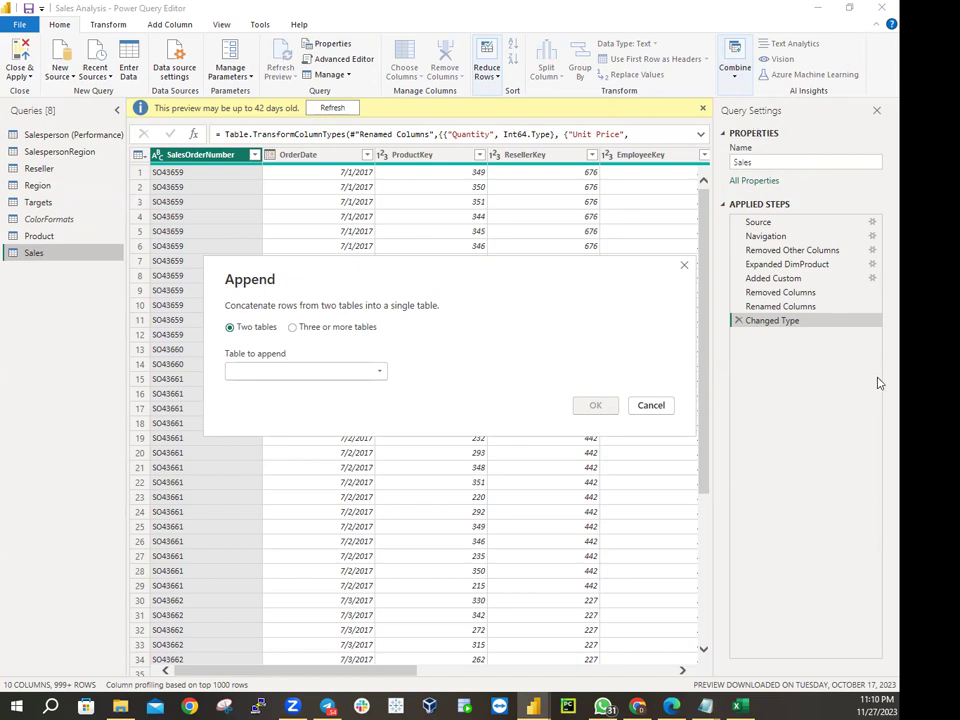
left_click(648, 405)
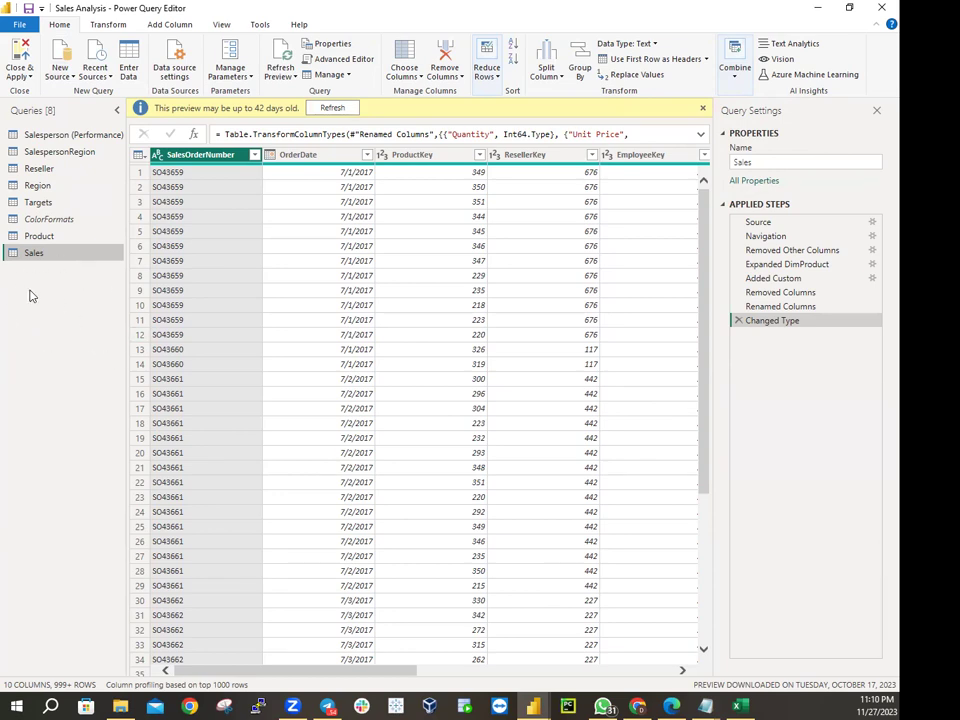
left_click(735, 62)
left_click(766, 121)
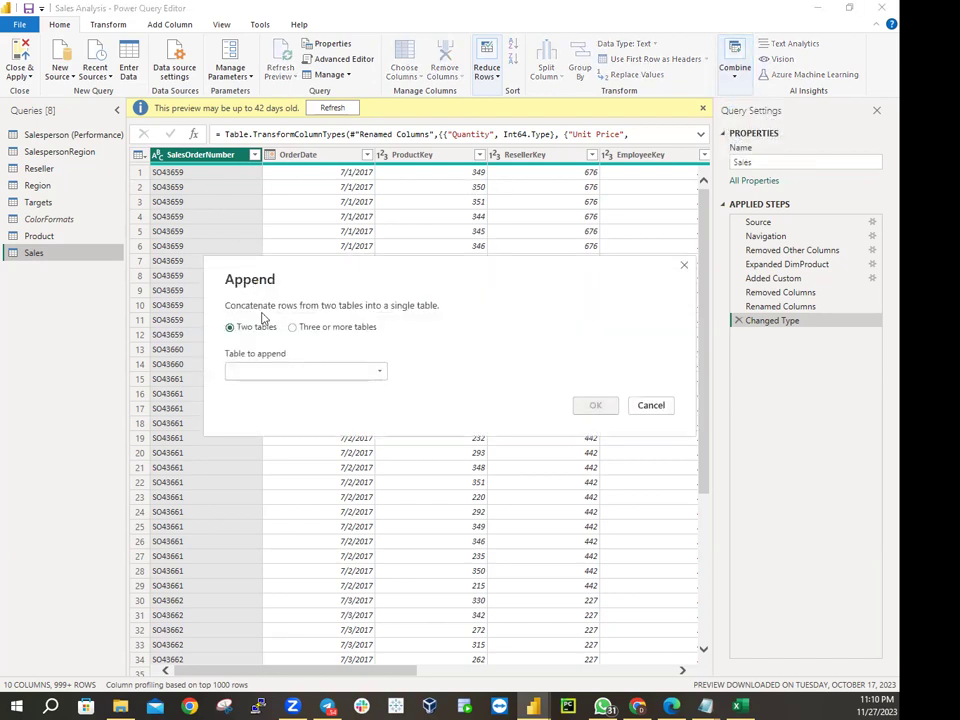
left_click(268, 372)
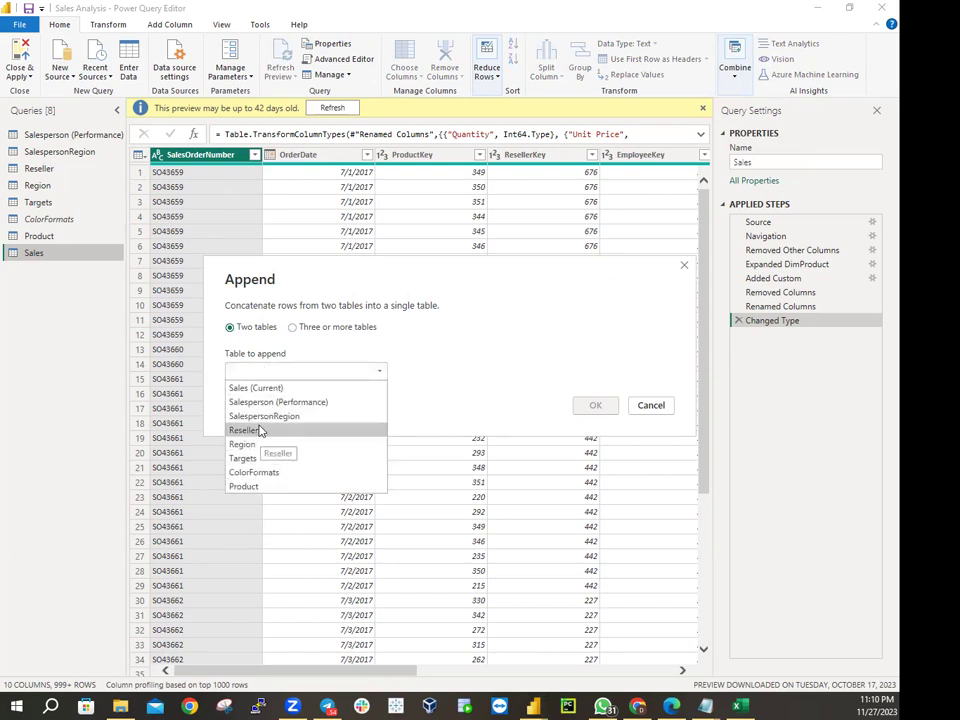
left_click(254, 388)
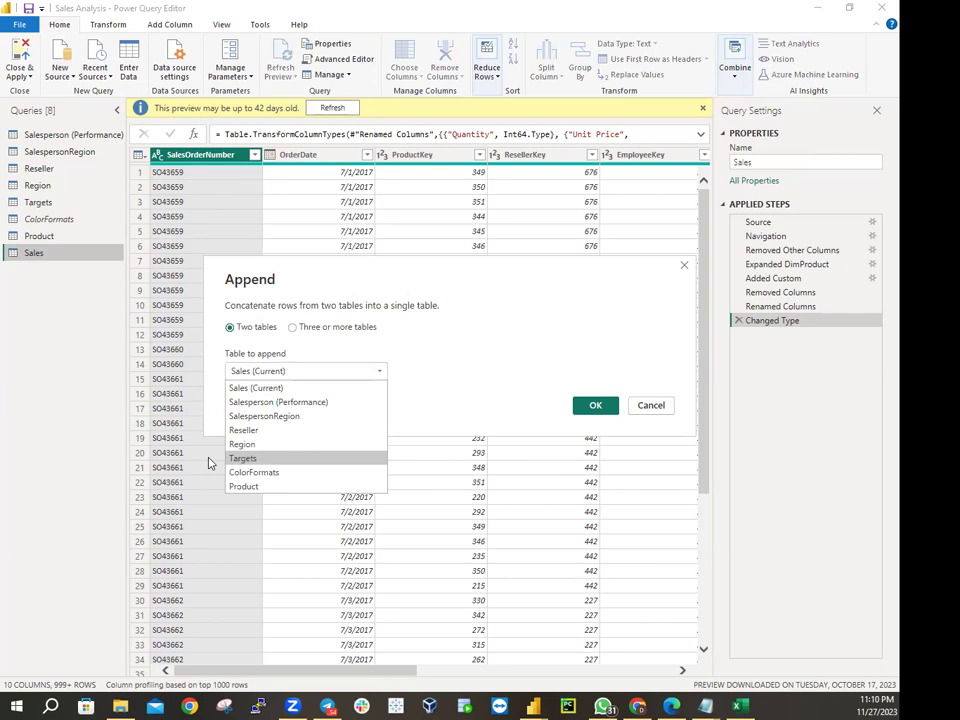
left_click(651, 405)
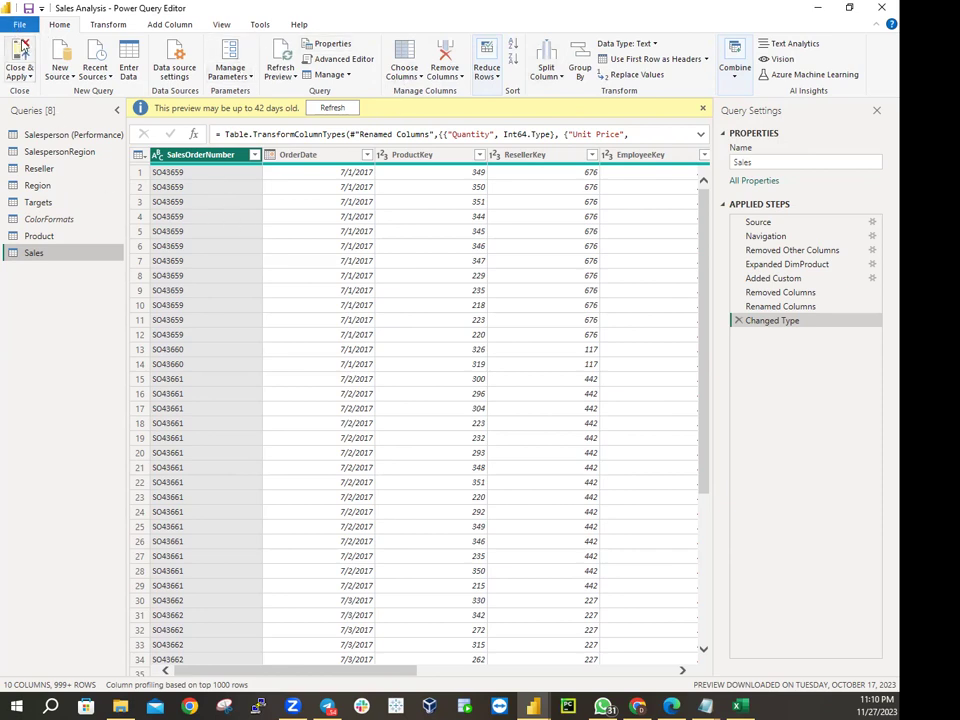
left_click(22, 47)
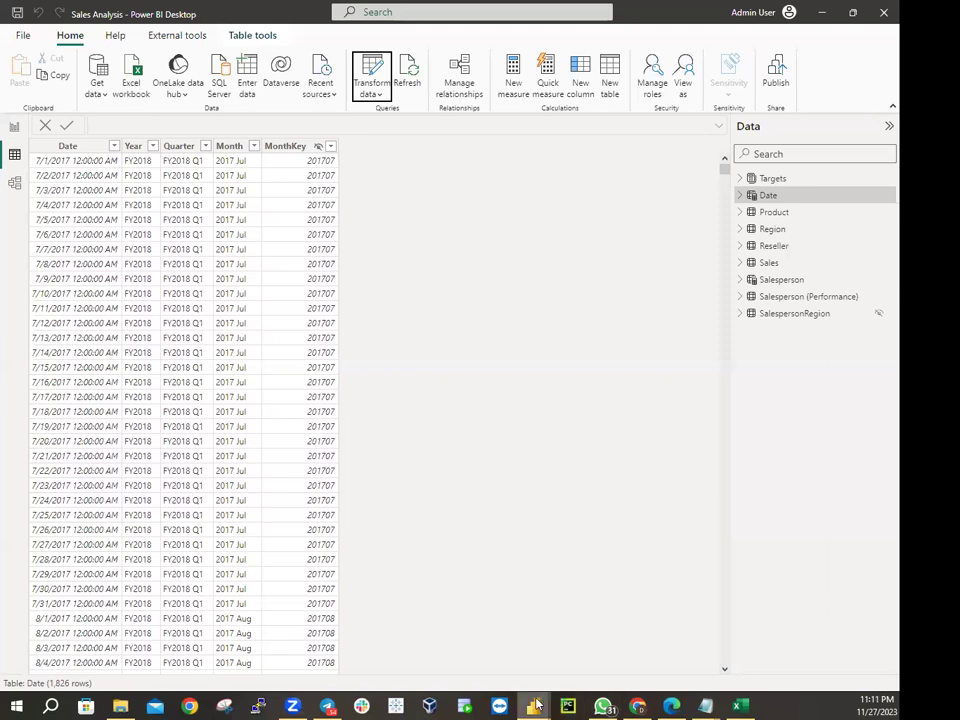
Return to Report view, then in File Explorer go from PL300 into Setup › Scripts
mouse_move(536, 705)
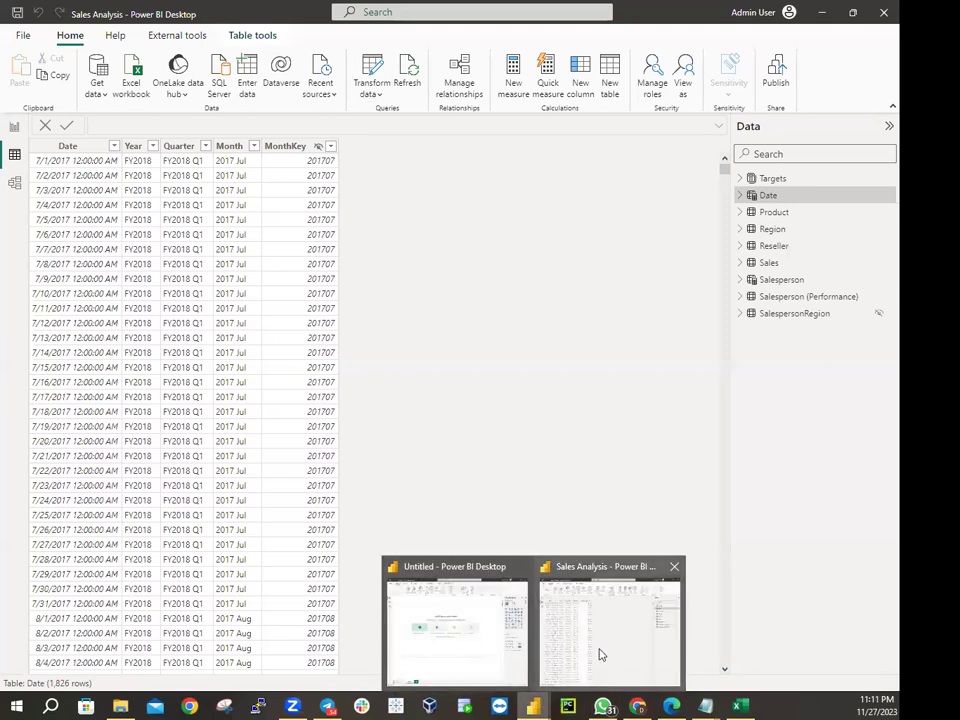
left_click(17, 127)
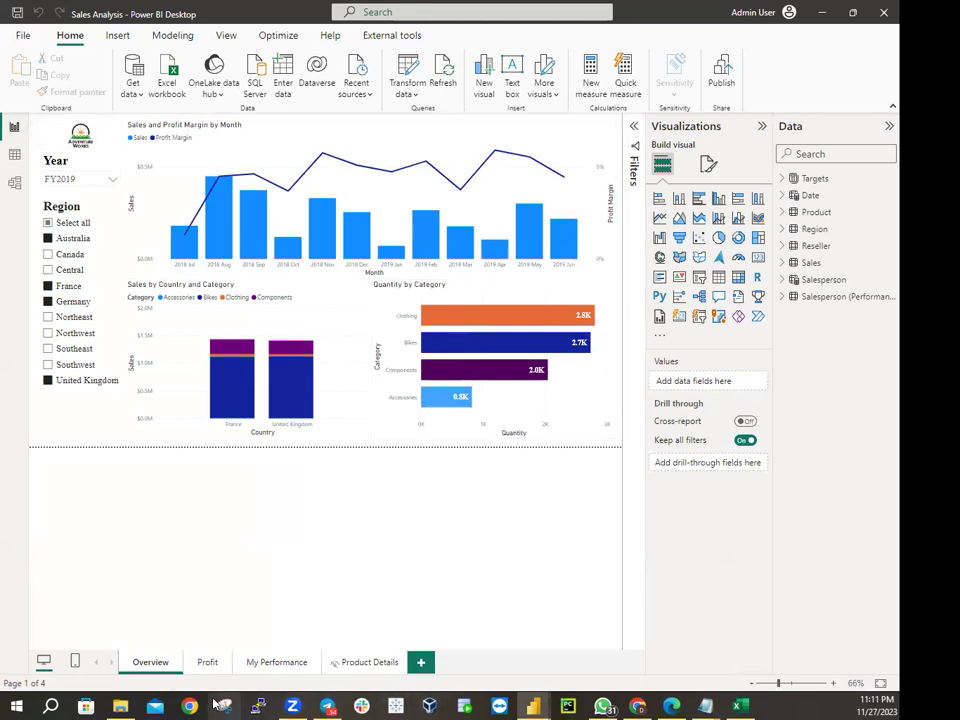
left_click(120, 706)
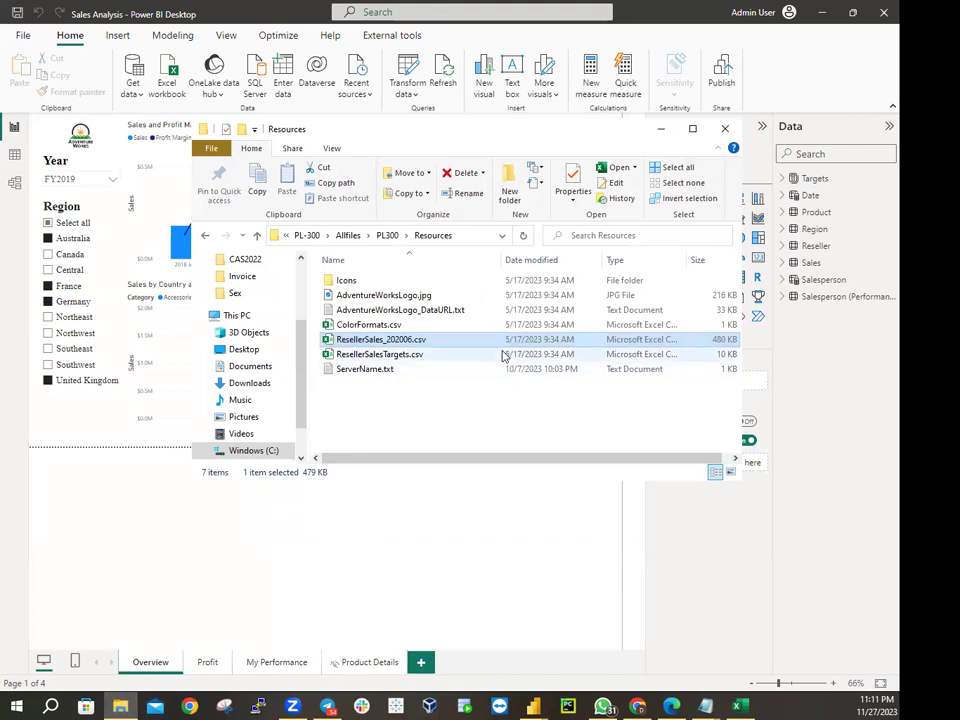
left_click(387, 235)
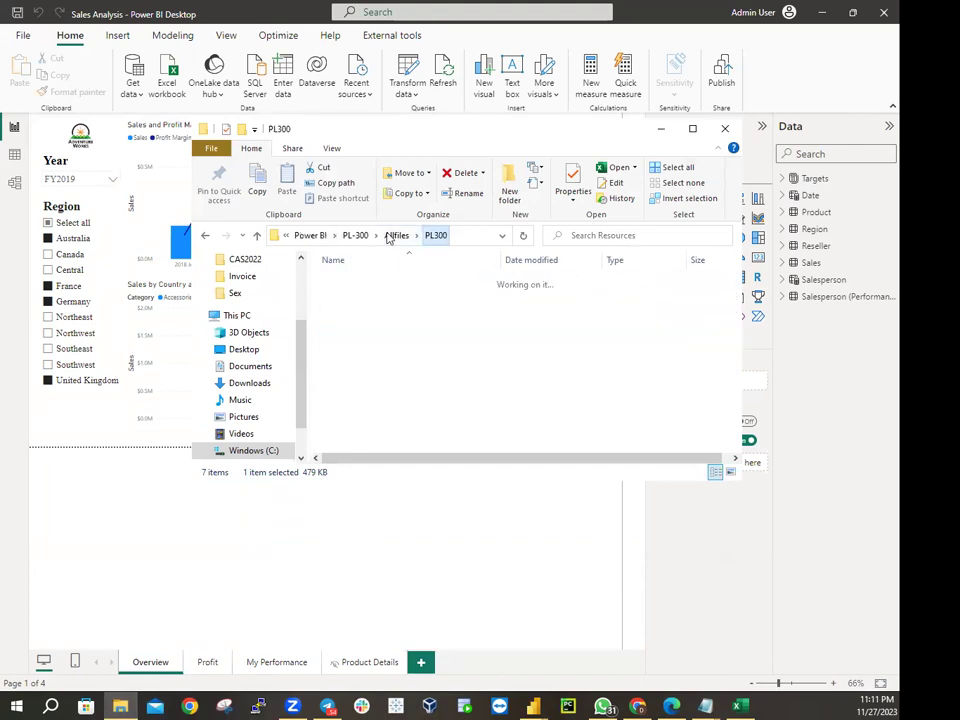
double_click(360, 369)
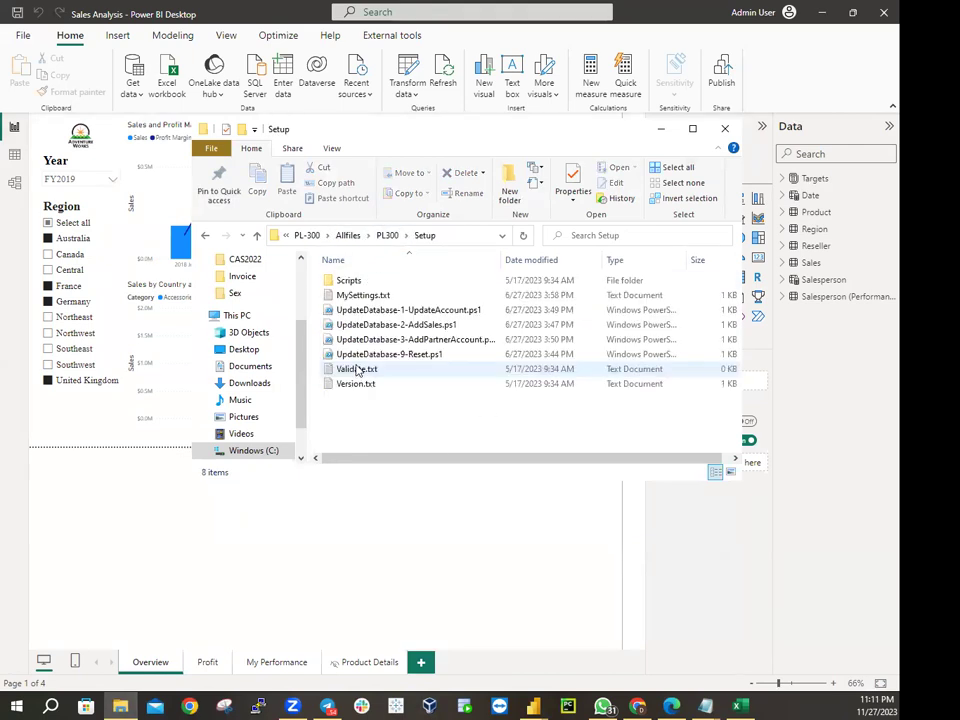
double_click(350, 281)
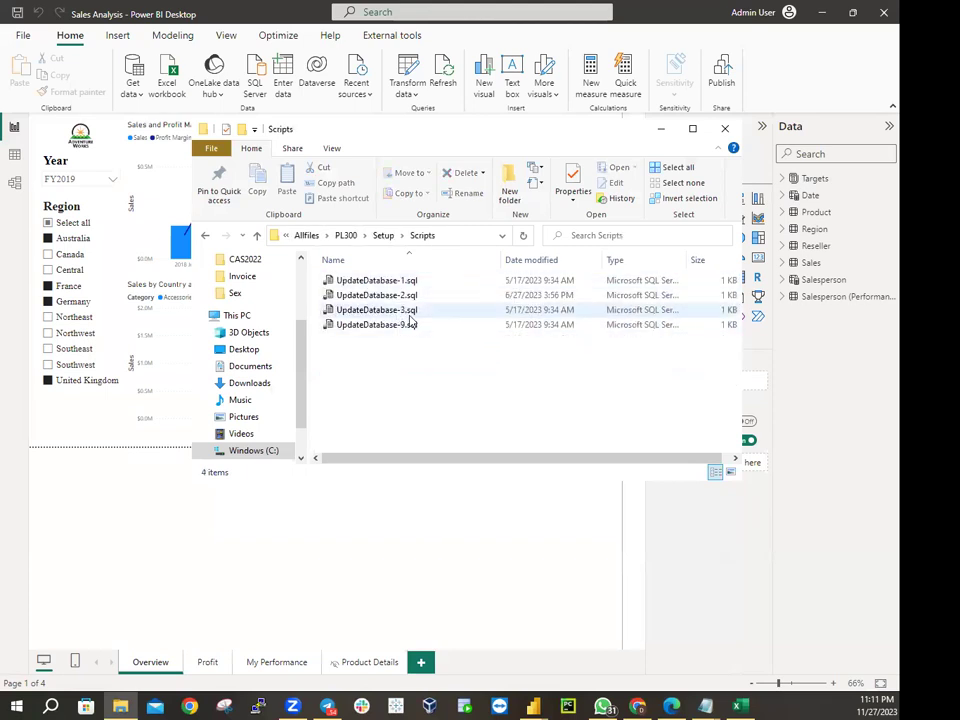
right_click(400, 296)
left_click(450, 321)
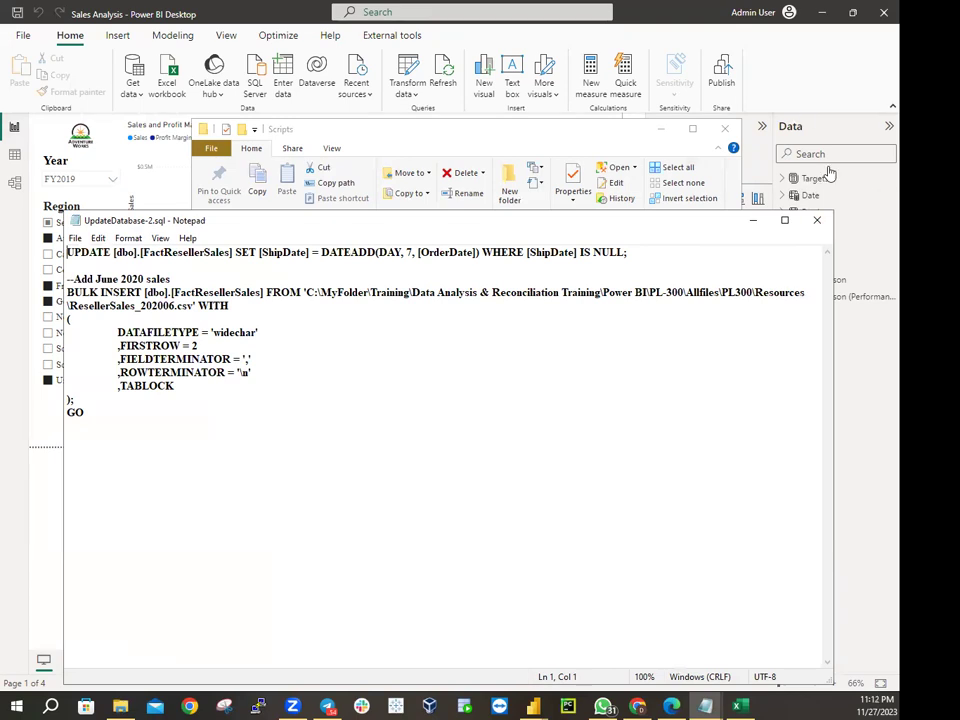
left_click(818, 222)
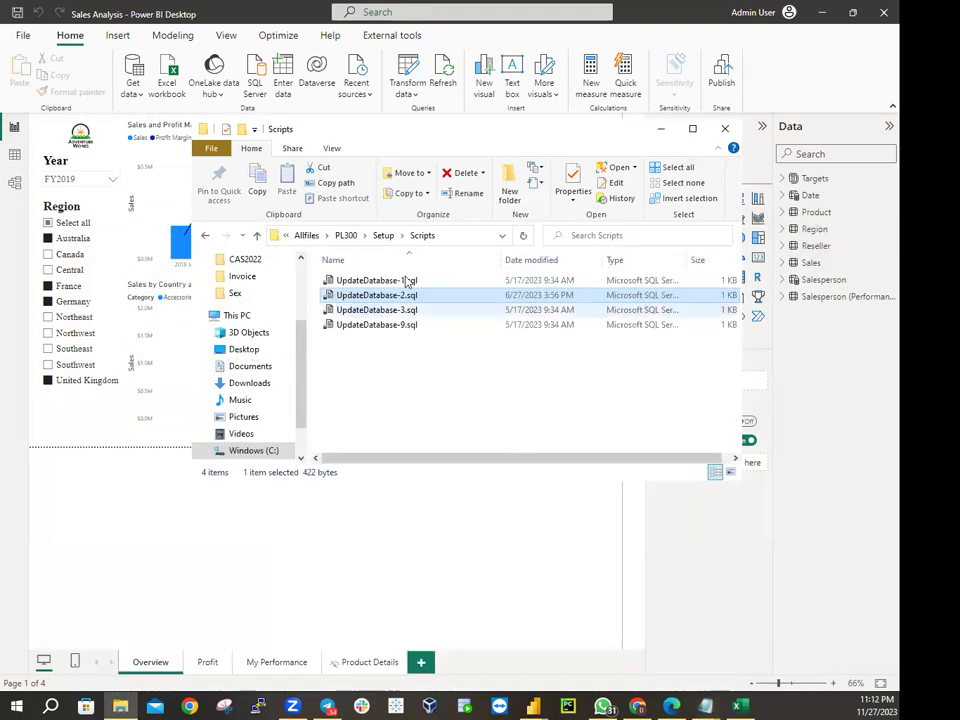
From the Setup folder, open UpdateDatabase-2-AddSales.ps1 for editing in PowerShell ISE
left_click(381, 236)
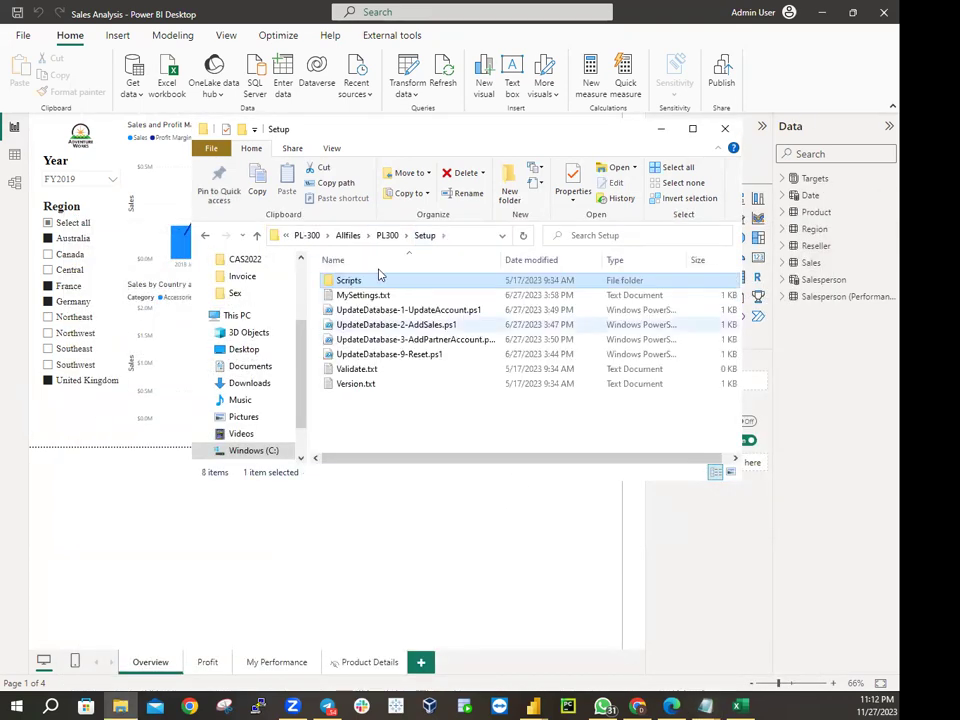
right_click(418, 326)
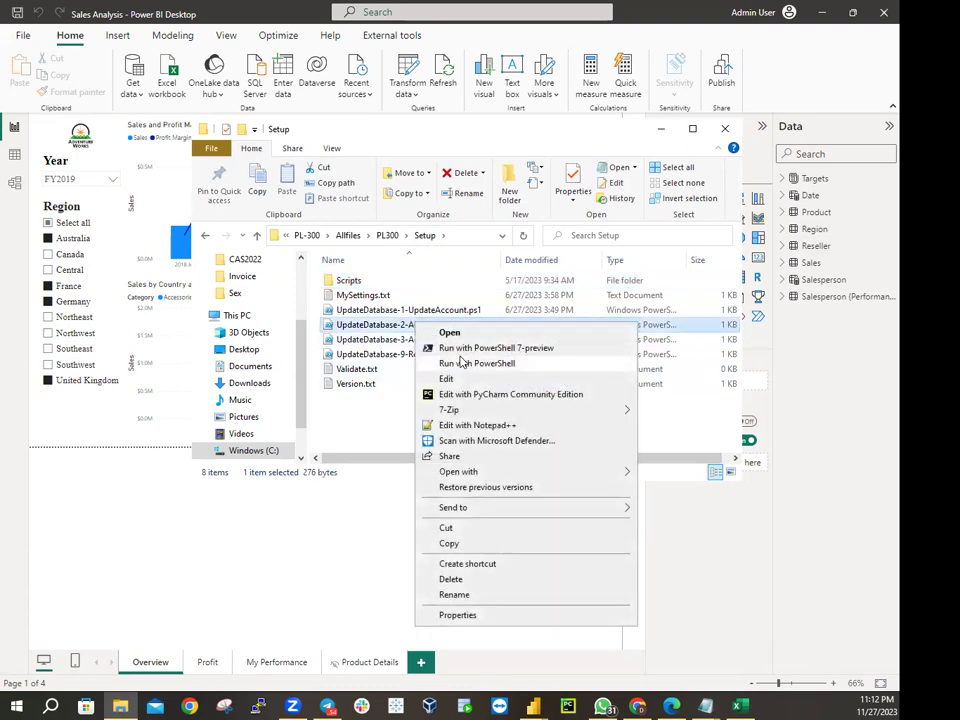
left_click(446, 379)
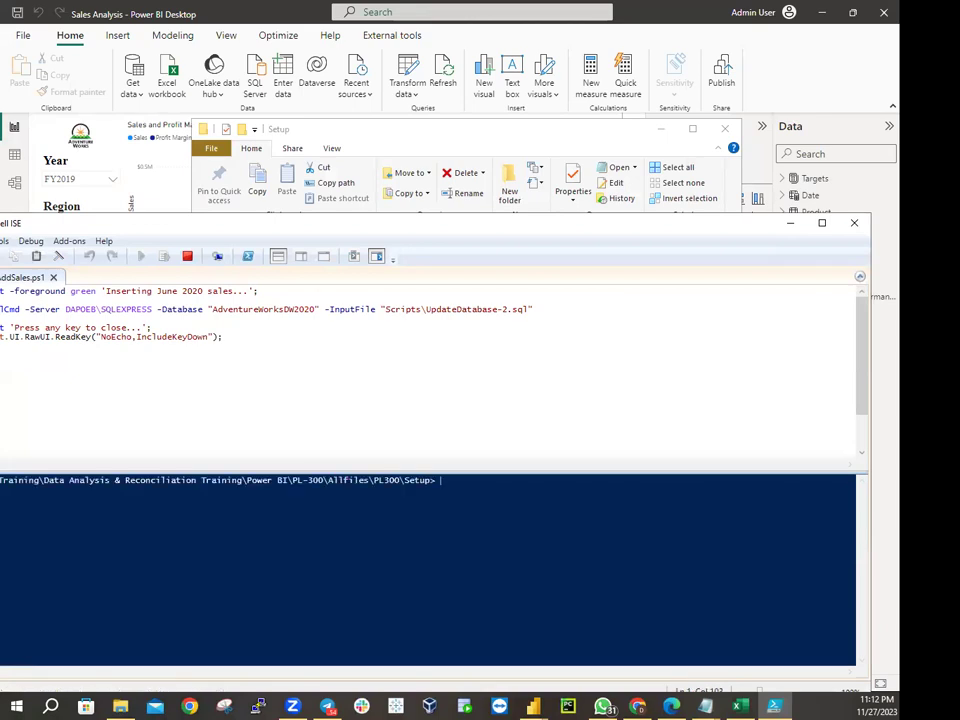
Drag the PowerShell ISE window left until its Commands pane is fully visible
left_click_drag(72, 223, 335, 250)
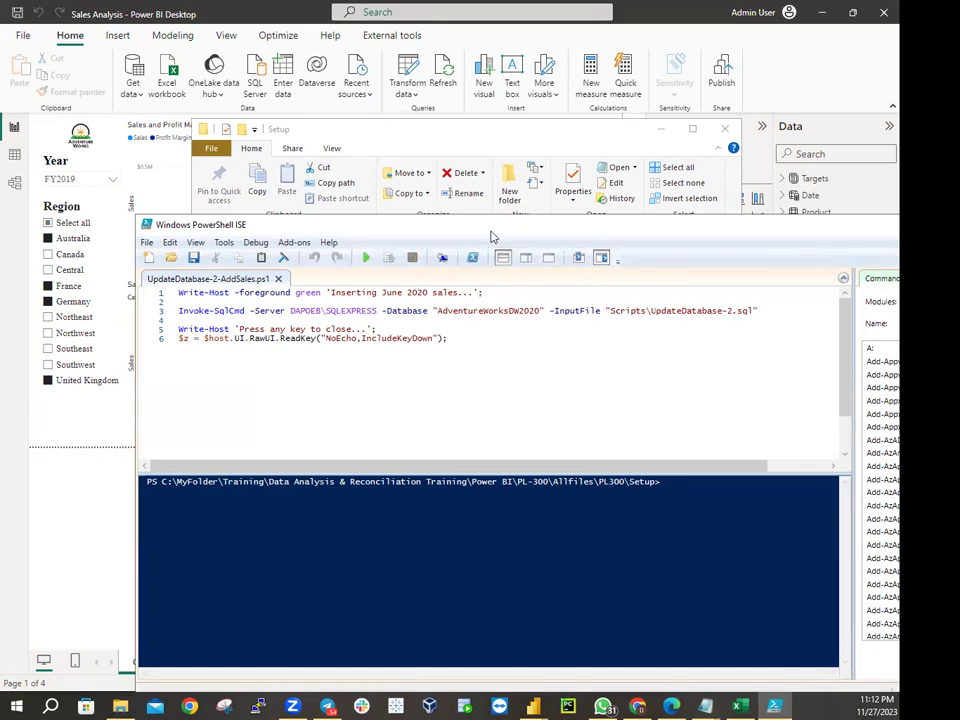
left_click_drag(498, 228, 322, 169)
left_click_drag(624, 175, 467, 173)
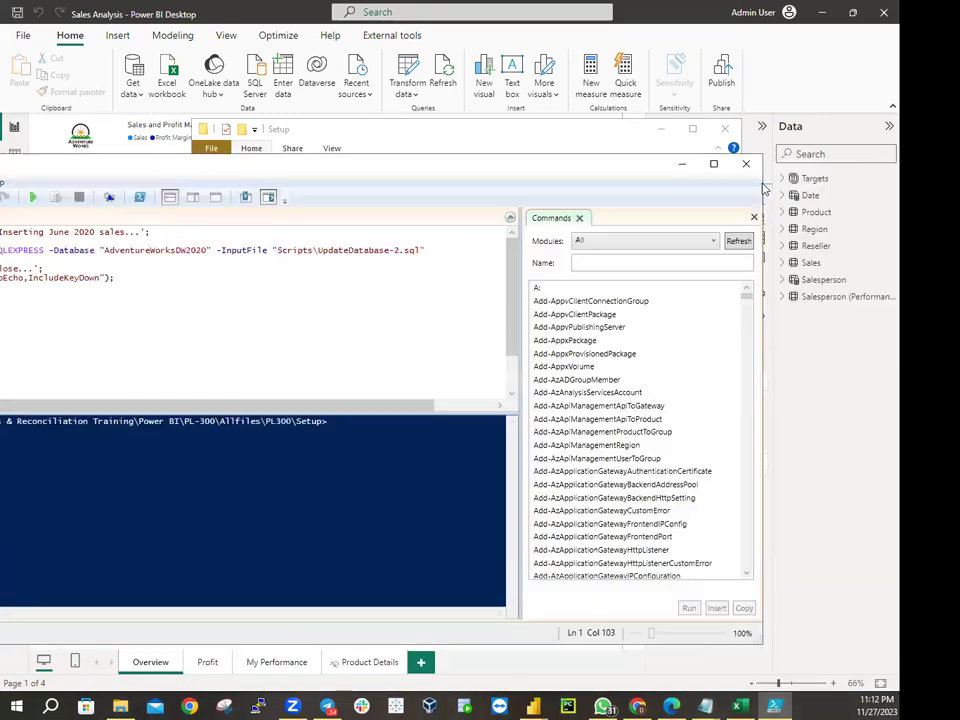
Close PowerShell ISE and bring the Setup folder window back in front of the report
left_click(745, 166)
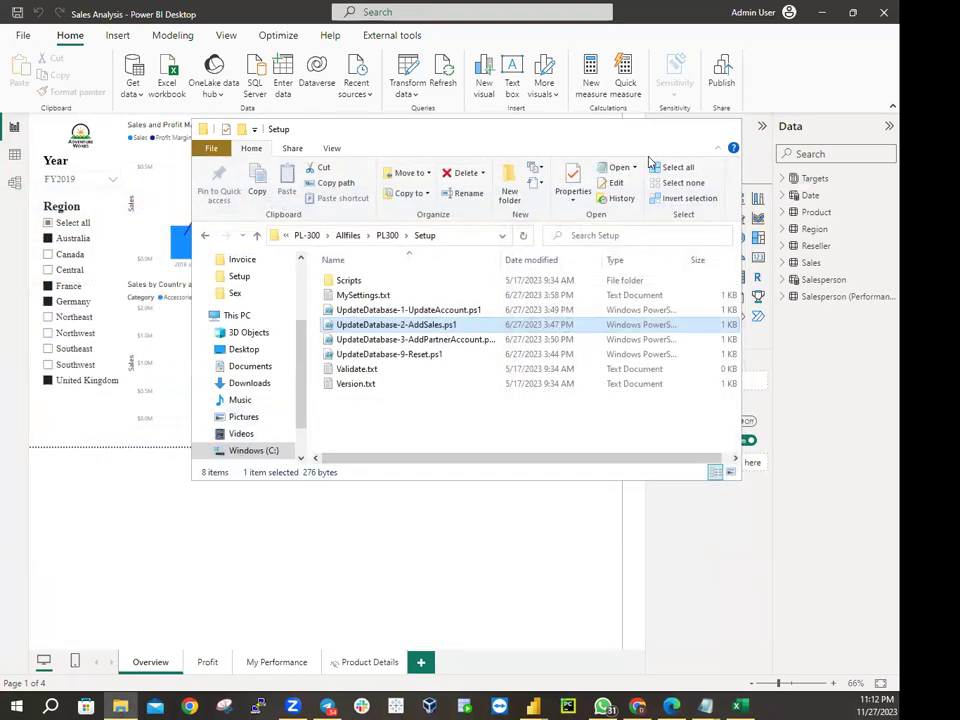
left_click(660, 130)
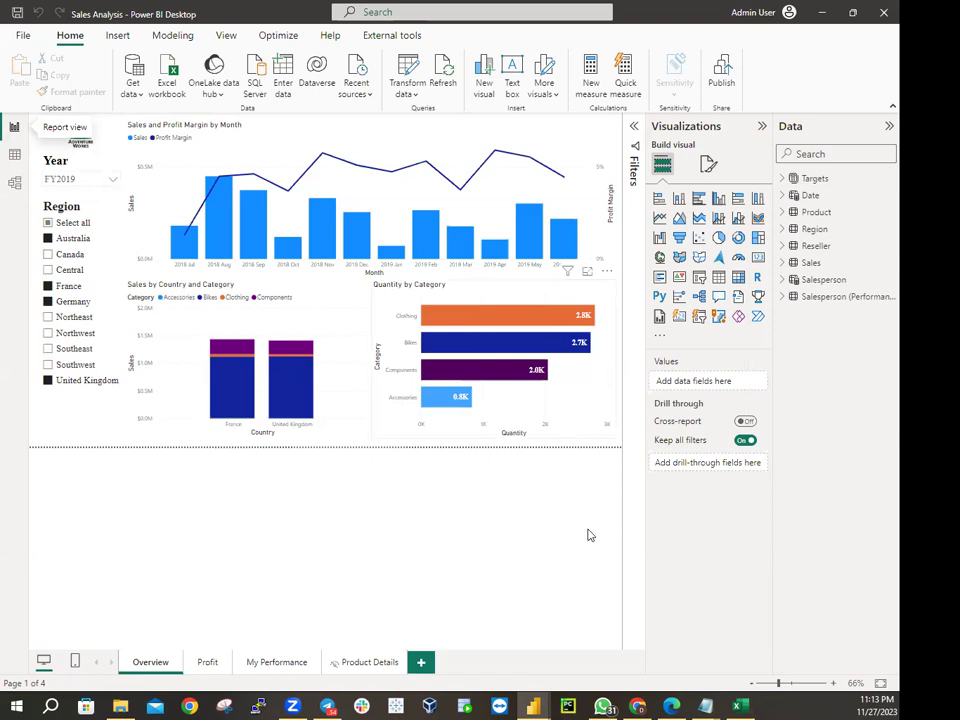
left_click(121, 706)
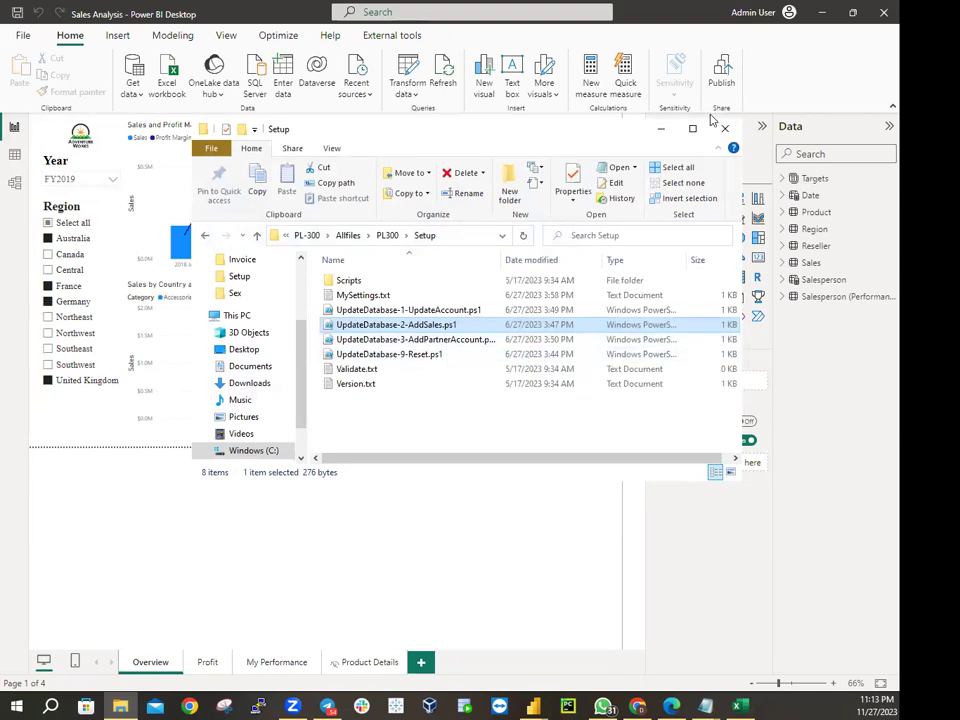
Minimize the Setup folder window to reveal the Sales Analysis Overview page
left_click(660, 128)
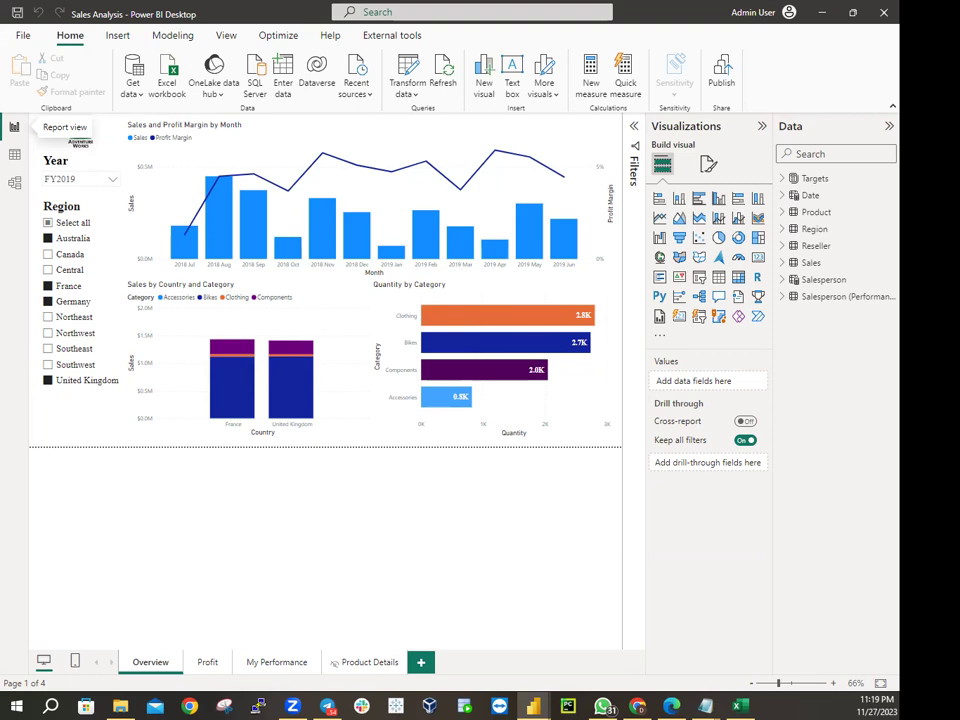
key("alt+Tab")
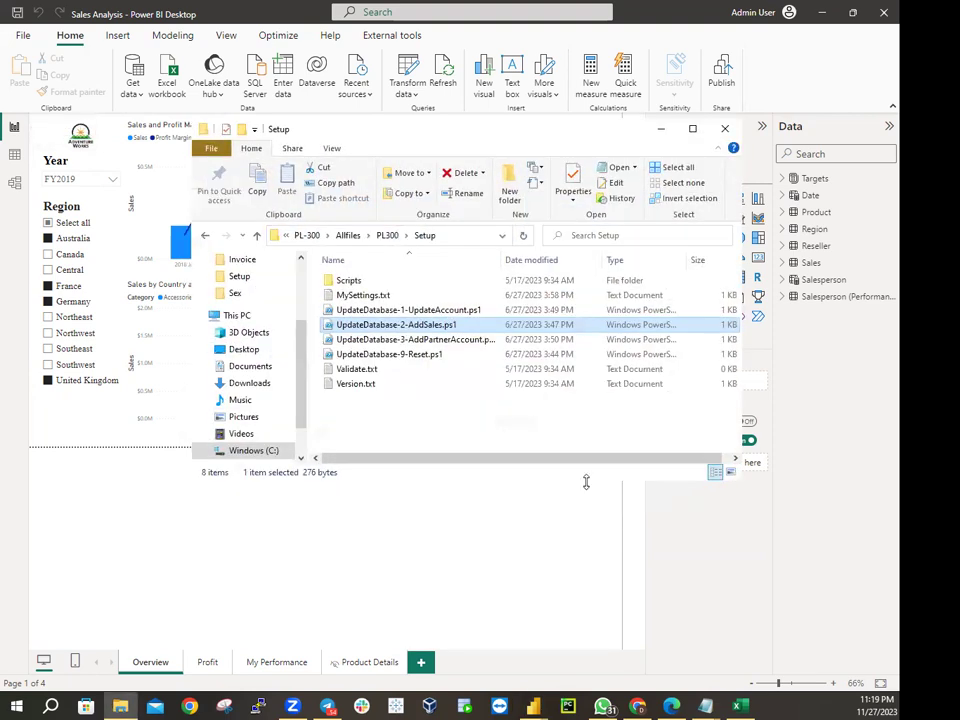
left_click(311, 237)
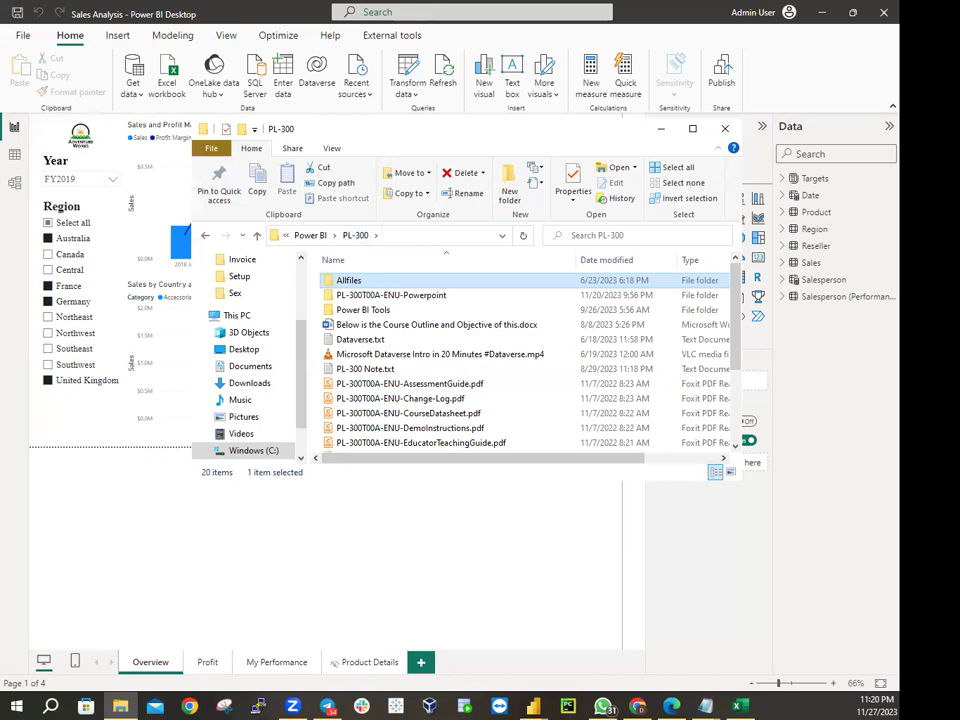
key("alt+Tab")
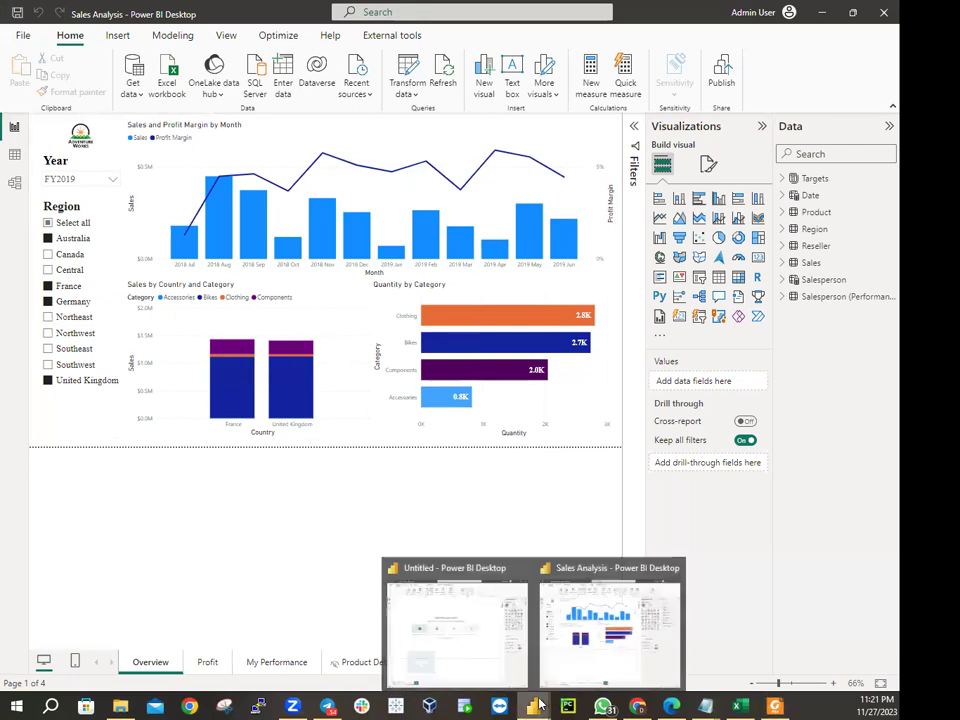
Overwrite Sales Analysis.pbix in the MySolution\Active folder
left_click(22, 35)
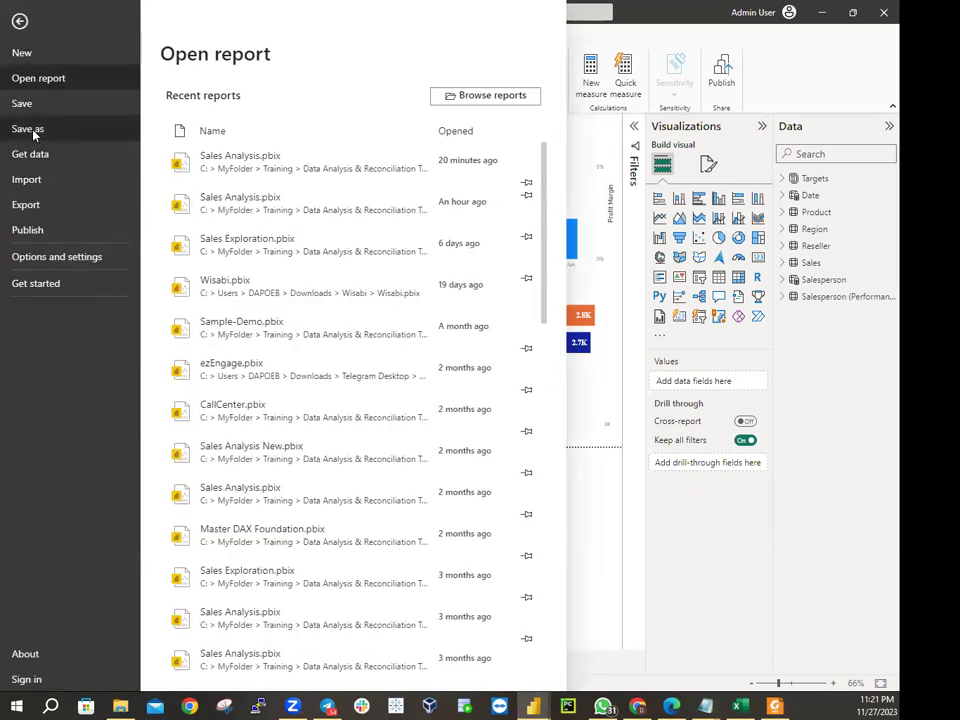
key("Escape")
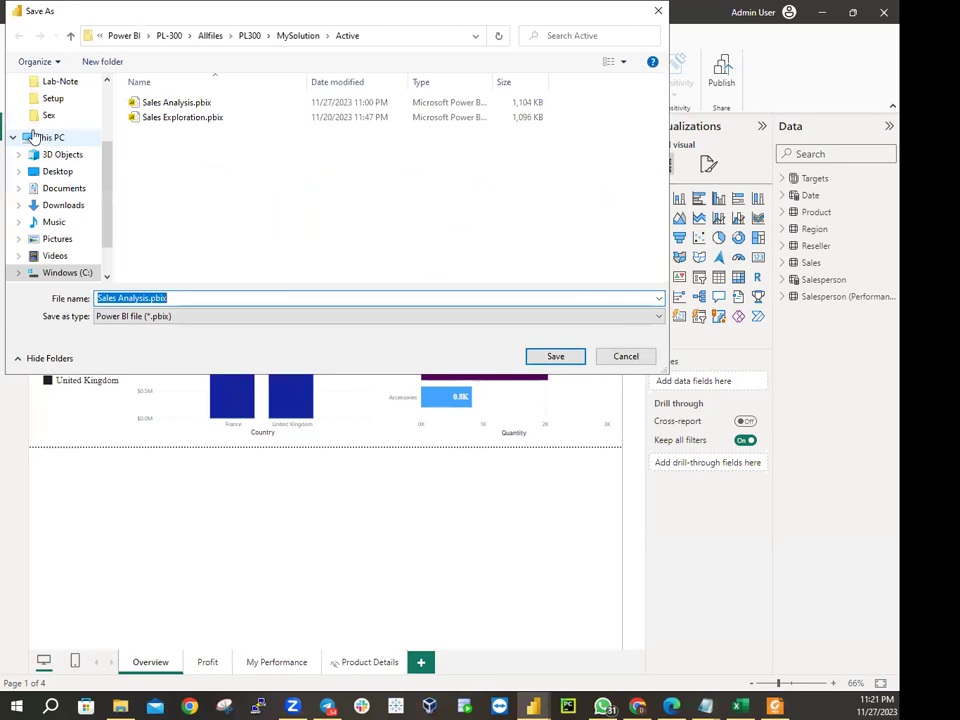
left_click(214, 105)
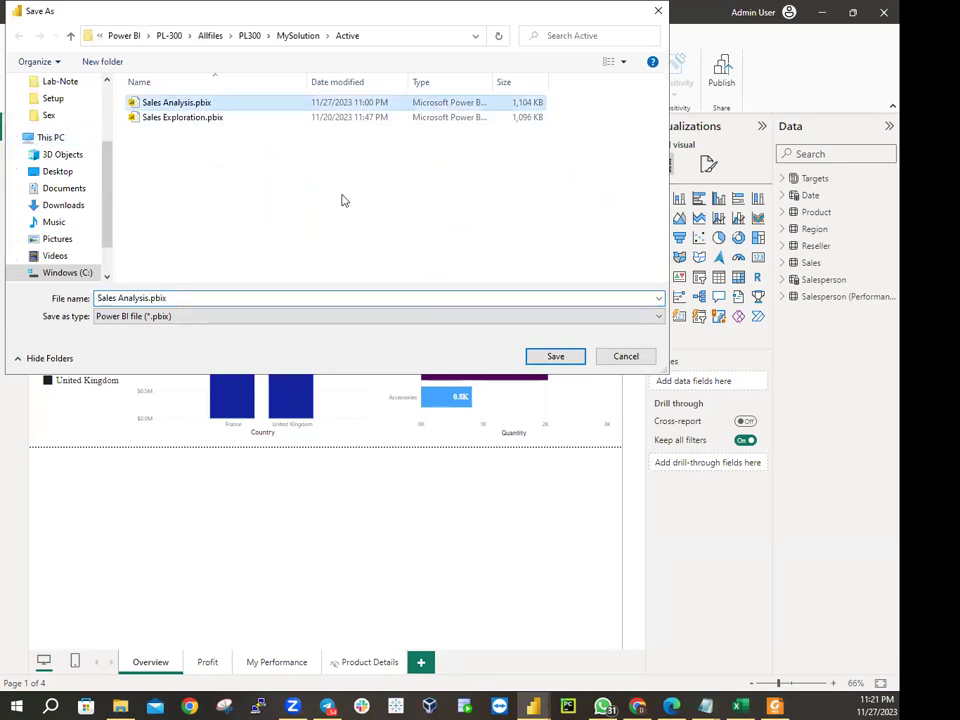
left_click(553, 356)
left_click(497, 353)
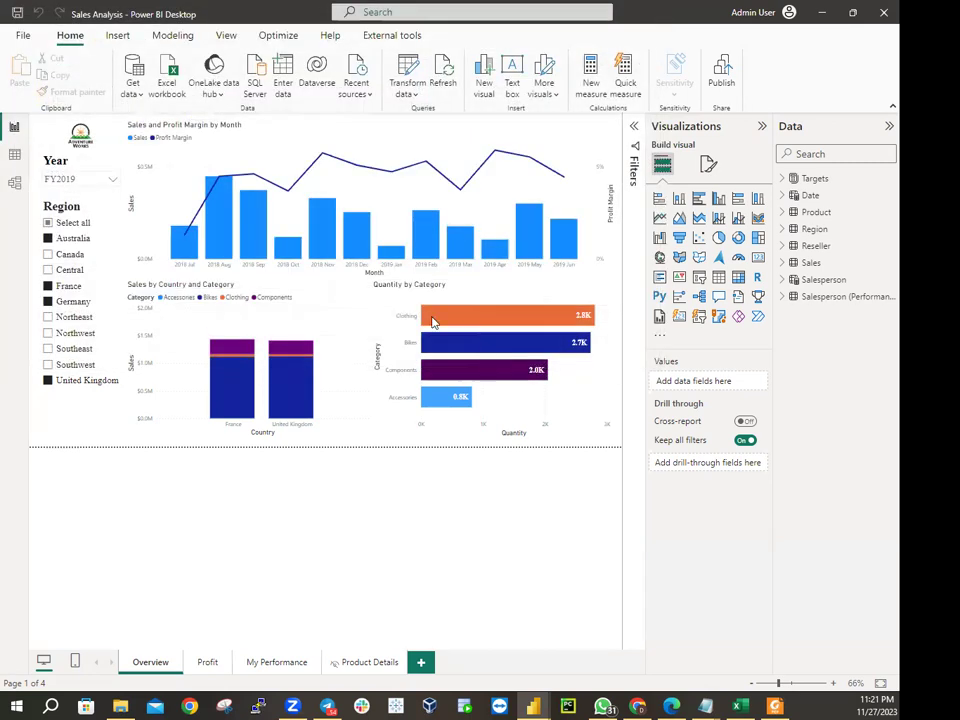
Save over the Sales Analysis.pbix copy in the MySolution\Backup folder
left_click(23, 36)
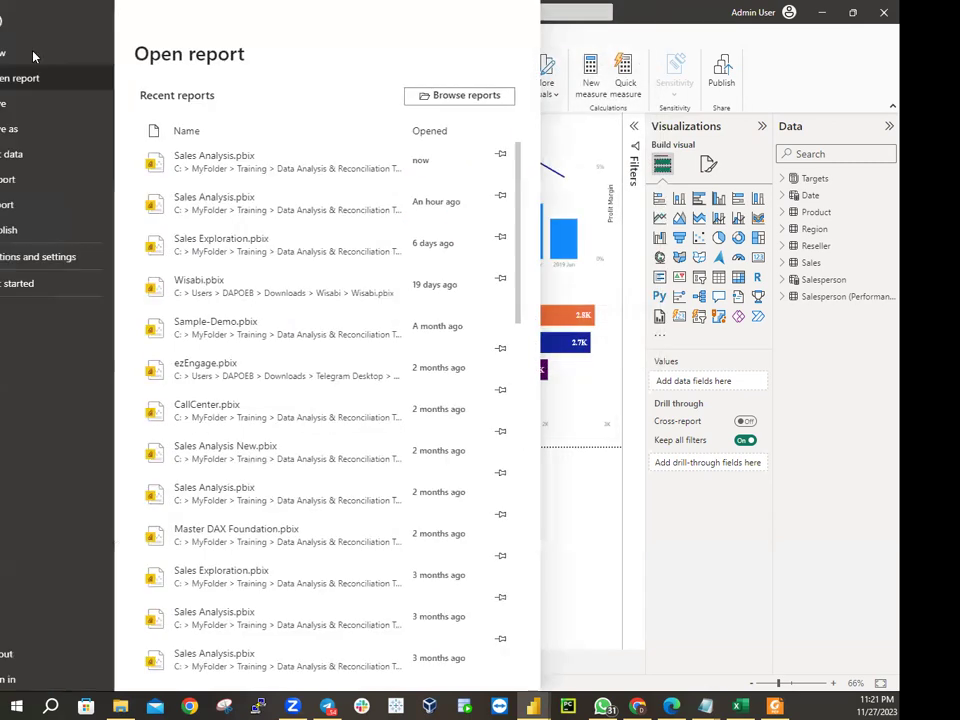
left_click(28, 129)
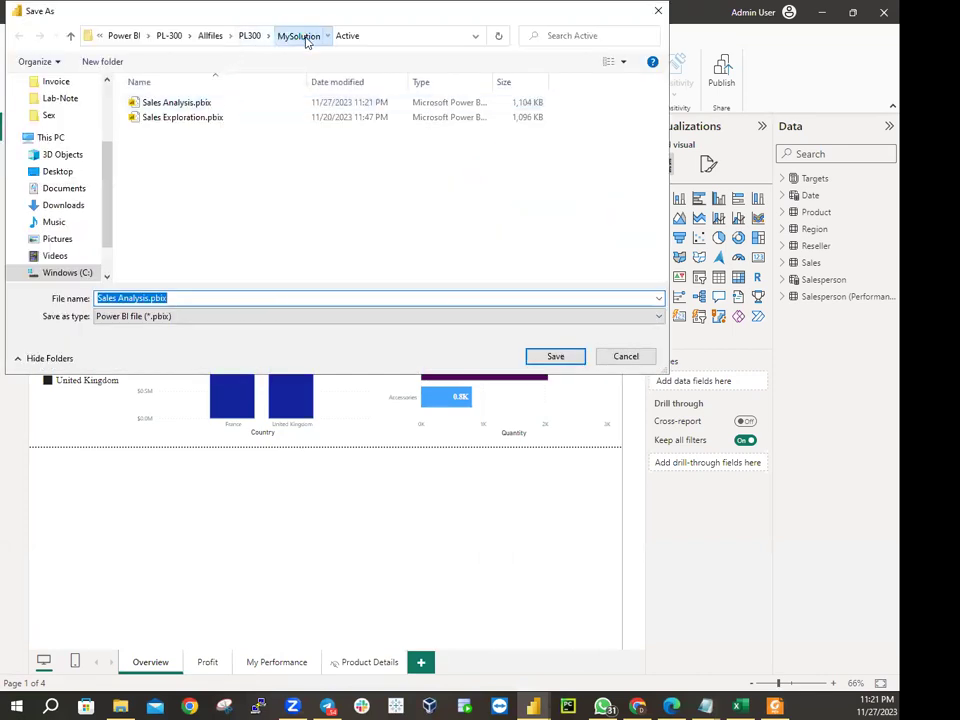
left_click(300, 37)
double_click(156, 118)
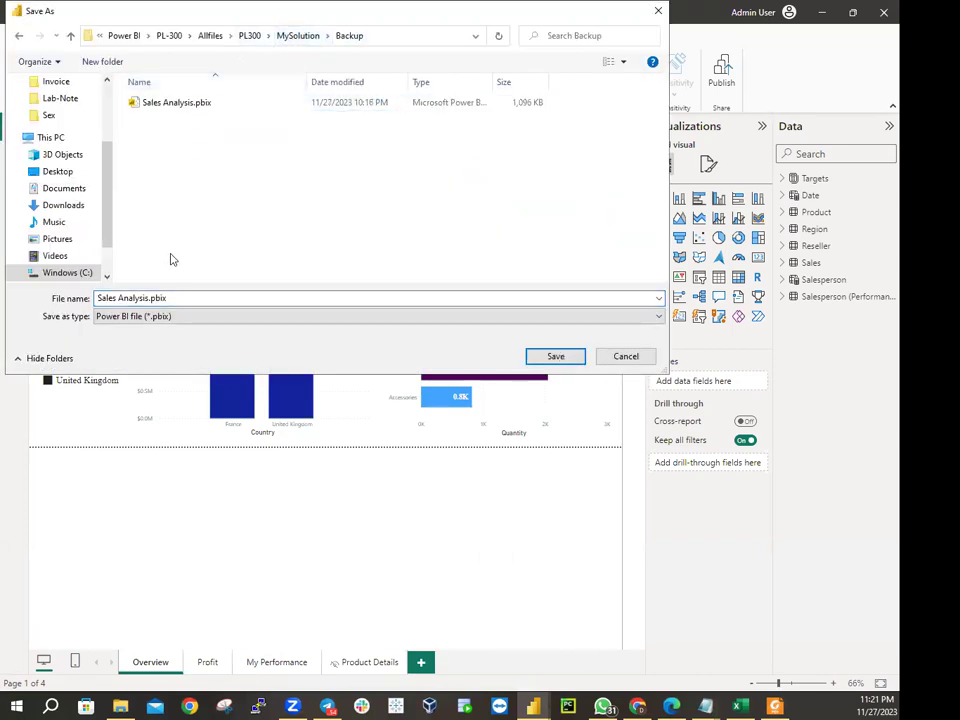
left_click(553, 356)
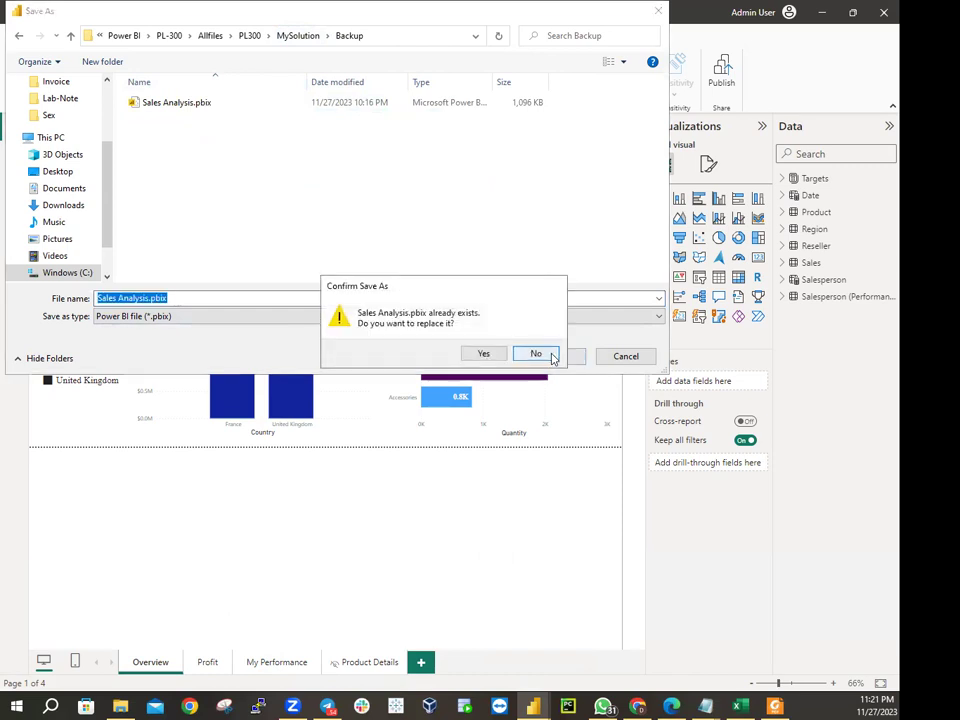
left_click(479, 353)
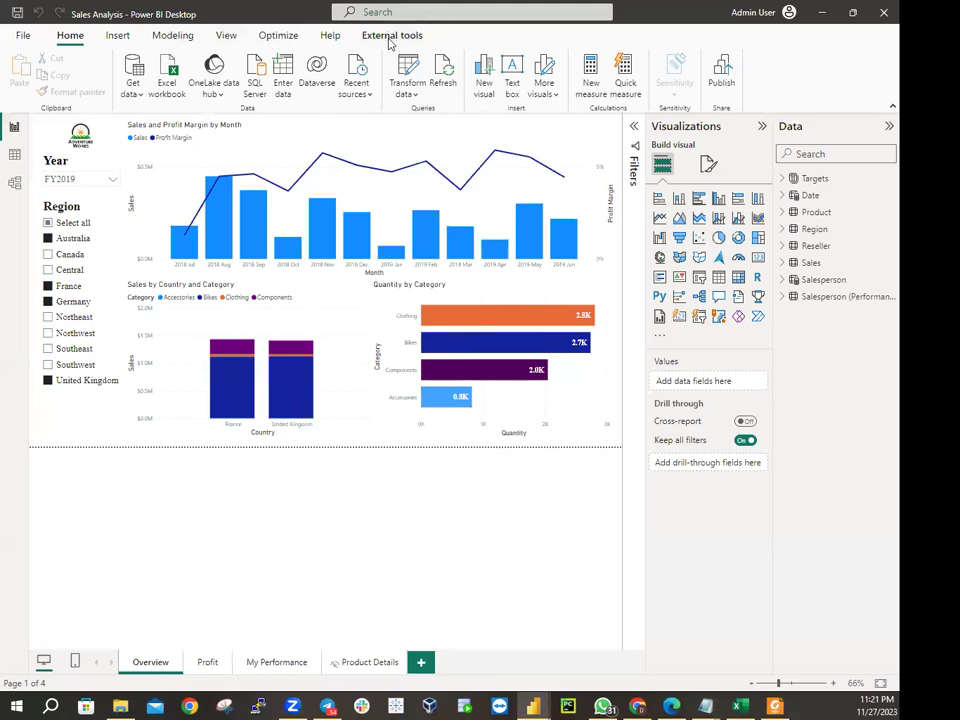
Overwrite Sales Analysis.pbix in the MySolution\Active folder once more
left_click(22, 35)
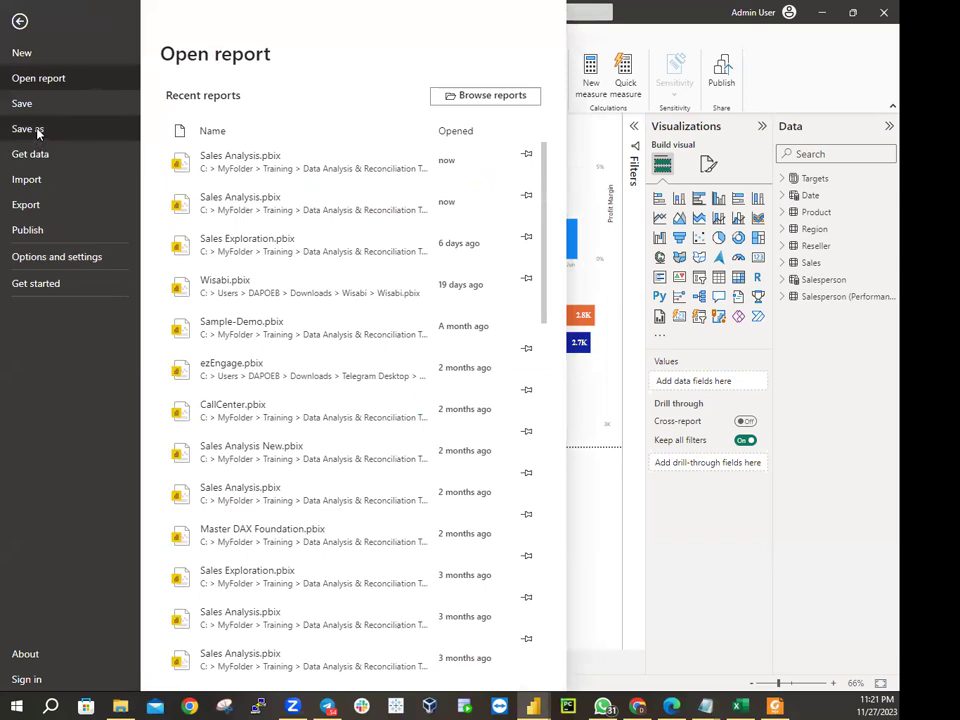
key("Escape")
key("F12")
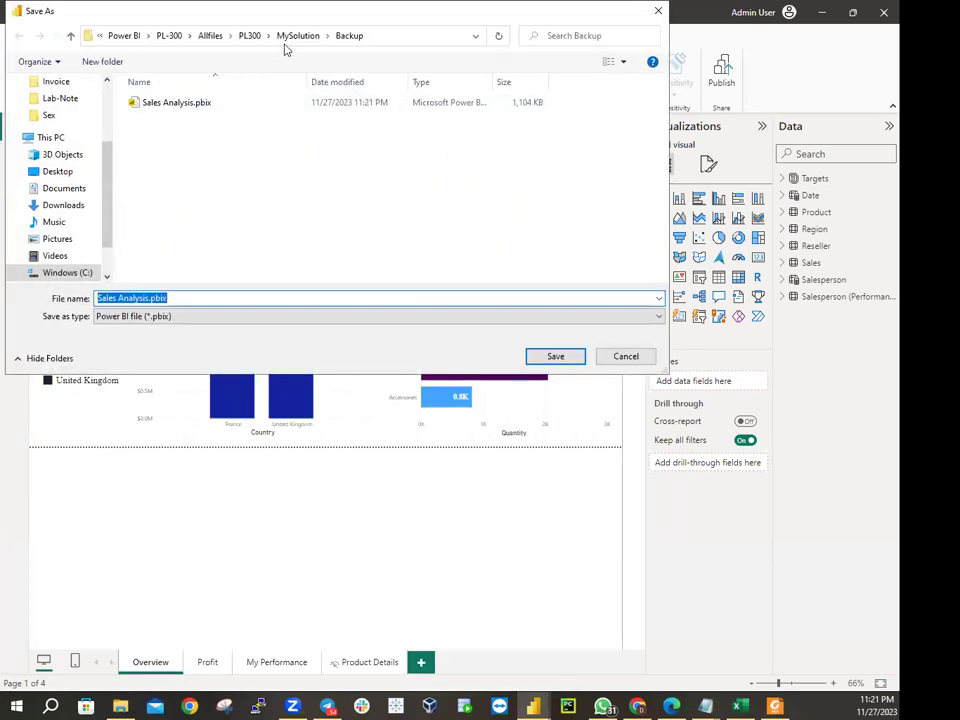
left_click(290, 36)
double_click(152, 102)
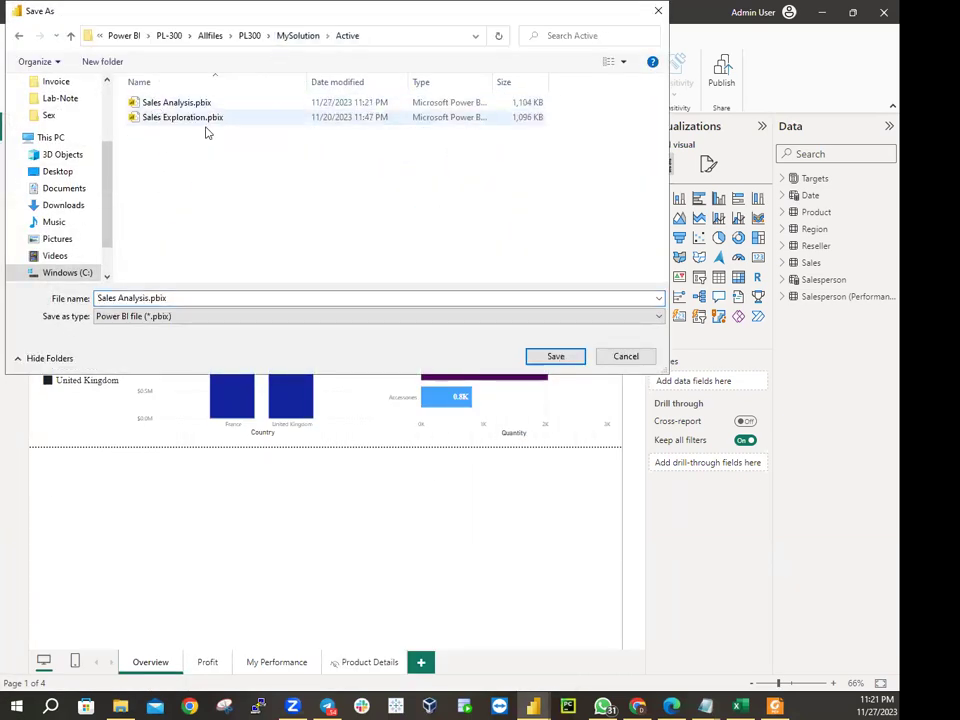
left_click(188, 104)
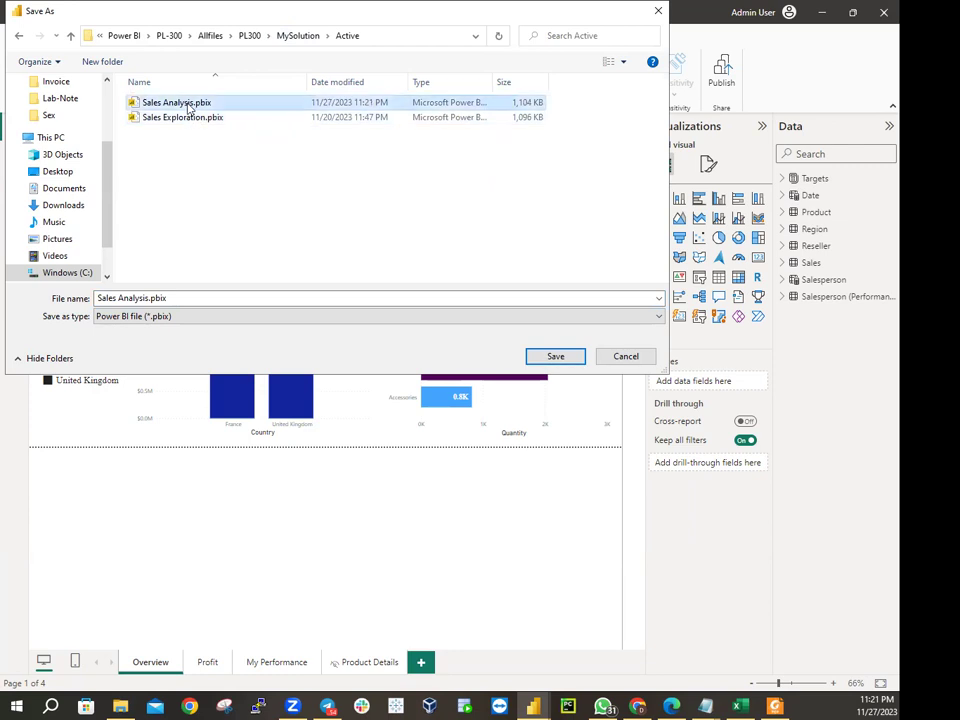
left_click(540, 356)
left_click(483, 353)
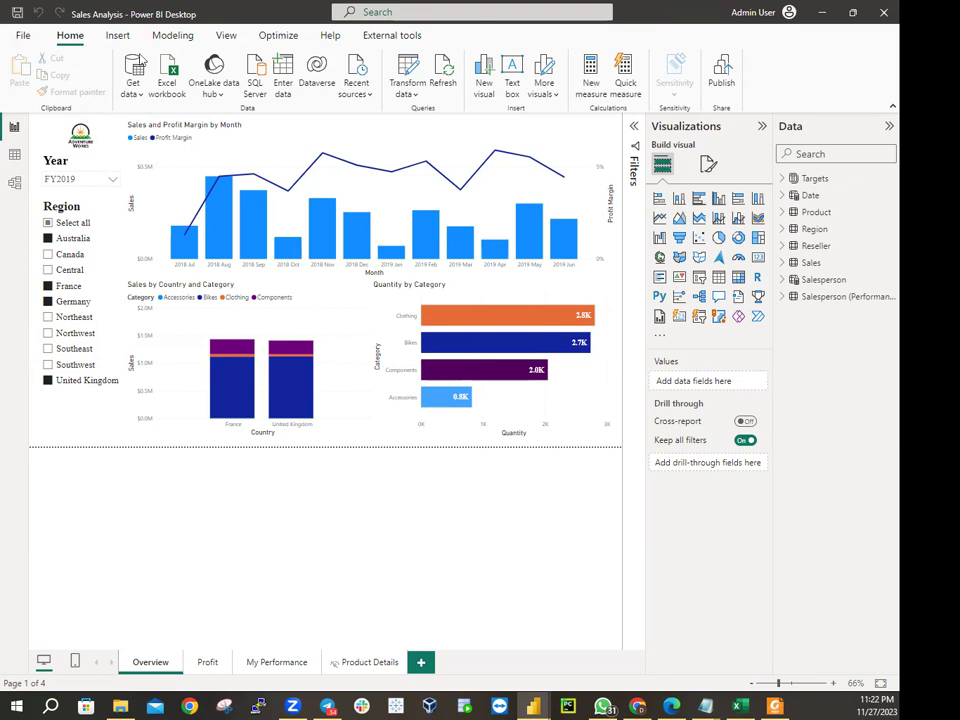
Show the Salesperson (Performance) table's 18 rows, including the UPN column, in Table view
left_click(16, 158)
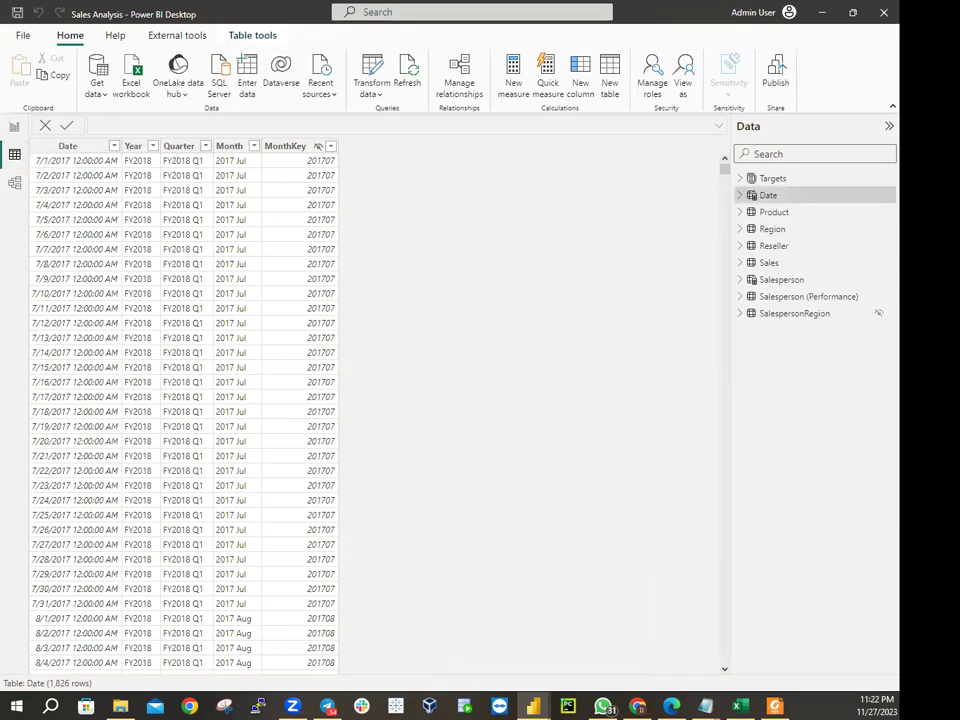
left_click(824, 301)
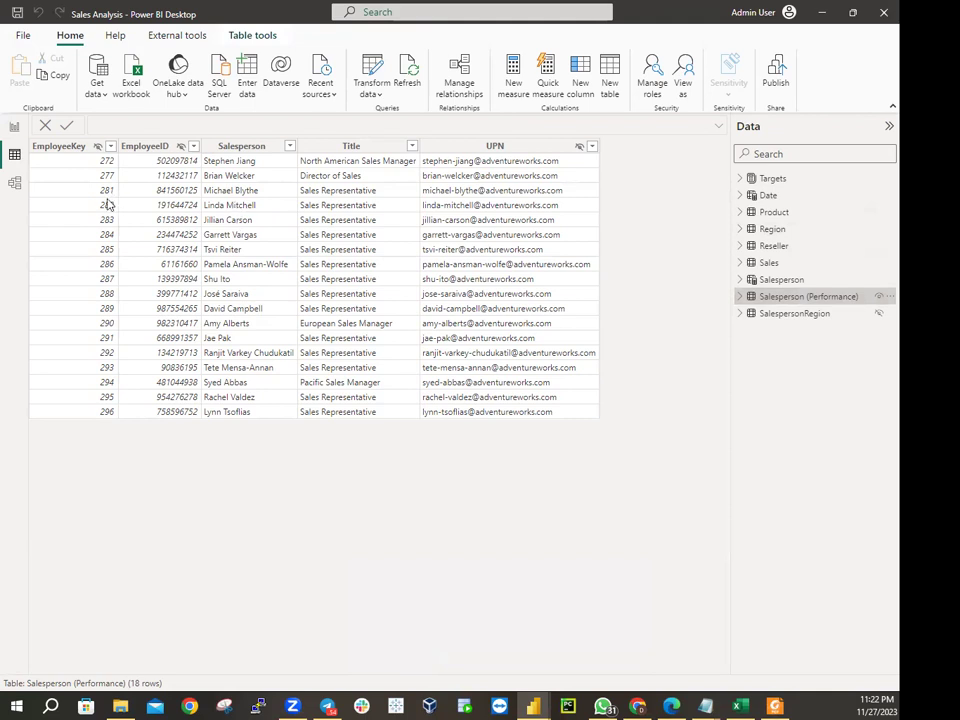
left_click(38, 194)
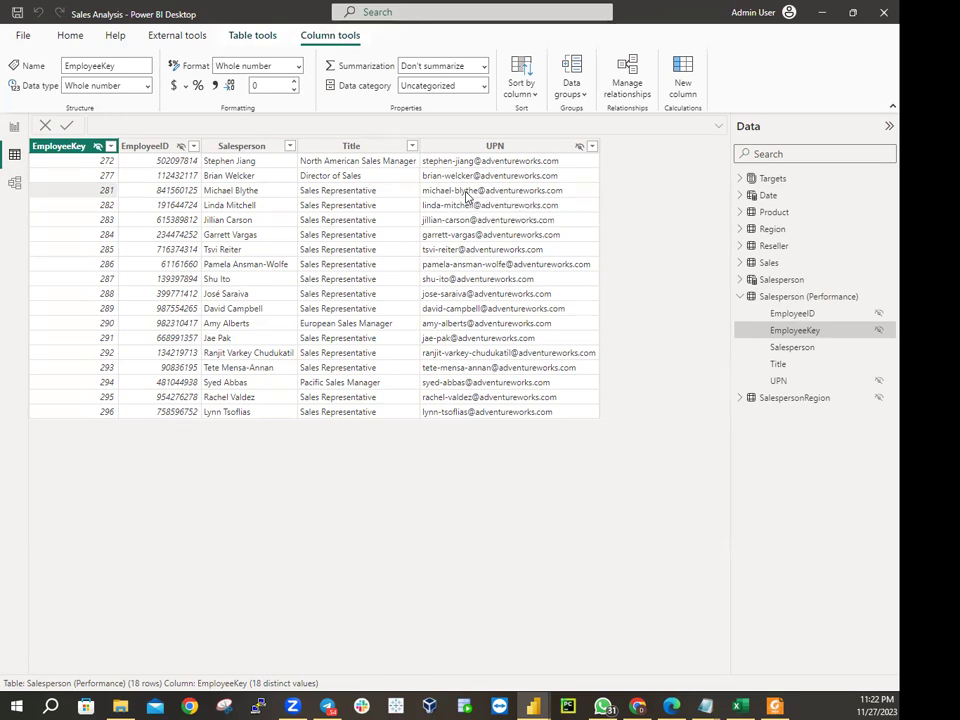
left_click(466, 196)
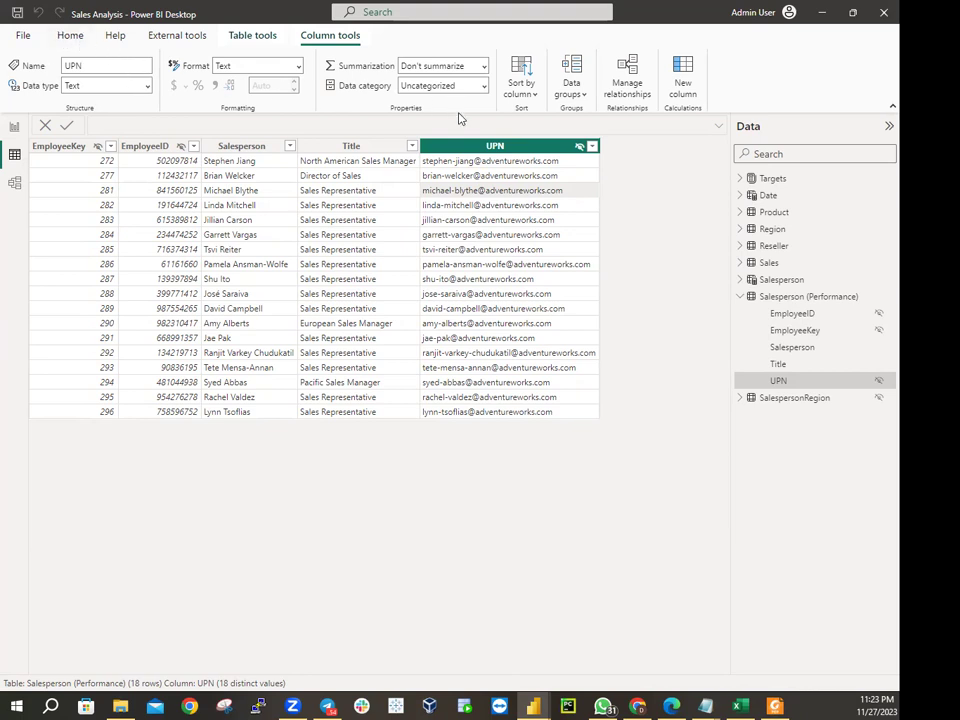
left_click(72, 36)
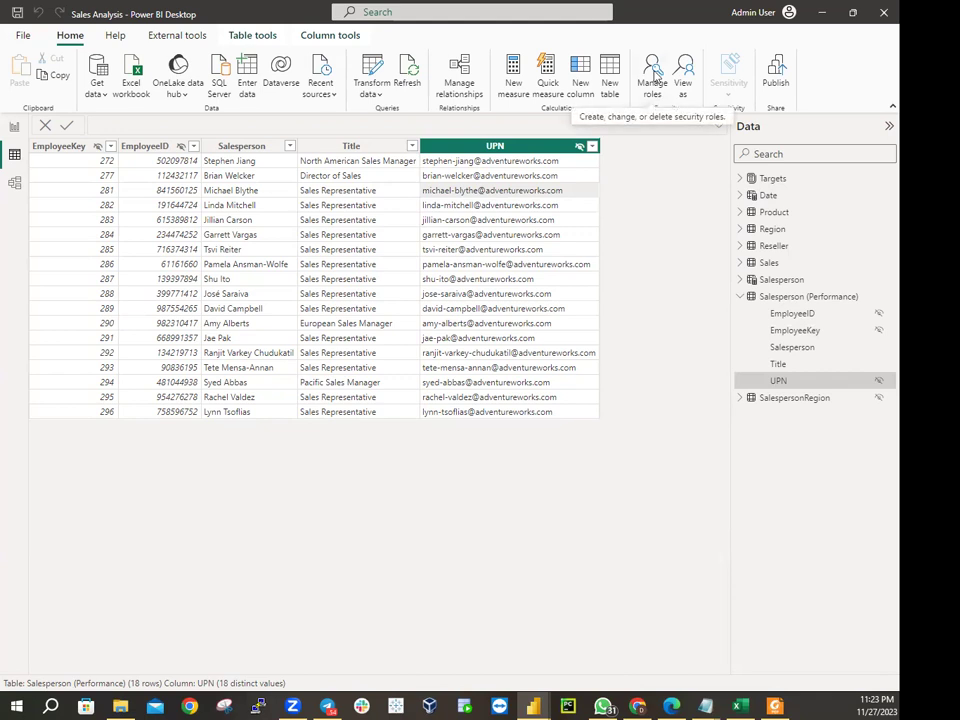
Add an Untitled role in Manage roles, then close the dialog without saving it
left_click(654, 75)
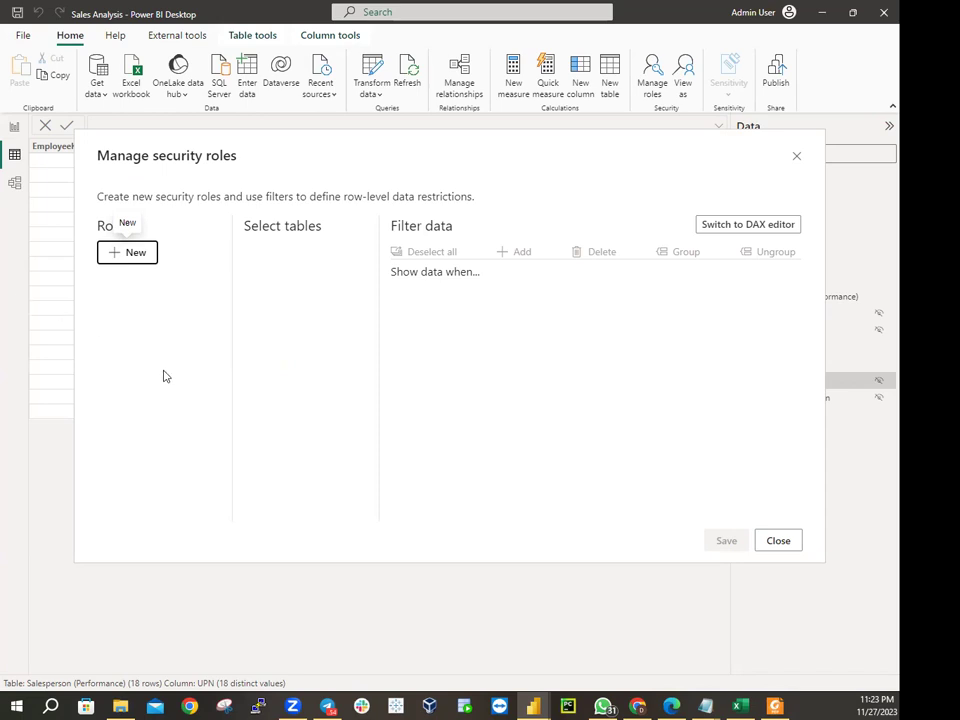
left_click(134, 262)
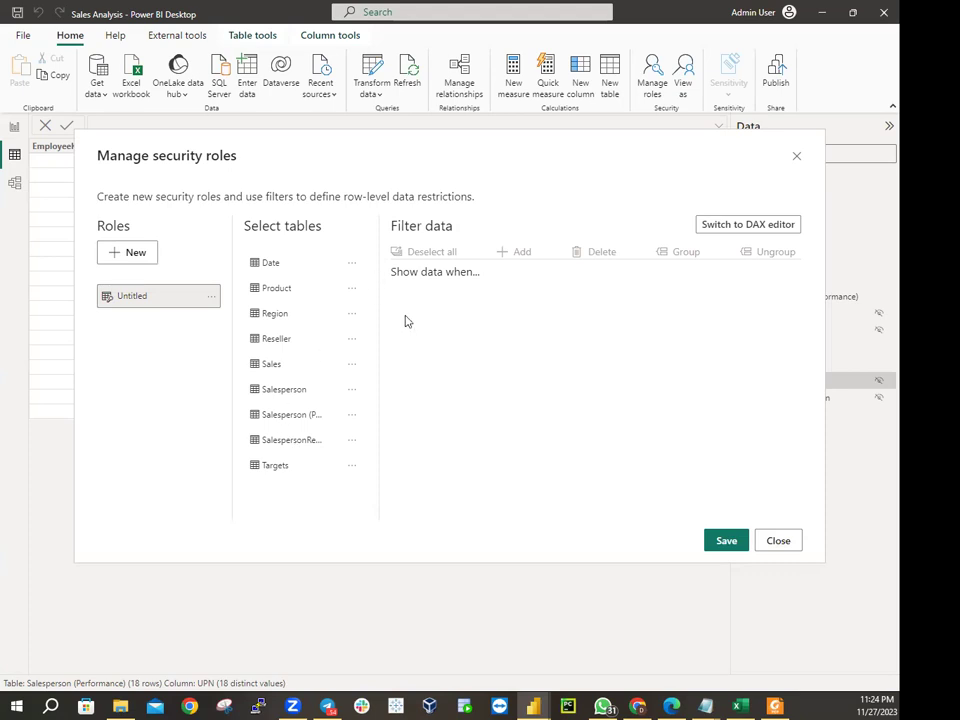
left_click(797, 158)
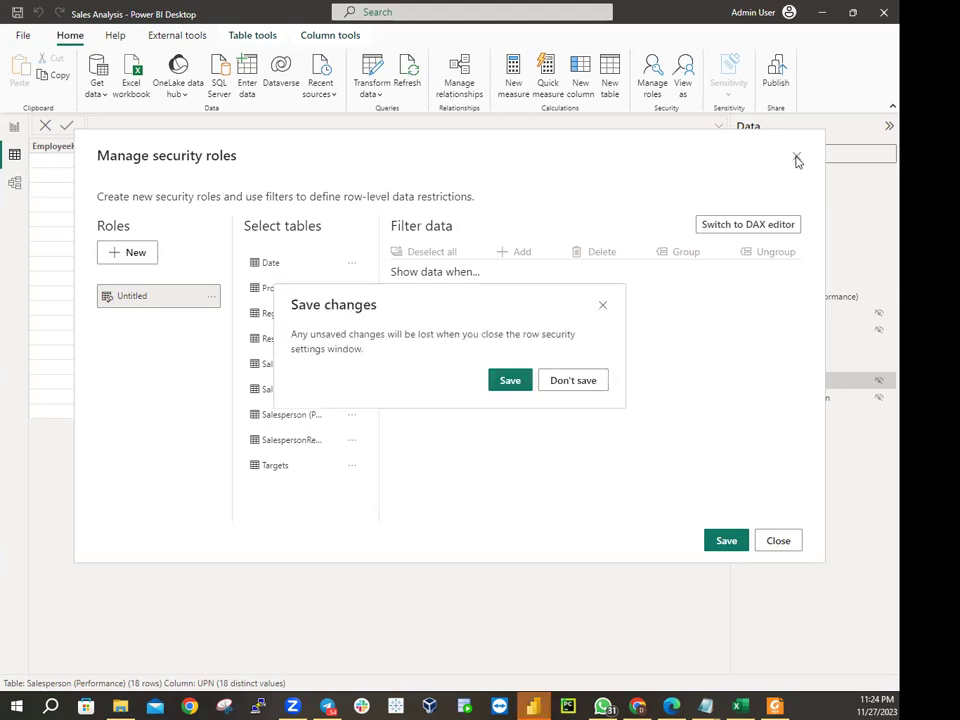
left_click(555, 386)
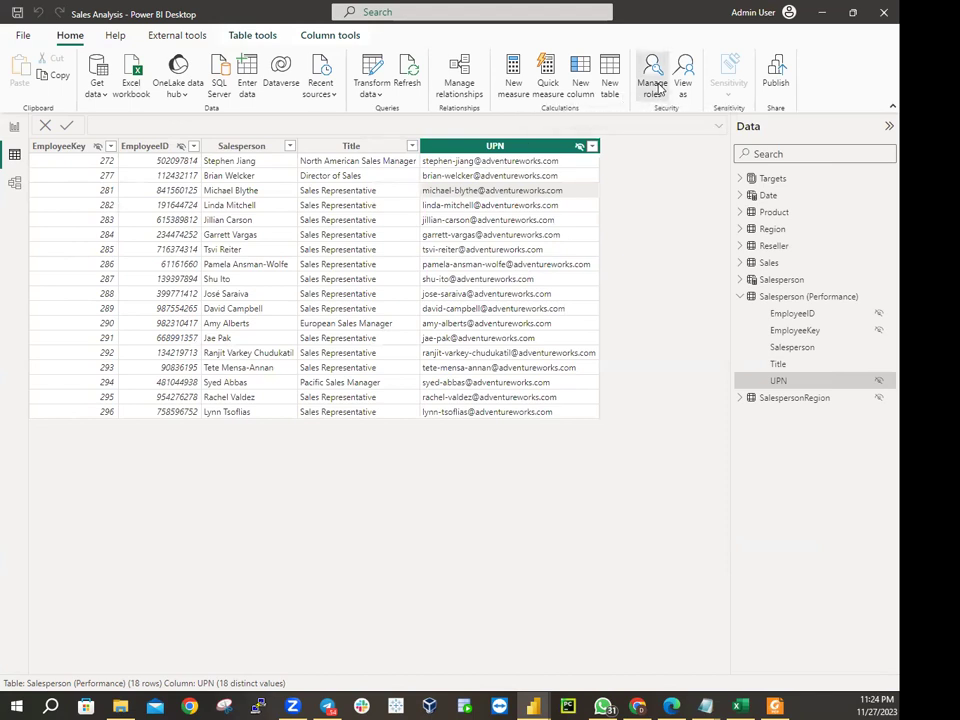
Add a new Untitled role and select Salesperson (Performance) as its table to filter
left_click(655, 85)
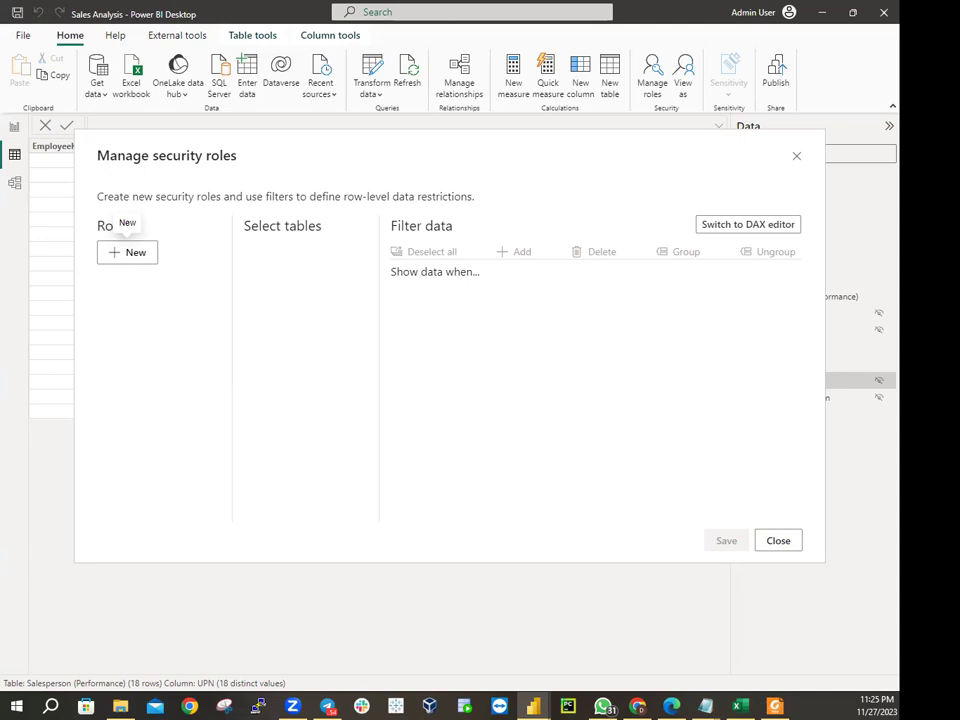
left_click(136, 253)
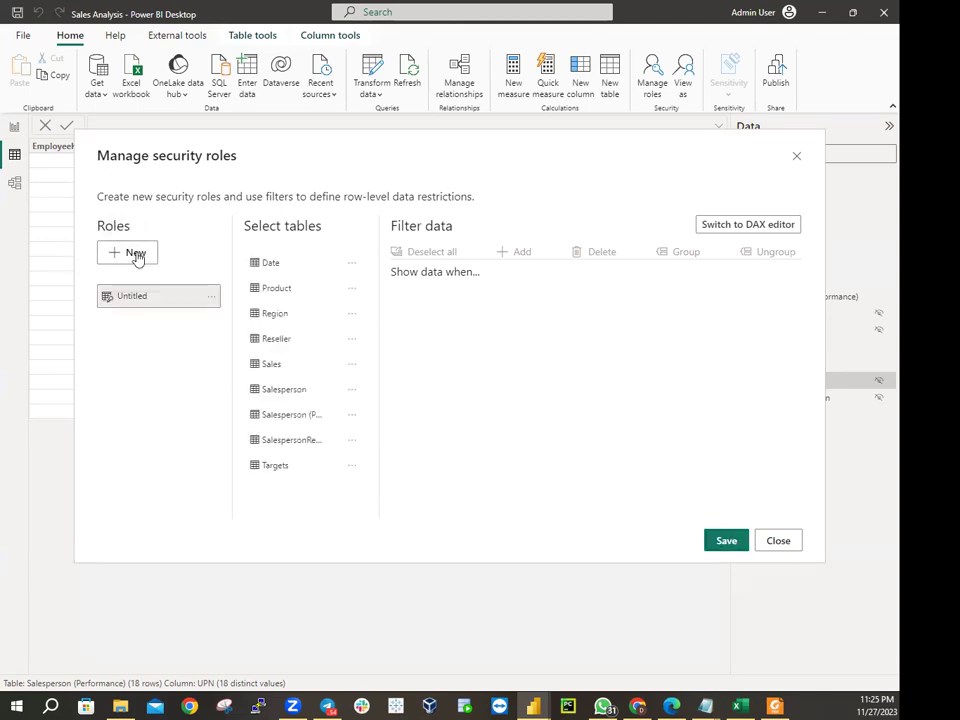
left_click(306, 416)
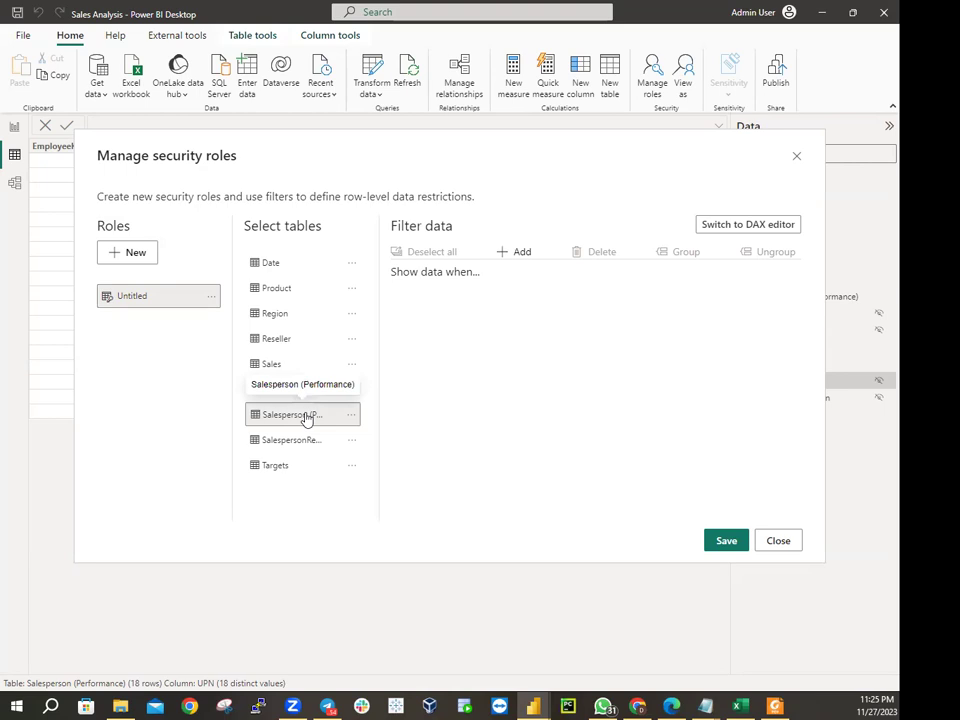
left_click(352, 418)
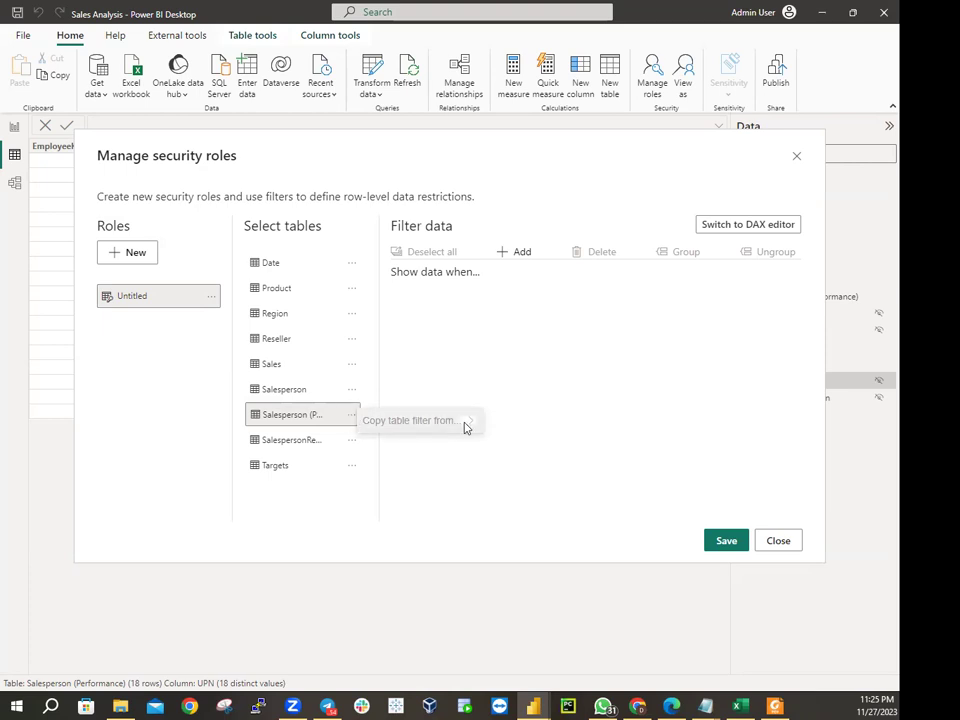
left_click(304, 420)
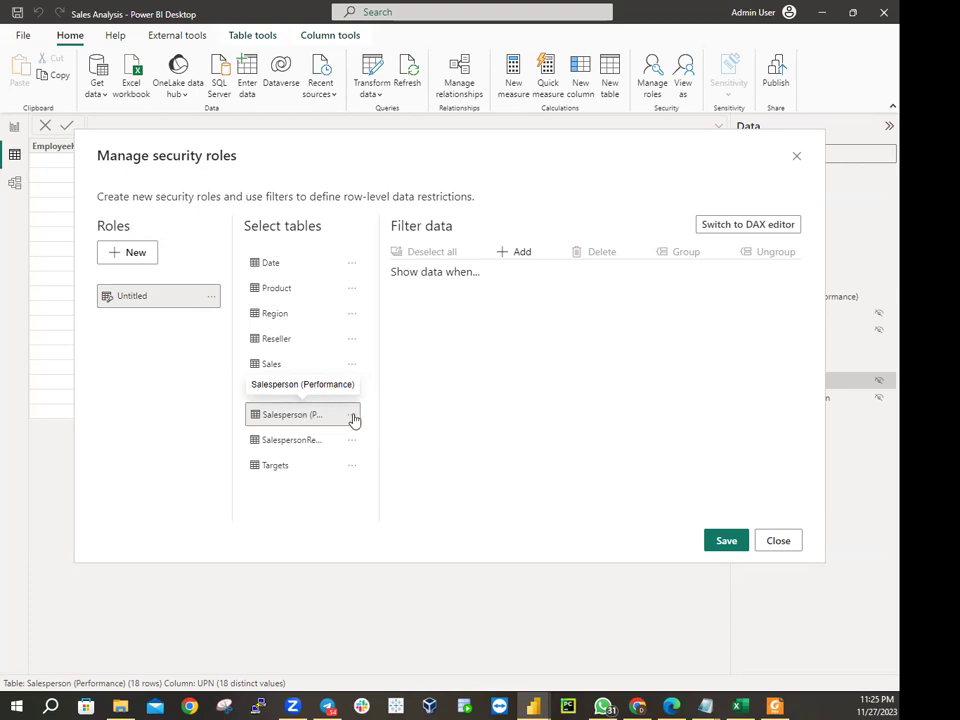
left_click(353, 419)
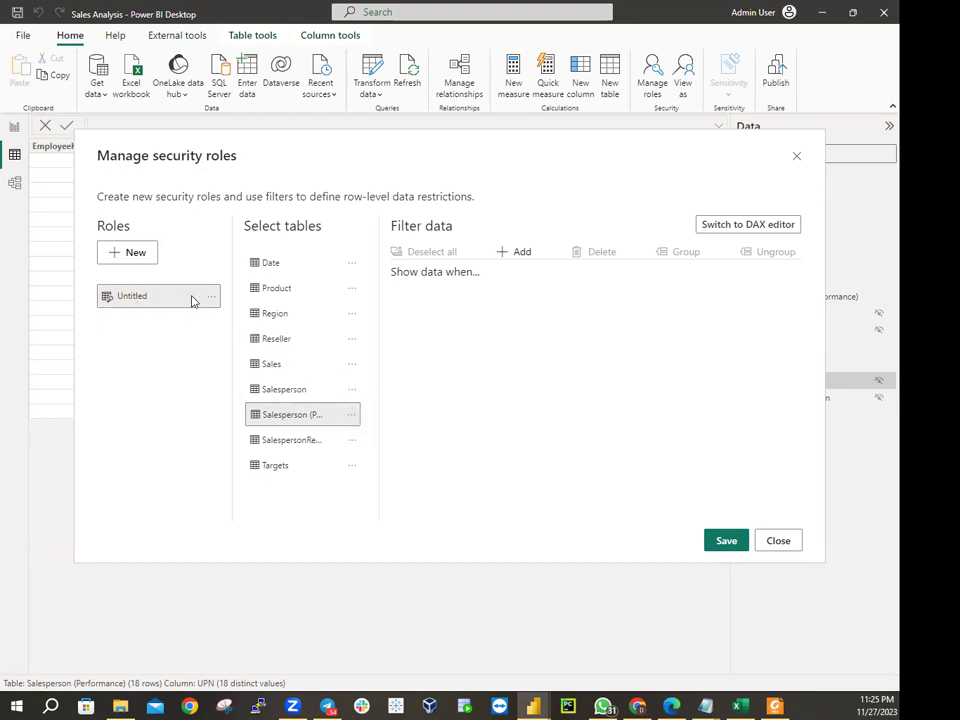
left_click(211, 297)
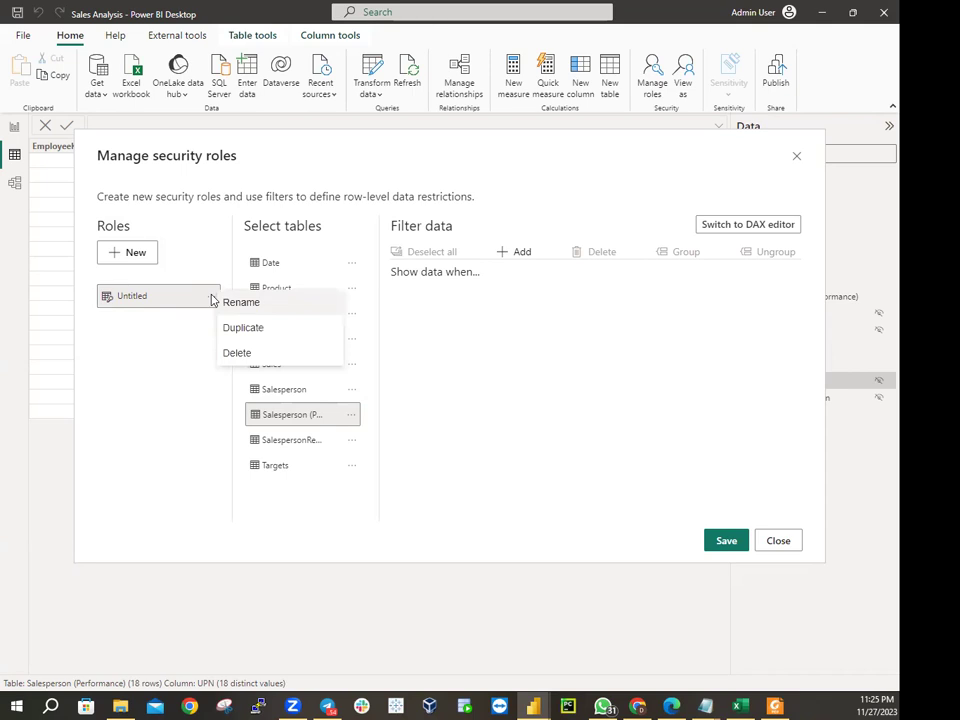
left_click(146, 343)
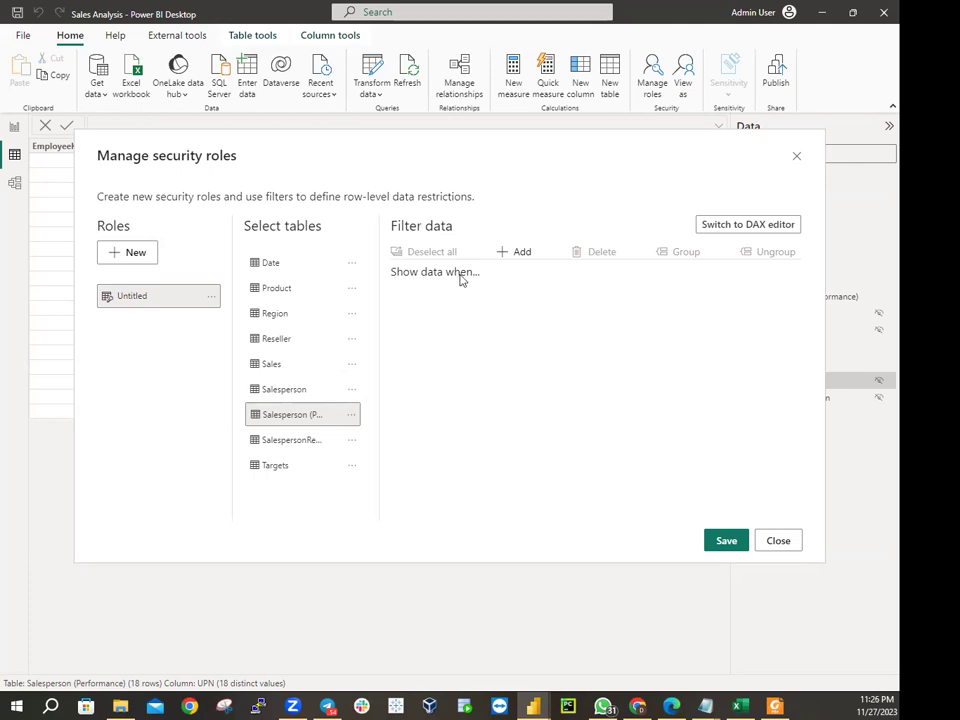
Add a filter rule testing the UPN column with the Equals comparison
left_click(516, 255)
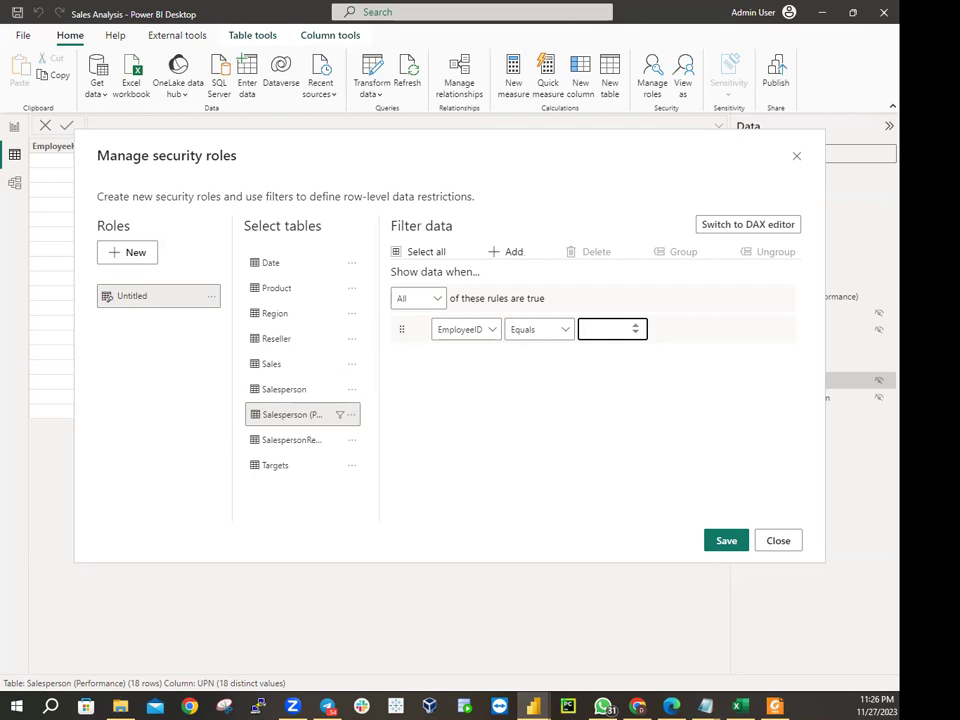
left_click(491, 330)
left_click(455, 441)
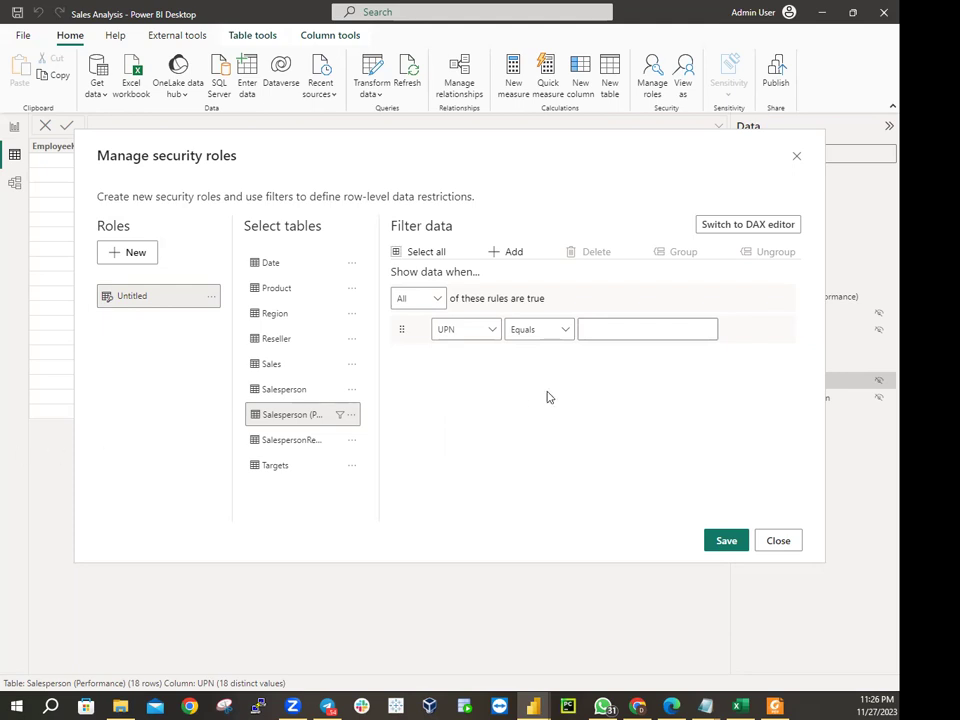
left_click(554, 334)
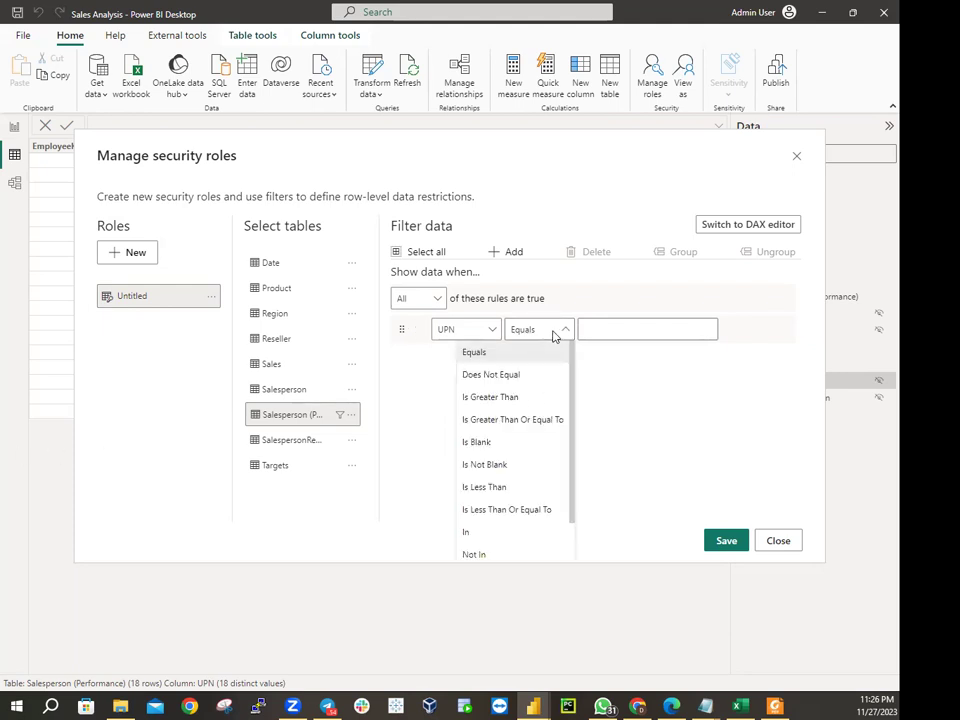
left_click(604, 330)
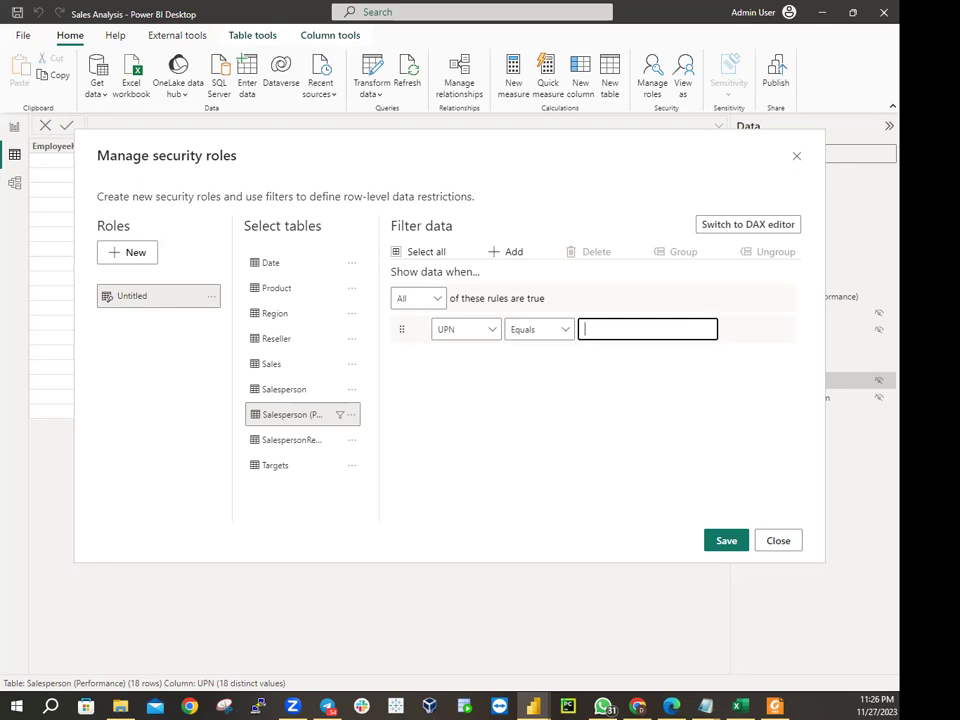
Enter USERPRINCIPALNAME() as the rule's value, save it, and close the roles window
type("USER")
type("PRINCIPALNAME")
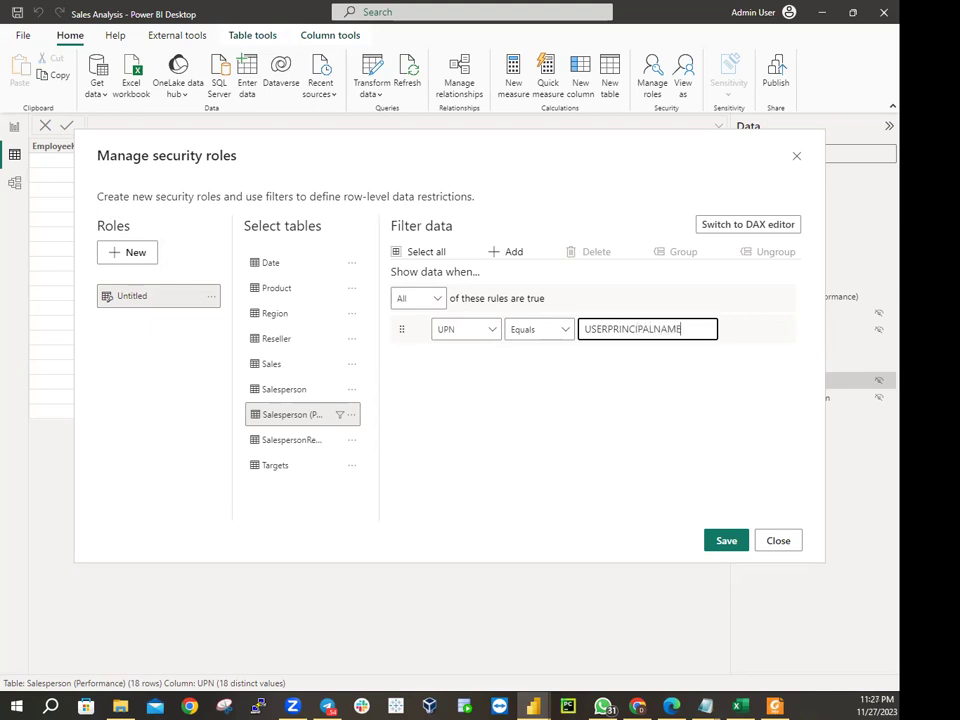
type("()")
left_click(727, 541)
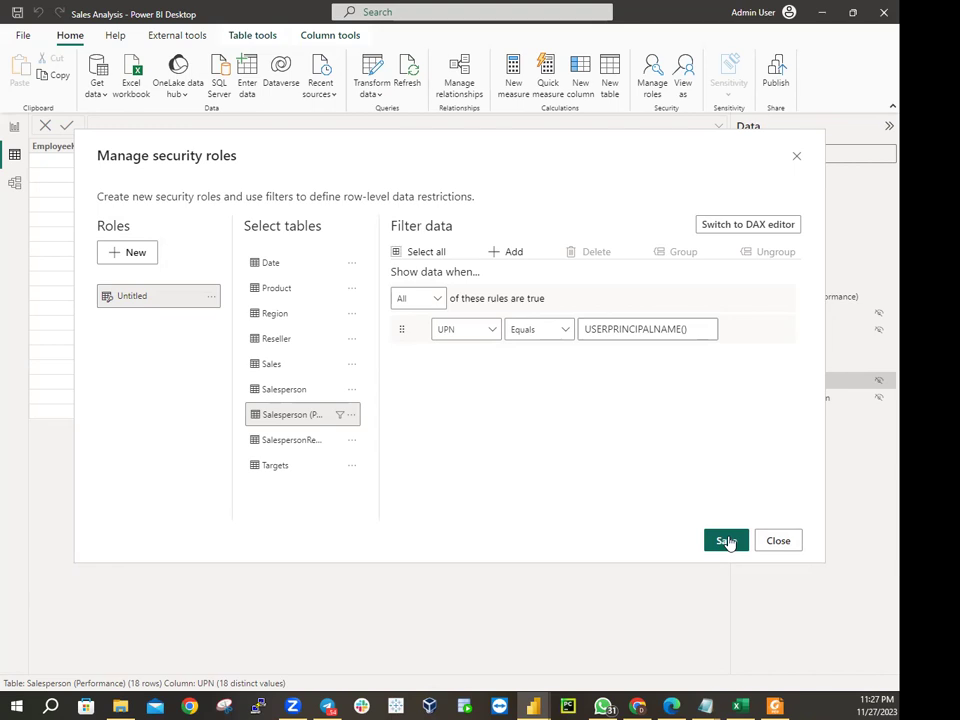
left_click(727, 541)
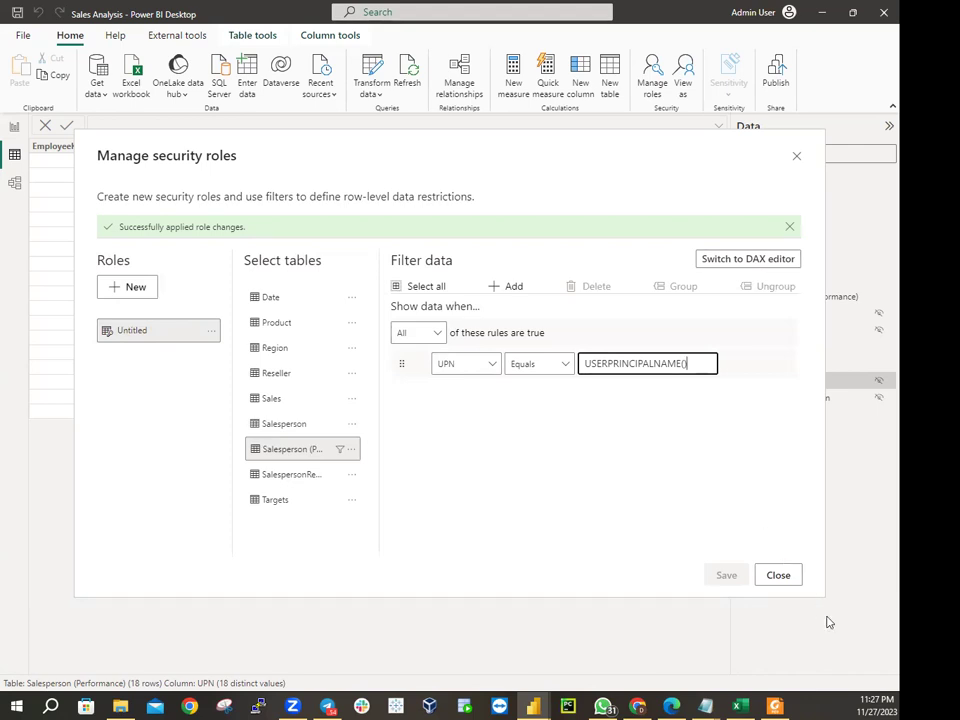
left_click(785, 577)
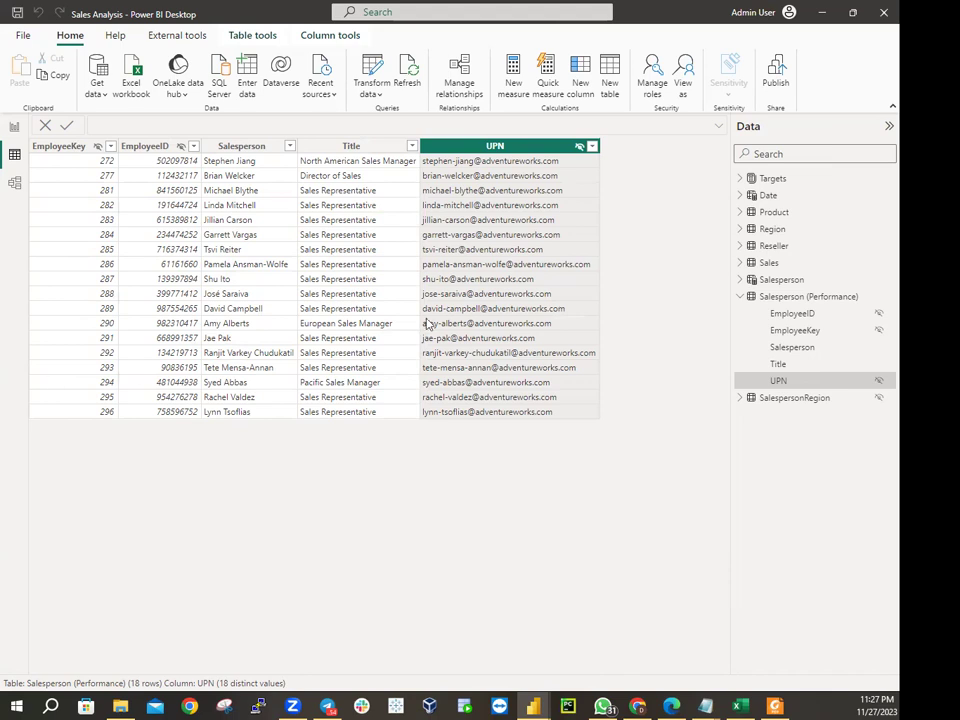
View the model as Other user, entering a salesperson's adventureworks.com e-mail as the UPN
left_click(686, 76)
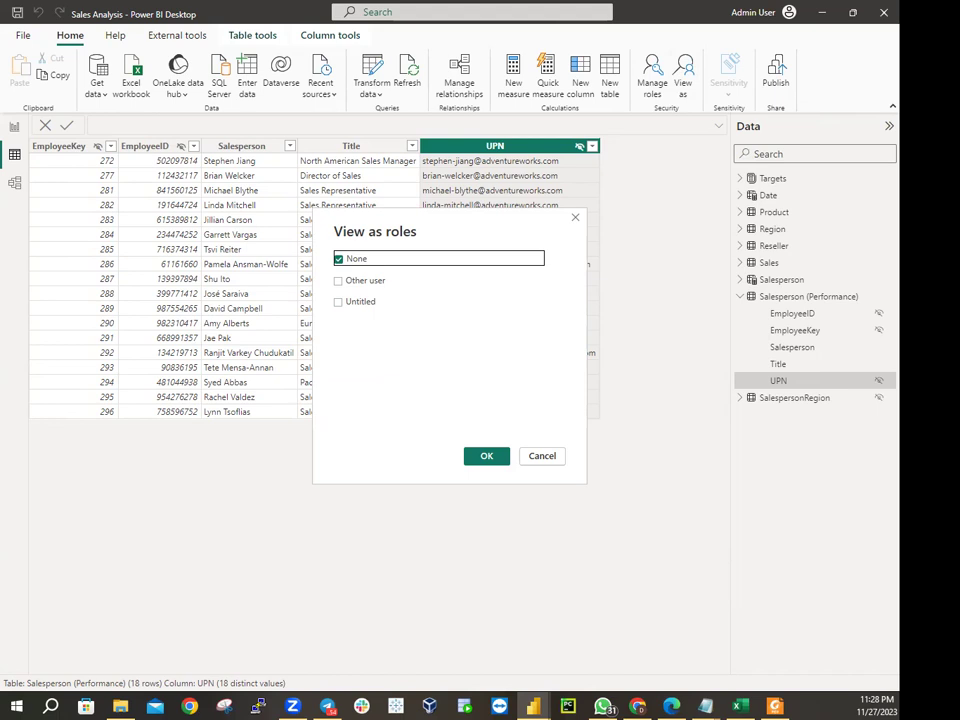
left_click(340, 282)
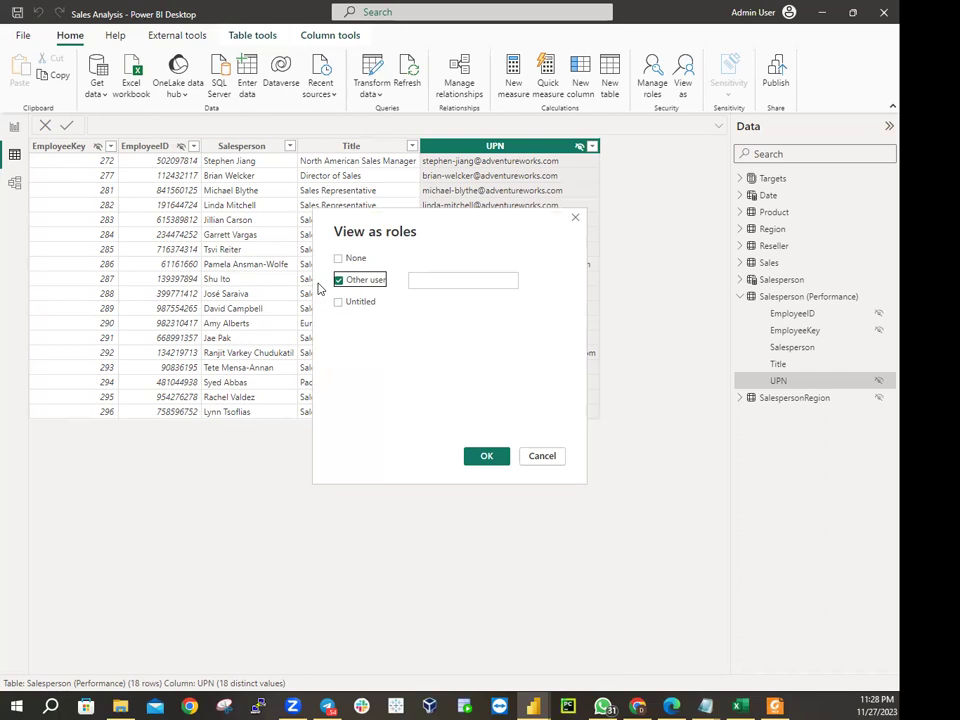
left_click(410, 284)
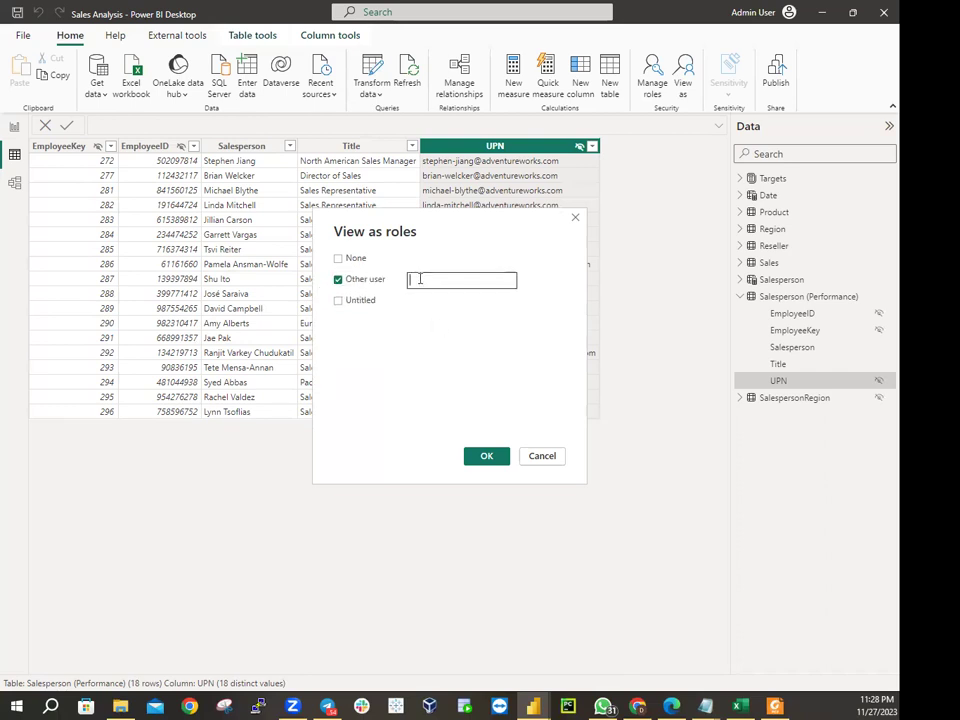
type("michael-blythe@adventureworks.com")
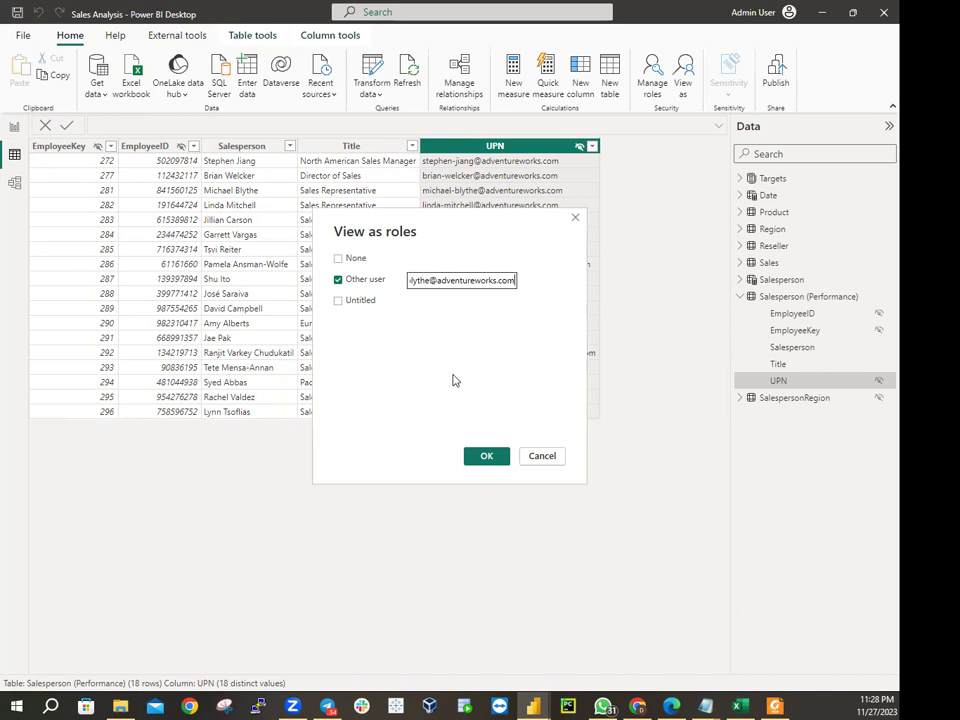
left_click(478, 462)
left_click(488, 456)
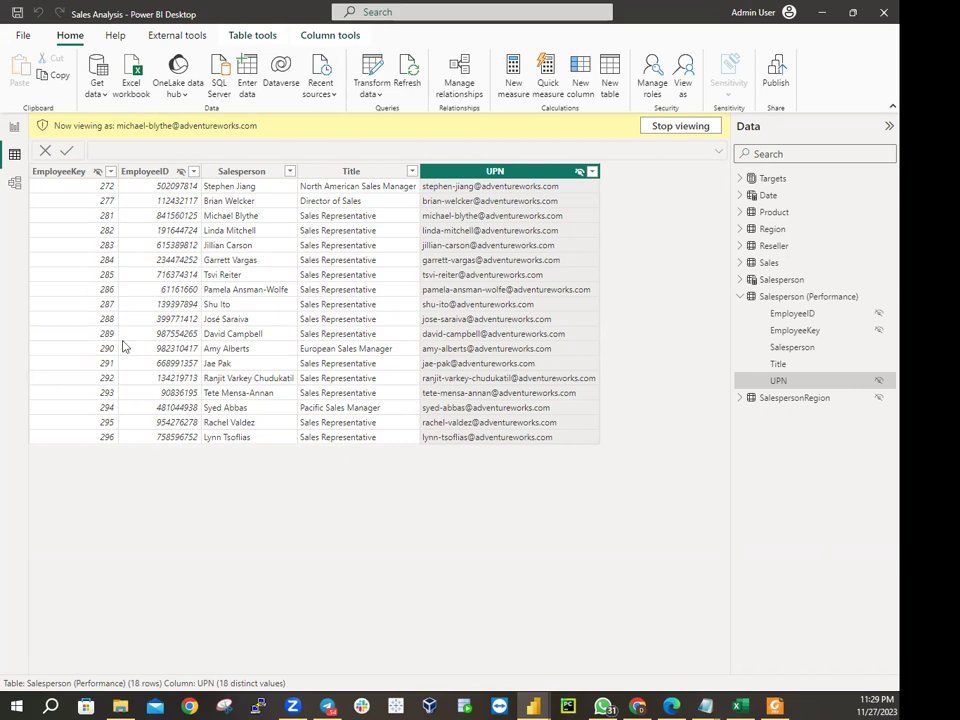
Stop viewing as the other user and dismiss the View as dialog unchanged
left_click(686, 137)
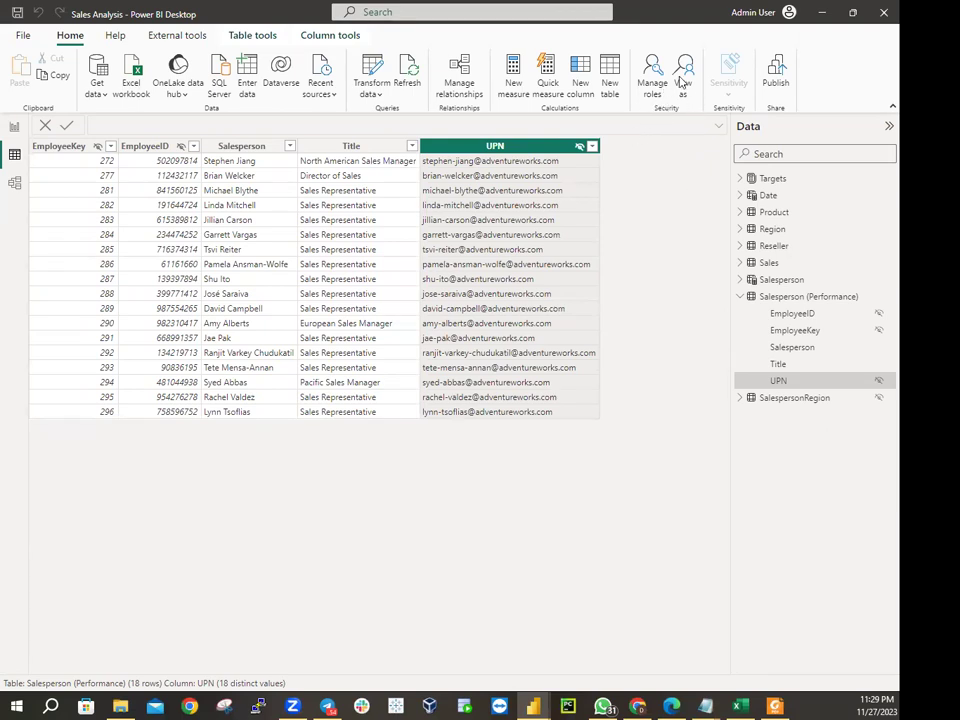
left_click(680, 84)
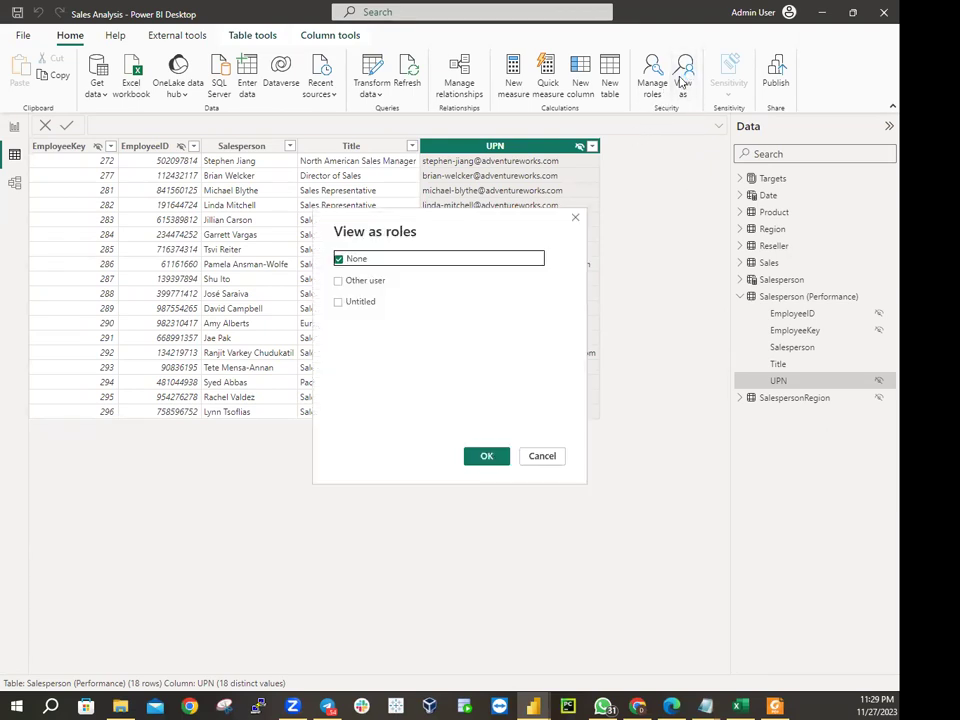
left_click(543, 458)
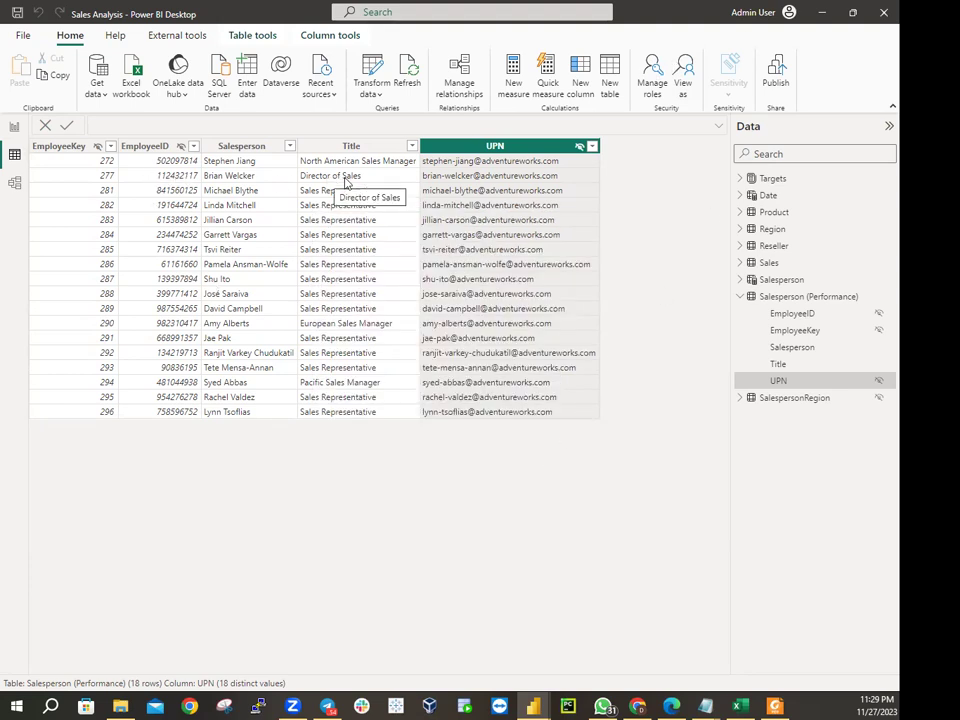
Select the EmployeeKey and Salesperson columns, then reopen Manage roles
left_click(52, 146)
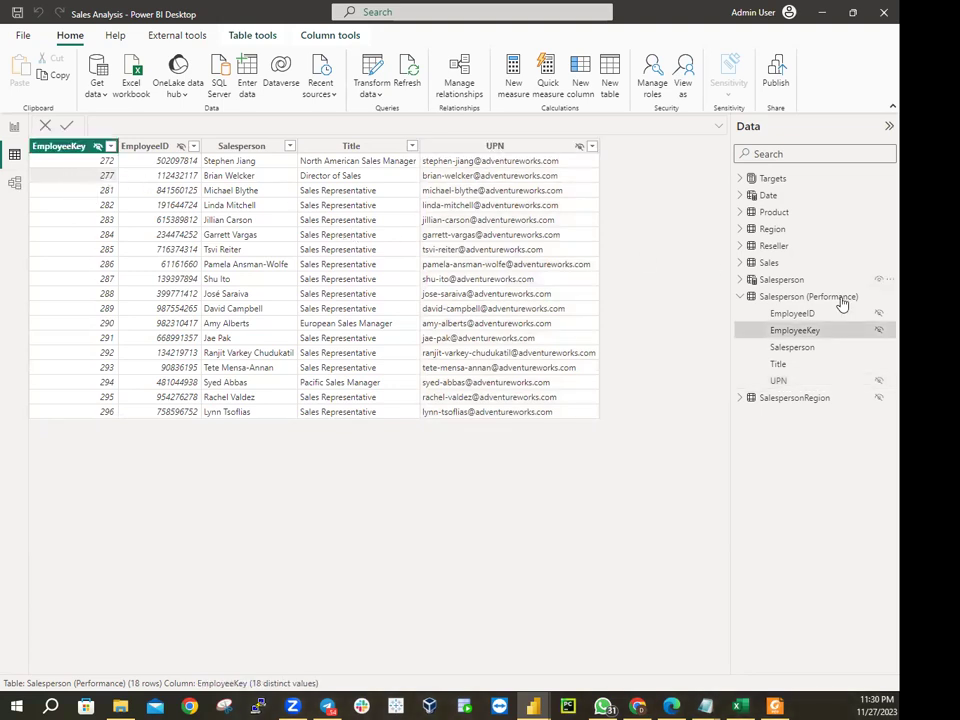
left_click(799, 352)
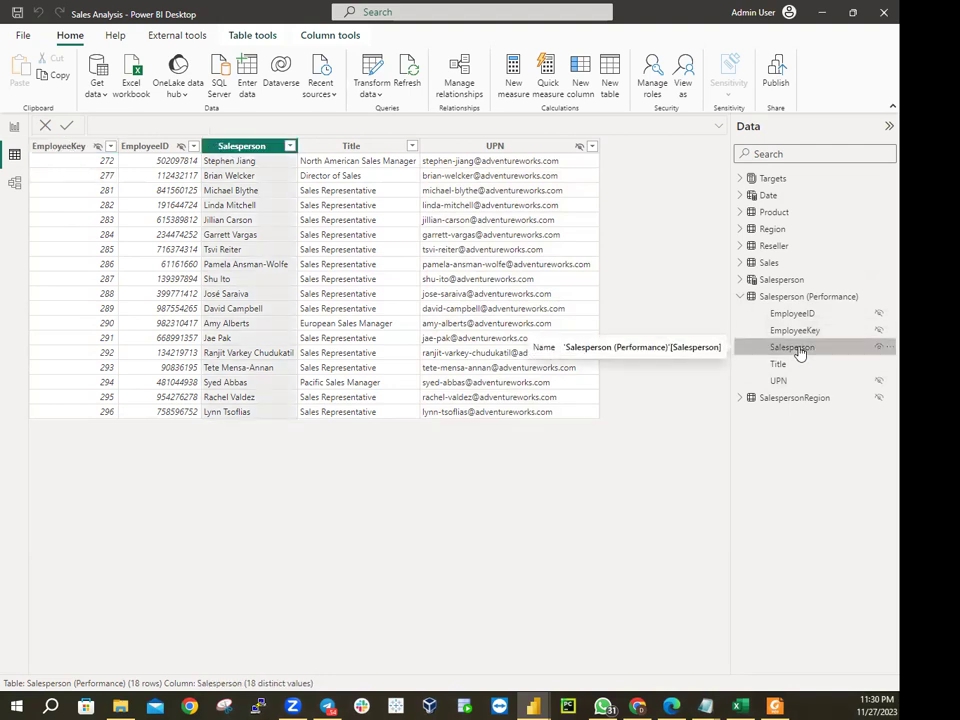
left_click(652, 80)
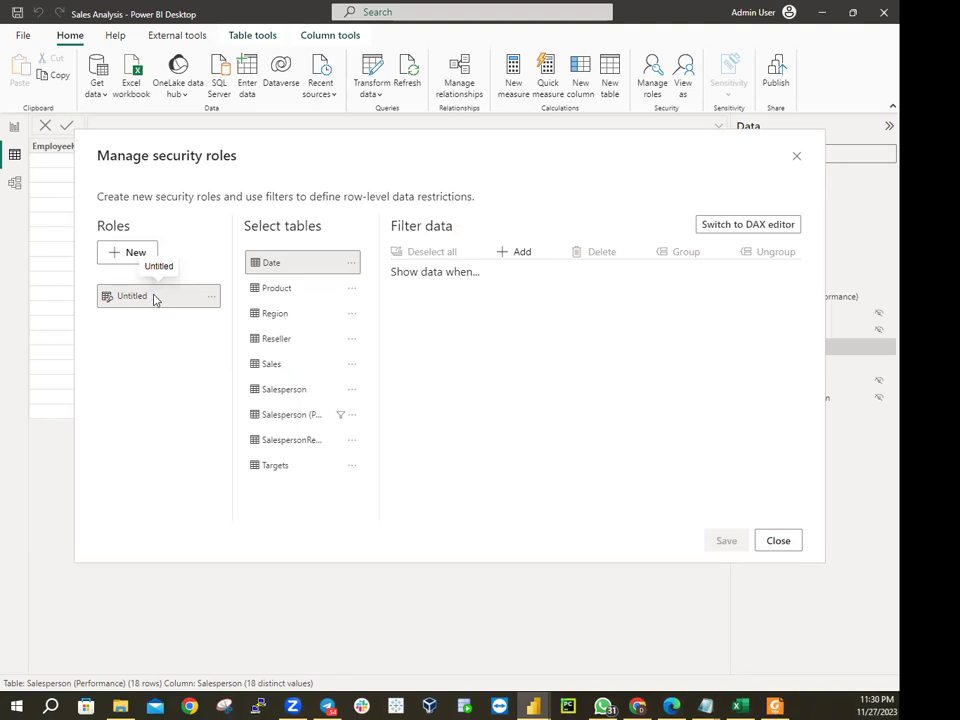
Rename the Untitled role to Salespeople, save its UPN rule, and close the roles dialog
left_click(211, 298)
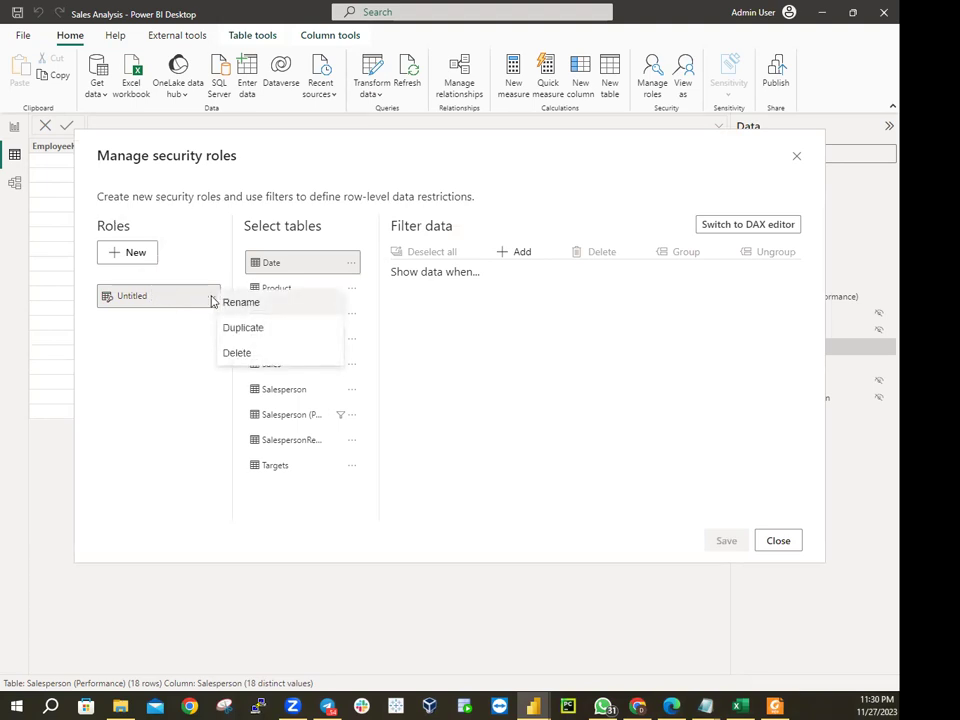
left_click(248, 304)
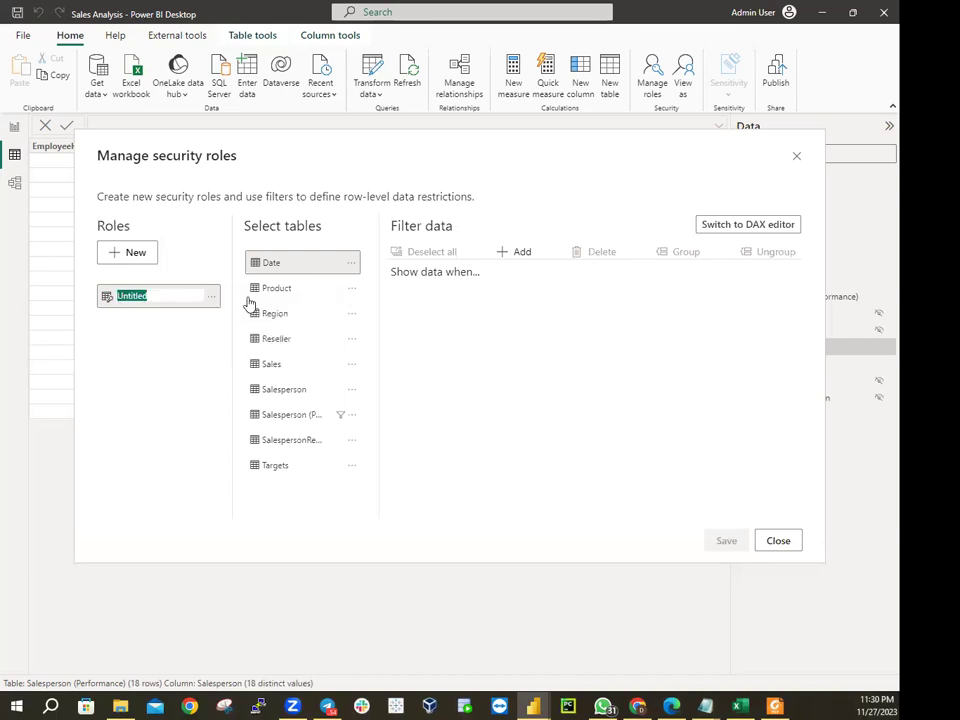
type("Sale")
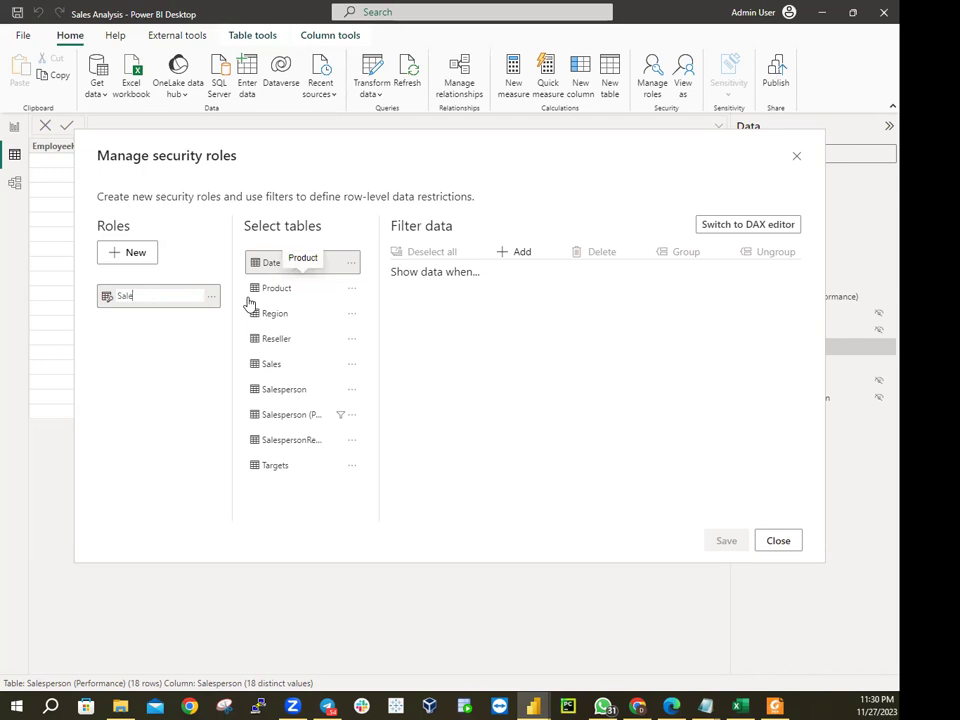
type("speople")
left_click(306, 422)
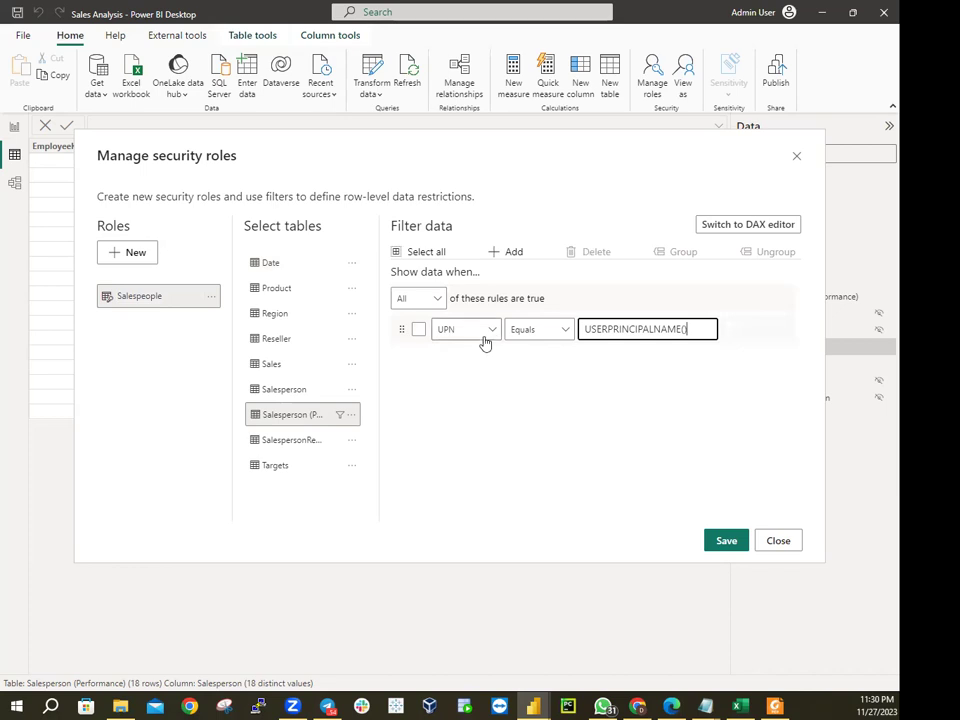
left_click(724, 541)
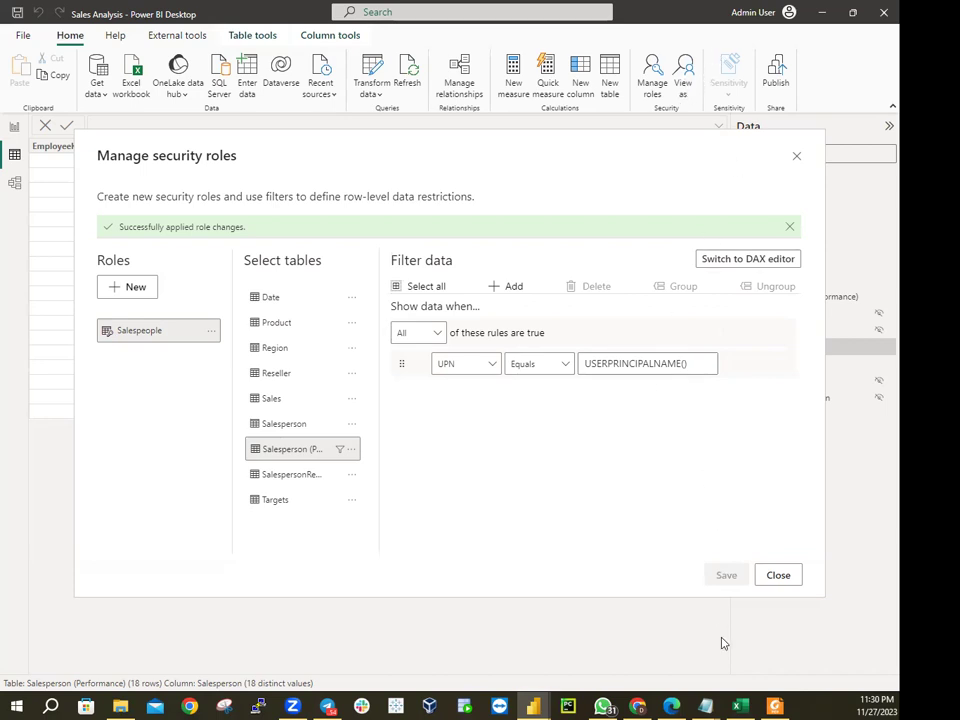
left_click(778, 575)
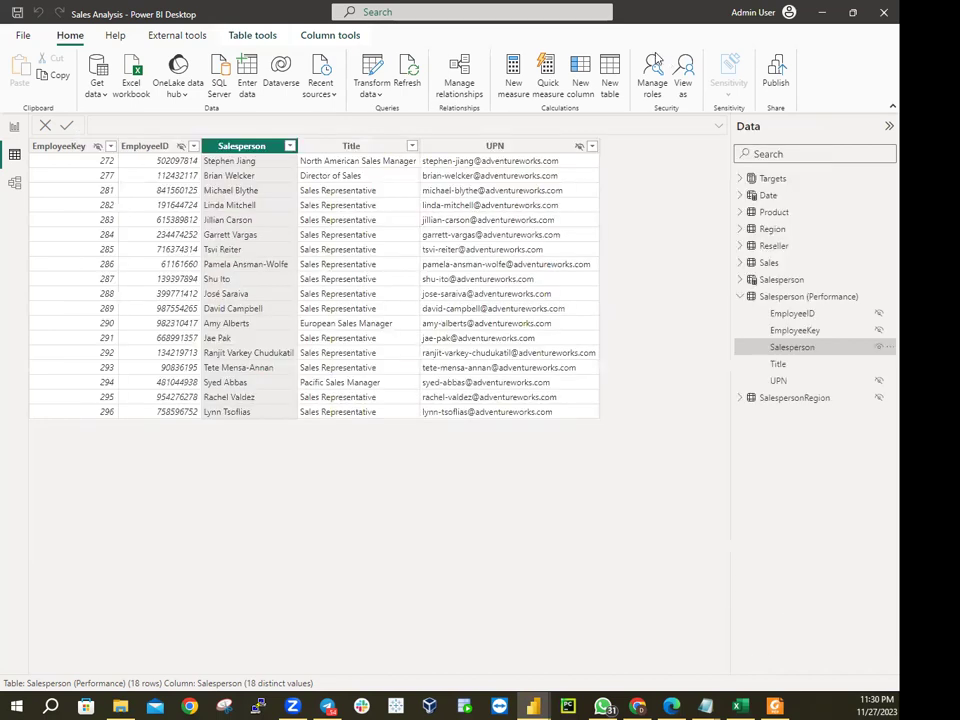
Start a View as test with Other user and Salespeople, cancel it, then copy the UPN column
left_click(683, 74)
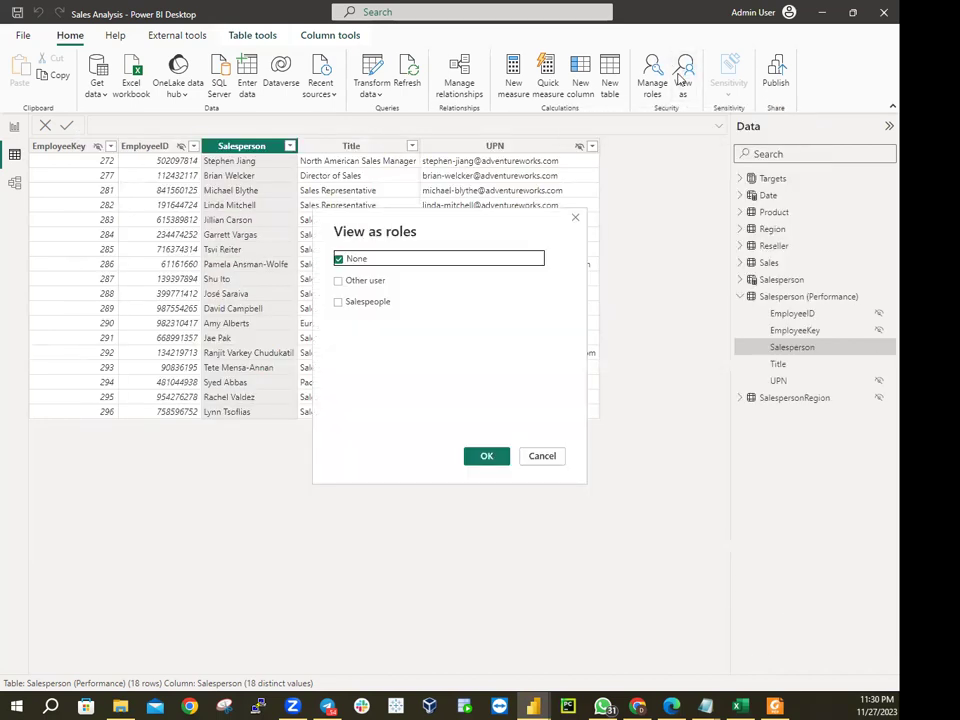
left_click(338, 280)
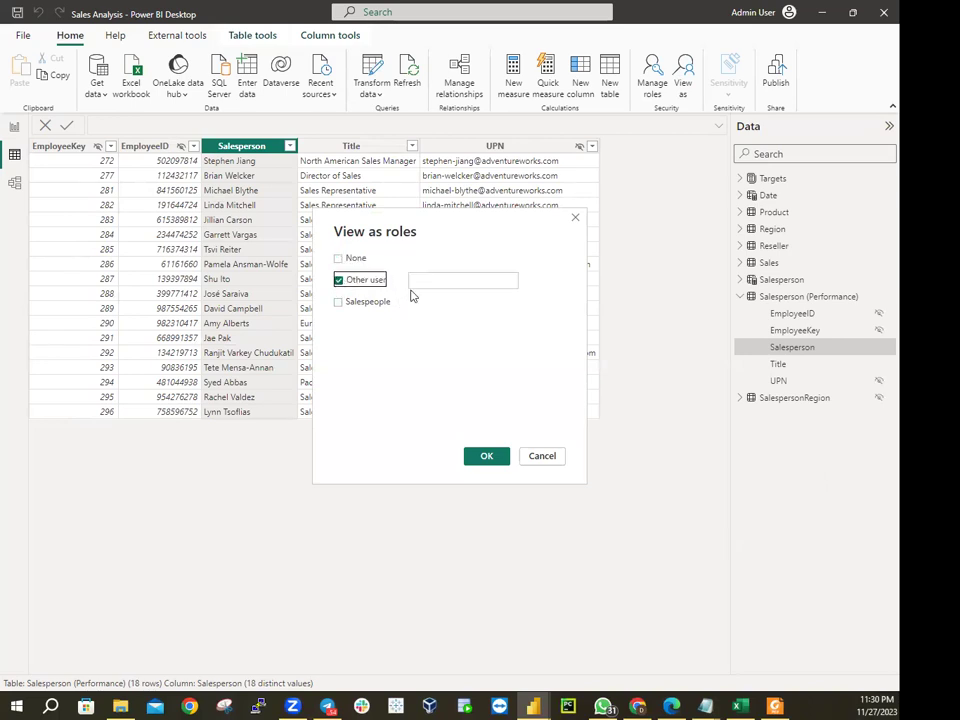
left_click(340, 302)
left_click(419, 284)
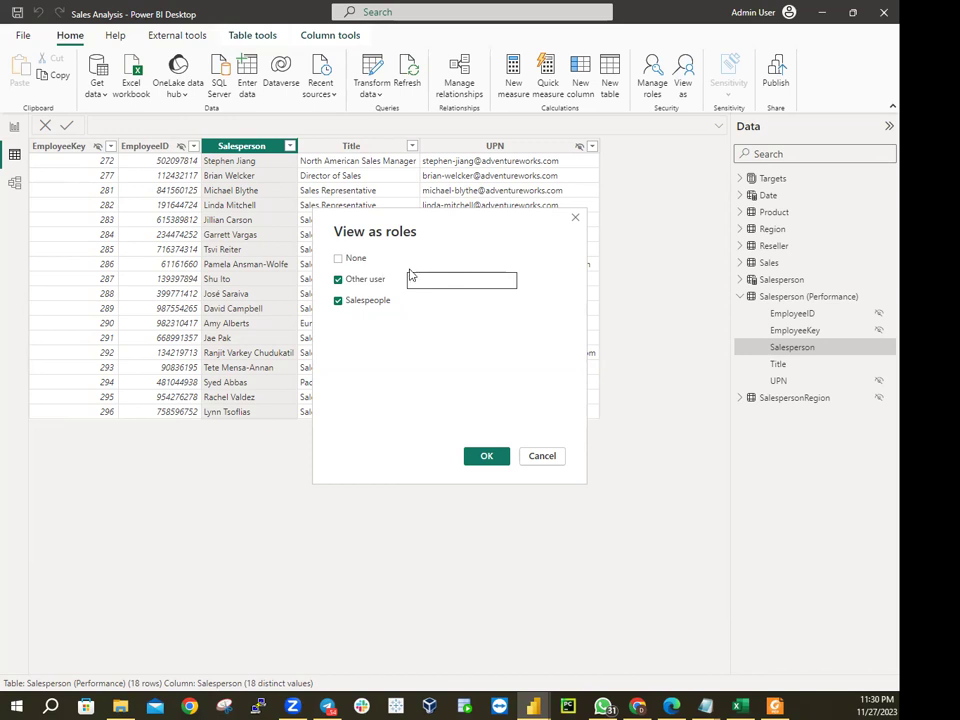
left_click(547, 459)
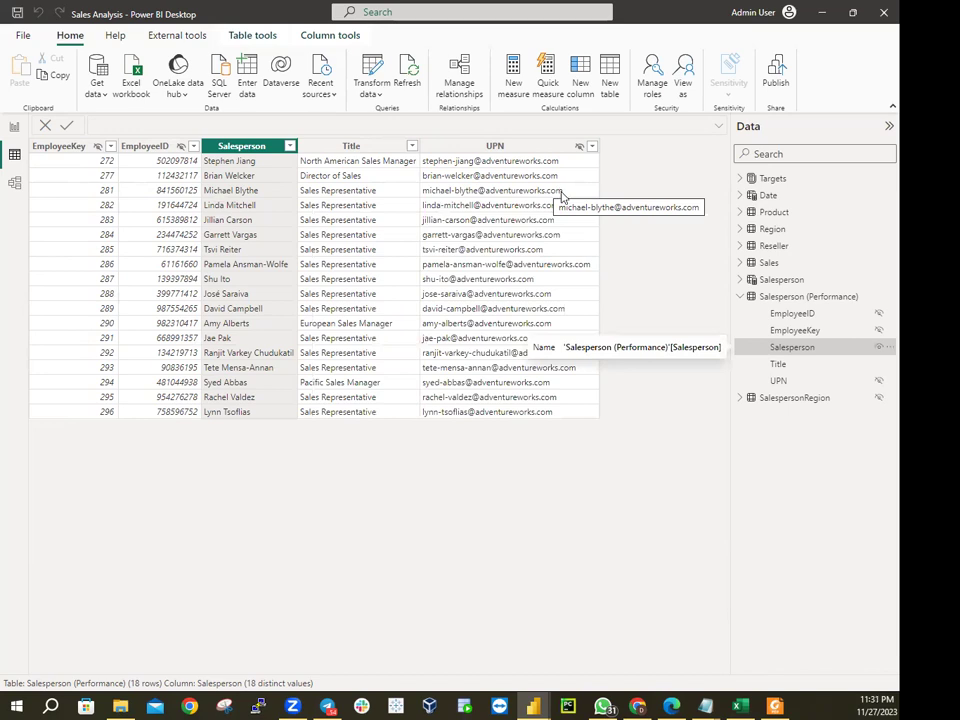
right_click(507, 197)
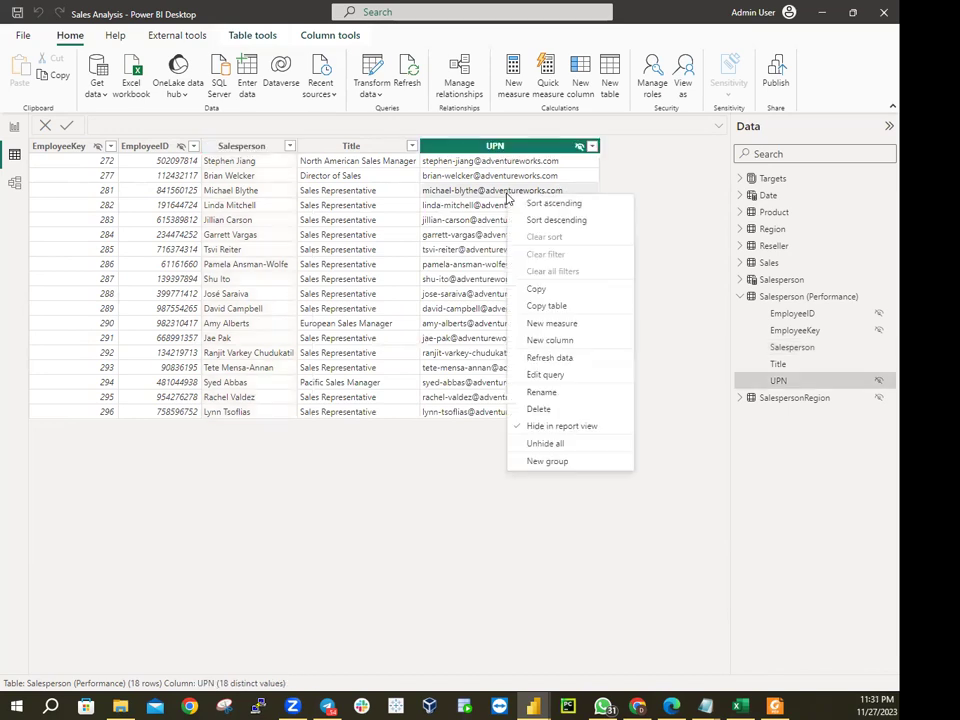
left_click(540, 290)
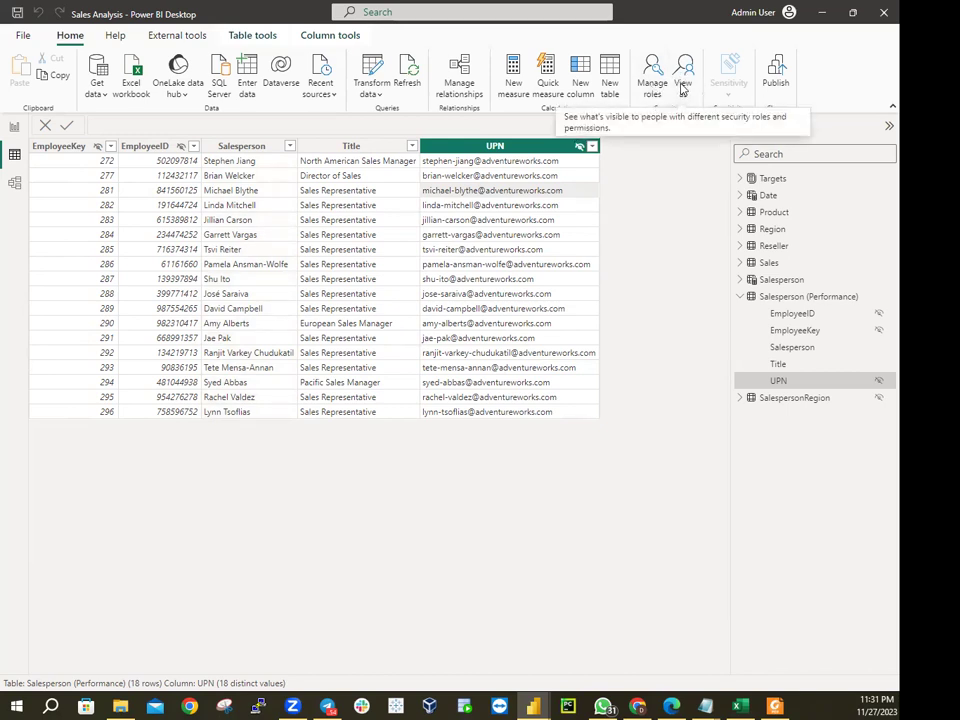
In View as, impersonate the salesperson's e-mail address as Other user with the Salespeople role, and confirm
left_click(682, 82)
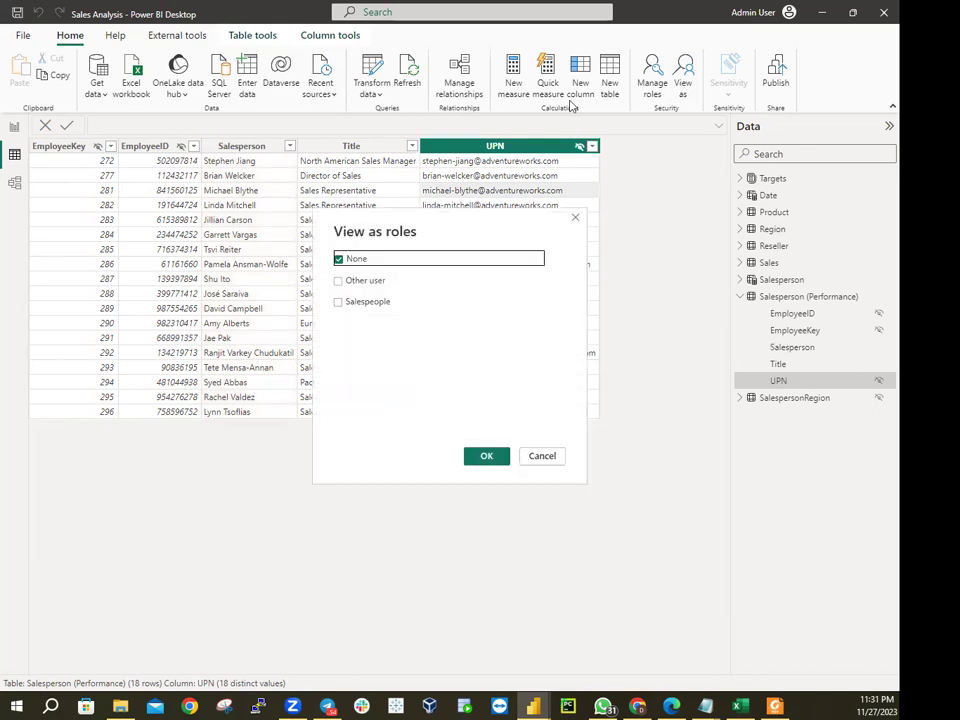
left_click(340, 280)
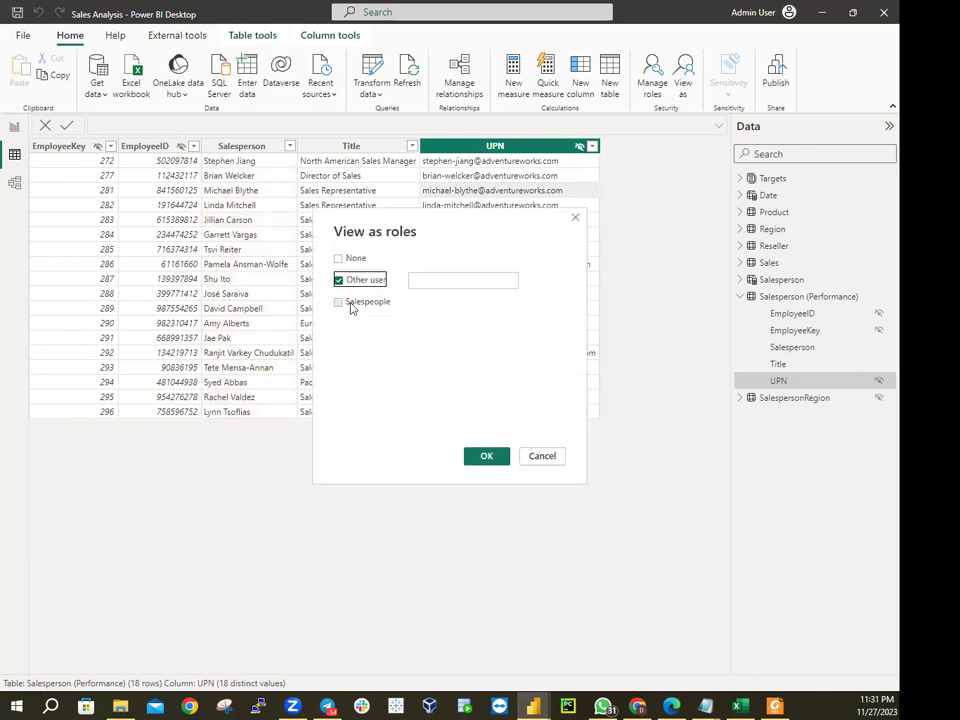
right_click(426, 280)
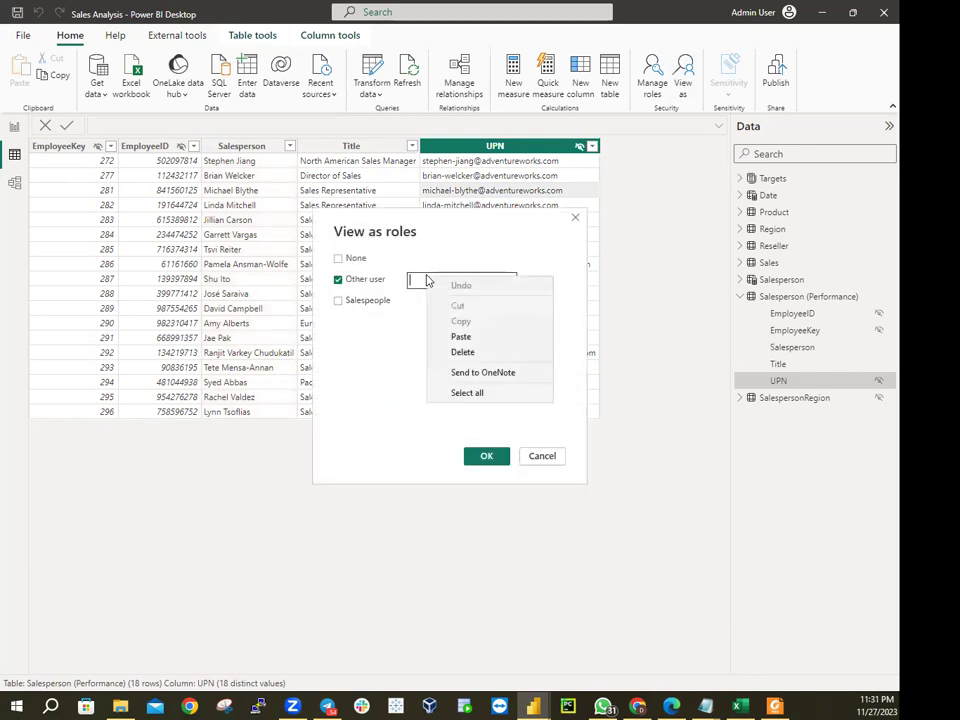
left_click(459, 337)
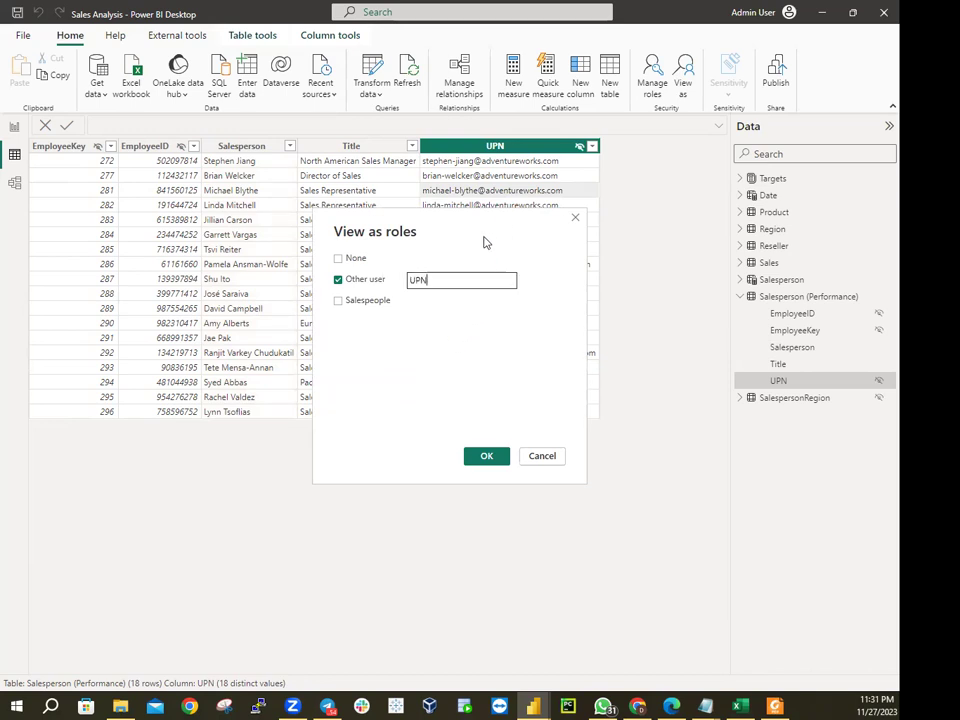
key("BackSpace")
key("BackSpace")
key("BackSpace")
type("micha")
type("el")
type("-b")
type("ly")
type("the")
type("@")
type("advent")
type("ure")
type("wo")
type("rks")
type(".co")
type("m")
left_click(338, 301)
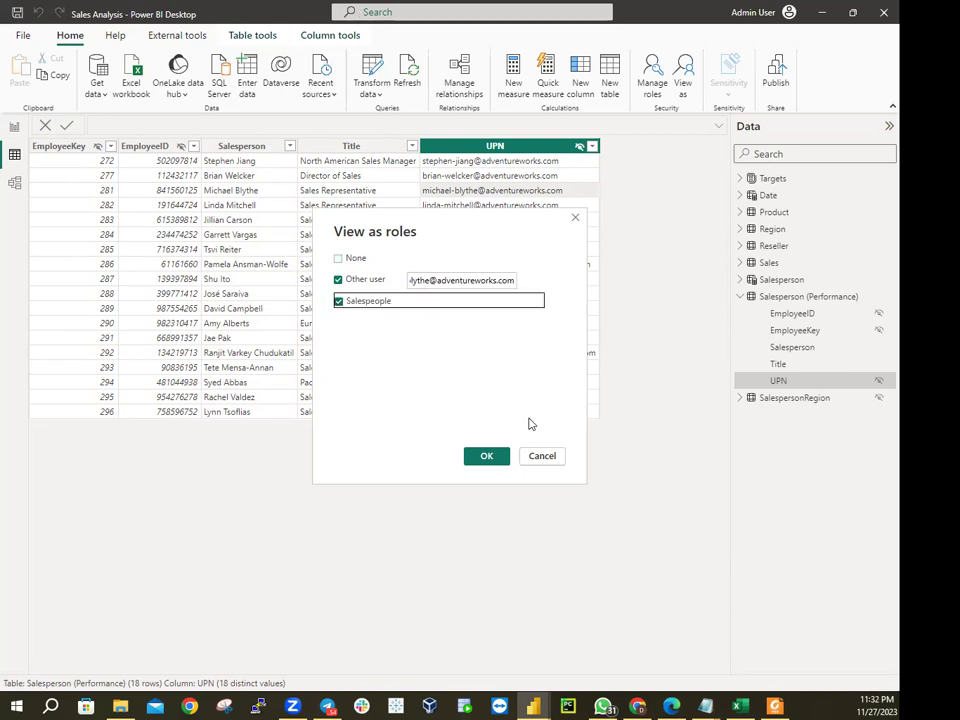
left_click(502, 460)
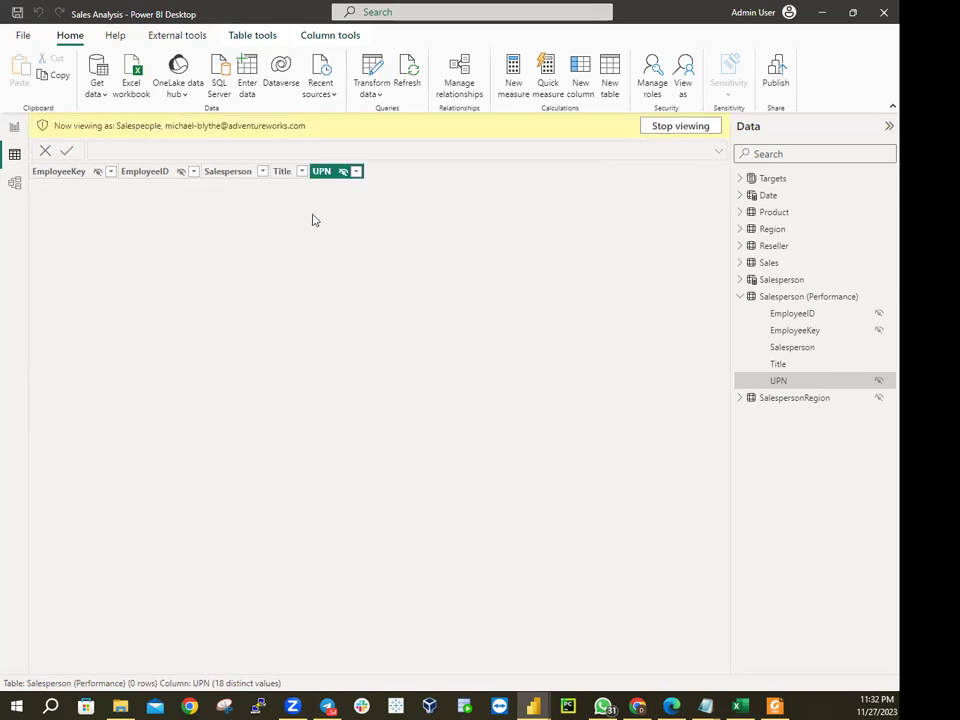
Inspect the Salesperson column's sort and filter options under the role preview, then dismiss them
left_click(263, 172)
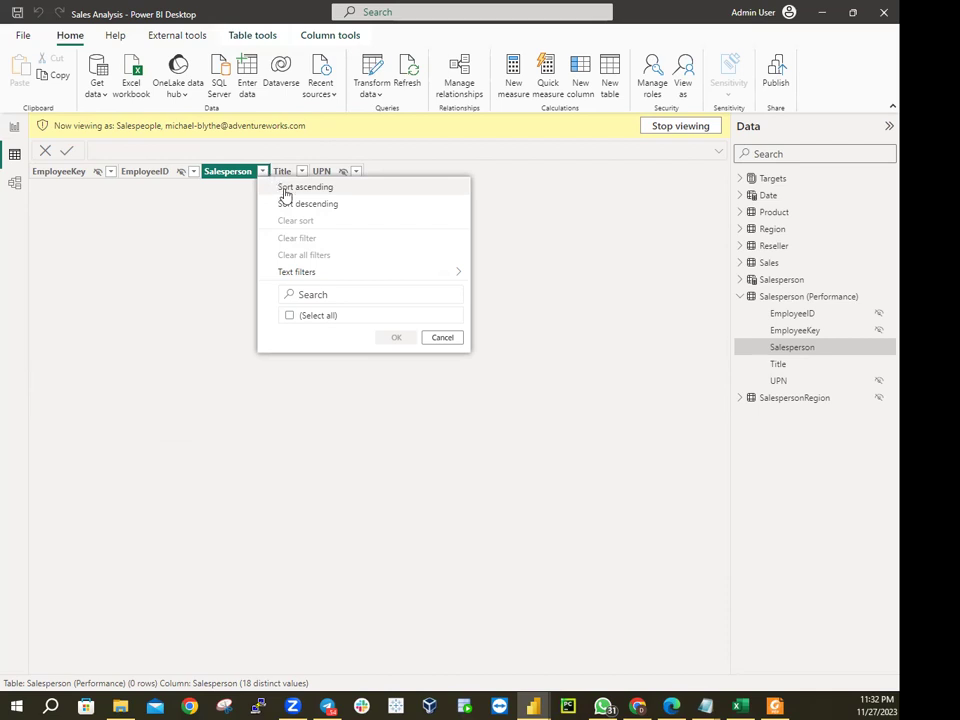
left_click(443, 338)
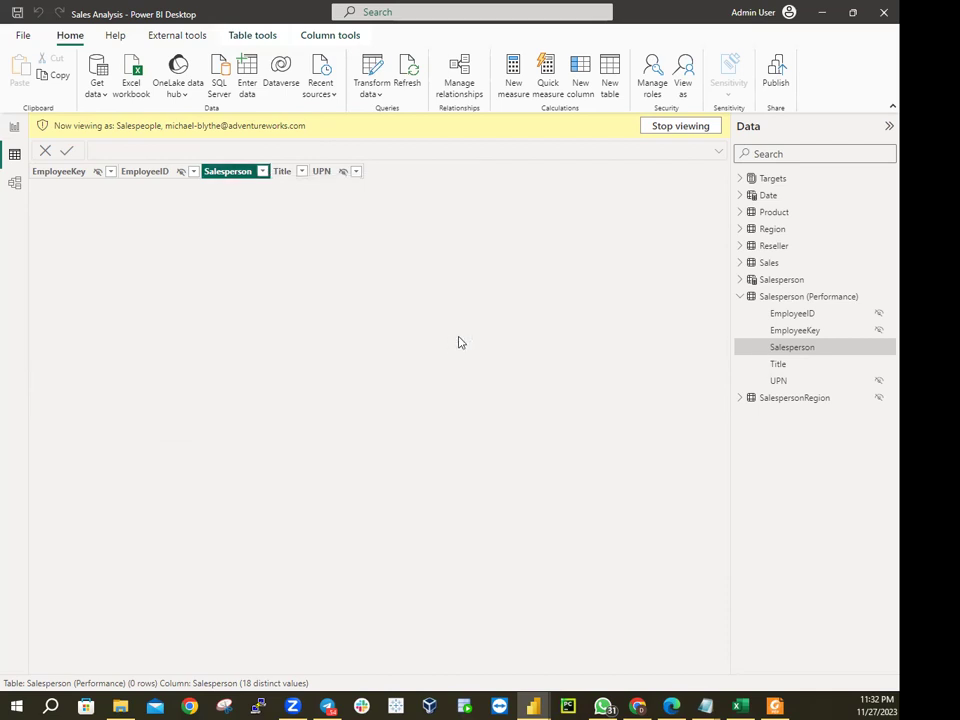
left_click(696, 136)
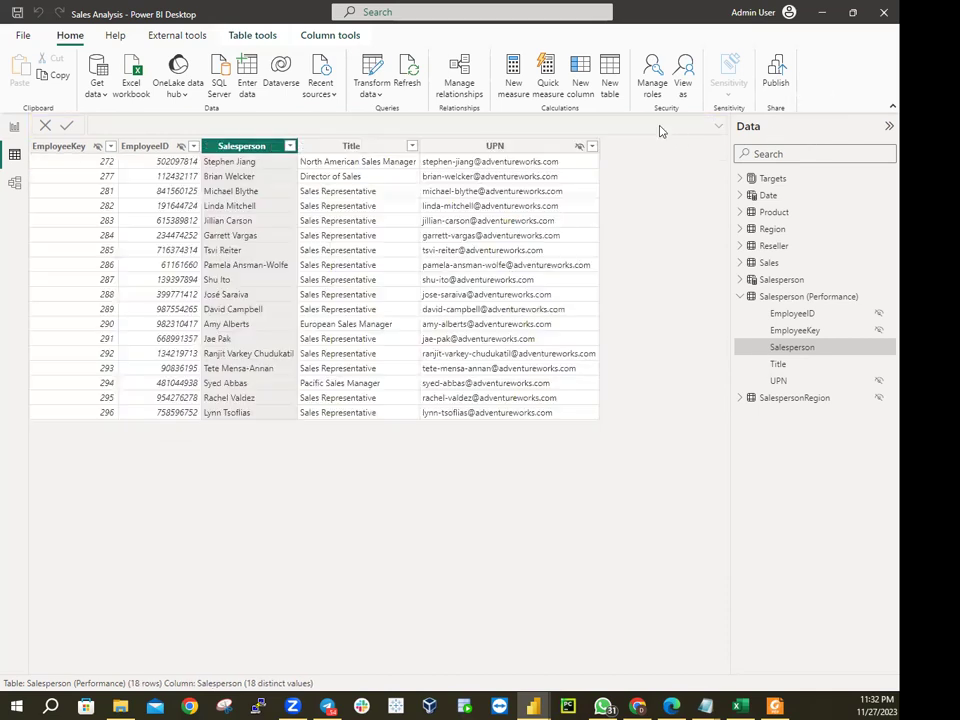
left_click(654, 86)
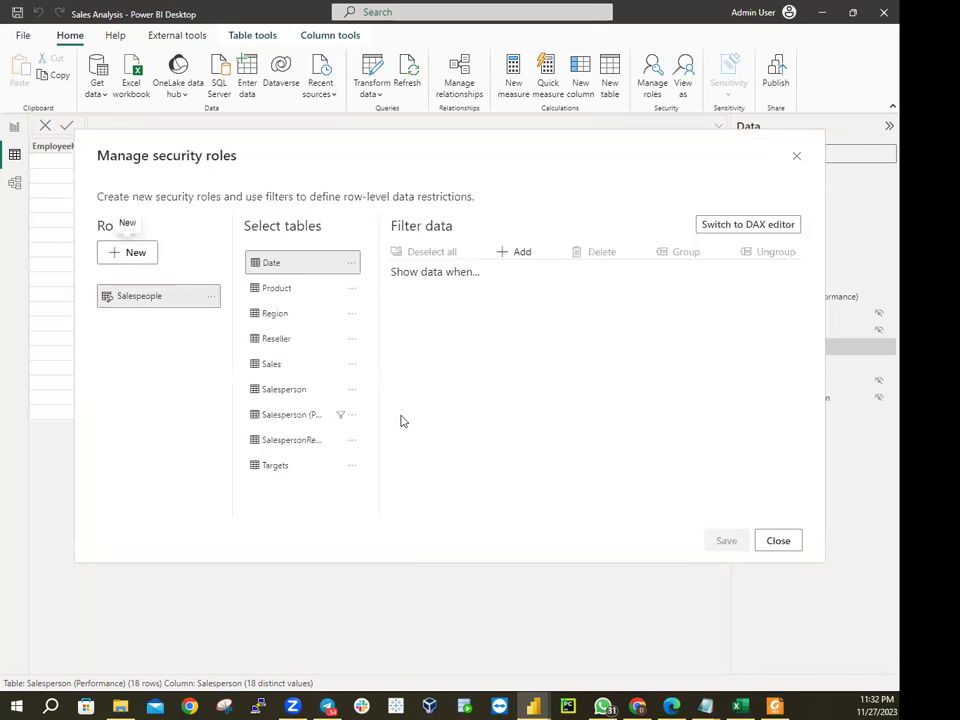
left_click(211, 297)
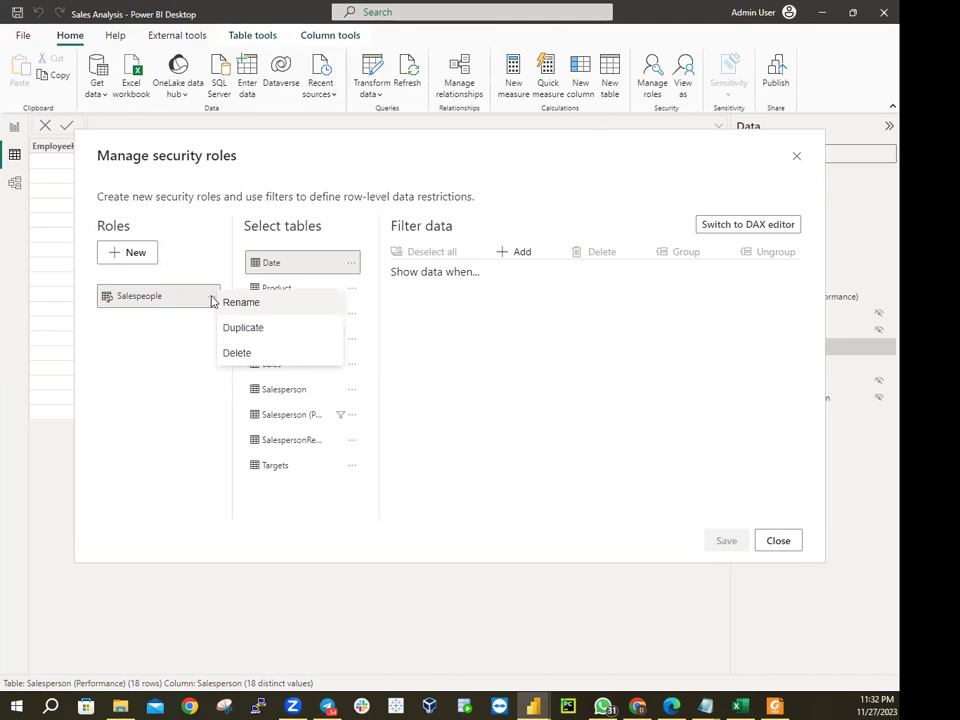
key("Escape")
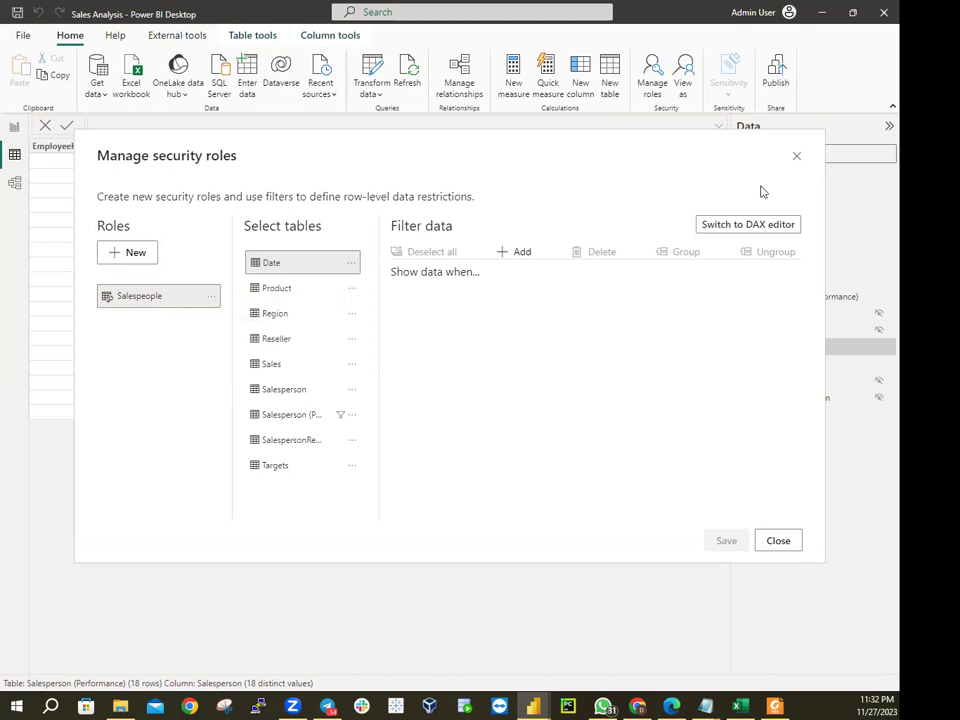
key("Escape")
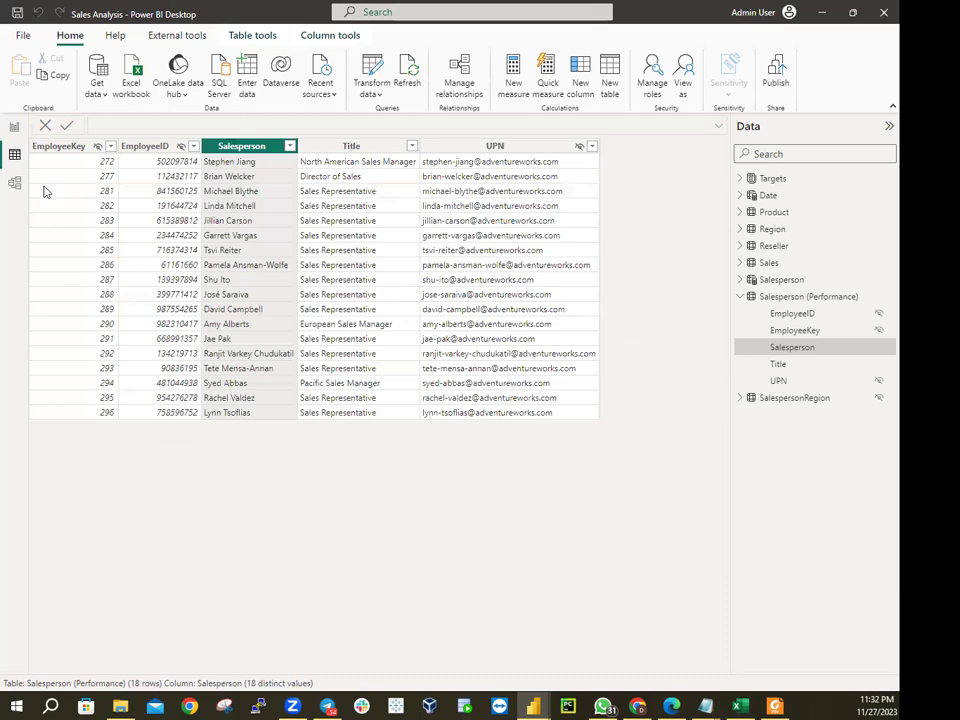
left_click(41, 184)
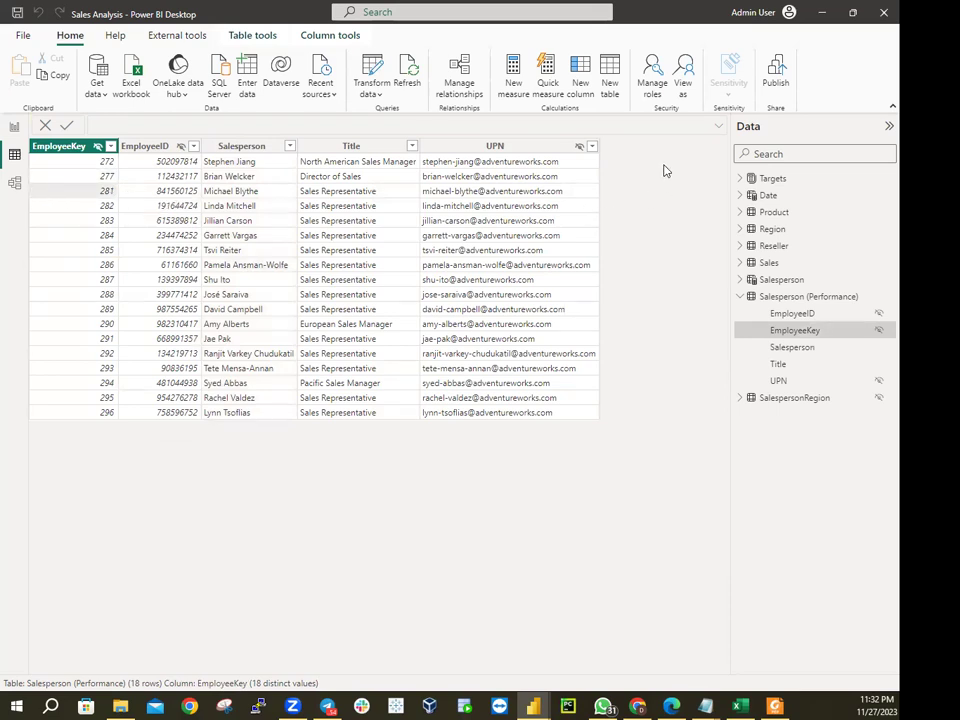
left_click(593, 147)
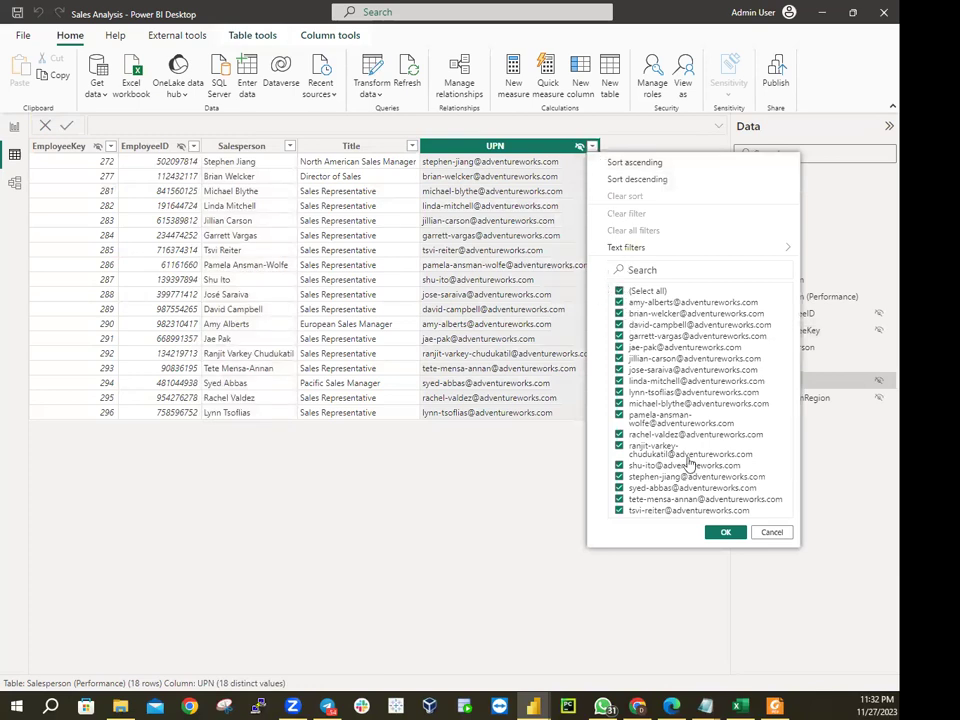
left_click(772, 532)
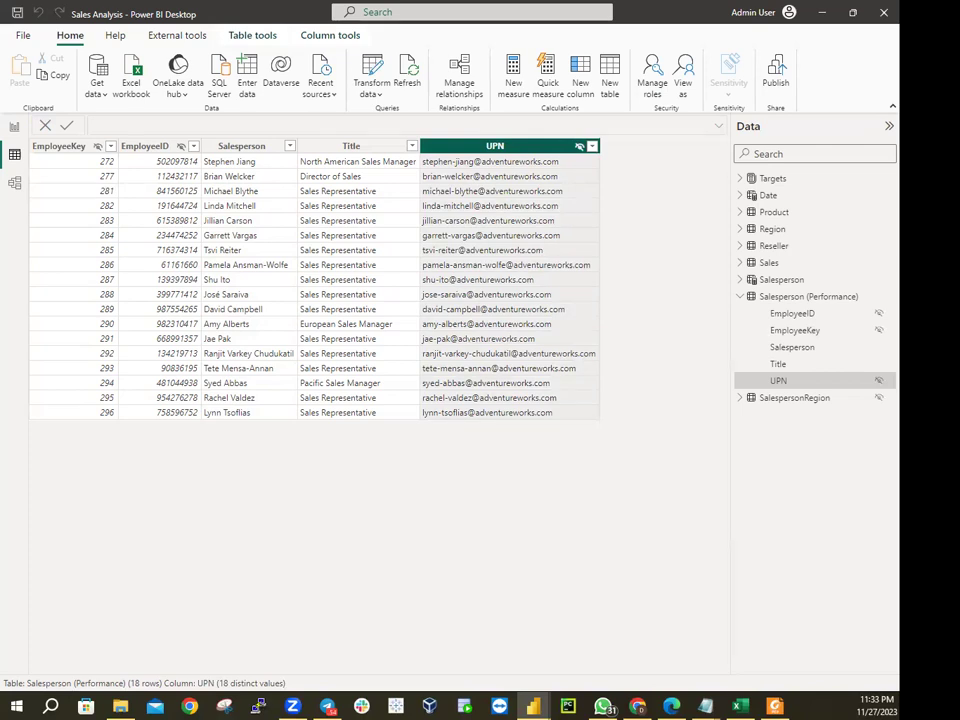
Select the EmployeeKey column and open Manage roles for the Sales Analysis model
left_click(57, 160)
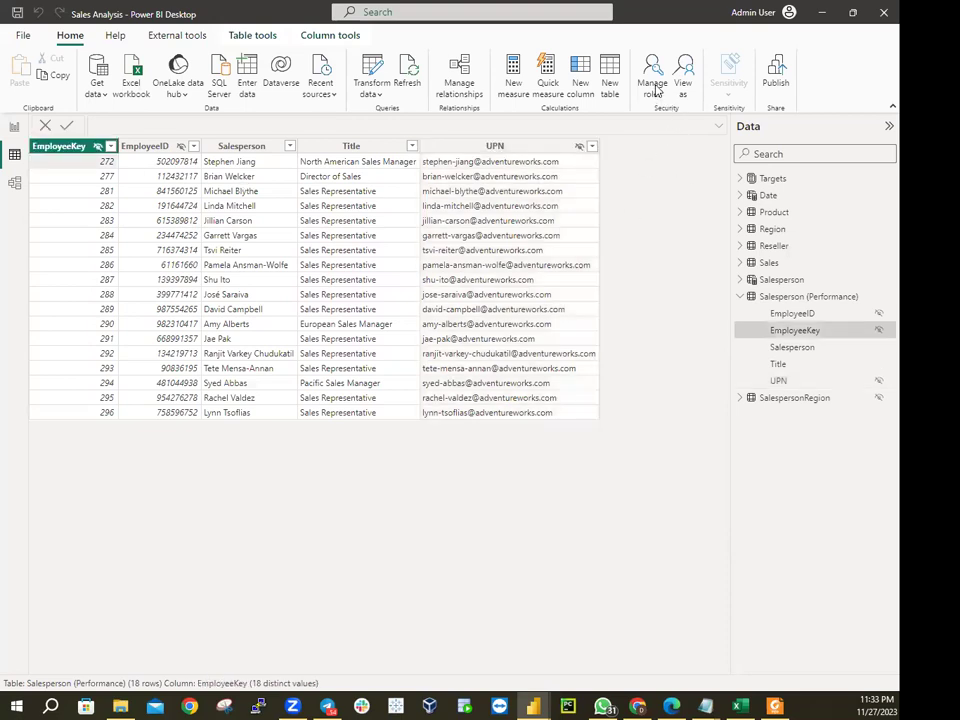
left_click(653, 80)
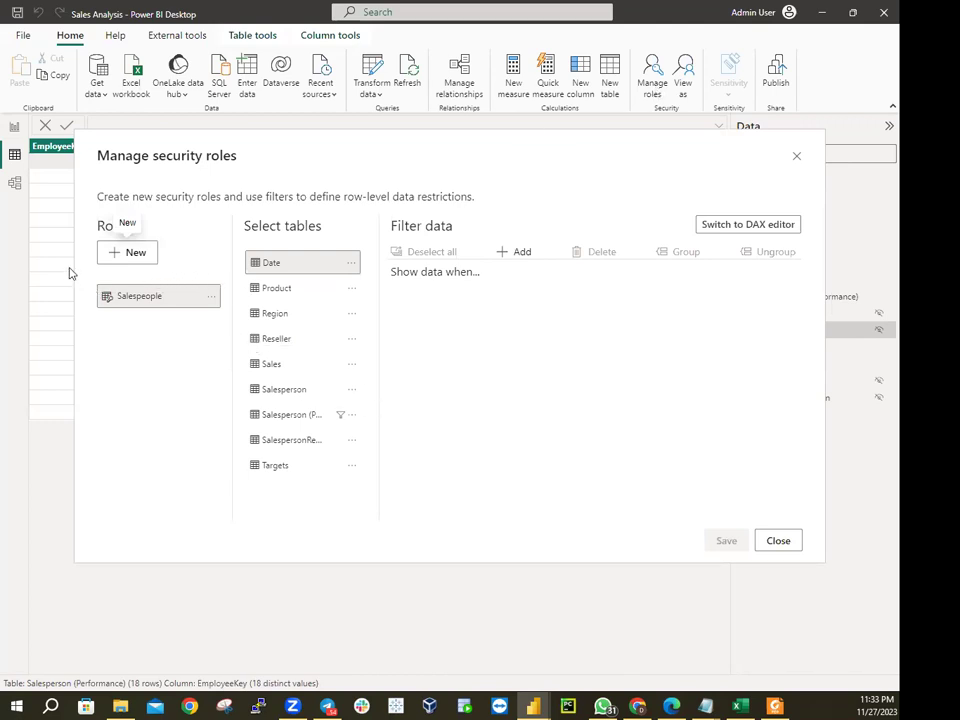
Add a new Untitled role and delete the old Salespeople role
left_click(132, 256)
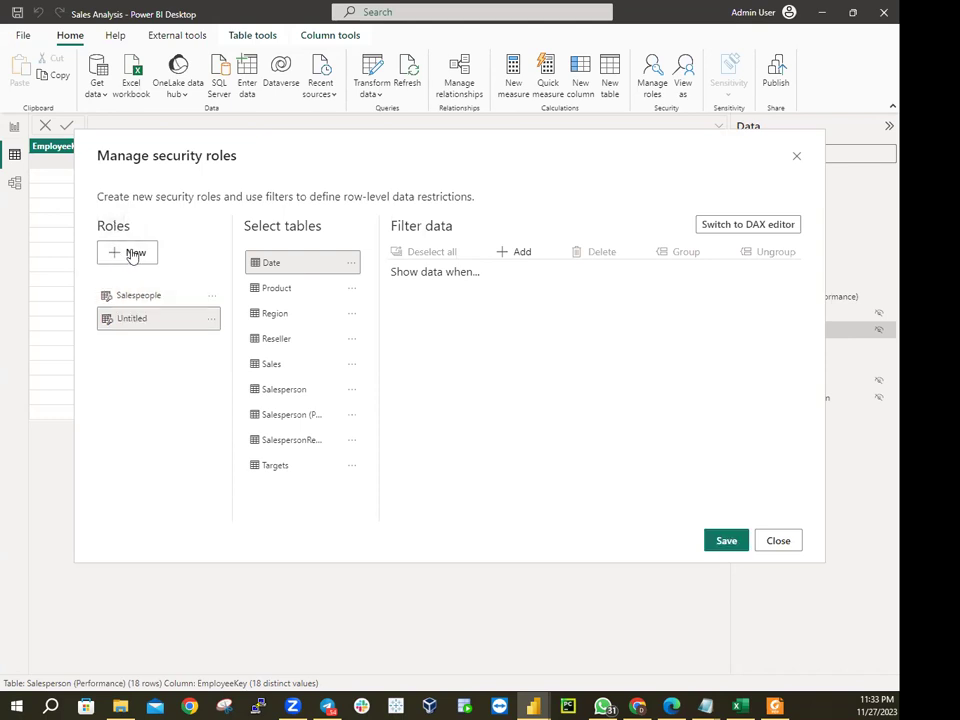
left_click(211, 320)
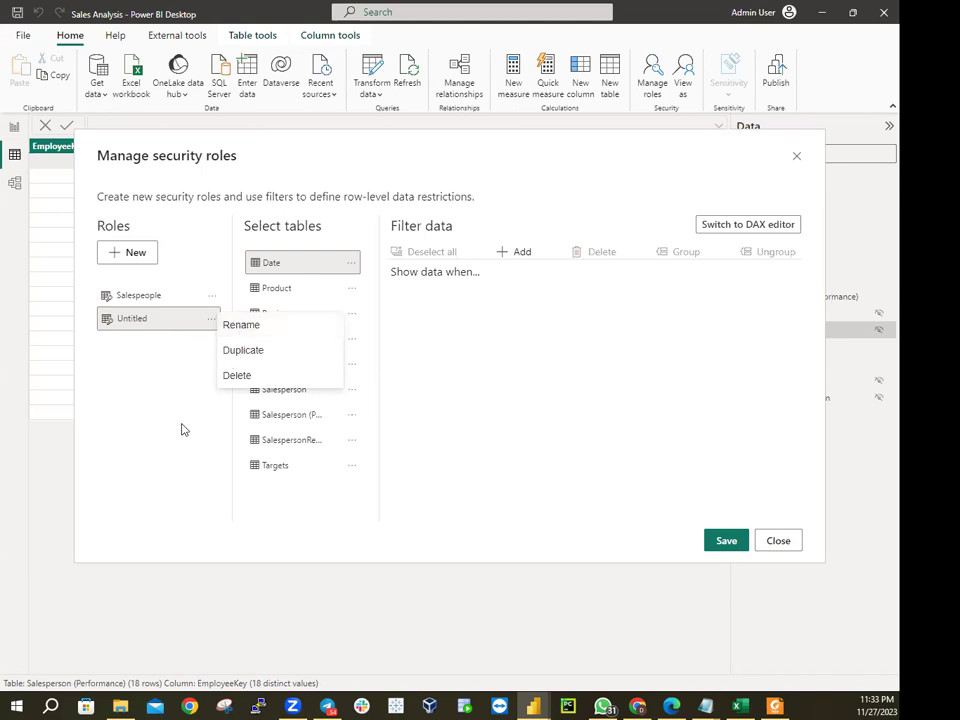
left_click(182, 429)
left_click(211, 295)
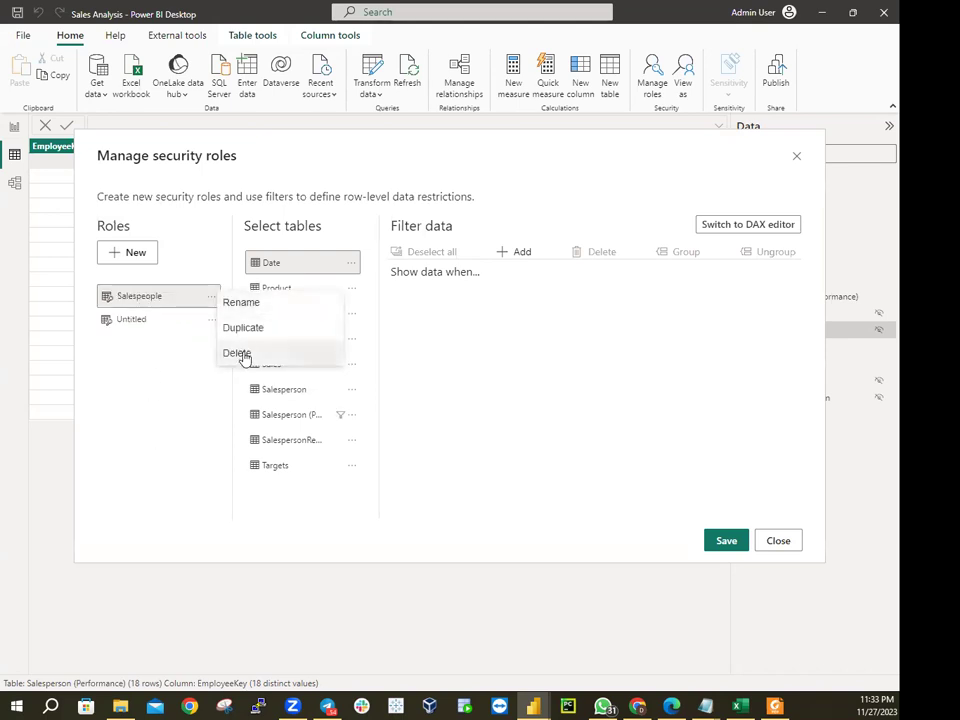
left_click(241, 352)
Rename the Untitled role to Salespeople, fixing the missing letter in the name
left_click(211, 296)
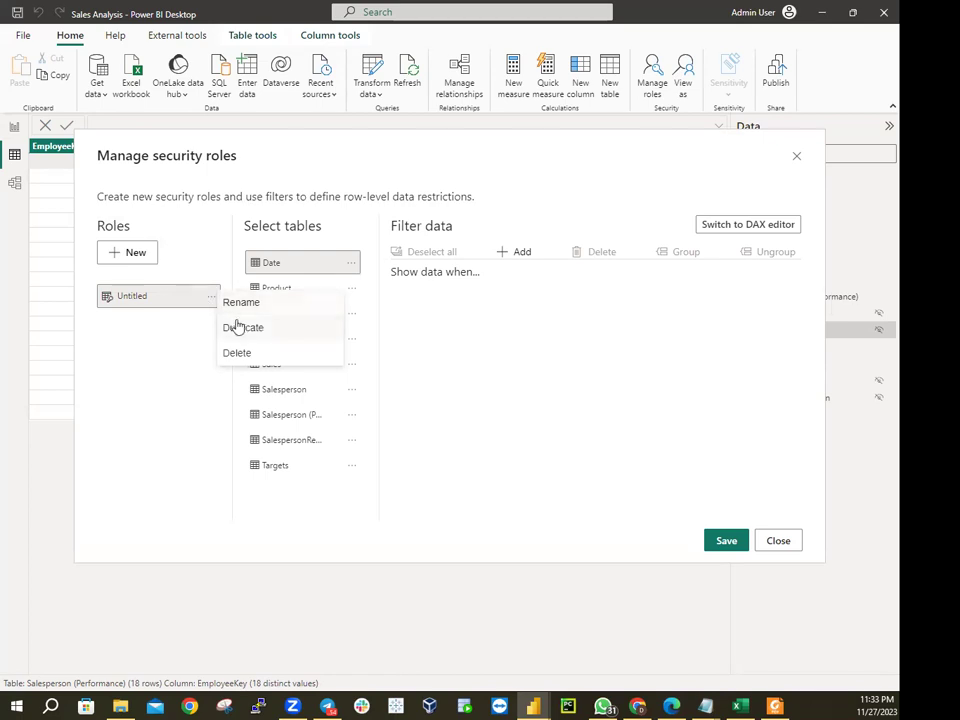
left_click(241, 303)
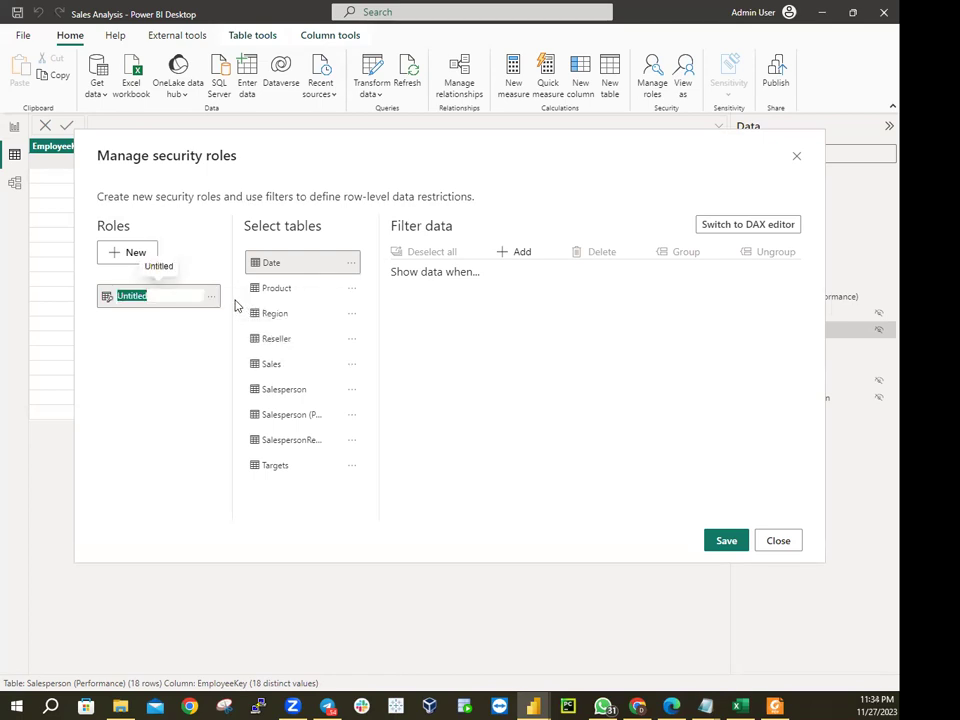
type("Sal")
type("speole")
left_click(131, 165)
left_click(217, 302)
key("Left")
key("Left")
type("p")
key("Return")
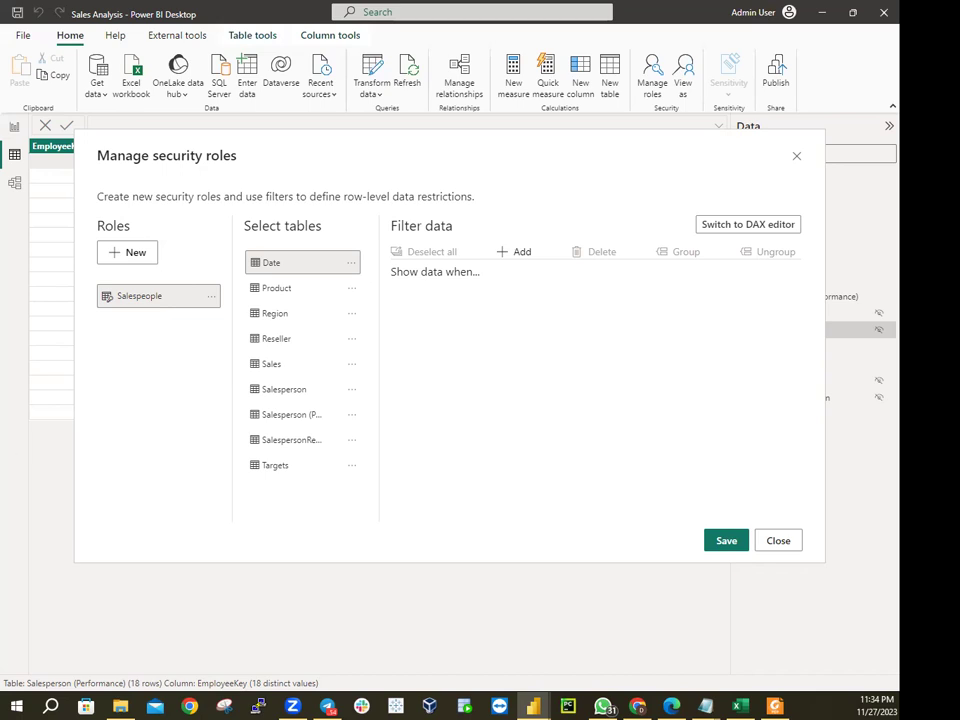
Pick the Salesperson (Performance) table as the Salespeople role's filtered table
left_click(212, 297)
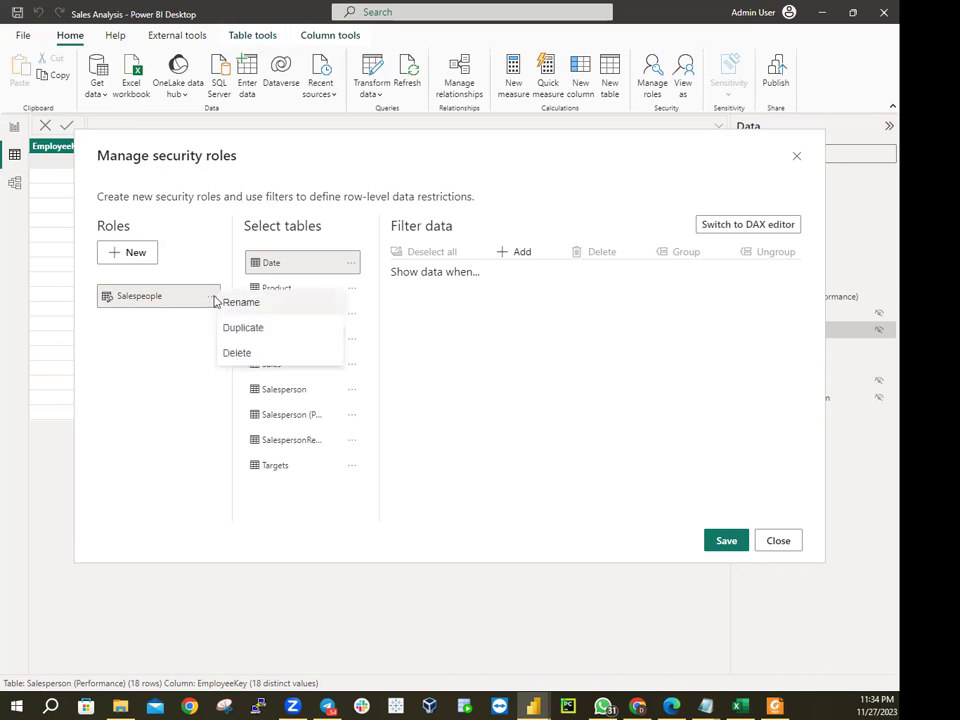
left_click(163, 300)
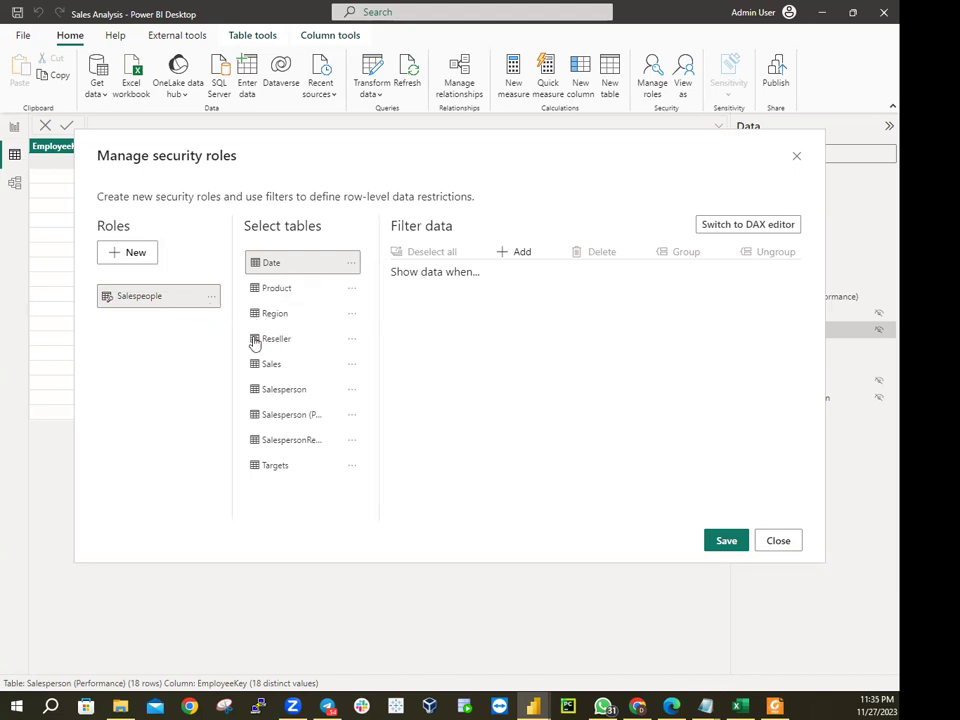
left_click(352, 415)
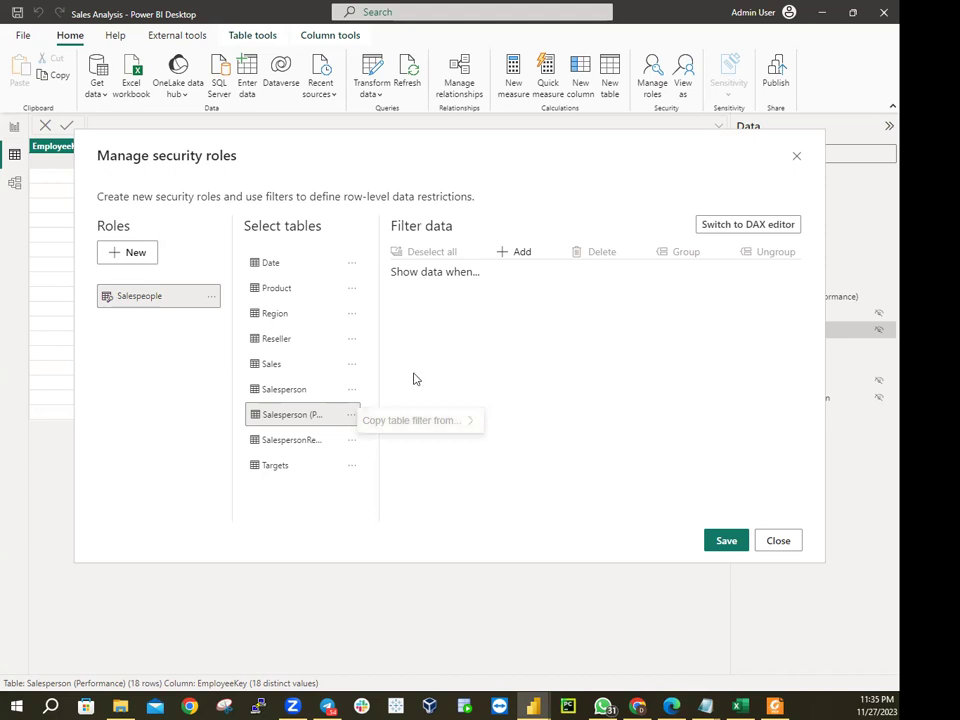
left_click(292, 443)
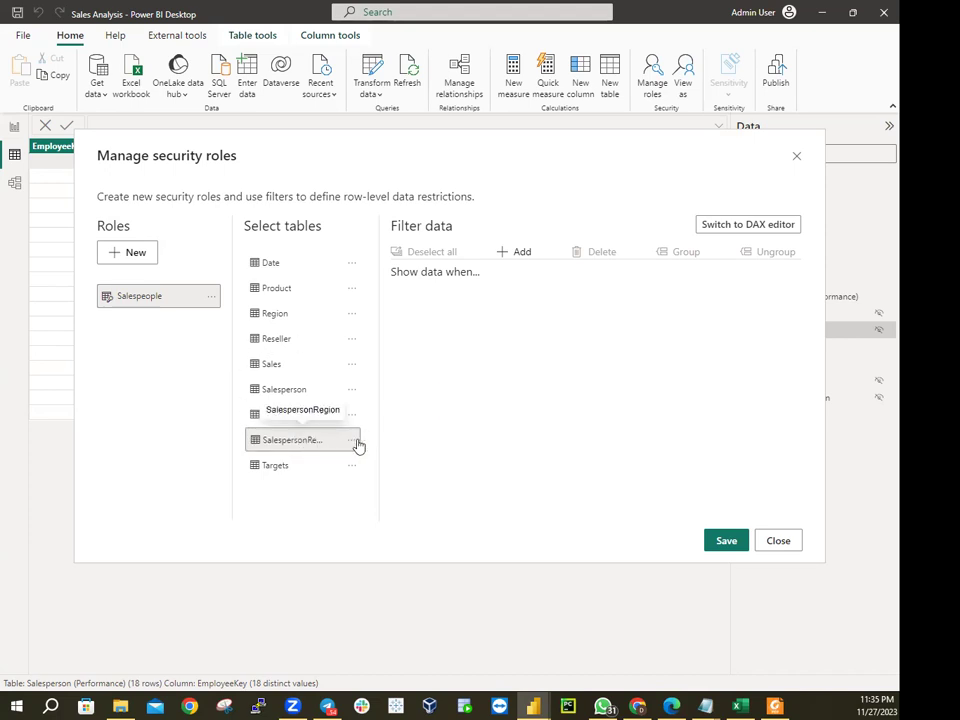
left_click(316, 421)
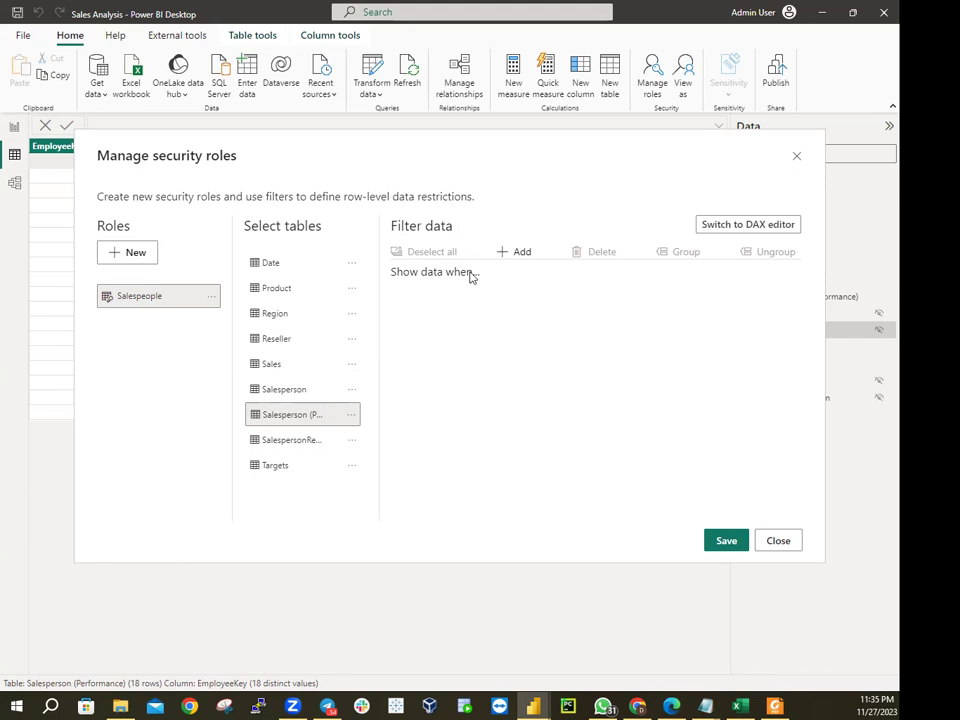
Add a Salesperson (Performance) rule where UPN Equals a partial user value, then close the dialog
left_click(522, 253)
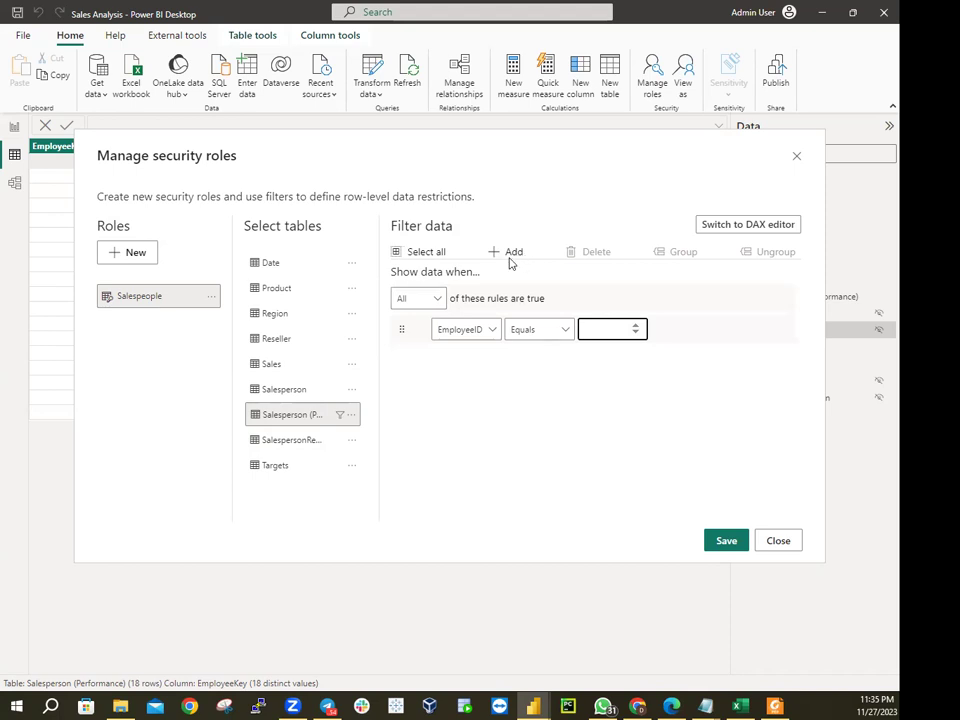
left_click(493, 332)
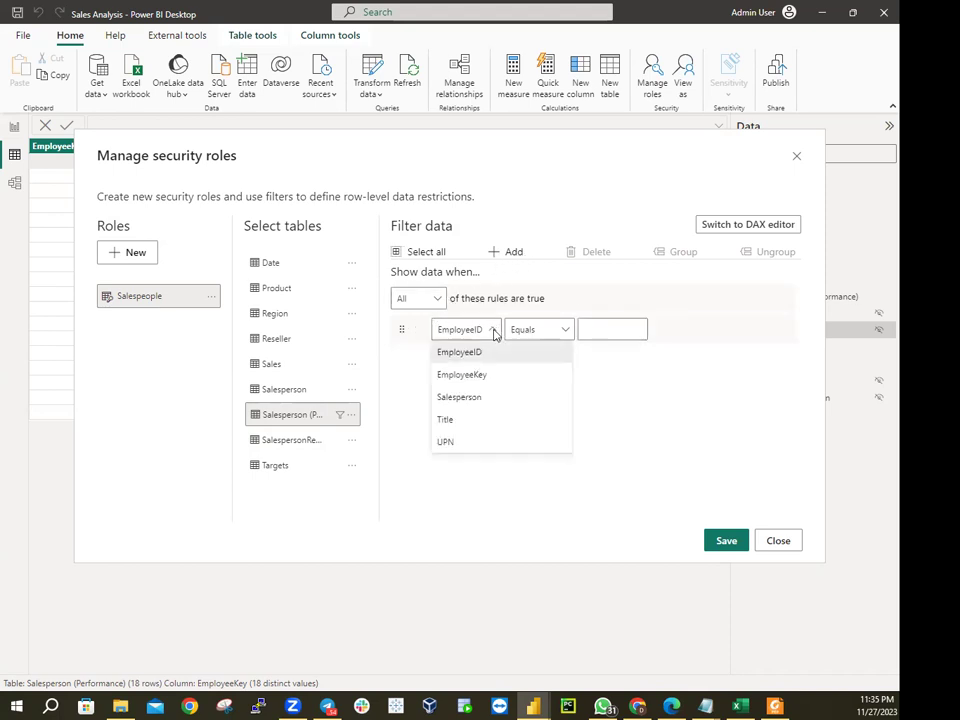
left_click(436, 441)
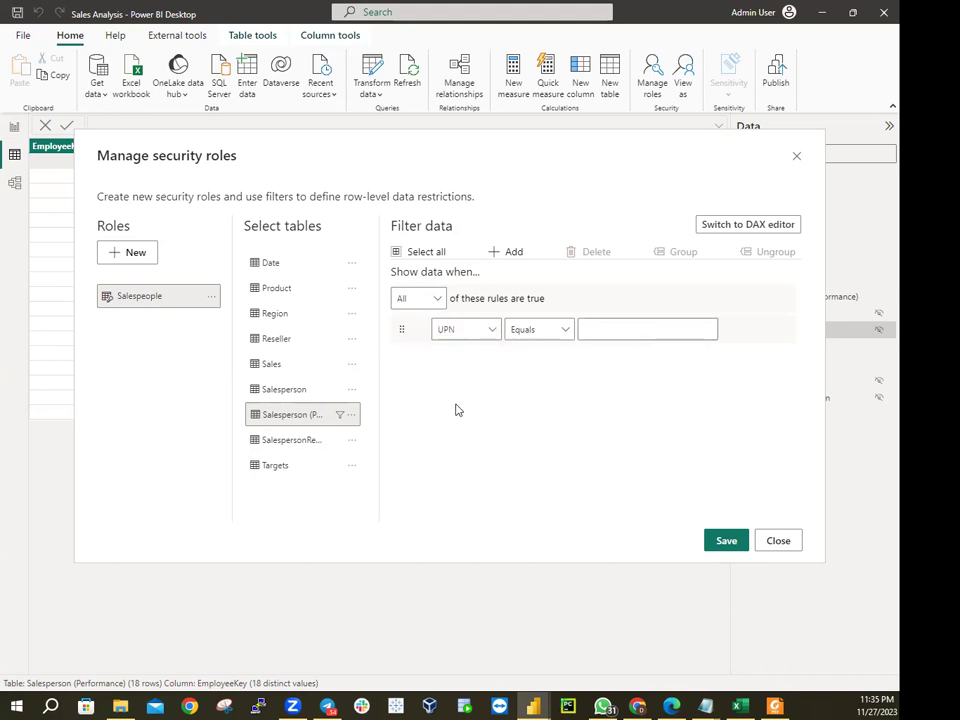
left_click(567, 331)
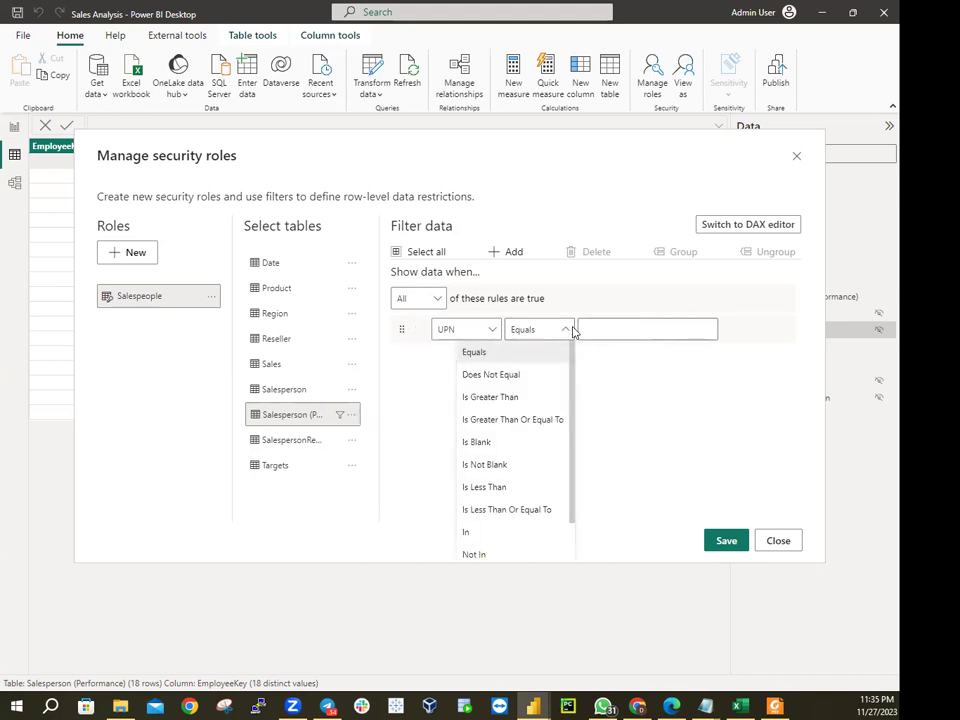
left_click(524, 350)
left_click(593, 328)
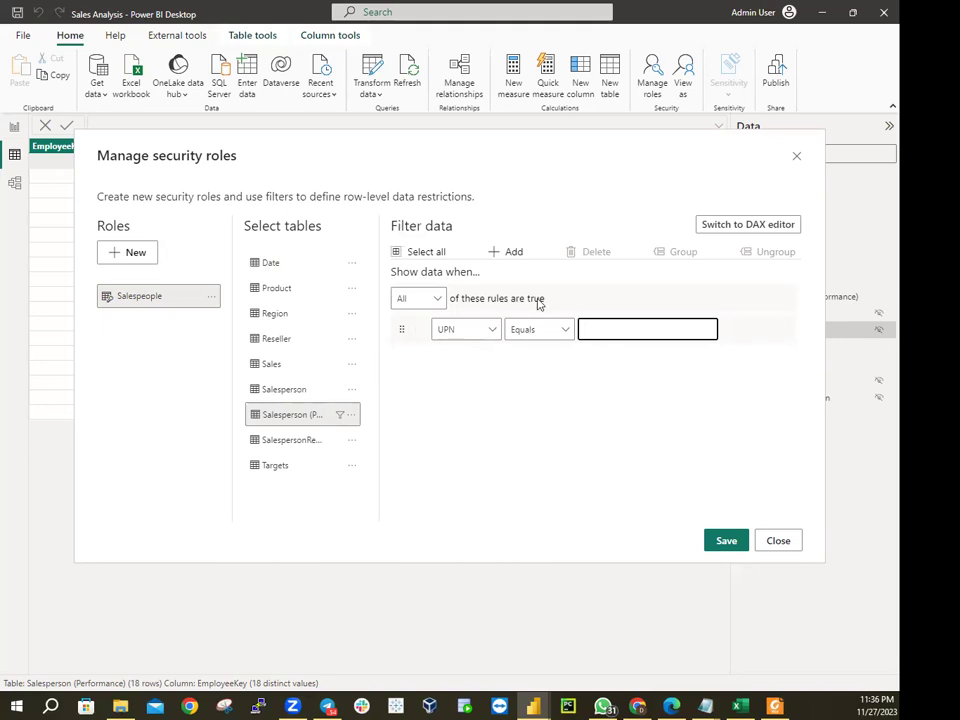
type("mich")
left_click(605, 144)
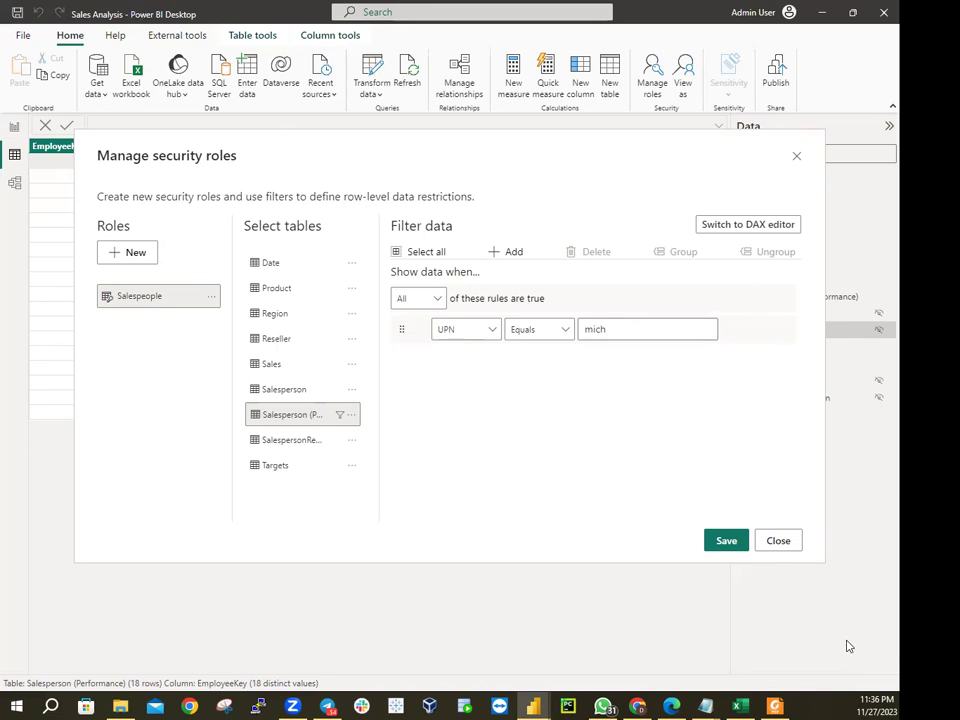
left_click(788, 547)
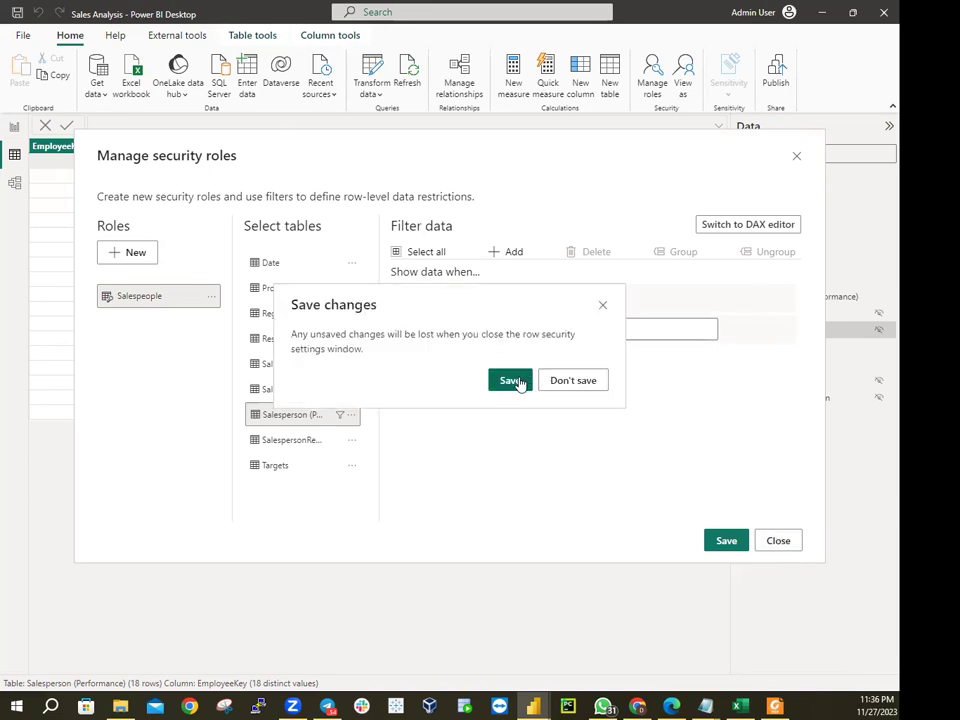
Save the pending role changes and reopen Manage roles
left_click(512, 381)
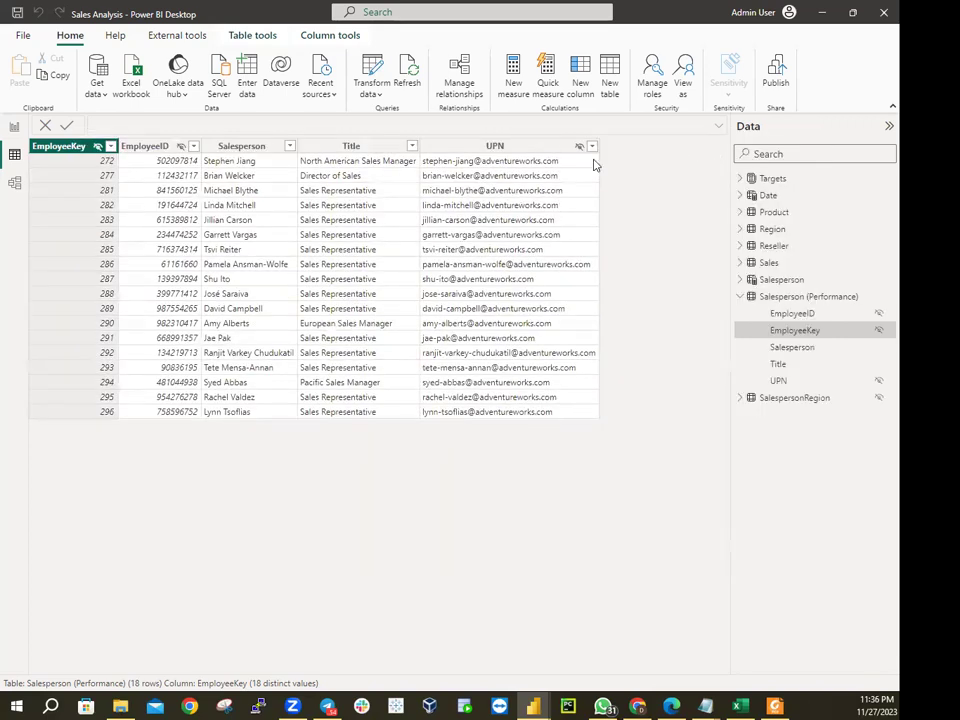
left_click(655, 70)
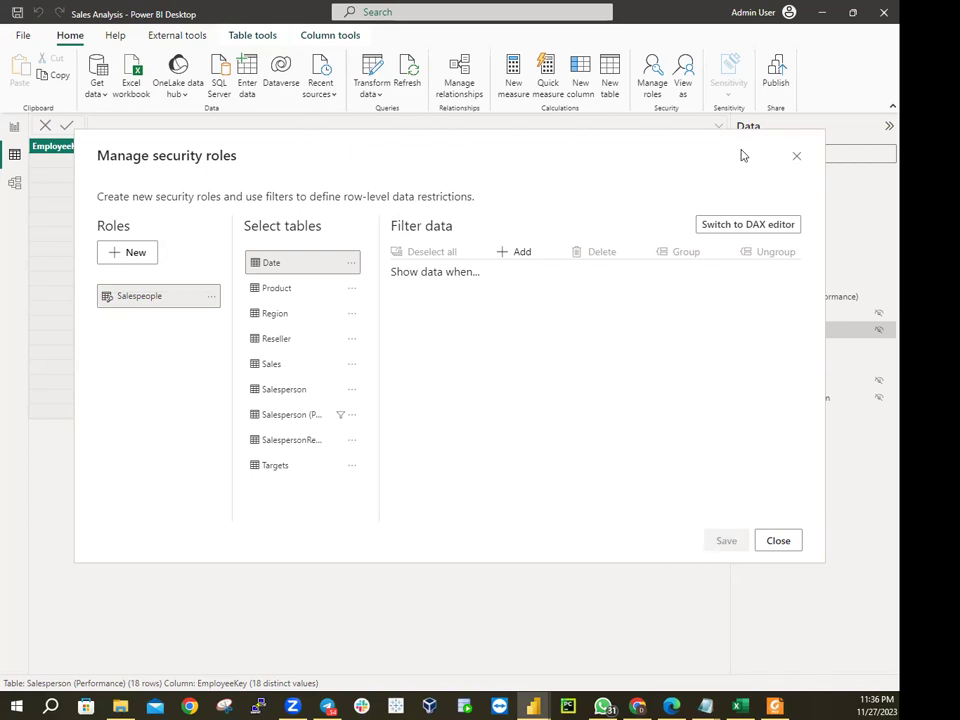
Extend the UPN rule value to the salesperson's full e-mail address, enable it, save, and close
left_click_drag(743, 155, 767, 231)
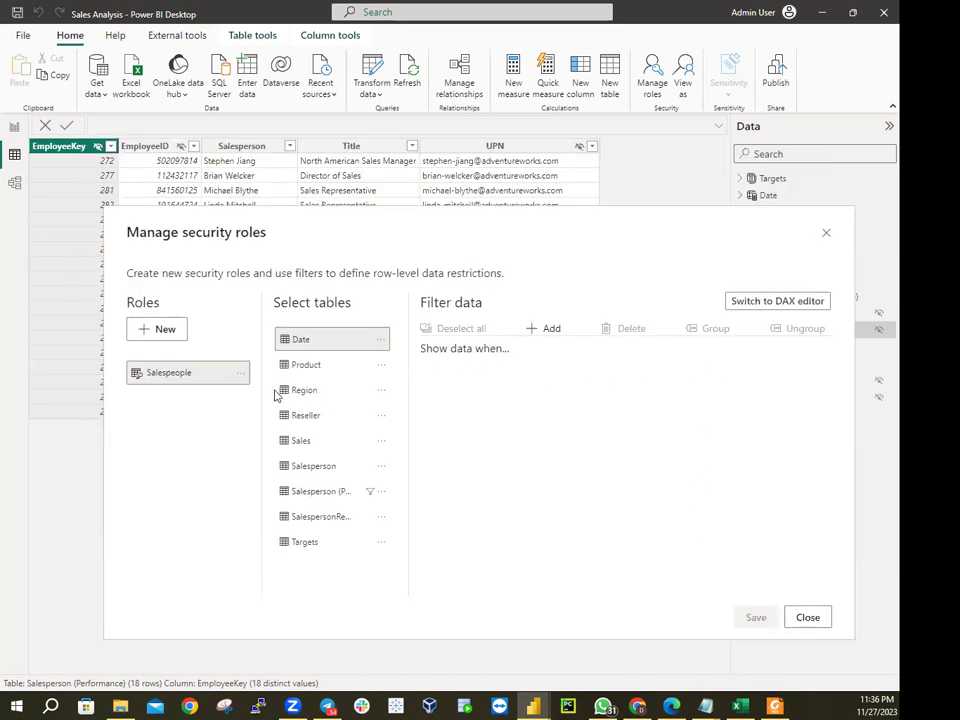
left_click(368, 492)
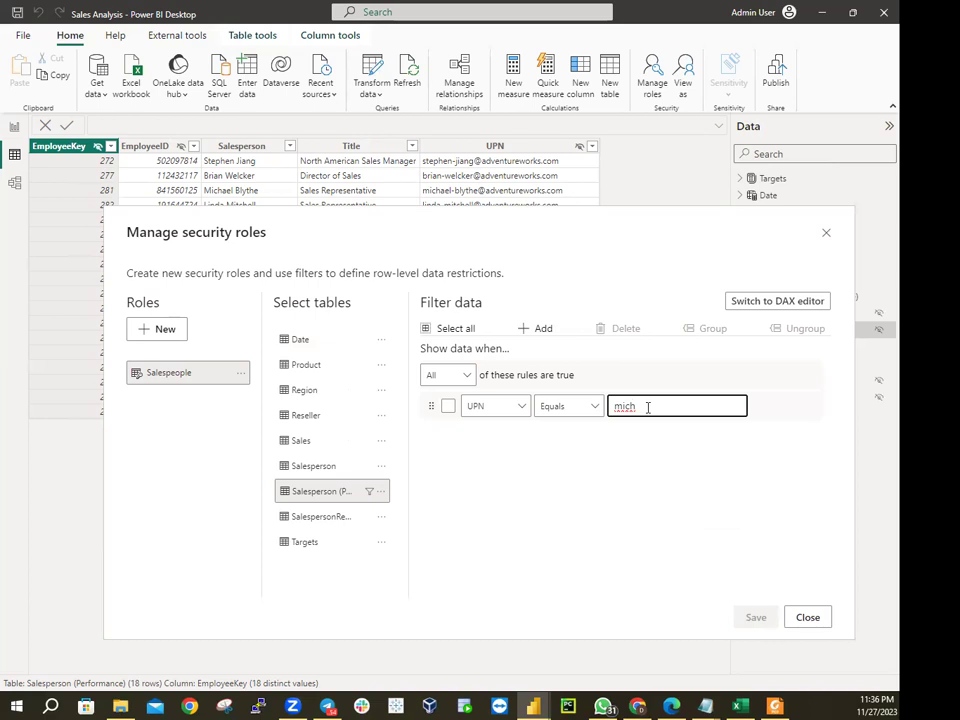
type("ael")
type("-blythe@adventure")
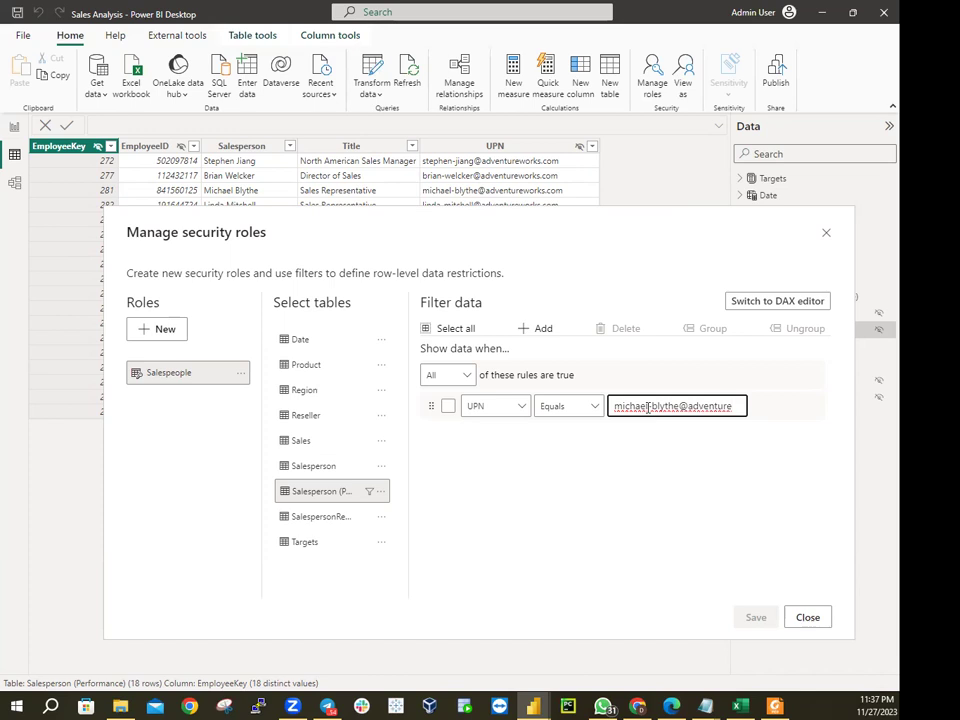
type("works")
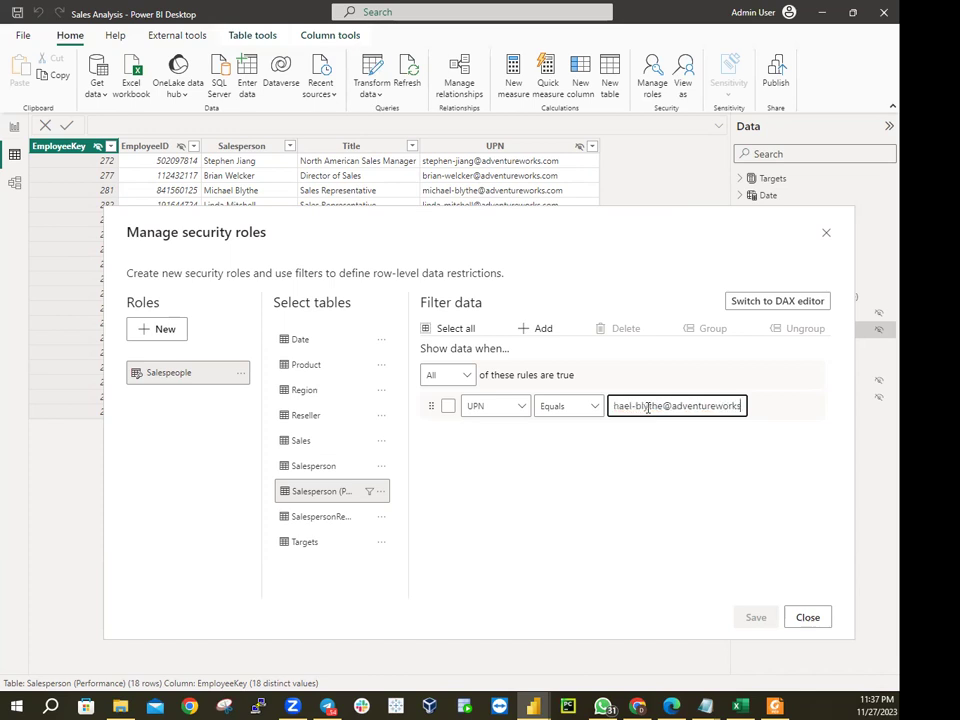
type(".")
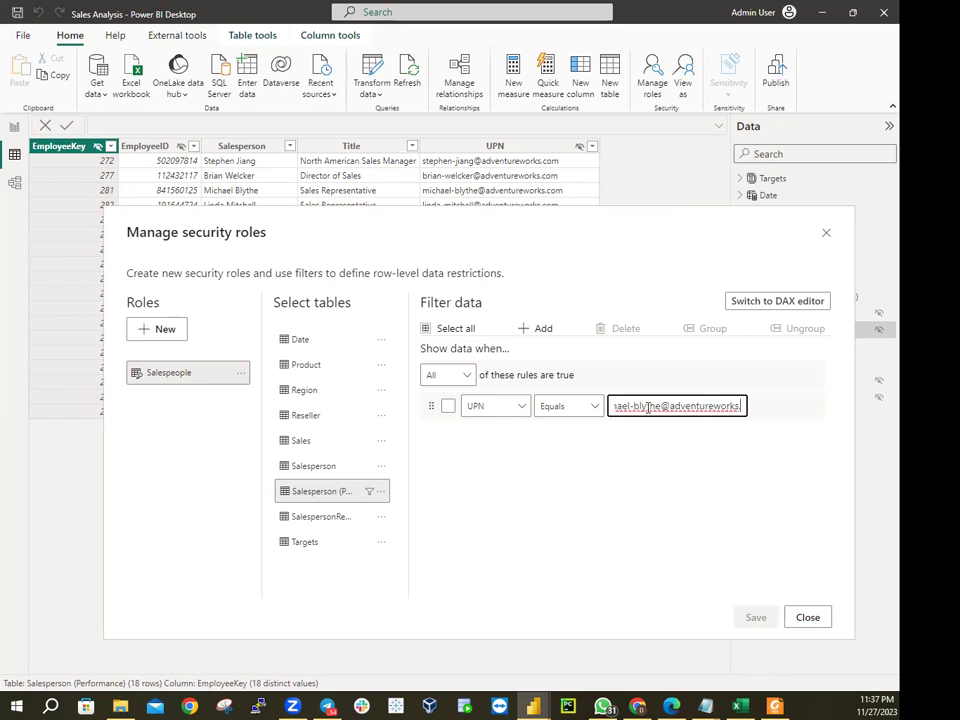
type("com")
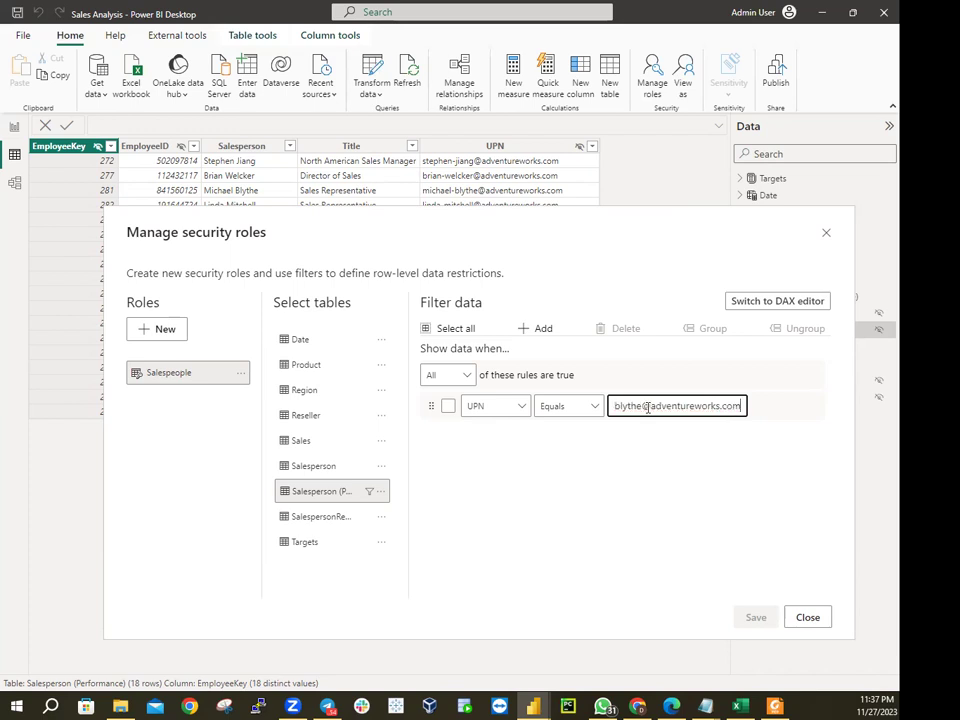
left_click(448, 407)
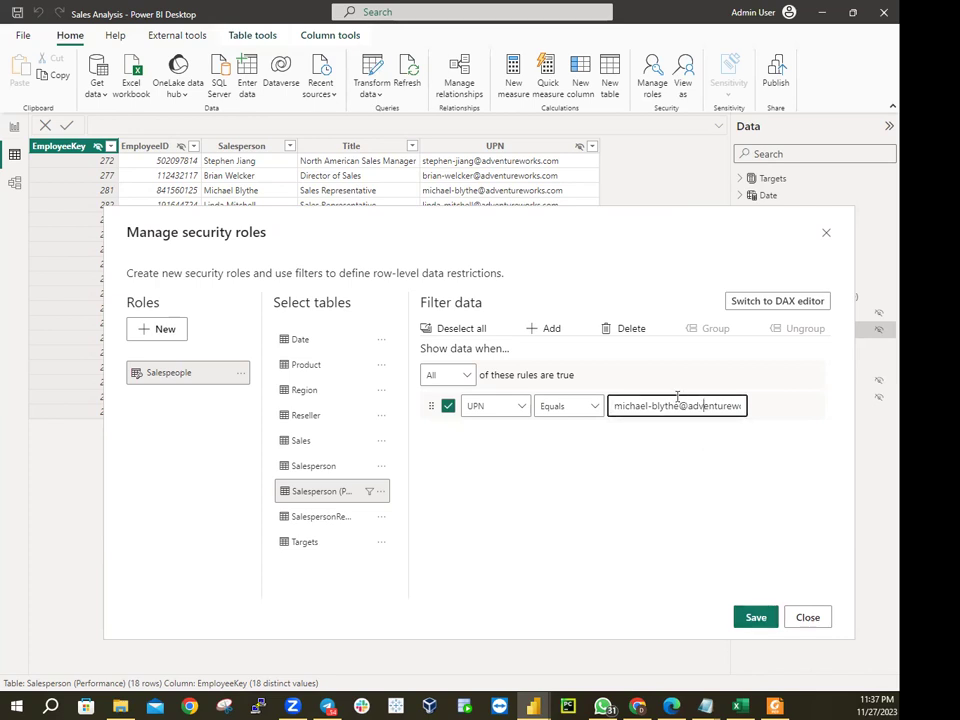
key("End")
left_click(744, 618)
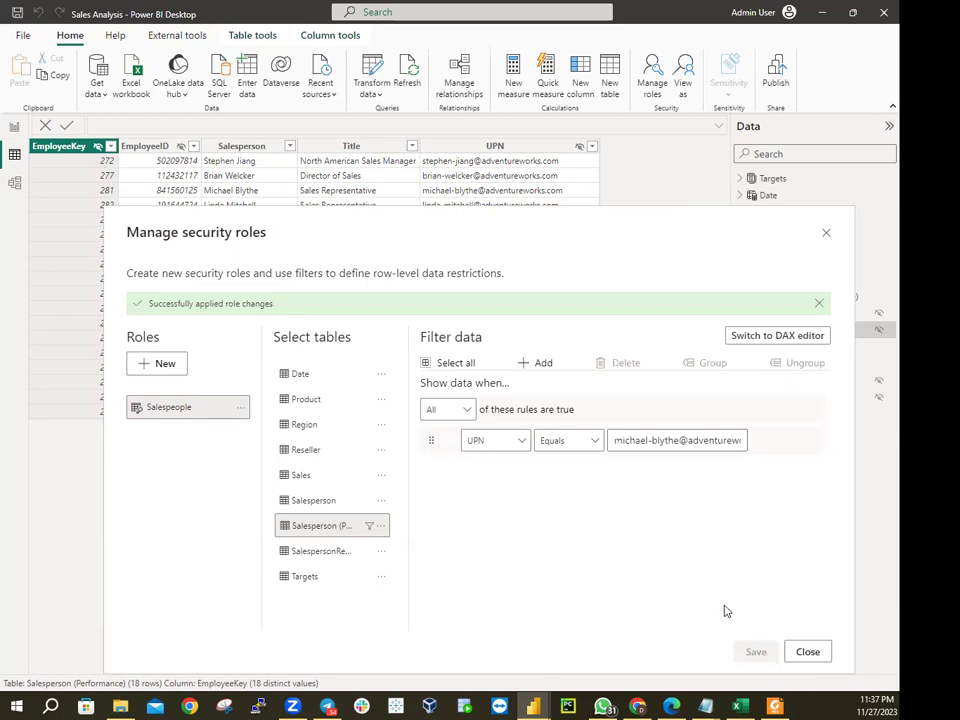
left_click(807, 651)
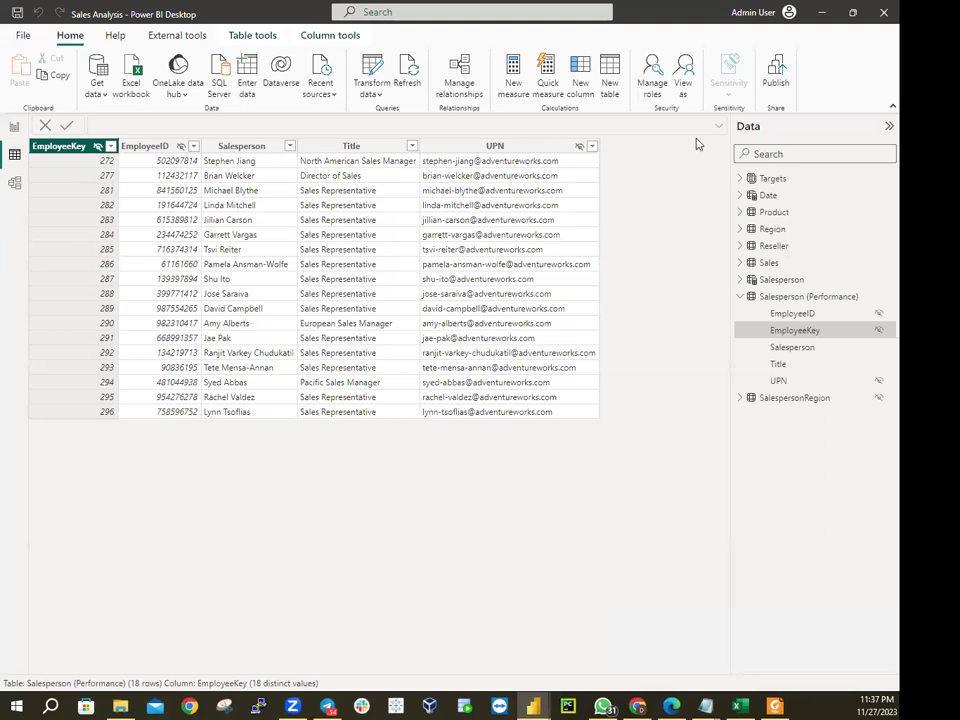
View as the Salespeople role for Other user, entering the salesperson's e-mail as UPN
left_click(686, 80)
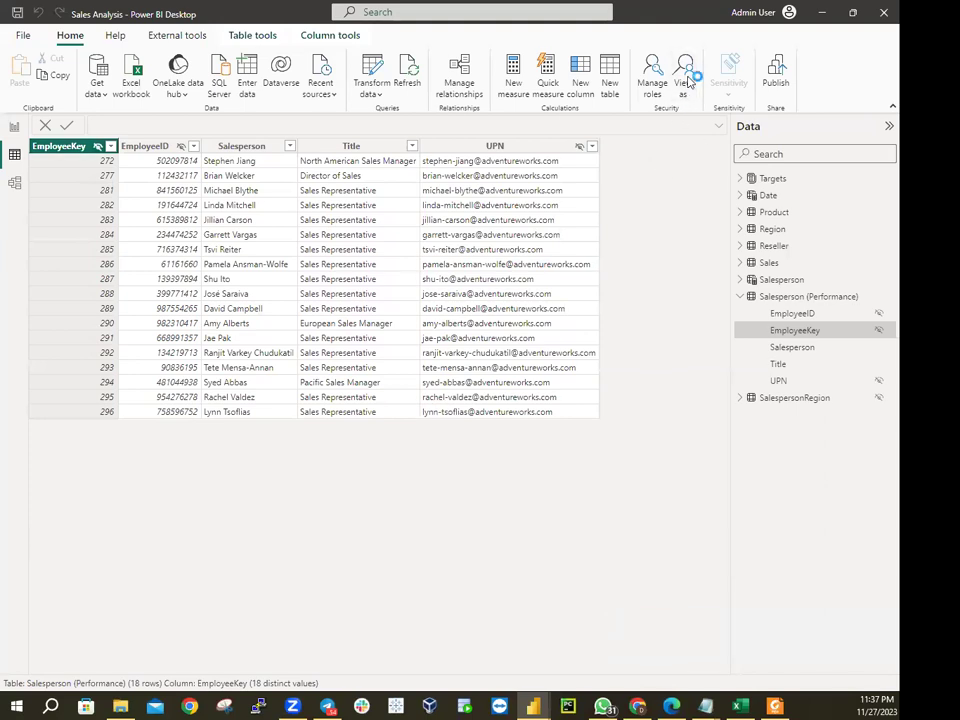
left_click(344, 284)
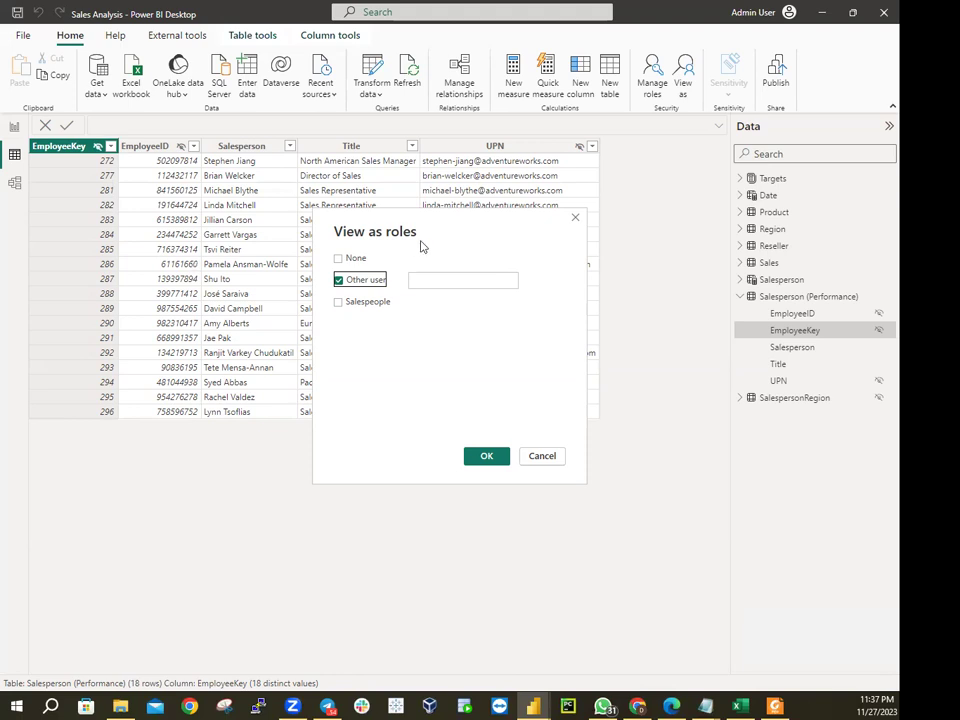
left_click(355, 303)
left_click(435, 280)
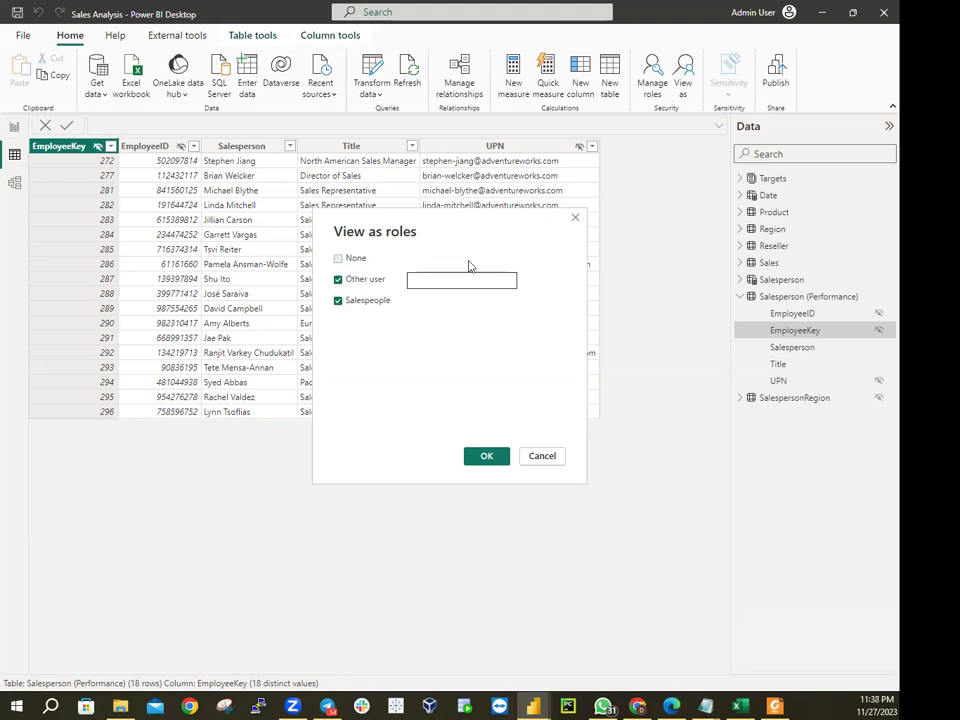
type("micha")
type("e")
type("l")
type("-by")
type("the")
type("@adve")
type("ntu")
type("re")
type("works")
type(".com")
left_click(487, 455)
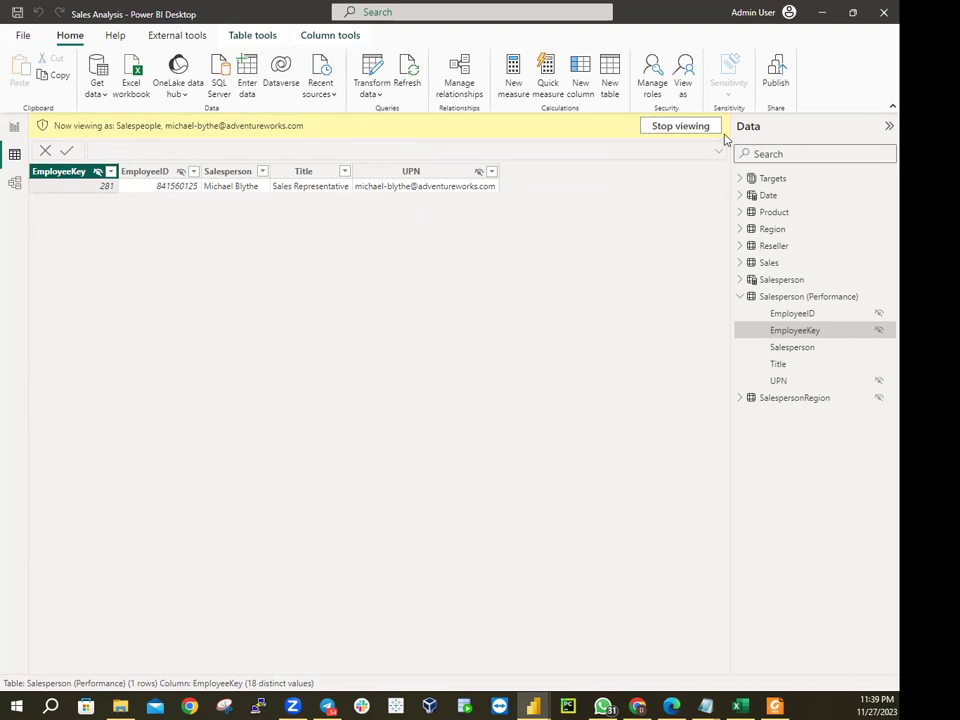
Stop viewing as the role to restore all 18 rows, then reopen Manage roles
left_click(679, 126)
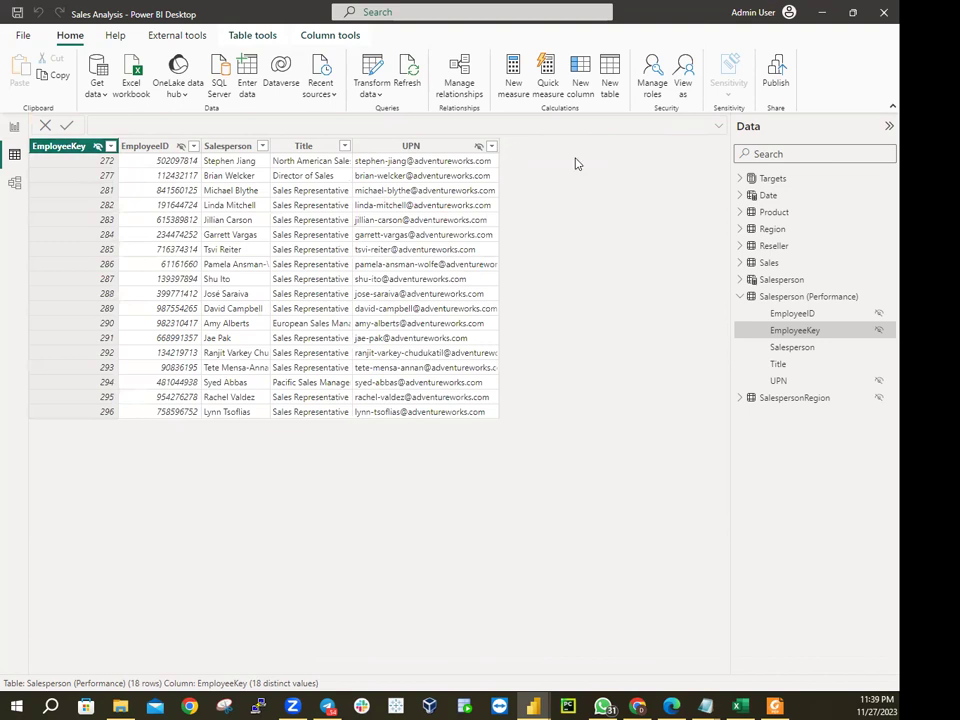
left_click(651, 68)
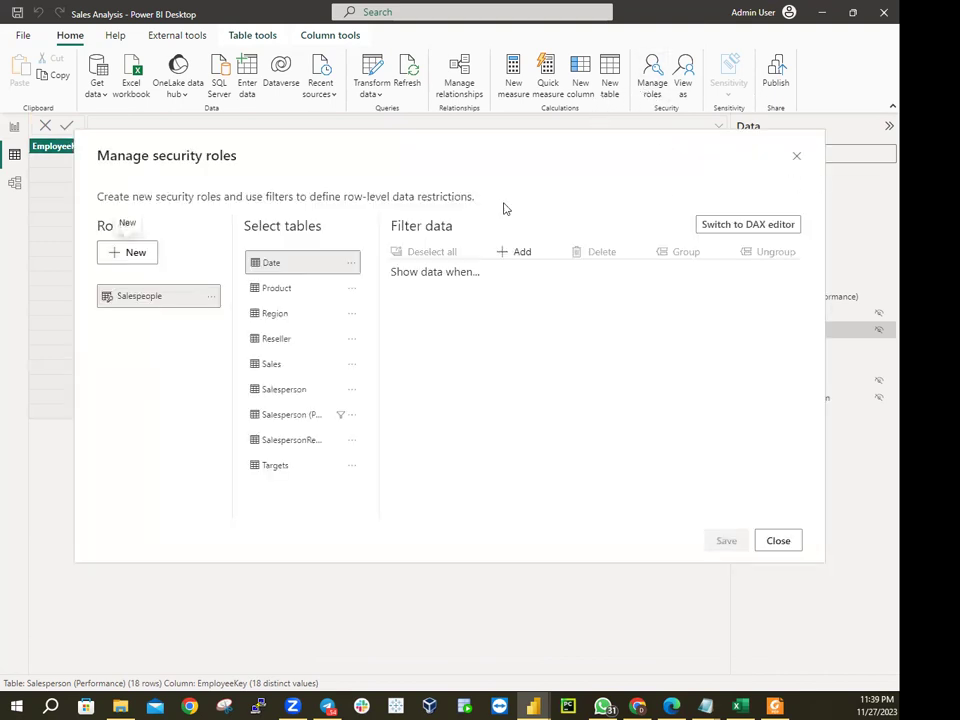